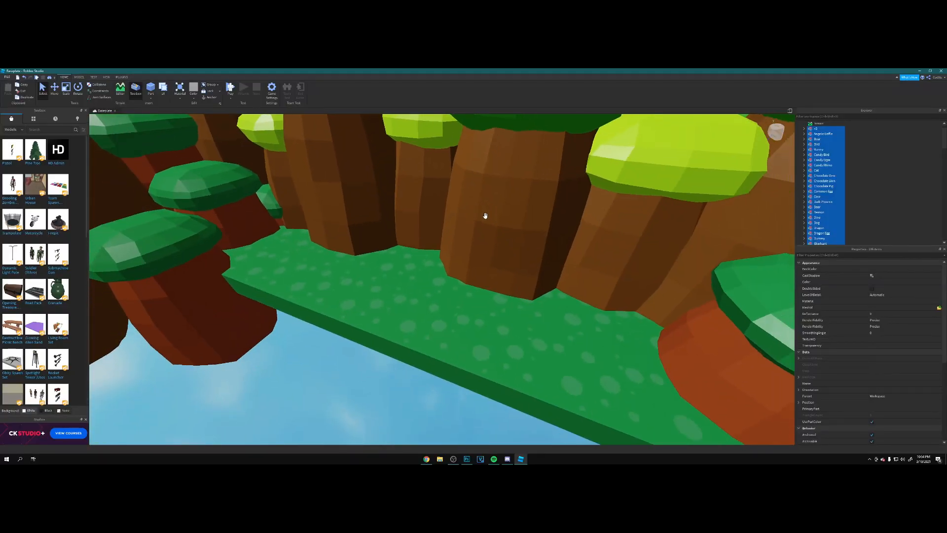
Examine the forest map from close to the ground and then from outside as a whole island.
scroll(485, 216, "down", 5)
left_click(488, 322)
right_click_drag(488, 322, 506, 334)
scroll(488, 322, "up", 3)
scroll(488, 321, "up", 6)
key("w")
key("w")
key("s")
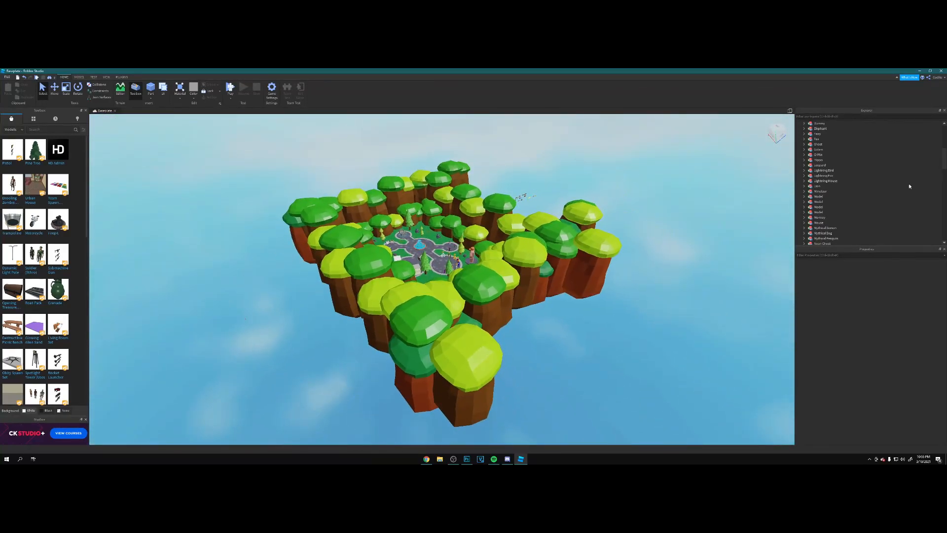
Select the forest island's trees and ground pieces together, adding one more piece to the selection.
right_click_drag(629, 216, 671, 200)
key("s")
left_click_drag(287, 168, 522, 353)
left_click(552, 249, "ctrl")
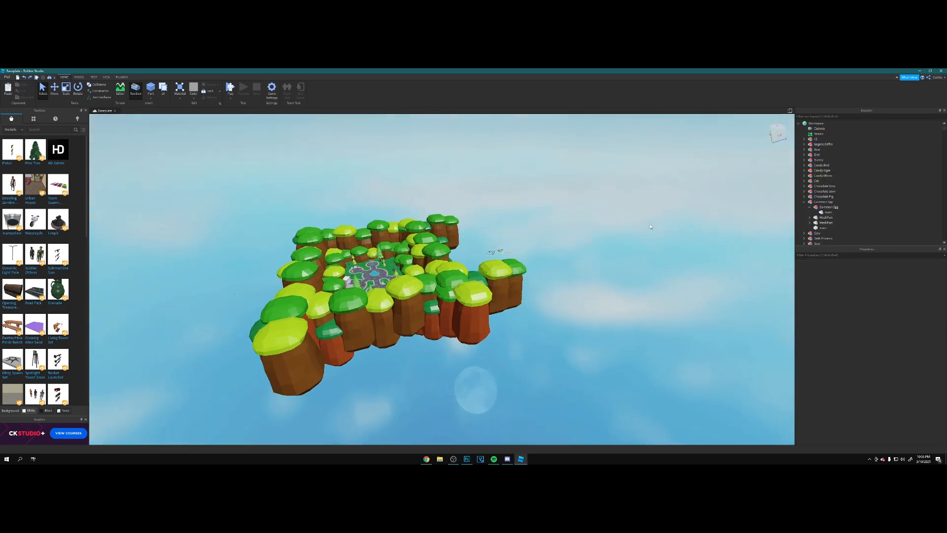
Select the loose pet models floating beside the forest island and move them farther away along the blue axis.
scroll(647, 228, "up", 5)
right_click_drag(683, 258, 647, 228)
left_click_drag(438, 303, 744, 285)
key("ctrl+2")
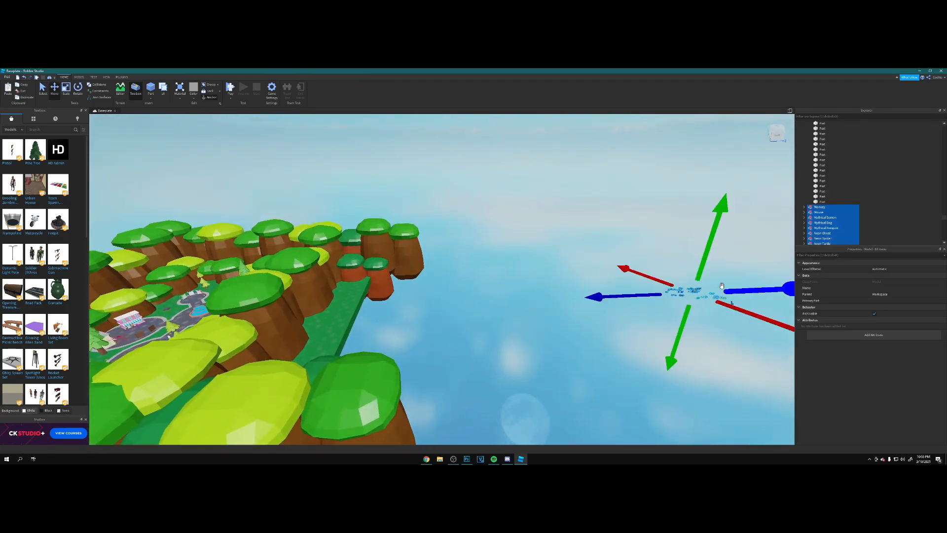
right_click_drag(488, 307, 486, 323)
scroll(486, 323, "down", 4)
scroll(486, 324, "down", 2)
left_click_drag(535, 290, 703, 289)
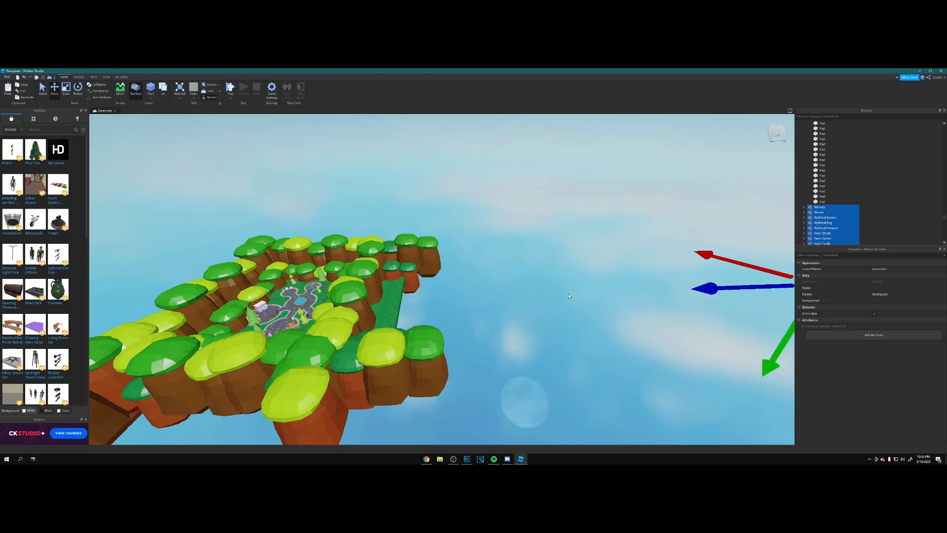
left_click(611, 294)
scroll(611, 294, "down", 2)
right_click_drag(611, 295, 540, 292)
left_click(373, 267)
left_click(374, 249)
right_click_drag(398, 250, 411, 274)
left_click(396, 291)
left_click_drag(659, 448, 659, 448)
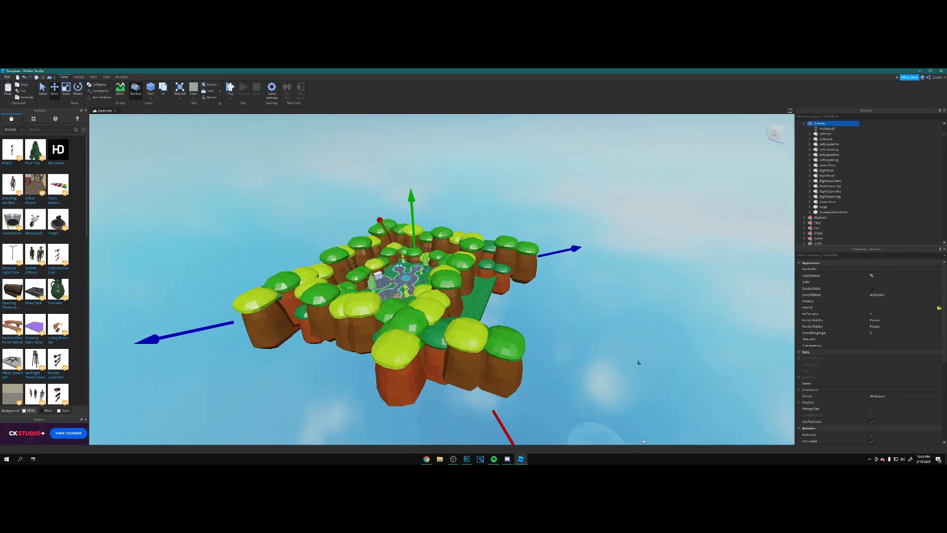
key("ctrl+z")
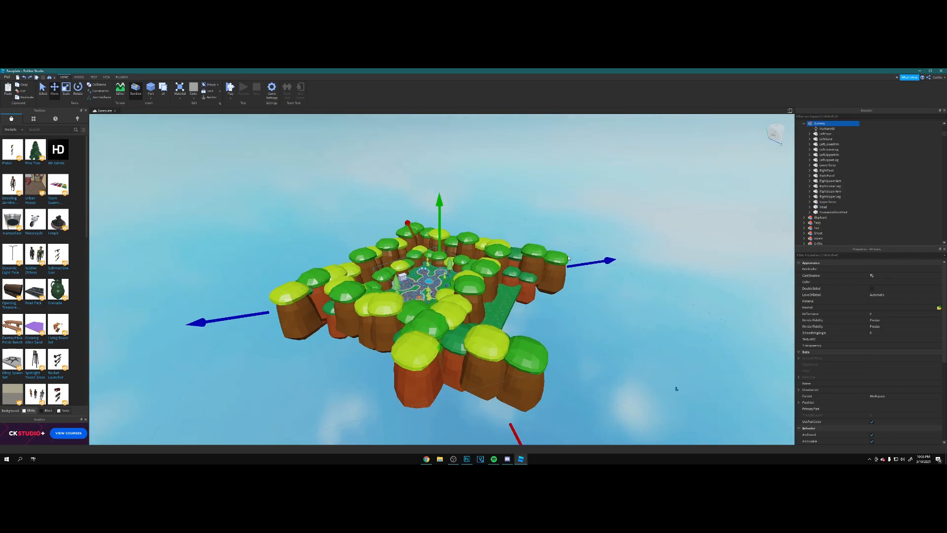
Select the whole forest map model and export the selection as an OBJ file named MapEXPORT.
left_click(549, 265)
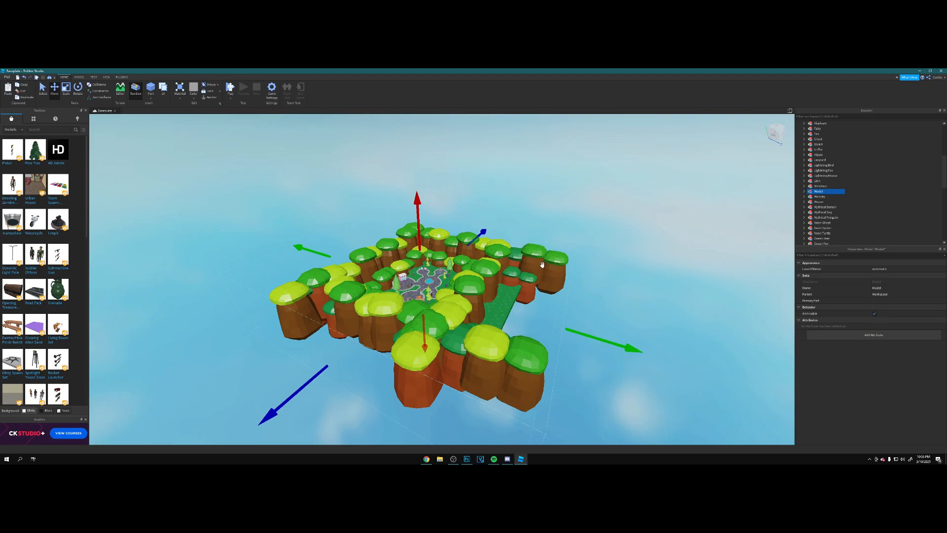
left_click_drag(621, 336, 639, 351)
right_click(822, 193)
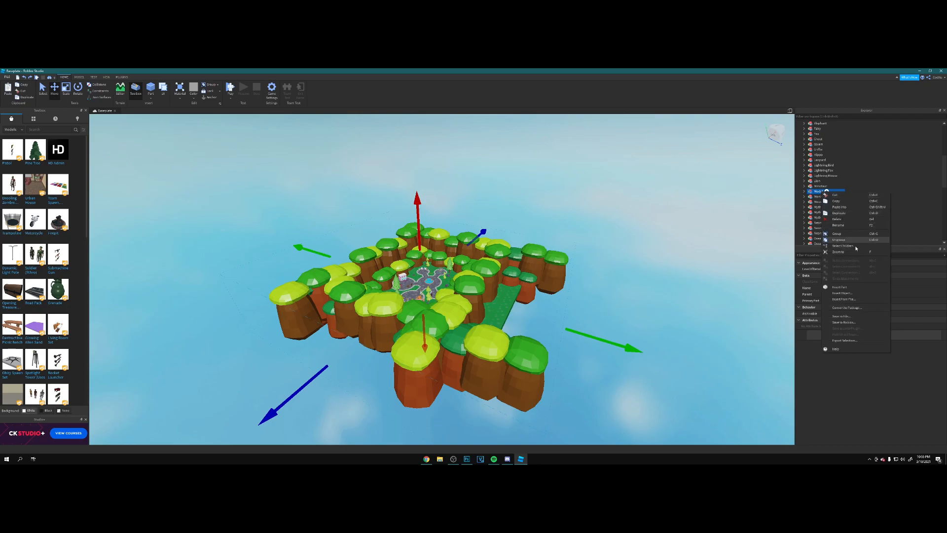
left_click(851, 340)
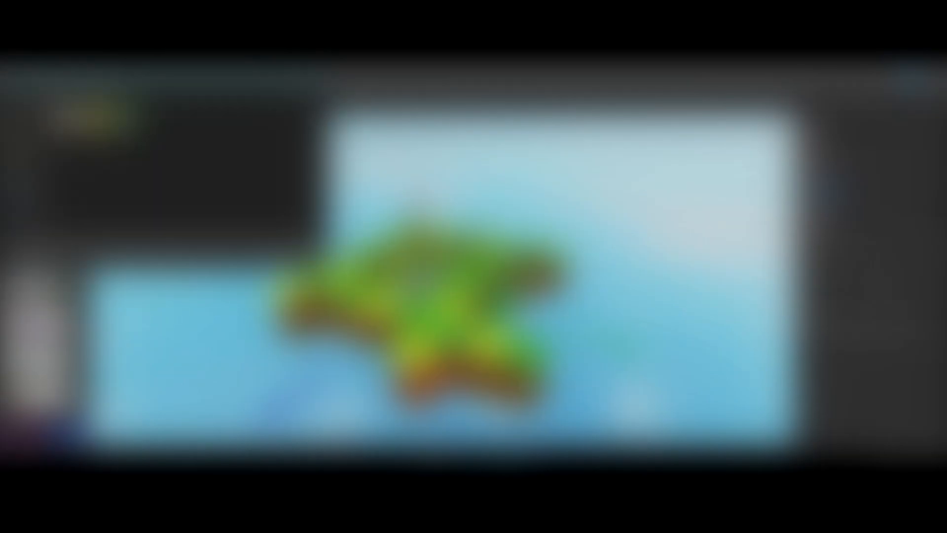
left_click_drag(163, 76, 439, 114)
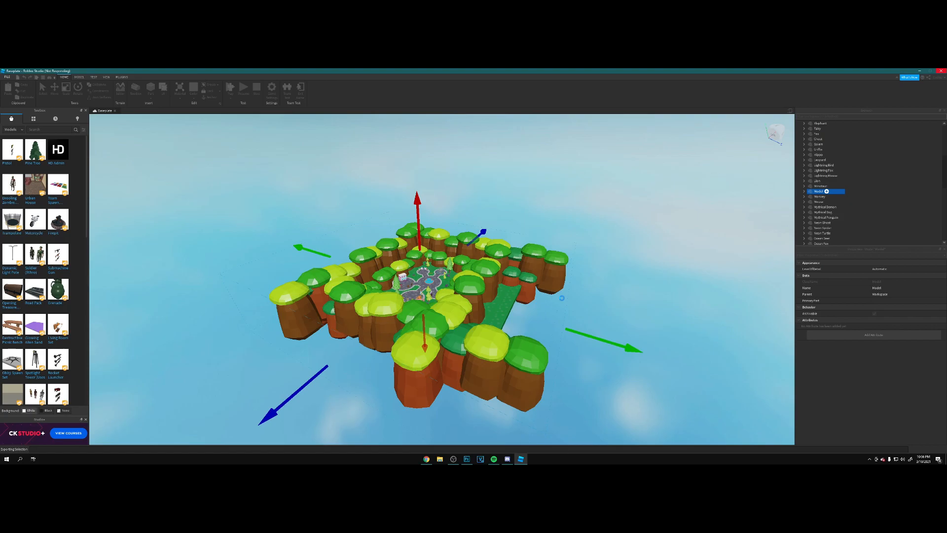
left_click(265, 238)
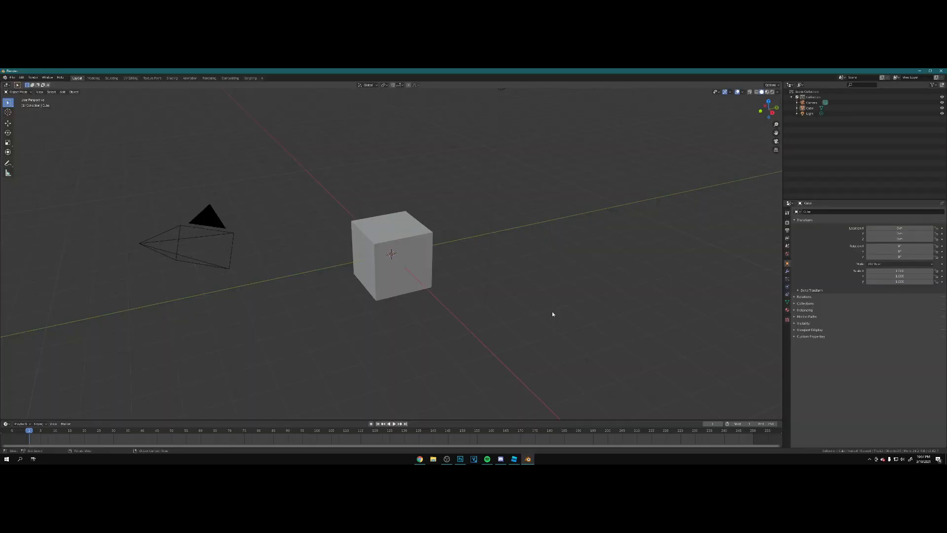
In Blender, delete the default cube, camera and light from the scene.
key("a")
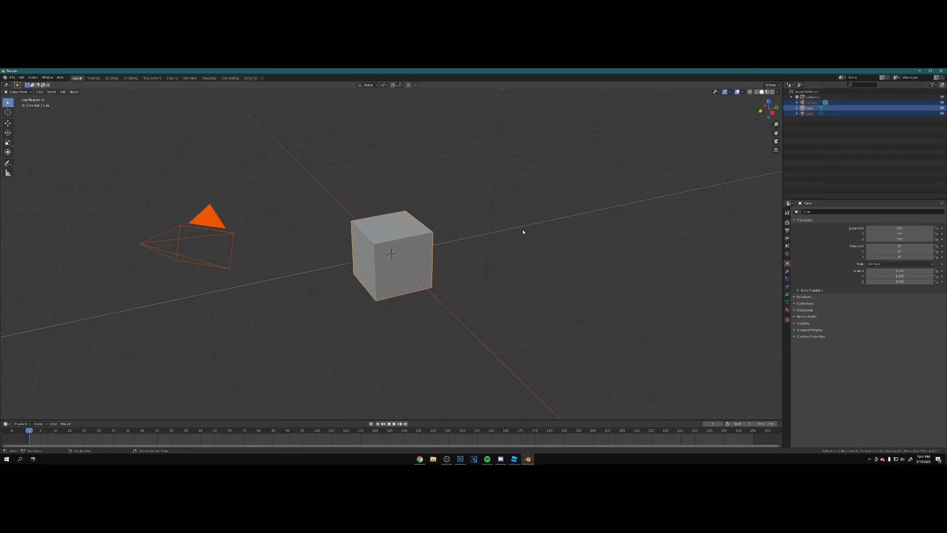
key("x")
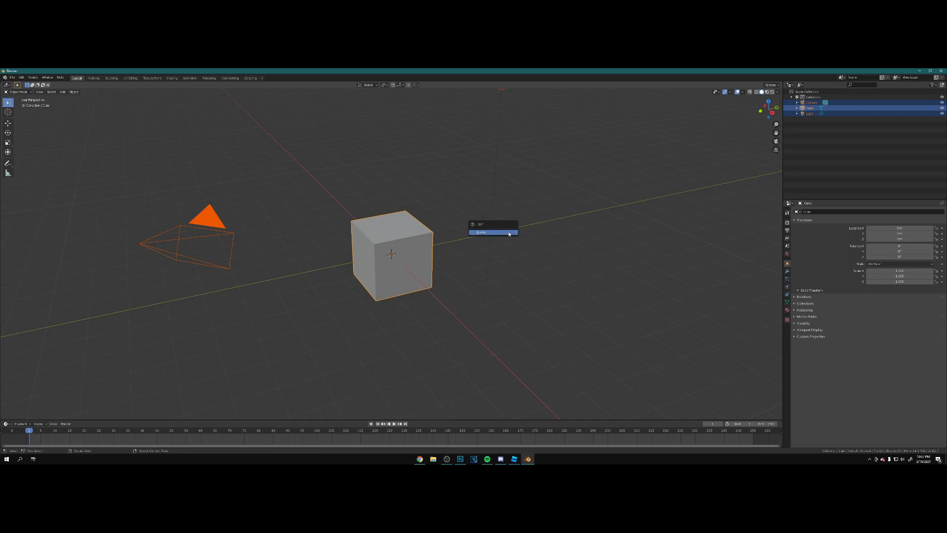
left_click(480, 233)
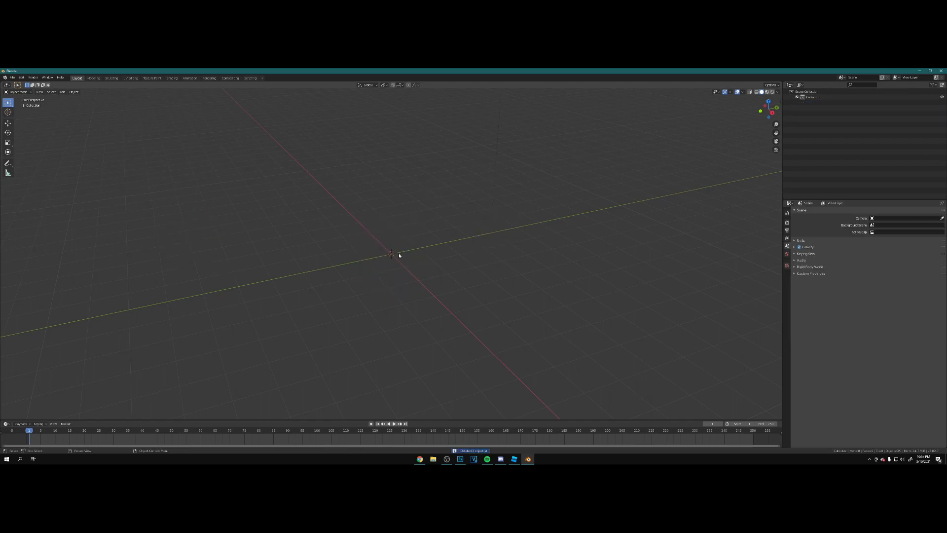
Open the Wavefront (.obj) import dialog for the empty scene.
mouse_move(438, 266)
middle_mouse_down()
mouse_move(469, 269)
mouse_move(446, 265)
middle_mouse_up()
middle_click_drag(388, 264, 391, 244)
middle_click_drag(385, 265, 507, 260)
middle_click_drag(458, 263, 477, 250)
scroll(435, 280, "down", 1)
left_click(12, 78)
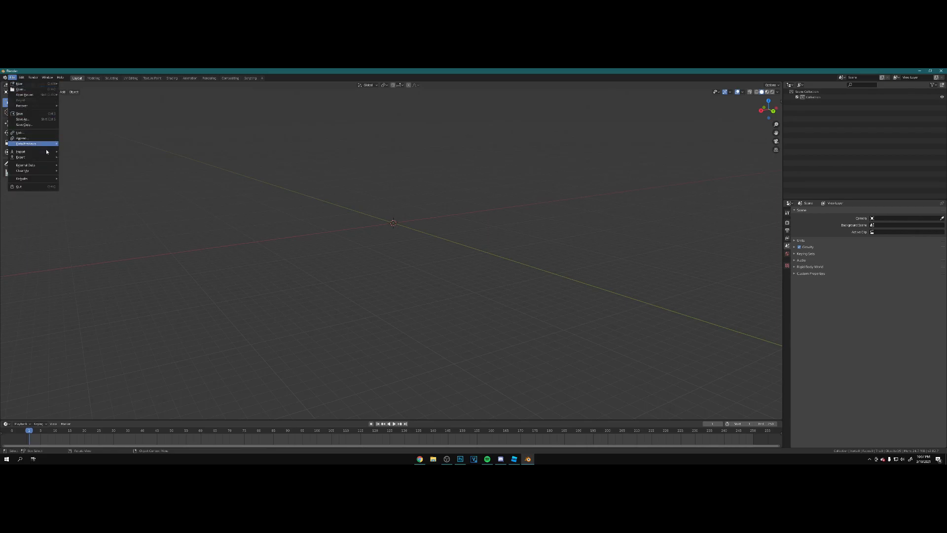
mouse_move(47, 153)
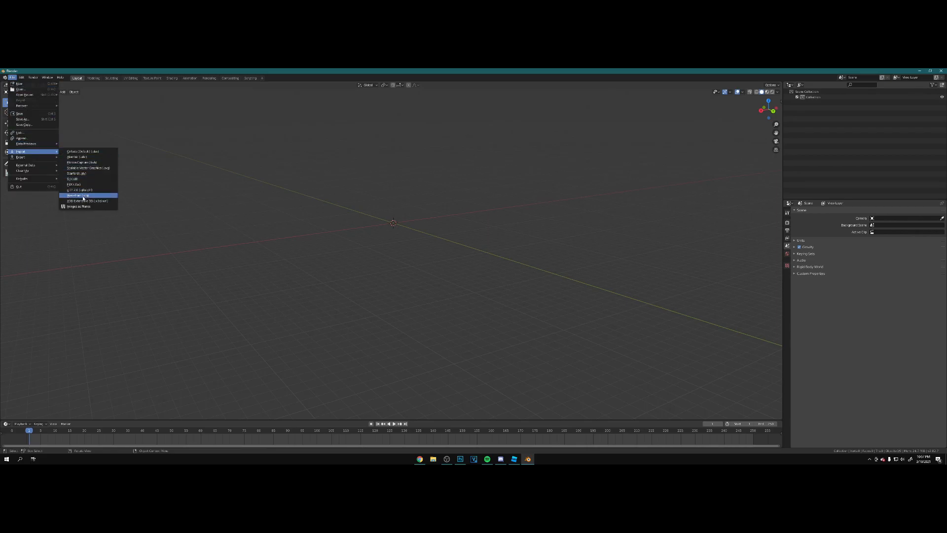
left_click(83, 195)
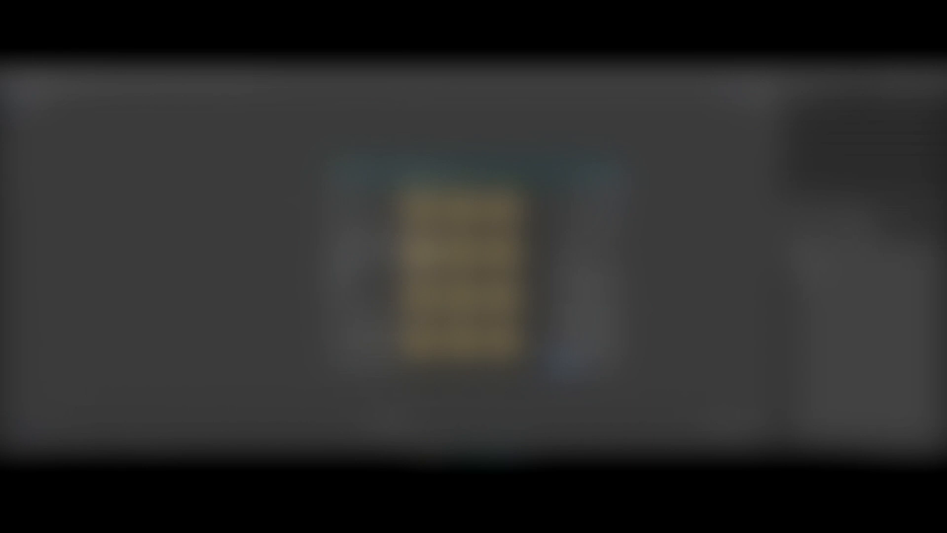
Locate MapEXPORT.obj among the files, expand its Geometry import options and import it.
scroll(462, 254, "down", 2)
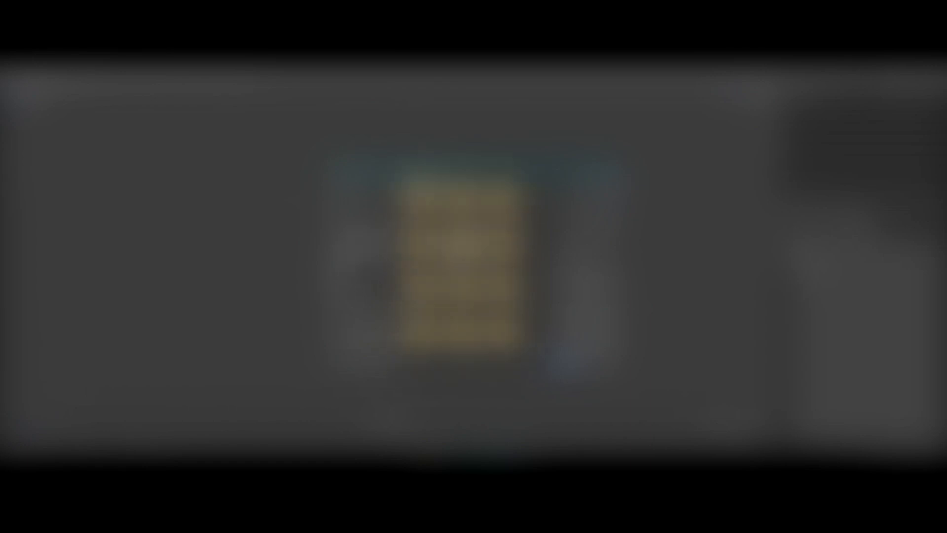
scroll(498, 247, "up", 1)
scroll(498, 246, "down", 2)
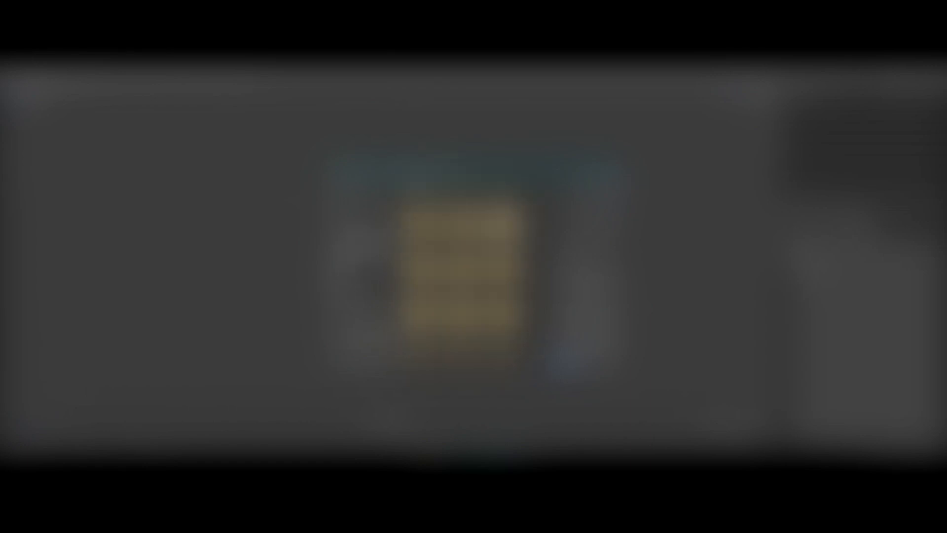
scroll(461, 274, "down", 3)
scroll(461, 272, "down", 2)
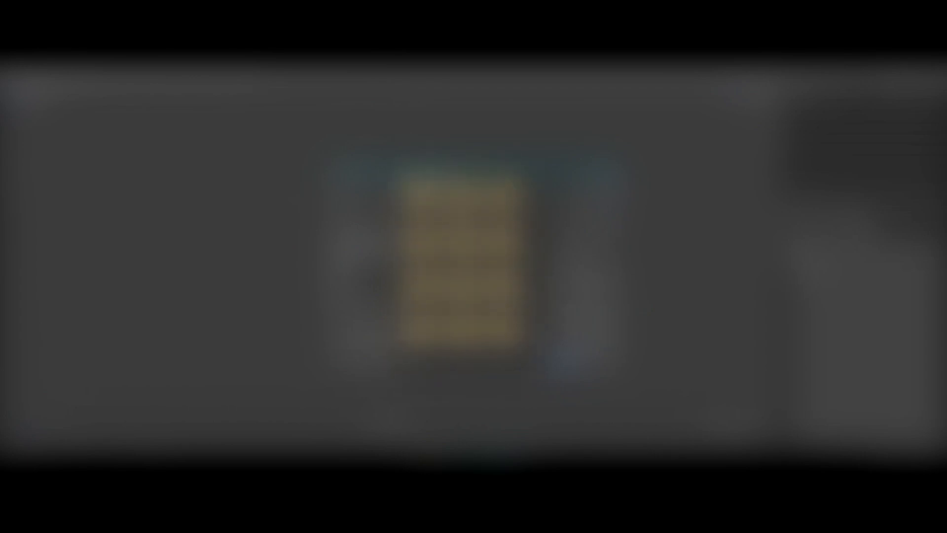
scroll(462, 267, "down", 2)
scroll(461, 264, "up", 2)
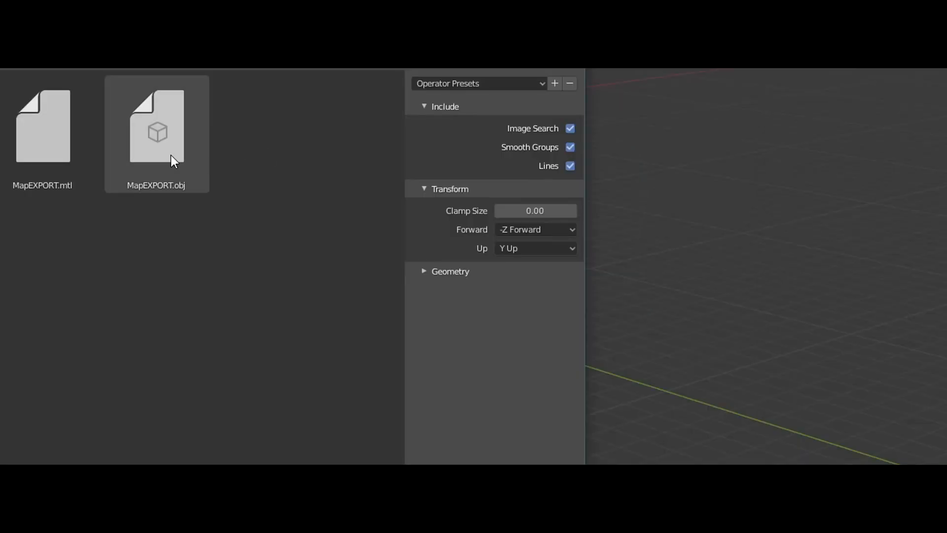
left_click(171, 158)
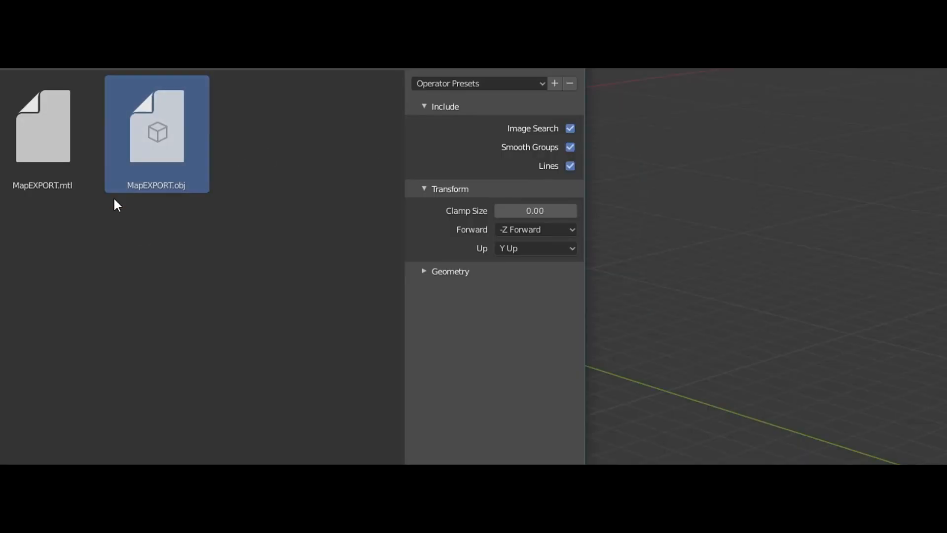
left_click(435, 270)
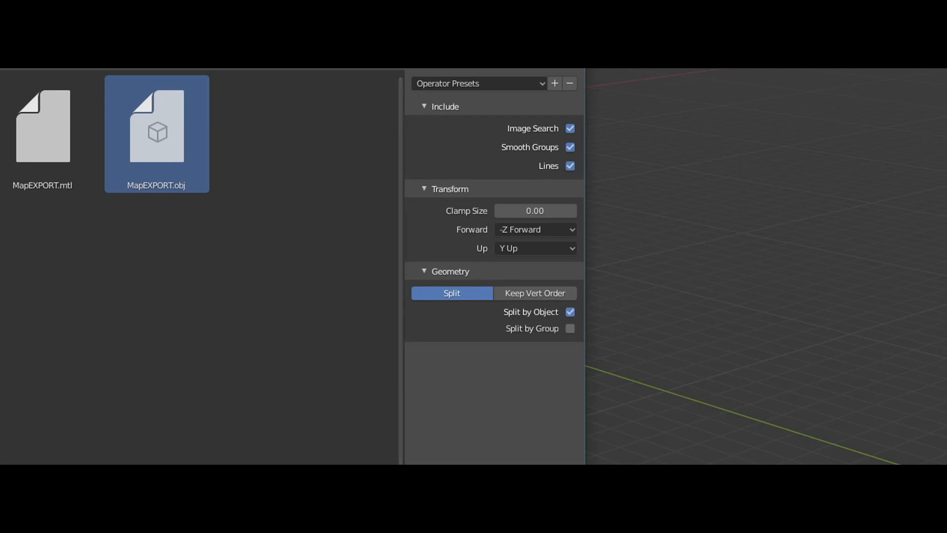
key("Return")
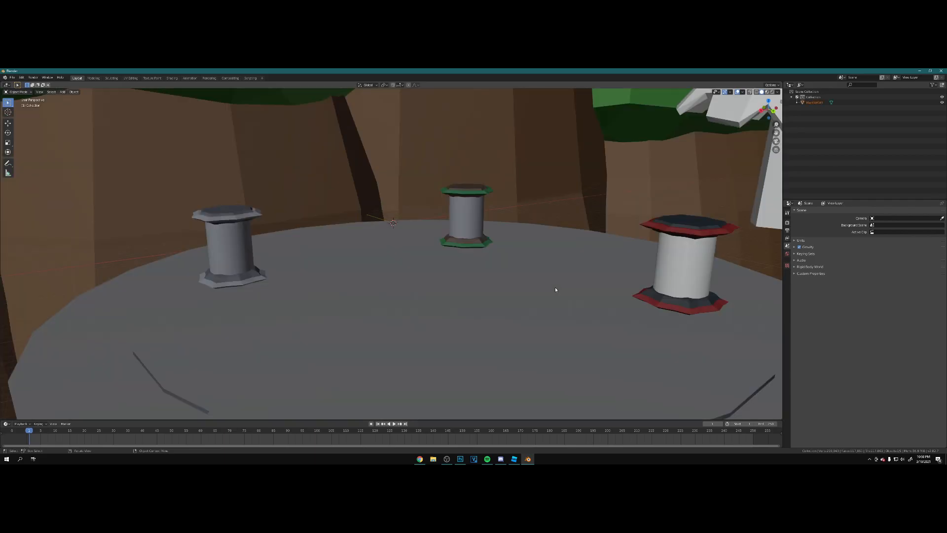
Examine the imported map's plaza, portals, fountain and shops from above and up close.
scroll(430, 252, "down", 7)
middle_click_drag(435, 259, 497, 285)
left_click(500, 294)
scroll(499, 294, "down", 5)
middle_click_drag(441, 295, 476, 279)
left_click(464, 359)
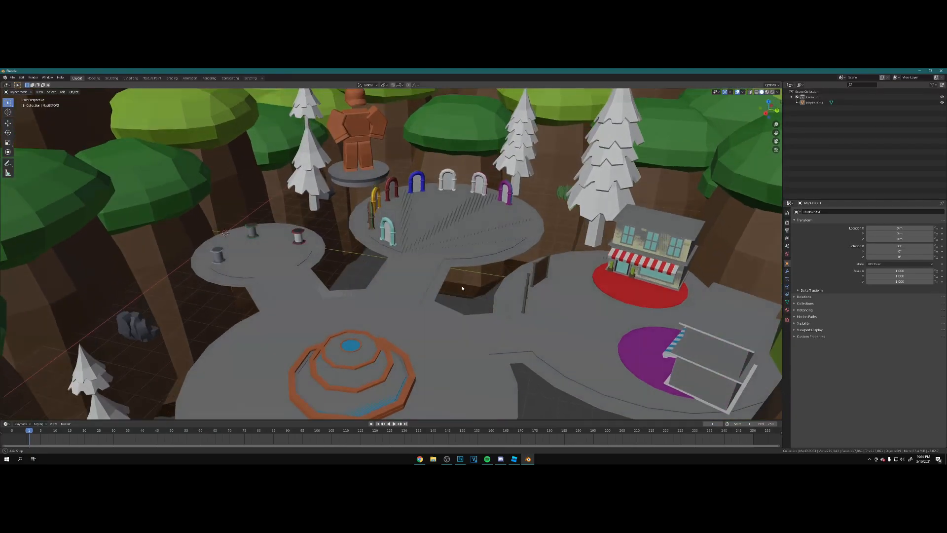
scroll(481, 283, "up", 2)
left_click(498, 305)
left_click(507, 308)
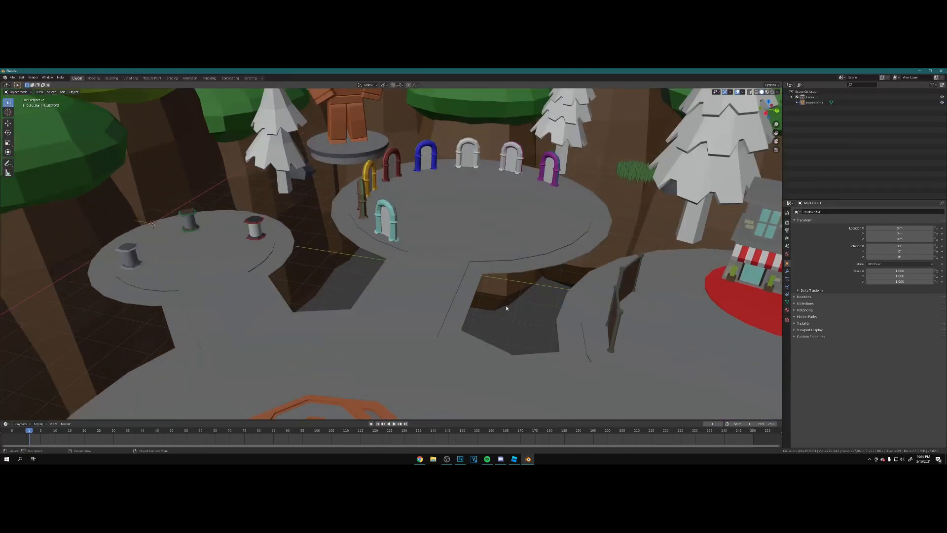
scroll(516, 305, "down", 5)
scroll(464, 316, "up", 3)
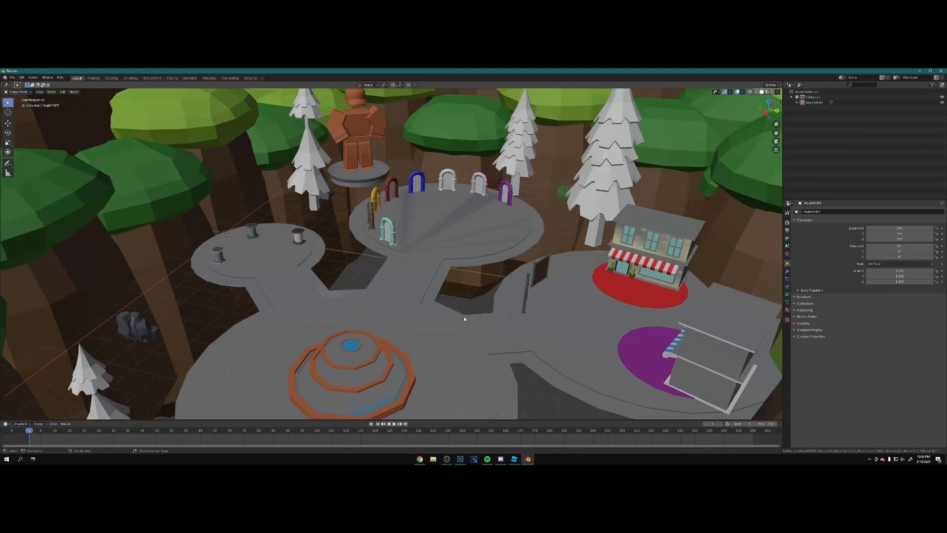
Add a plane mesh to the scene.
key("shift+a")
mouse_move(481, 303)
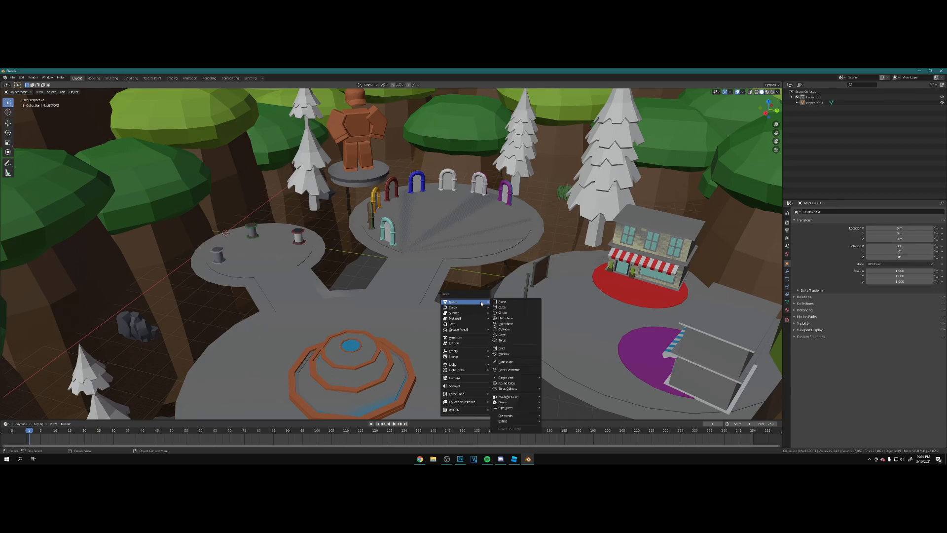
left_click(513, 302)
Scale the new plane up until it extends under the whole map and past the outer trees.
scroll(509, 303, "down", 7)
scroll(503, 306, "up", 3)
middle_click_drag(503, 296, 397, 311)
scroll(389, 332, "down", 6)
scroll(400, 305, "up", 5)
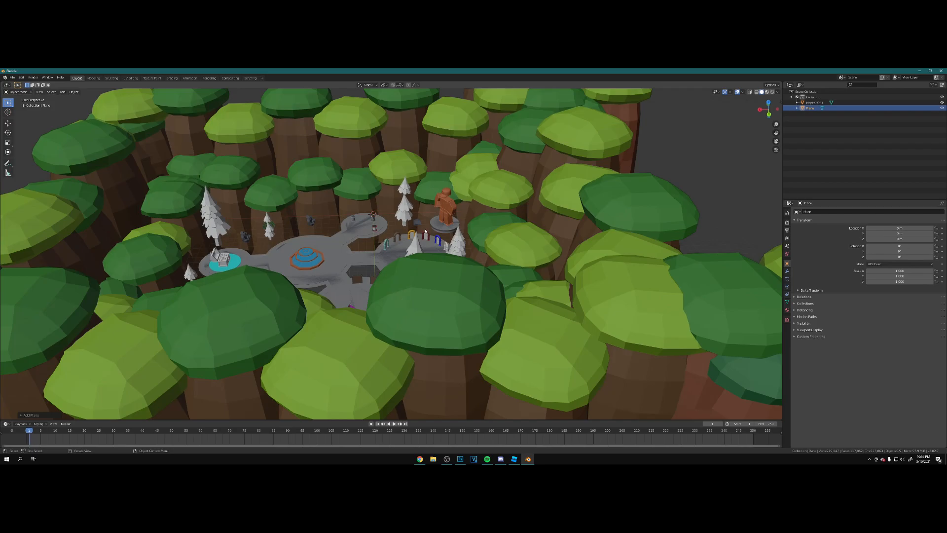
key("s")
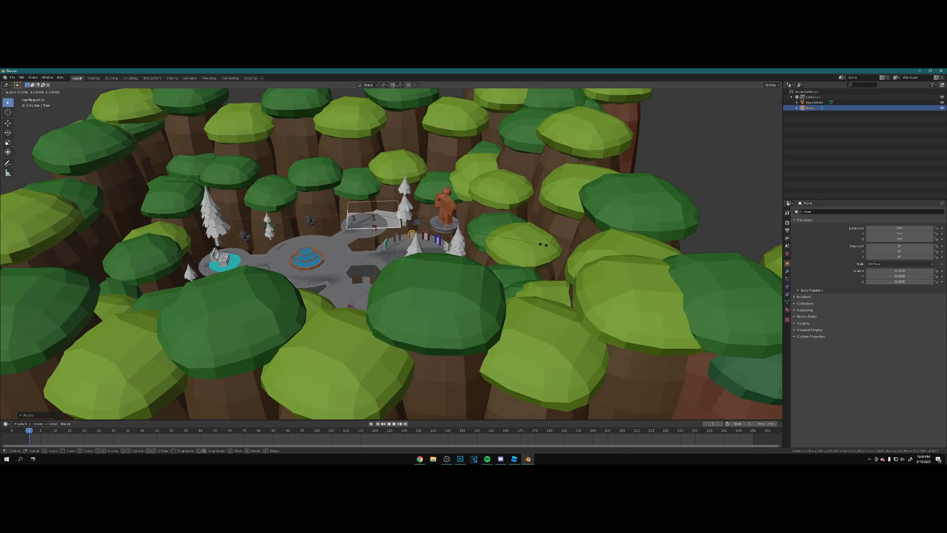
left_click(686, 281)
key("s")
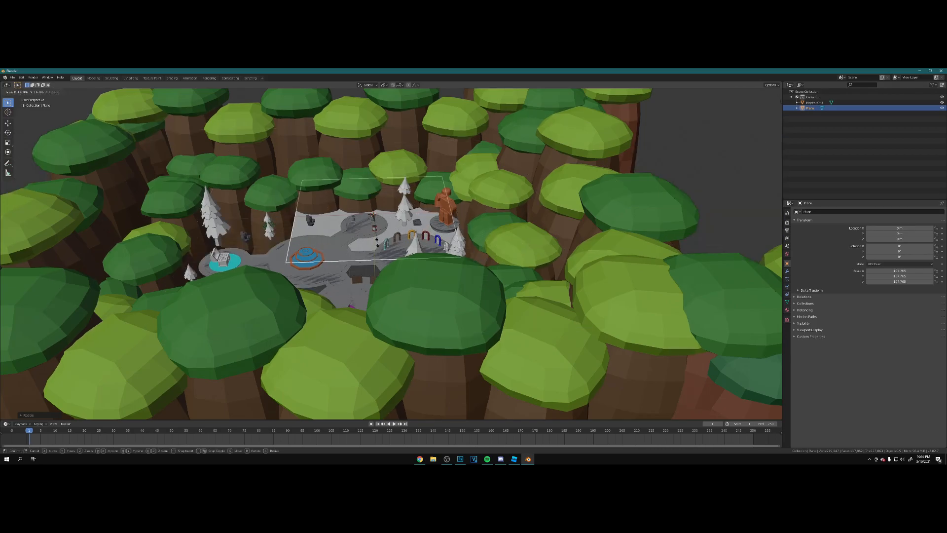
left_click(529, 252)
Switch the viewport to rendered shading and view the fountain plaza and shop from near ground level.
scroll(494, 260, "down", 4)
scroll(444, 263, "up", 13)
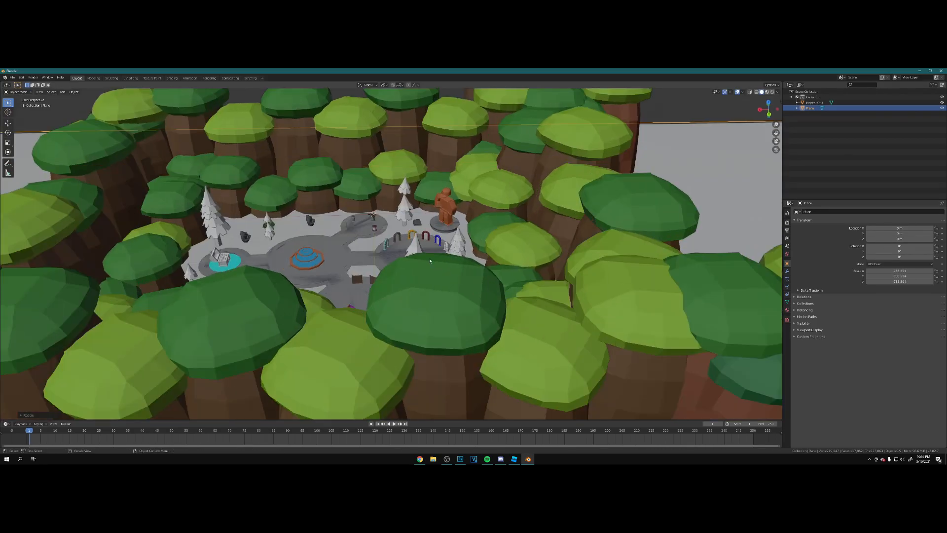
middle_click_drag(410, 235, 452, 234)
scroll(503, 272, "down", 7)
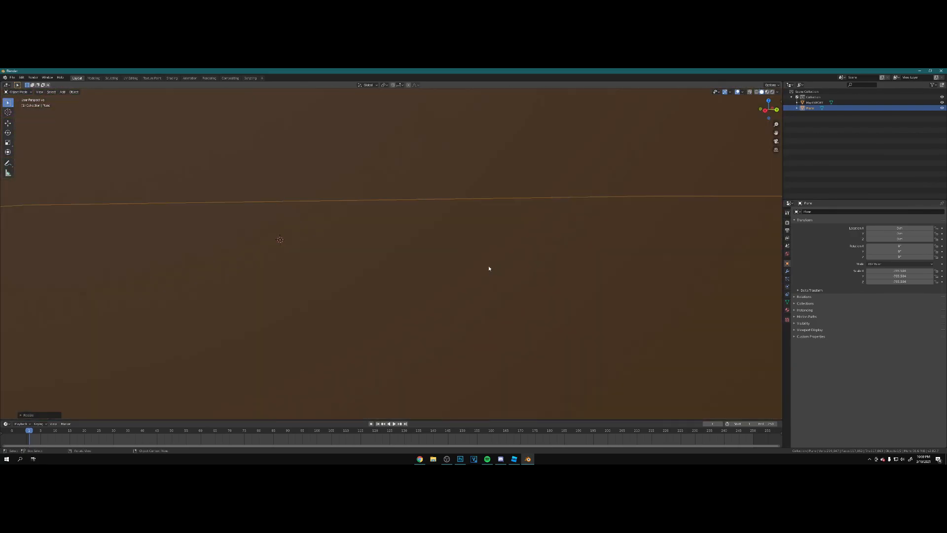
scroll(488, 268, "up", 5)
middle_click_drag(488, 268, 455, 272)
middle_click_drag(524, 246, 497, 268, "shift")
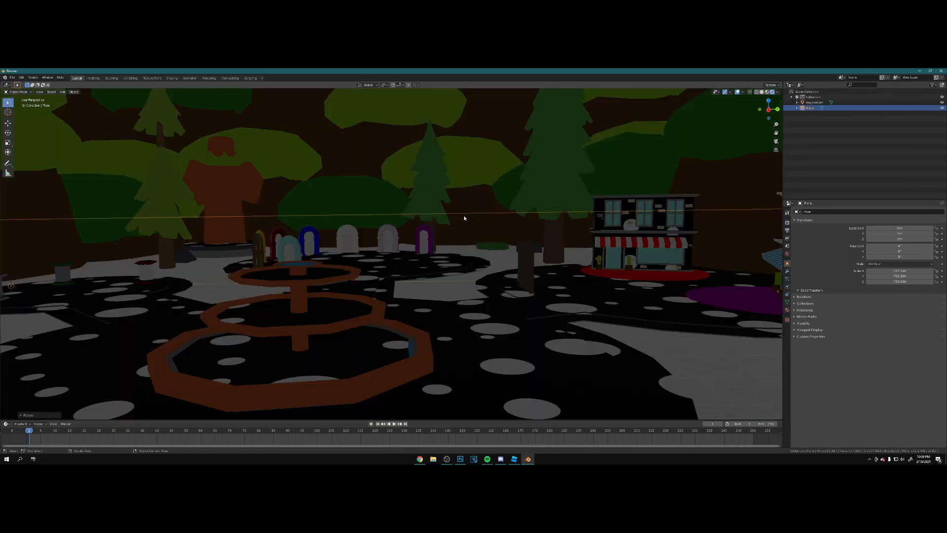
middle_click_drag(495, 314, 457, 318)
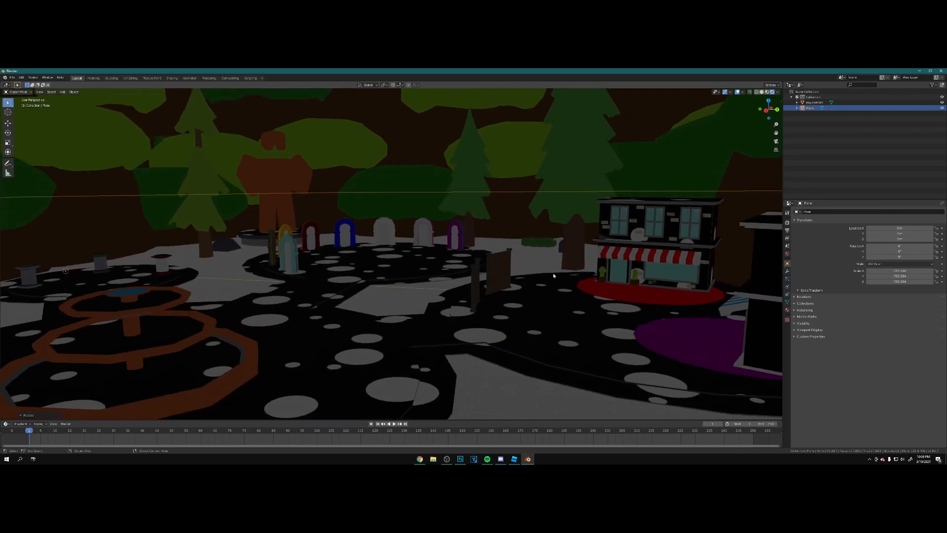
Select a single face of the spotted path near the portals on the imported map, using Edit Mode with face selection.
middle_click_drag(388, 279, 499, 256)
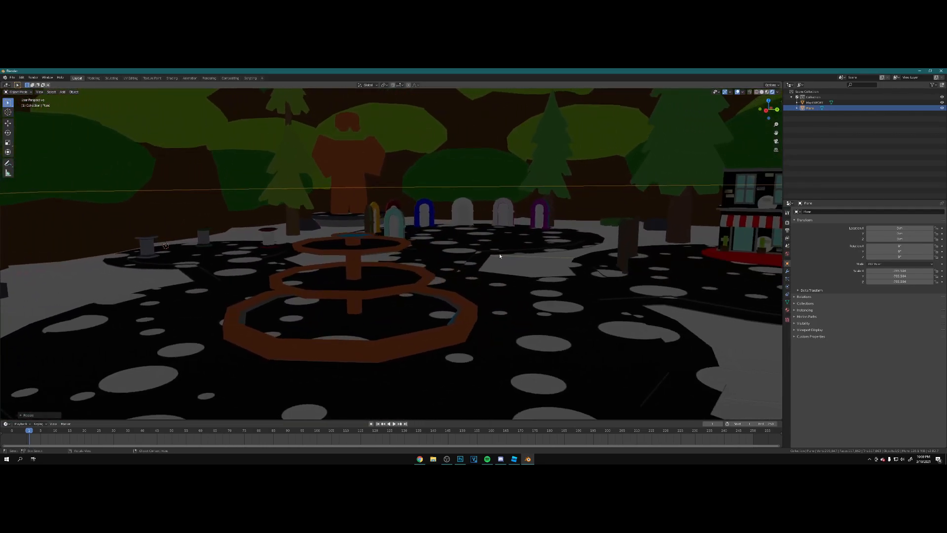
middle_click_drag(450, 283, 556, 226)
scroll(415, 305, "up", 2)
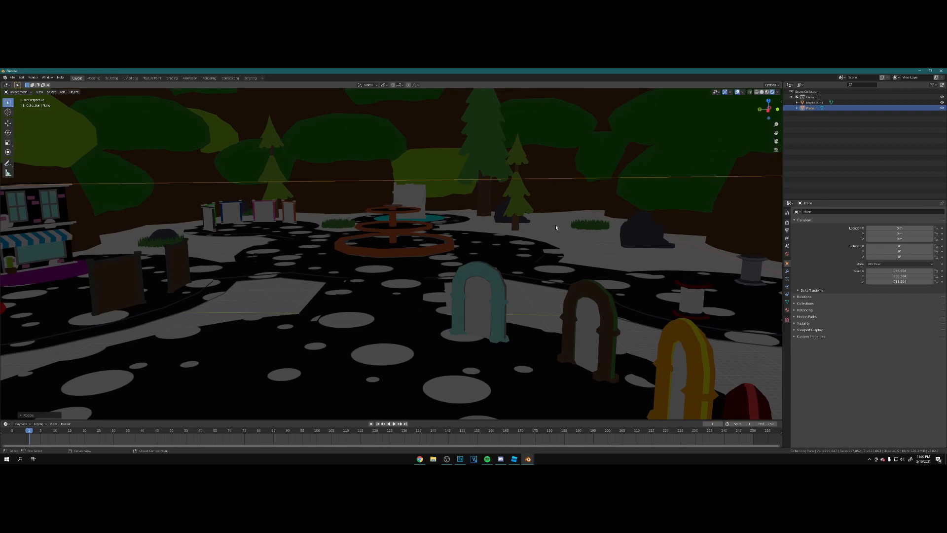
left_click(389, 310)
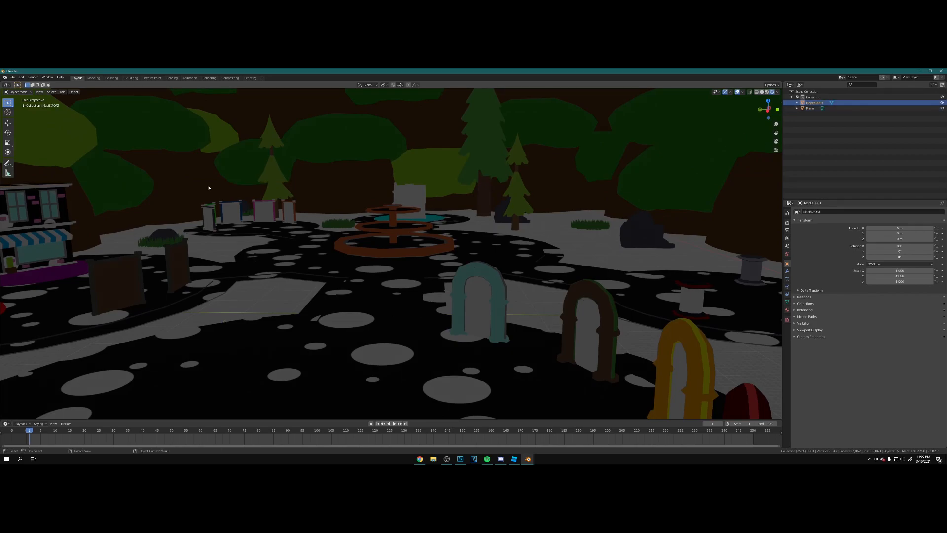
left_click(19, 93)
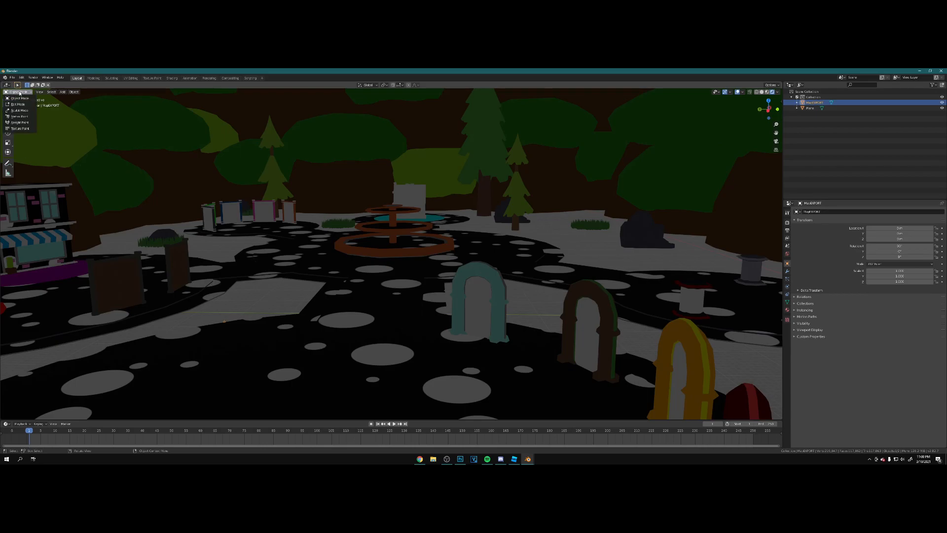
left_click(20, 105)
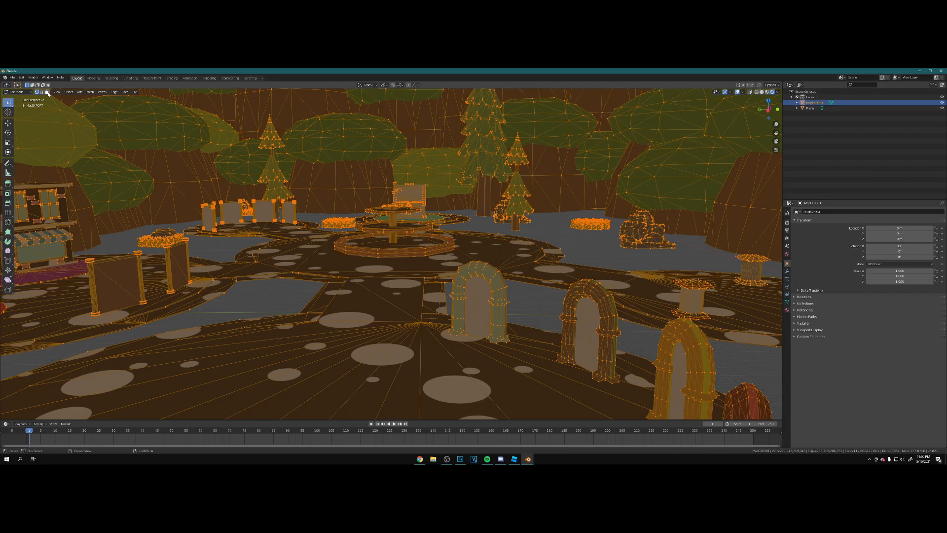
left_click(48, 92)
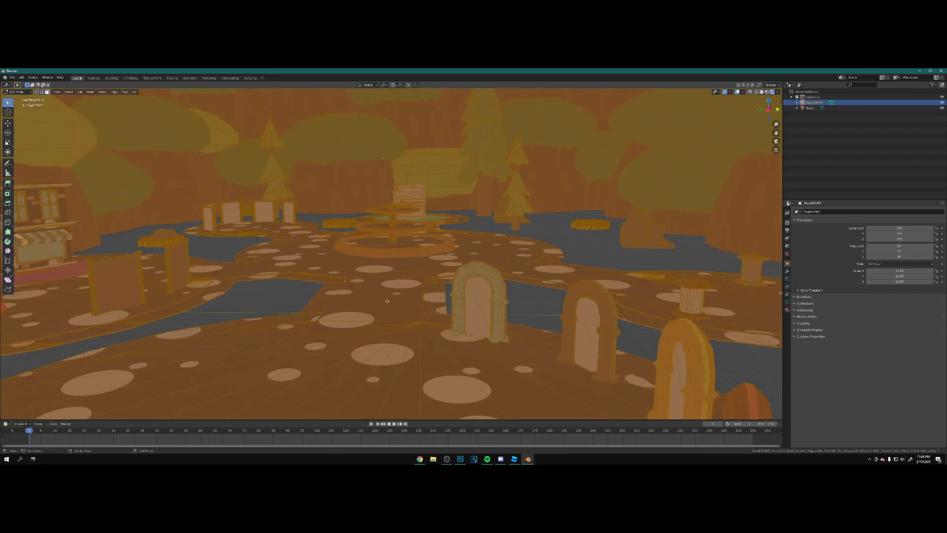
left_click(336, 315)
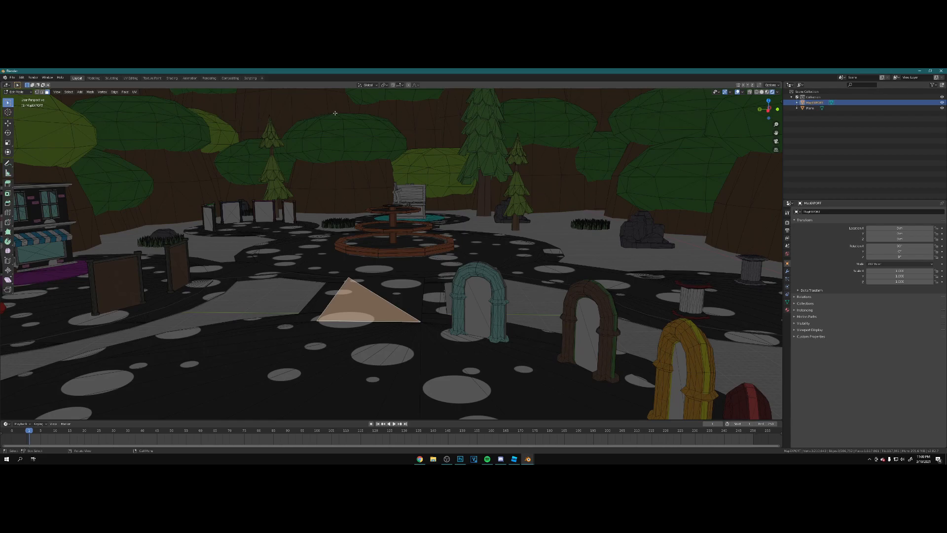
Open the spotted path material's nodes in the Shading workspace and clear the spotted image from its texture node.
left_click(172, 79)
scroll(358, 370, "down", 3)
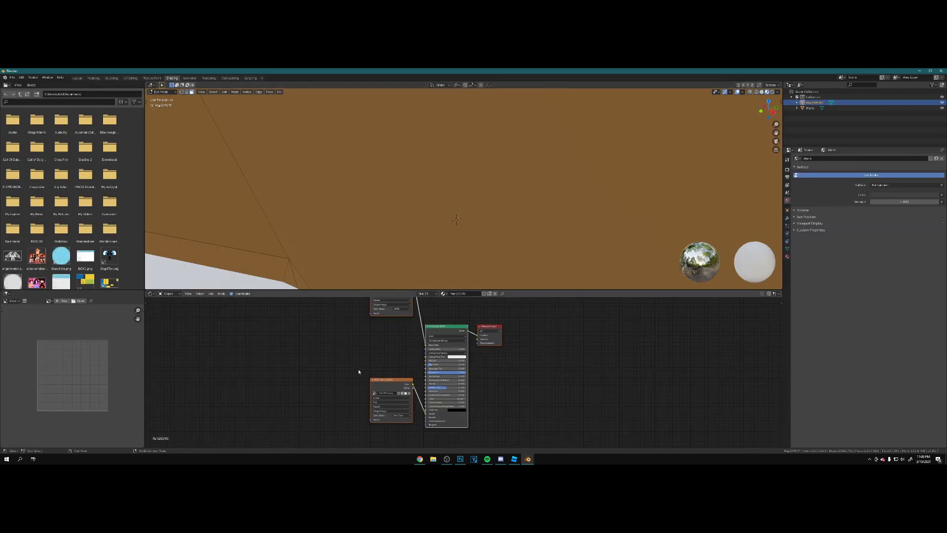
scroll(443, 182, "down", 10)
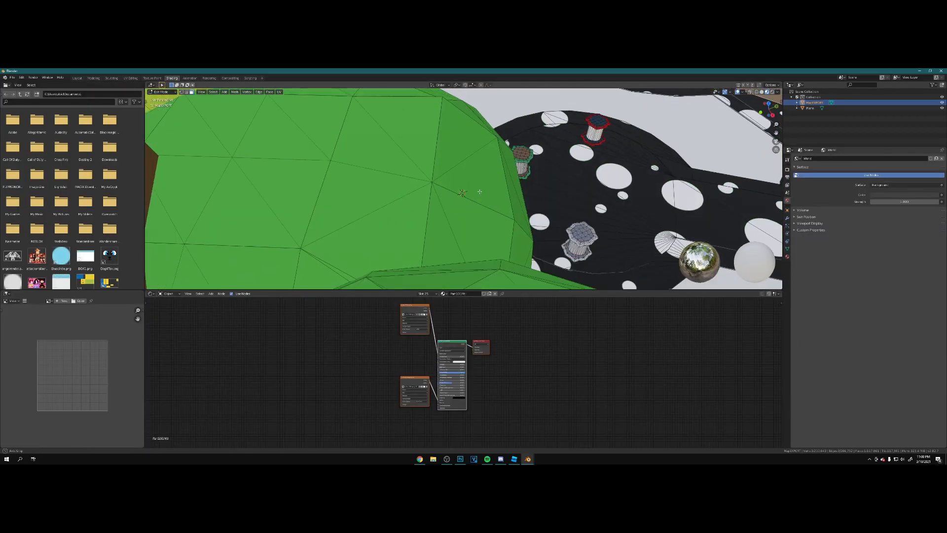
middle_click_drag(555, 186, 310, 152, "shift")
left_click(415, 312)
scroll(372, 338, "up", 5)
middle_click_drag(372, 338, 366, 397)
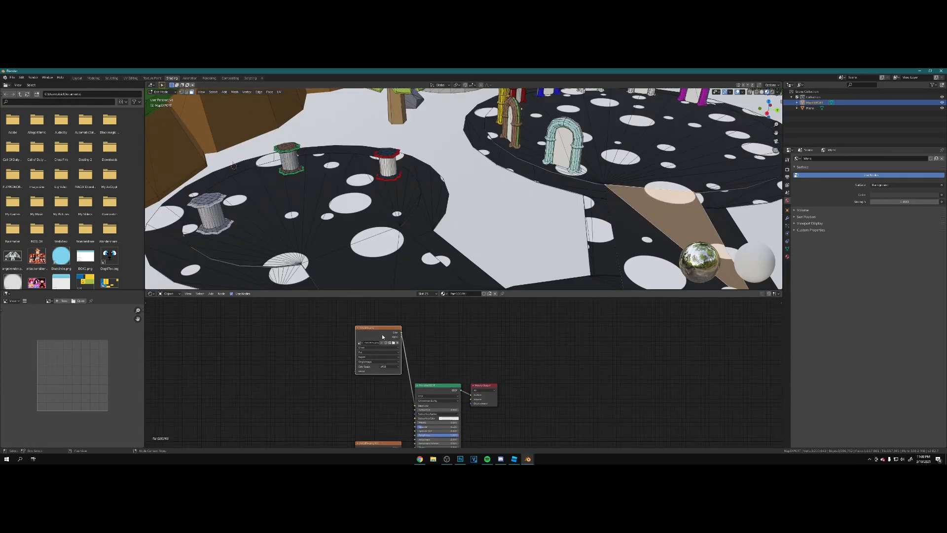
key("BackSpace")
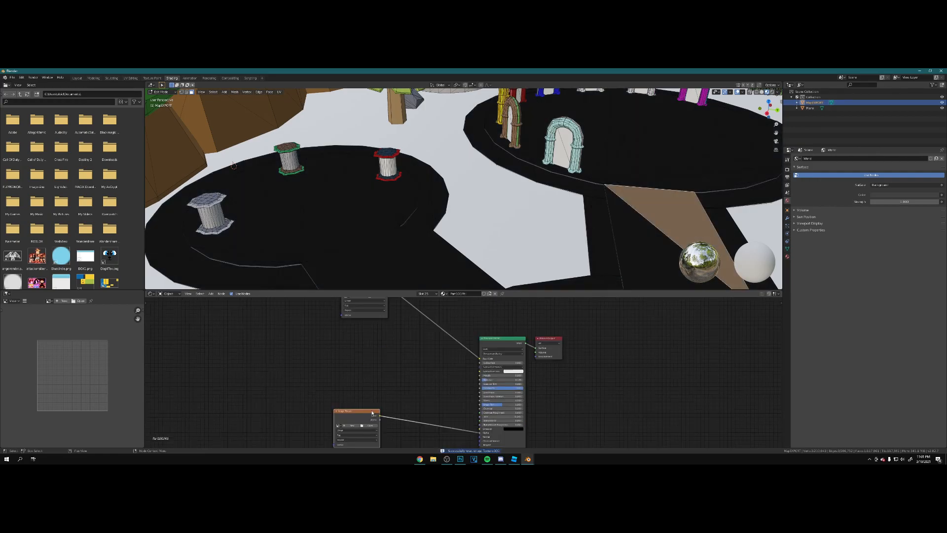
left_click_drag(373, 413, 421, 401)
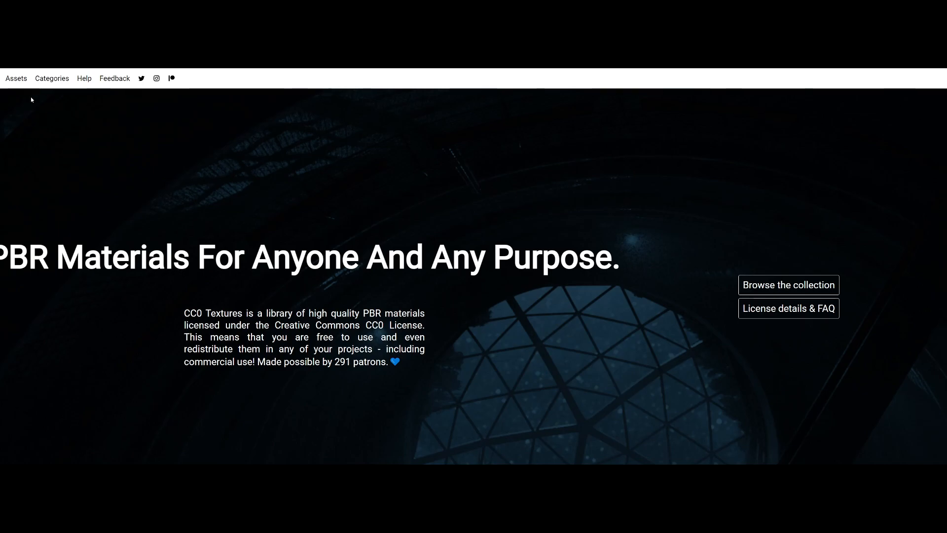
On the CC0 Textures website, open the asset collection and search for "plaster".
left_click(15, 80)
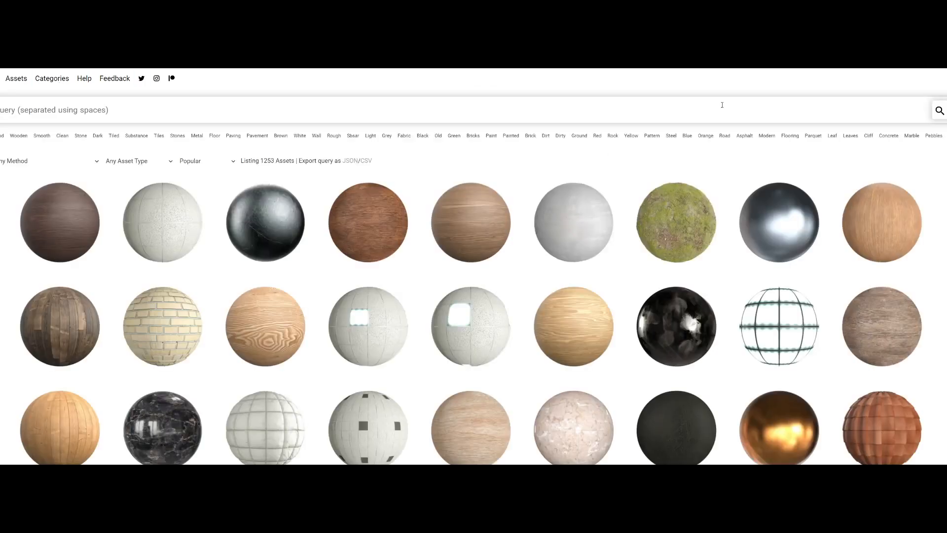
left_click(619, 109)
type("plaster")
key("Return")
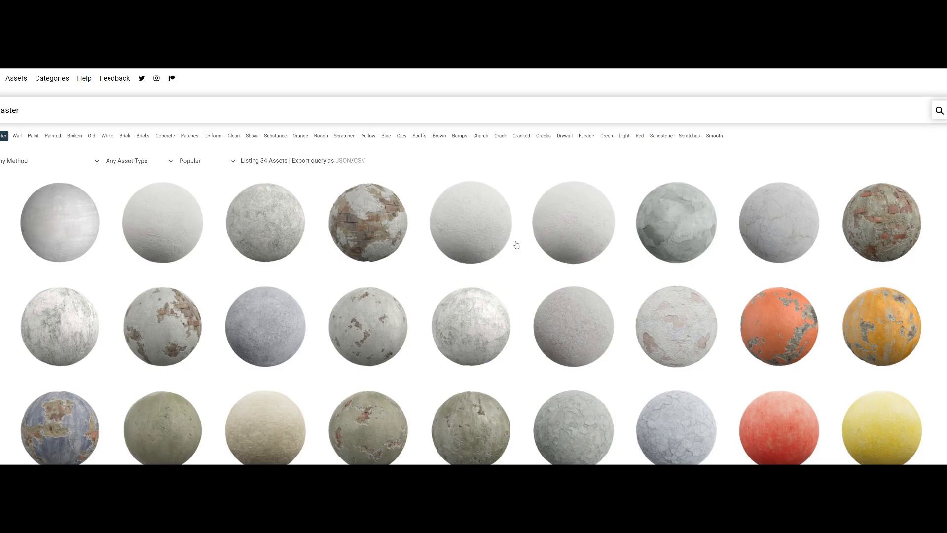
Preview the Plaster 003 material and the similar white plaster beside it.
left_click(456, 233)
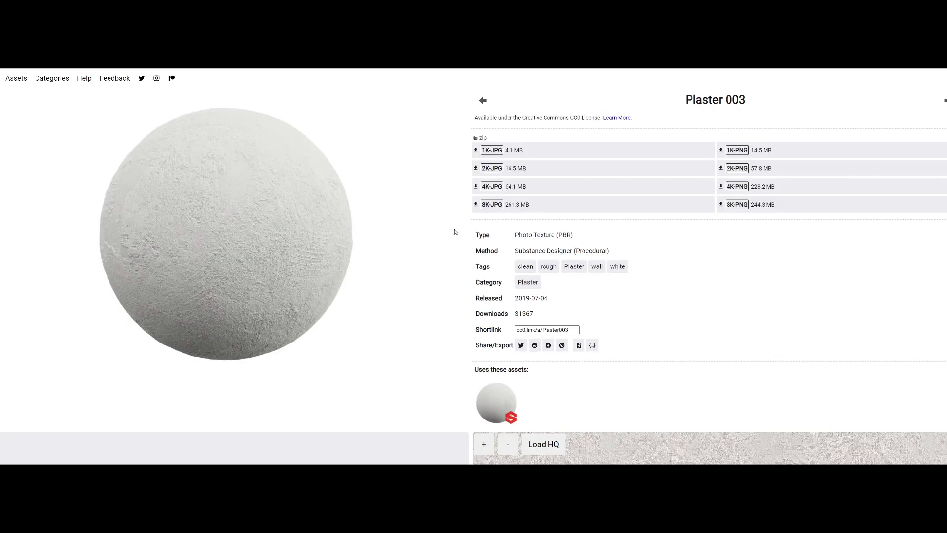
key("alt+Left")
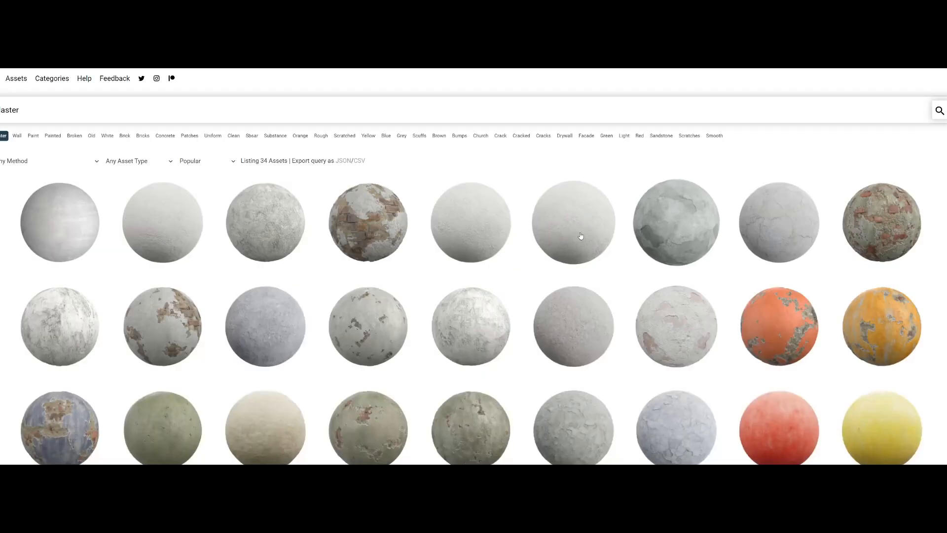
left_click(581, 236)
key("alt+Left")
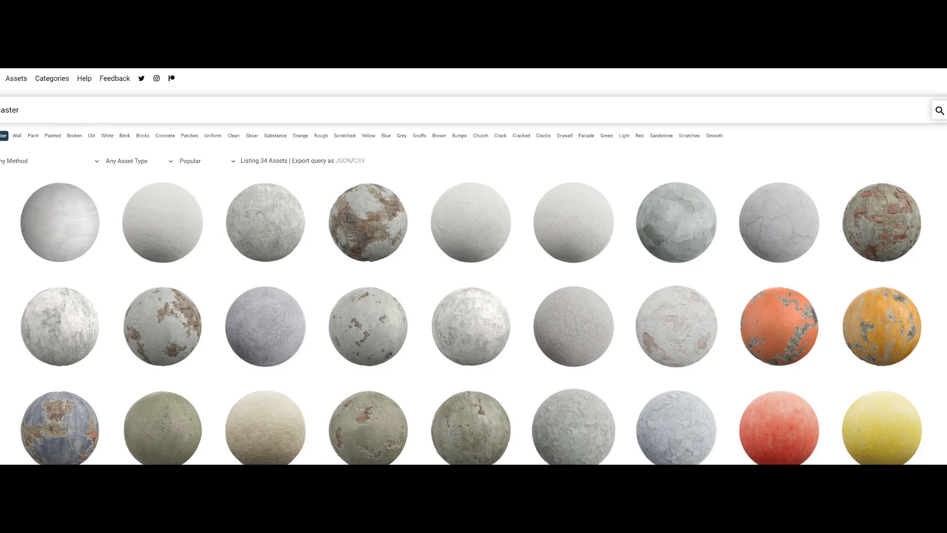
Download the Plaster 003 material as 1K-JPG, open the archive and dismiss the WinRAR licence notice.
left_click(493, 243)
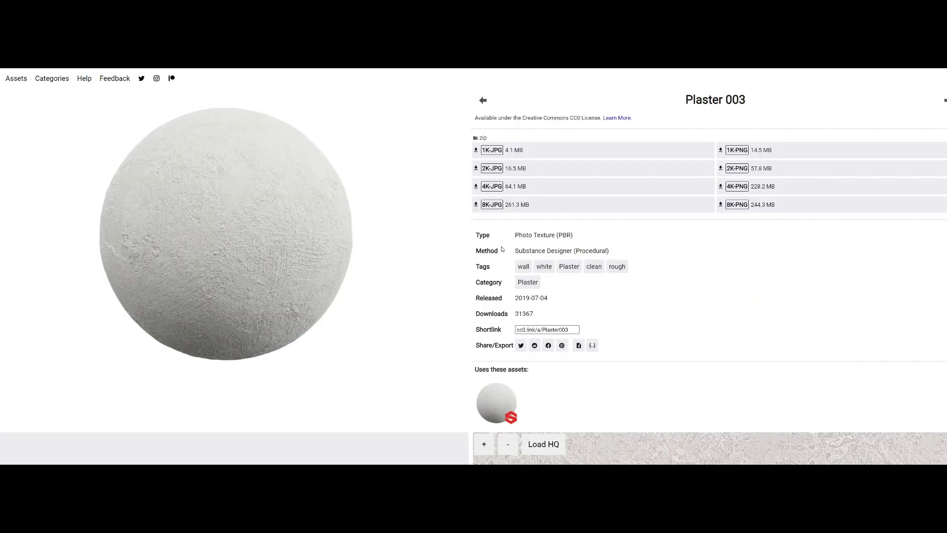
left_click(490, 150)
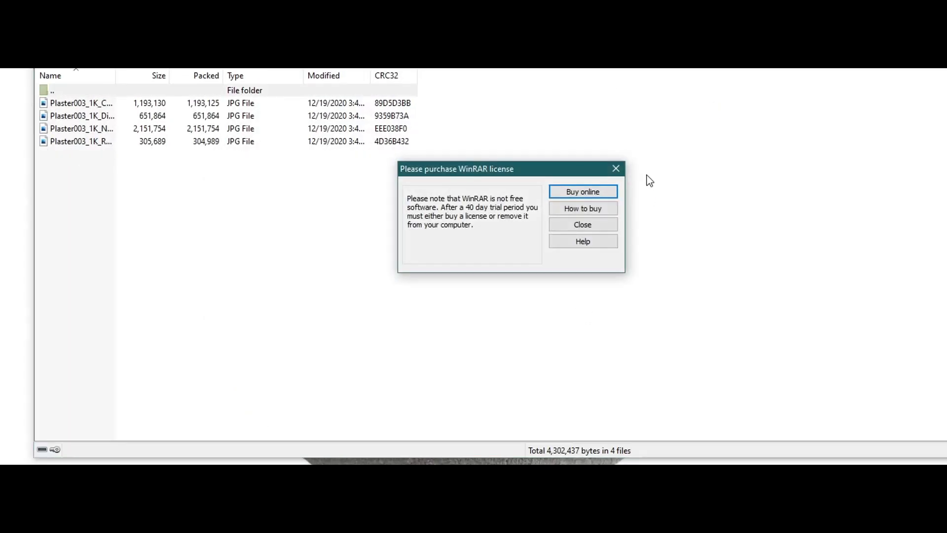
left_click(616, 168)
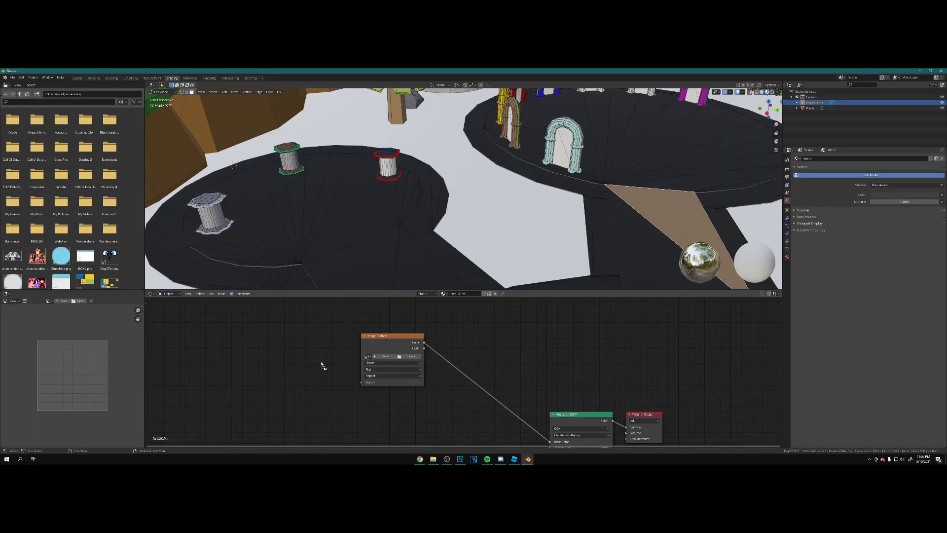
Back in Blender, add the plaster color image to the path material as a texture node and delete the empty image texture node.
left_click_drag(309, 361, 525, 317)
left_click_drag(390, 343, 352, 345)
key("x")
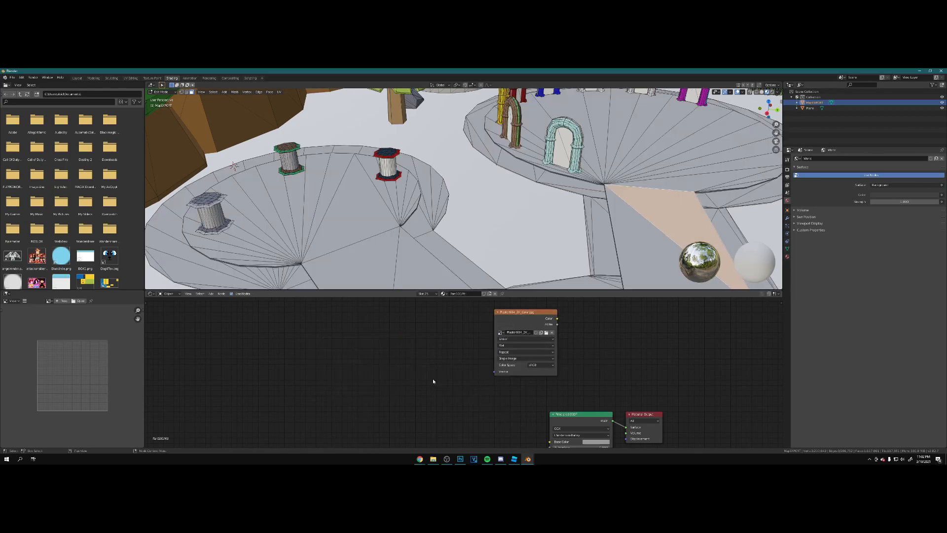
Connect the plaster texture's Color output to the Principled BSDF's Base Color.
left_click_drag(526, 311, 396, 362)
middle_click_drag(464, 369, 419, 323)
left_click_drag(382, 318, 503, 390)
scroll(430, 248, "up", 4)
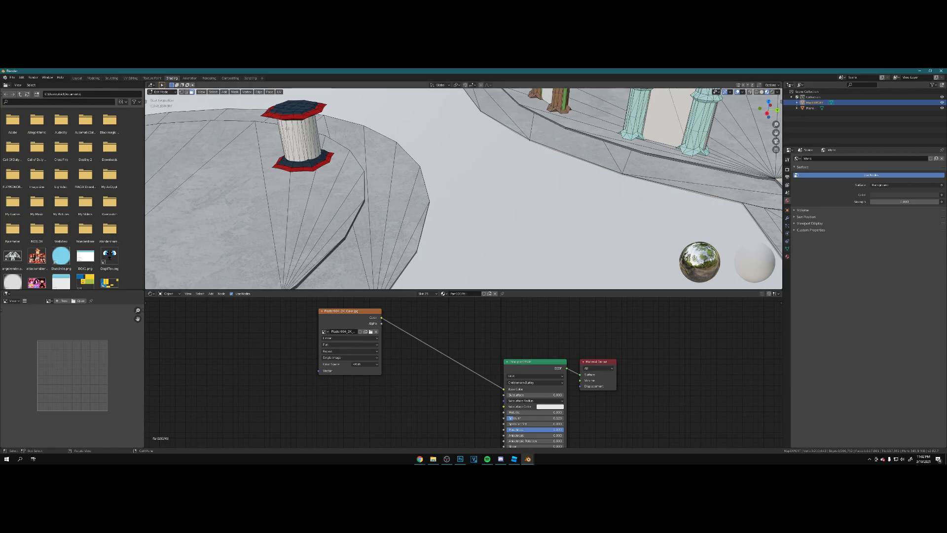
Return to Object Mode and check the plaster texture on the paths from near ground level.
left_click(162, 92)
left_click(163, 99)
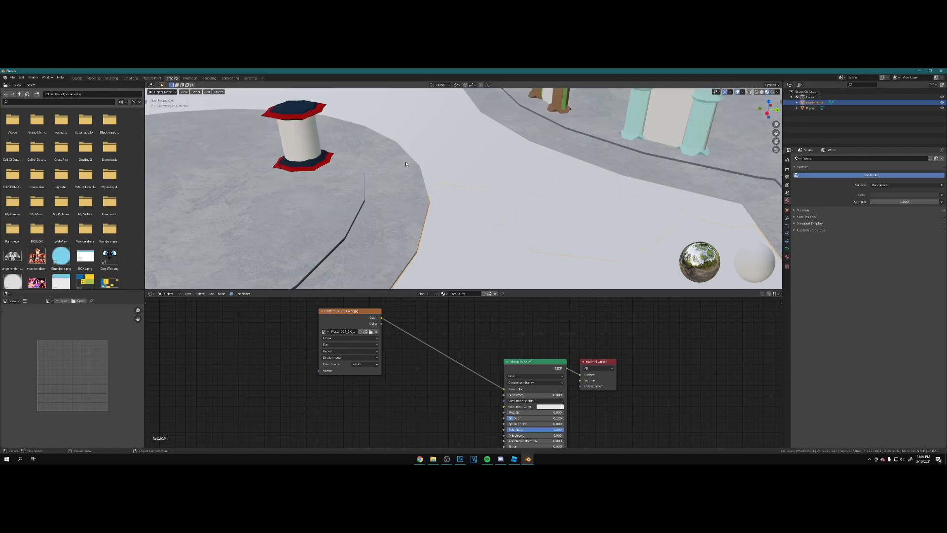
scroll(506, 207, "down", 1)
middle_click_drag(506, 208, 586, 199)
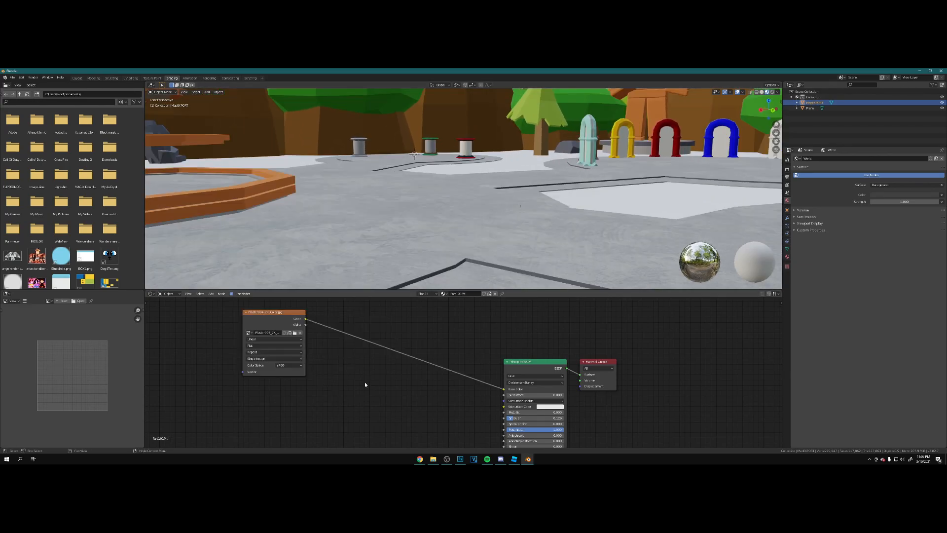
Add a Bump node between the plaster texture and the Principled BSDF.
key("shift+a")
left_click(376, 390)
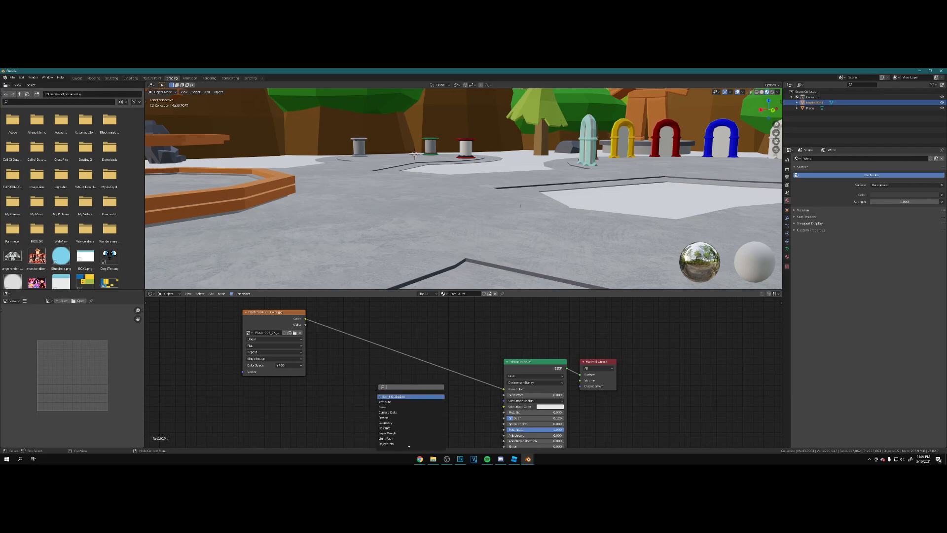
type("bump")
key("Return")
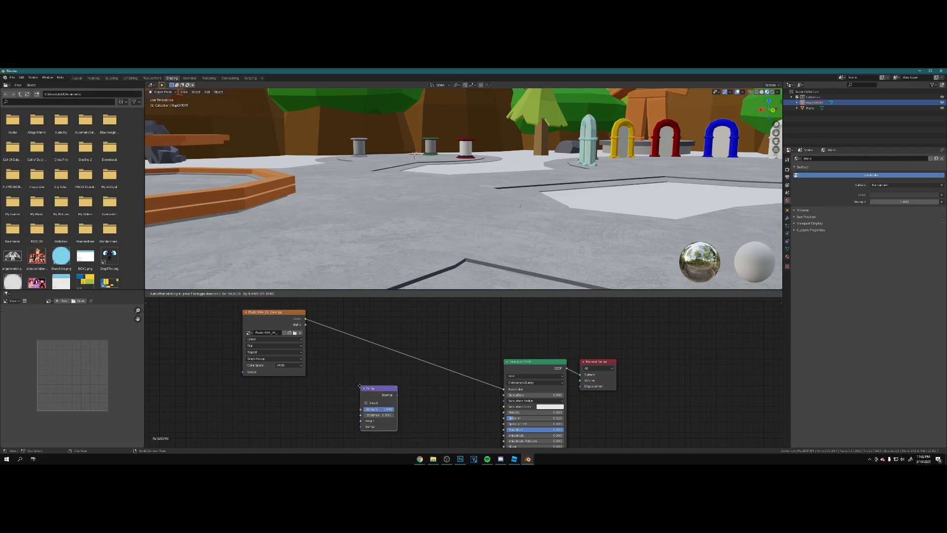
left_click(357, 385)
Link the Bump node's output to the shader's Normal input and the plaster texture's Color to the Bump's Height.
middle_click_drag(348, 386, 348, 380)
middle_click_drag(457, 387, 383, 341)
left_click_drag(320, 320, 426, 418)
middle_click_drag(365, 332, 517, 417)
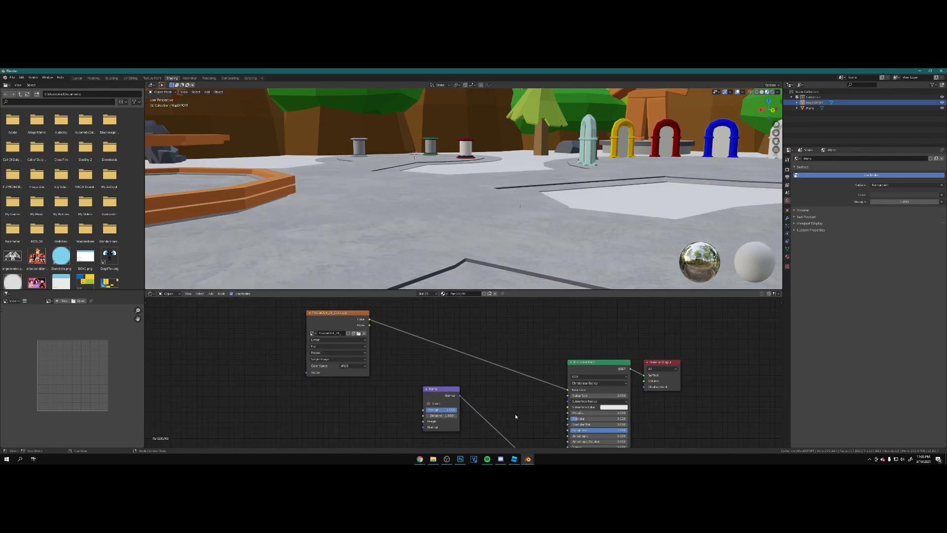
left_click_drag(340, 315, 423, 421)
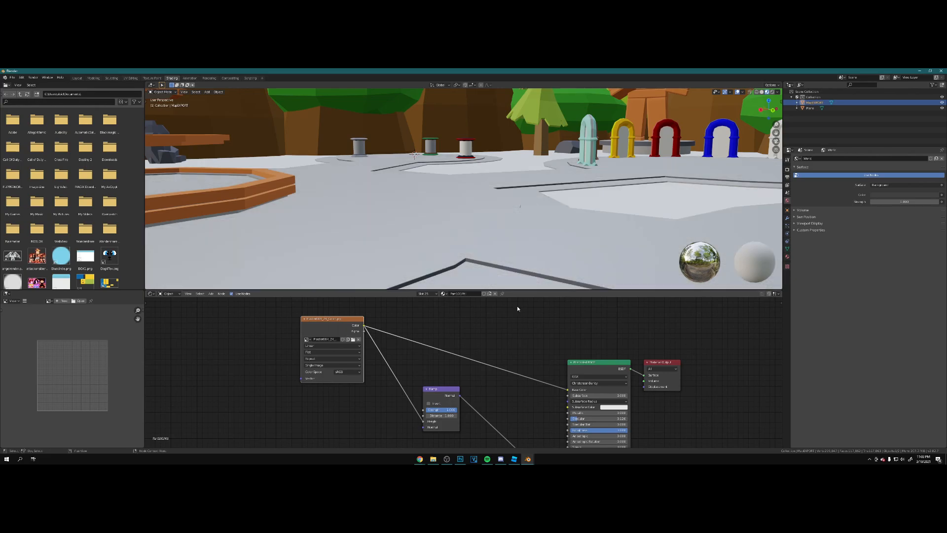
Lower the Bump node's Strength and check the relief on the plaza floor from several angles.
scroll(464, 189, "up", 2)
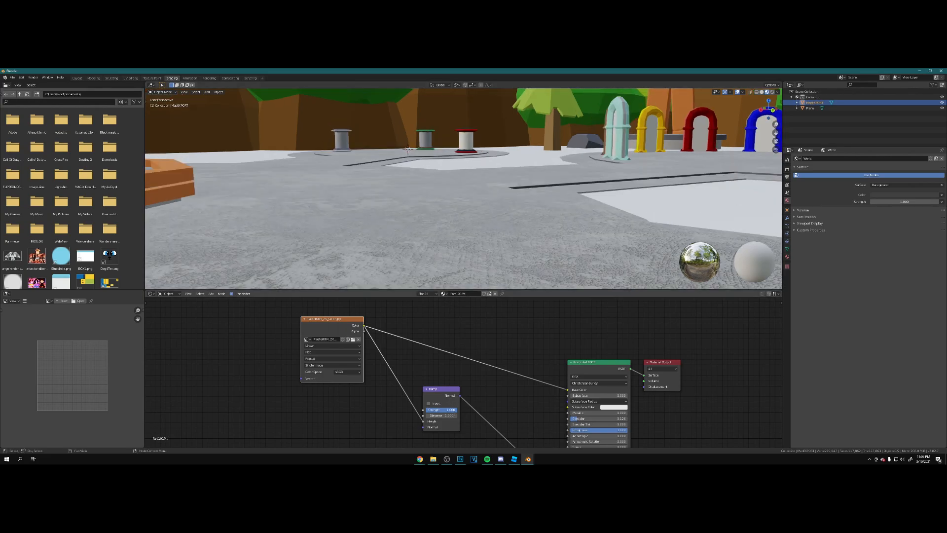
mouse_move(456, 410)
left_mouse_down()
mouse_move(439, 410)
mouse_move(453, 409)
left_mouse_up()
middle_click_drag(428, 209, 427, 234)
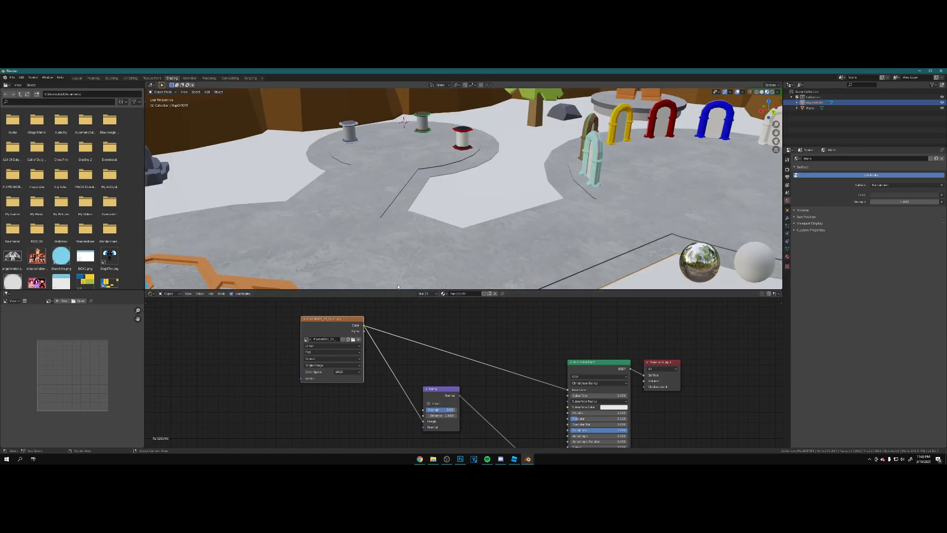
middle_click_drag(410, 249, 411, 245)
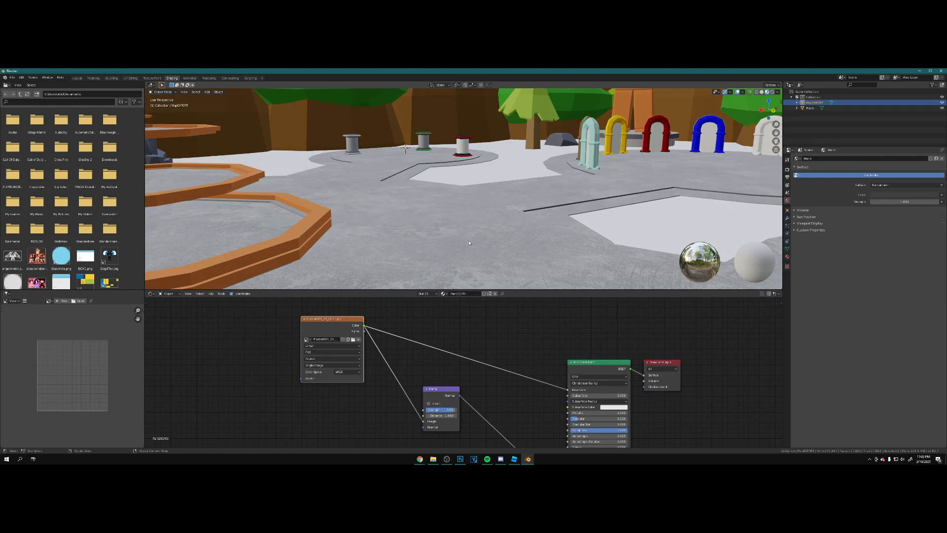
middle_click_drag(411, 240, 478, 237)
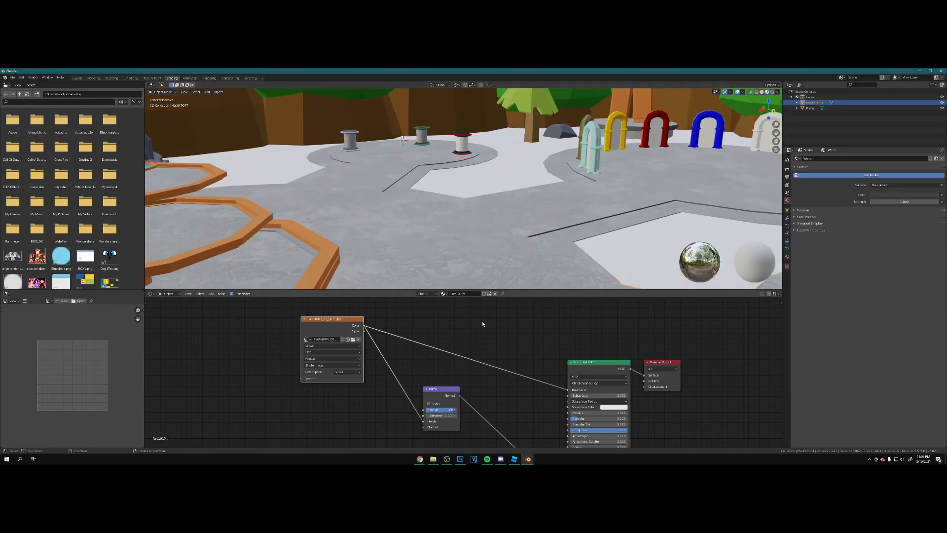
Raise the Metallic value and lower the Roughness of the path material's Principled BSDF.
middle_click_drag(513, 335, 416, 314)
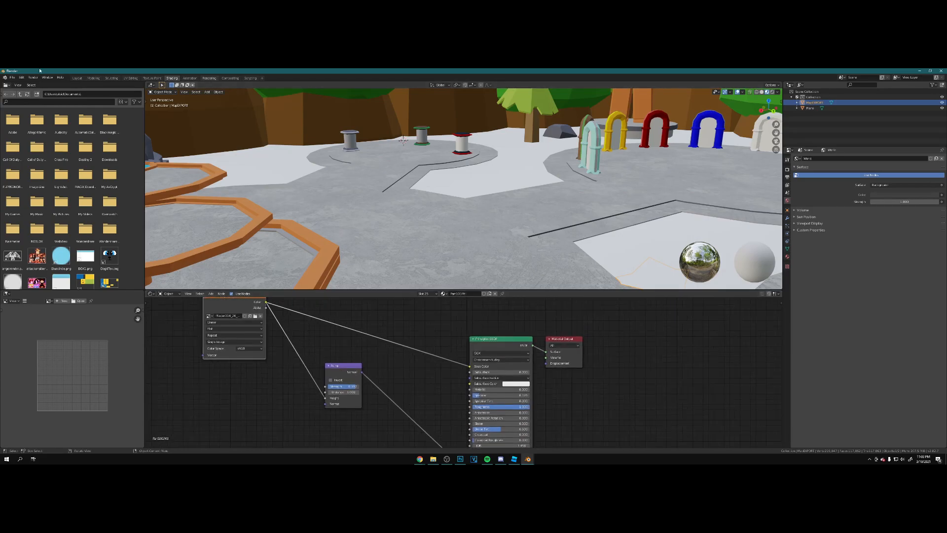
middle_click_drag(601, 205, 557, 318)
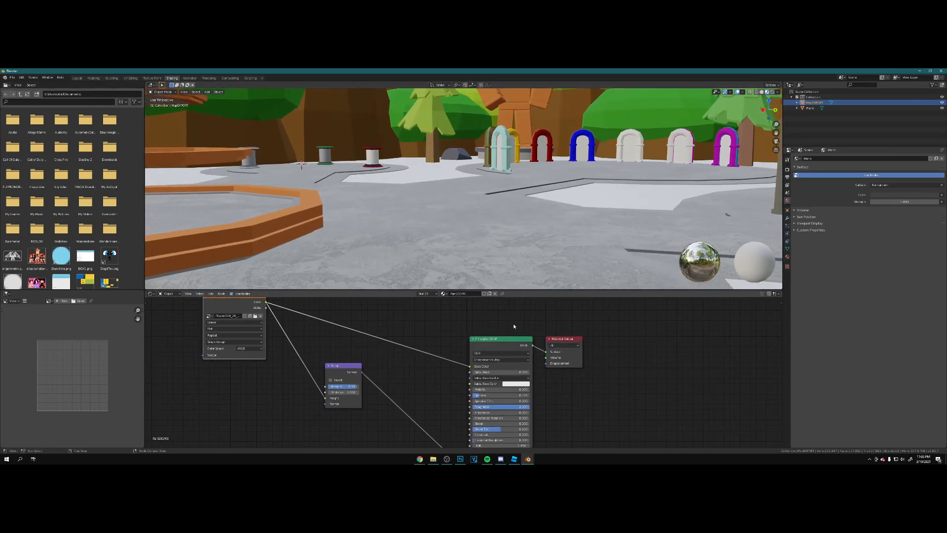
left_click_drag(481, 389, 498, 406)
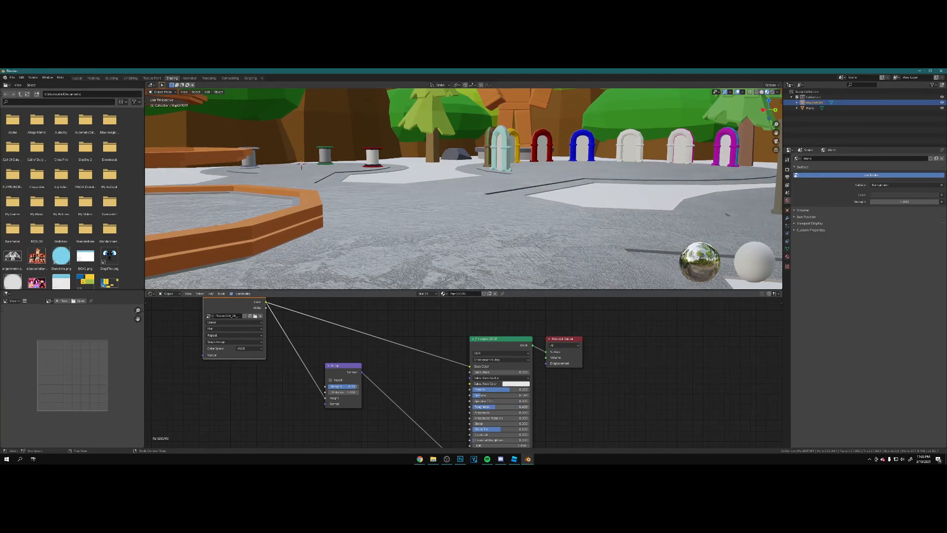
Fine-tune the Metallic and Roughness of the path material's Principled BSDF and the Strength of its Bump node.
mouse_move(488, 407)
left_mouse_down()
mouse_move(498, 407)
mouse_move(473, 395)
mouse_move(519, 391)
mouse_move(498, 392)
left_mouse_up()
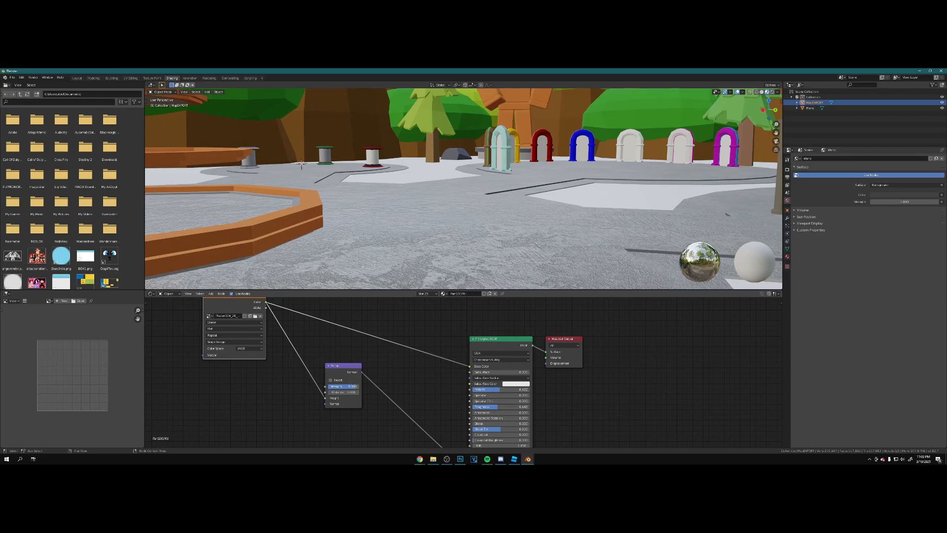
left_click_drag(343, 387, 349, 386)
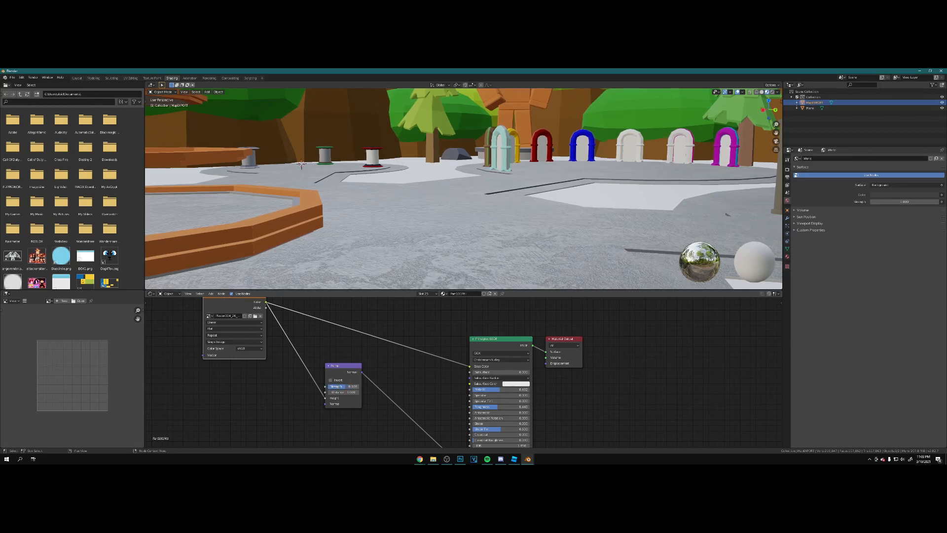
Return to the Layout workspace and give the ground plane a new material with a bright green Base Color.
left_click(77, 78)
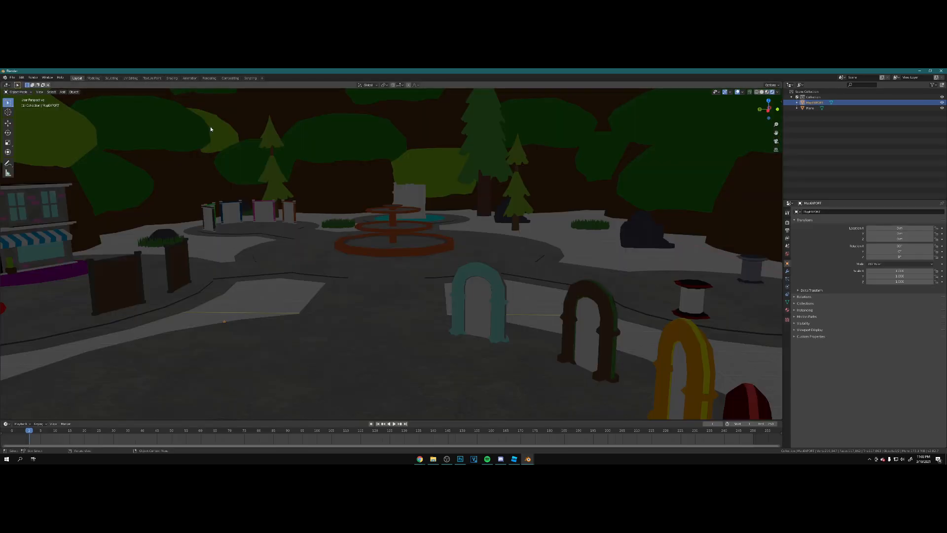
scroll(438, 330, "up", 2)
middle_click_drag(427, 323, 430, 315)
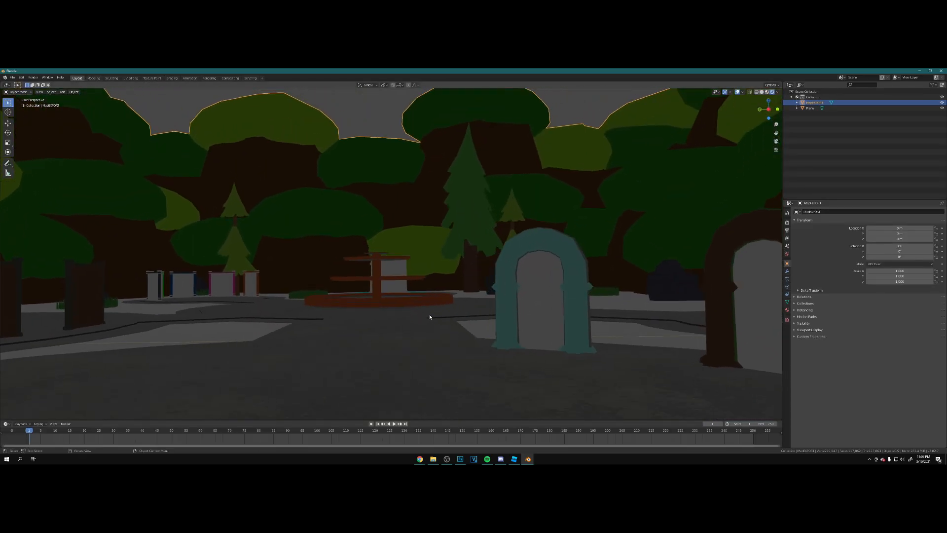
middle_click_drag(413, 369, 395, 340)
left_click(546, 315)
scroll(545, 315, "down", 5)
scroll(546, 315, "up", 6)
middle_click_drag(446, 289, 322, 255)
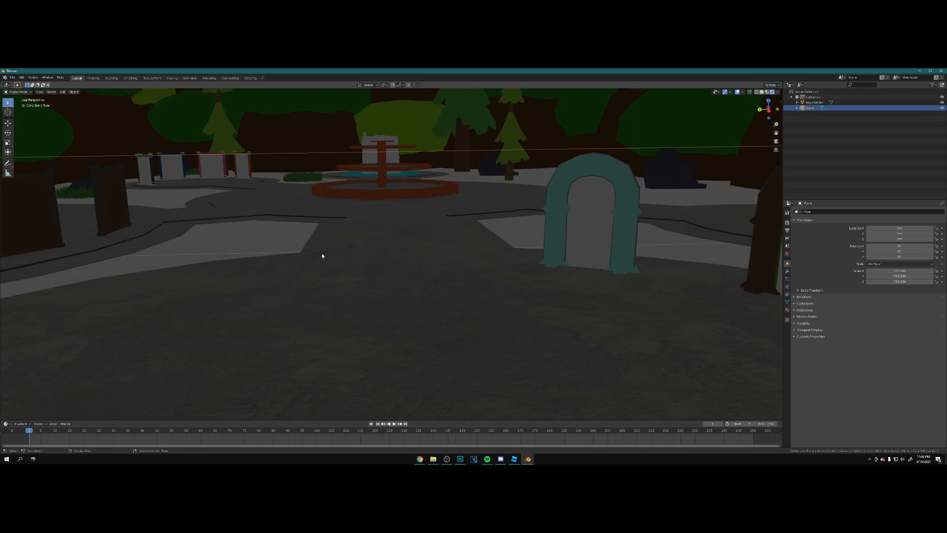
left_click(788, 310)
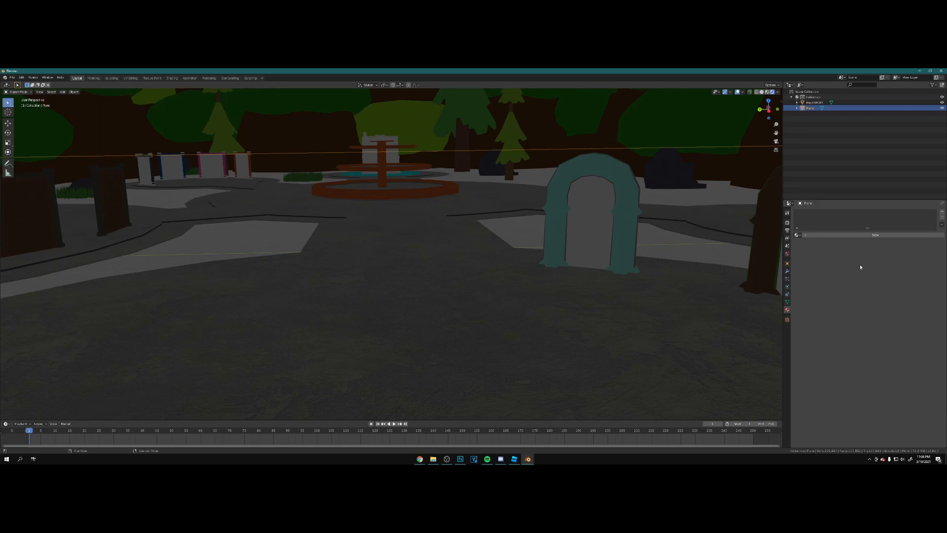
left_click(863, 235)
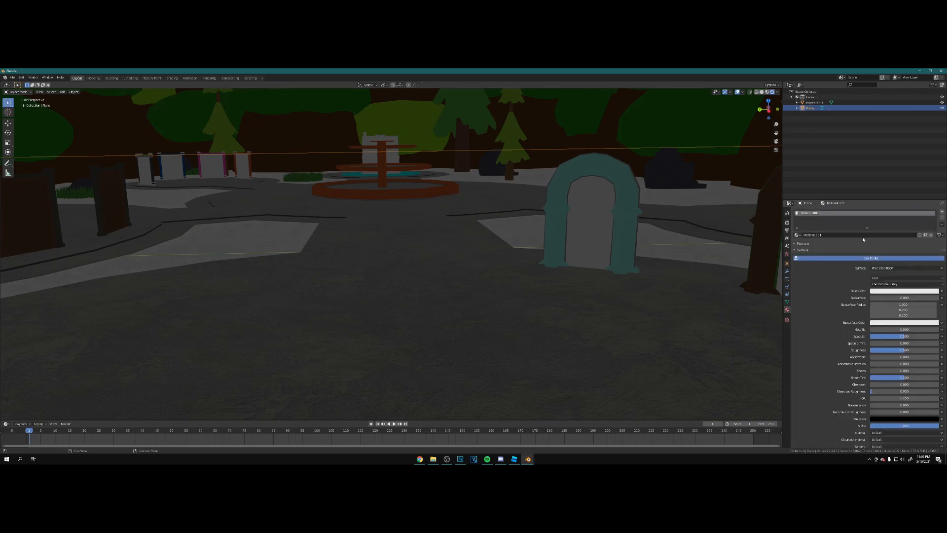
left_click(882, 292)
left_click_drag(898, 235, 898, 222)
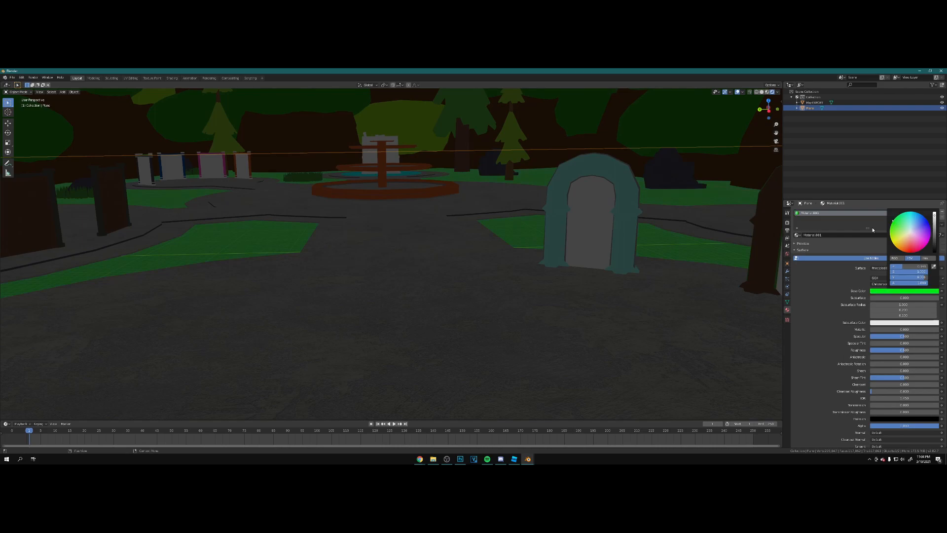
left_click(888, 290)
Set the World background Color to an Environment Texture and start opening an image file for it.
left_click(788, 254)
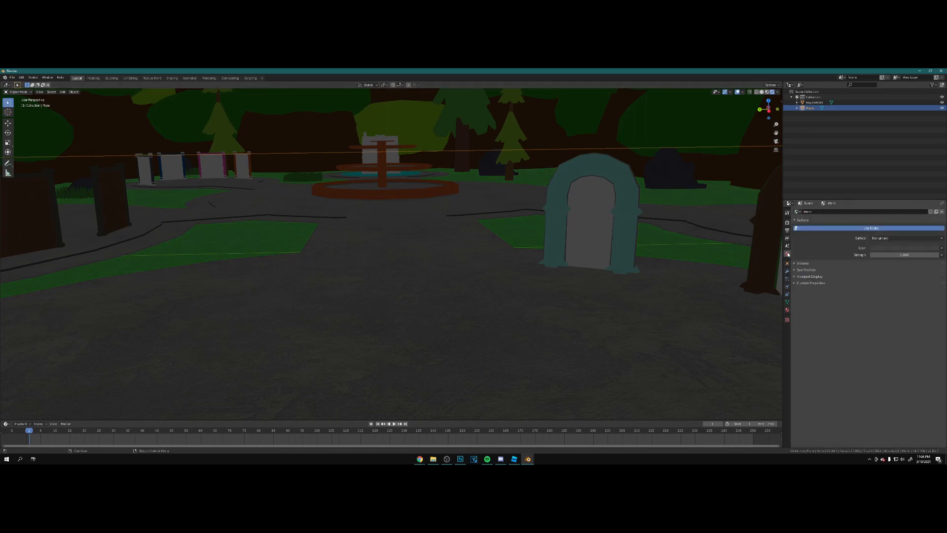
left_click(943, 248)
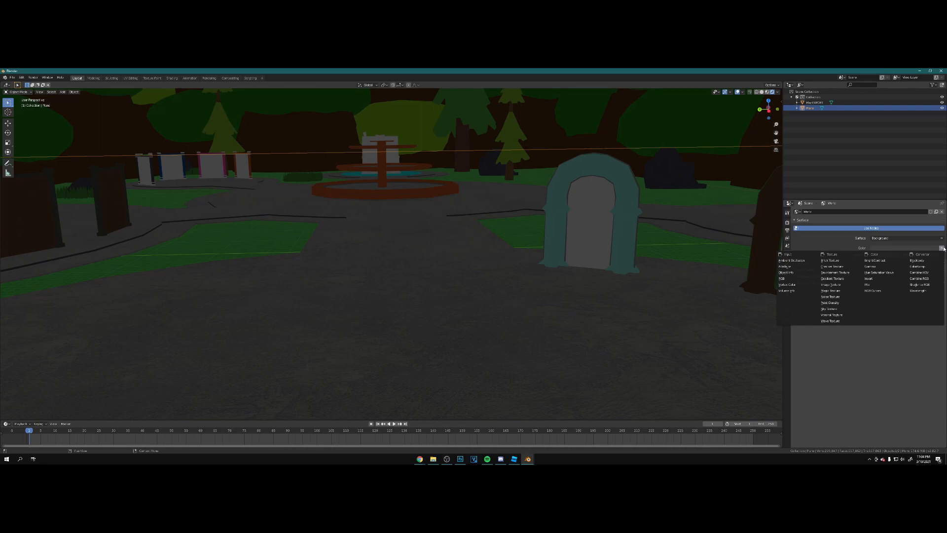
left_click(841, 272)
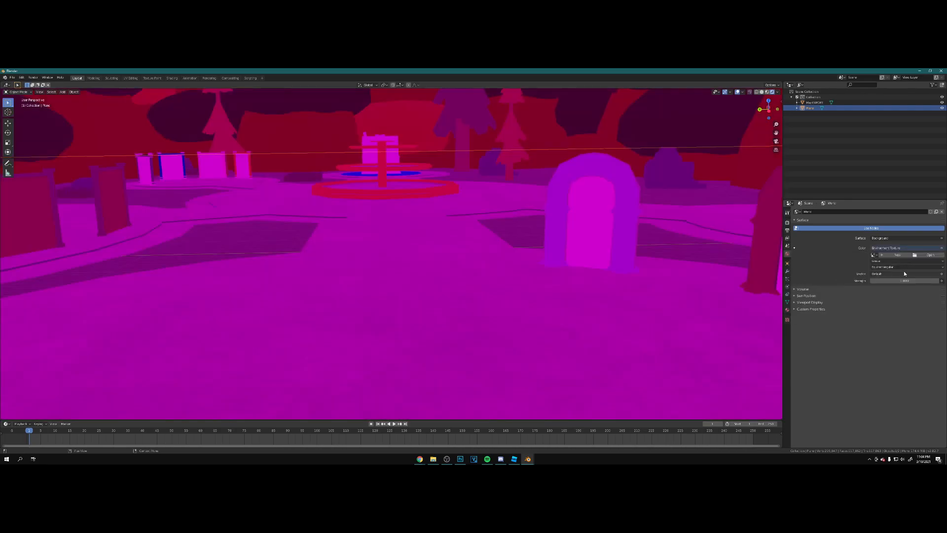
left_click(921, 257)
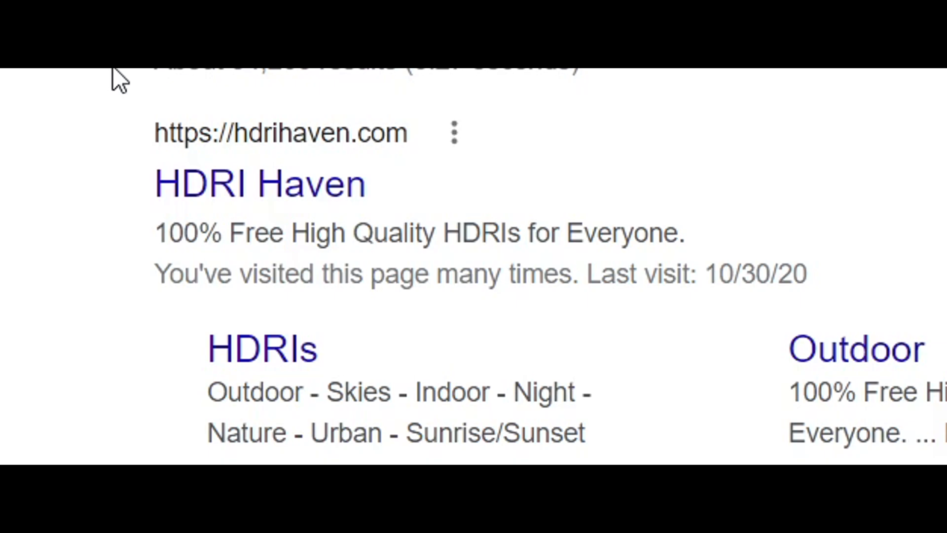
Find the Wide Street 01 HDRI on the HDRI Haven website and load it as the world's environment image.
left_click(241, 190)
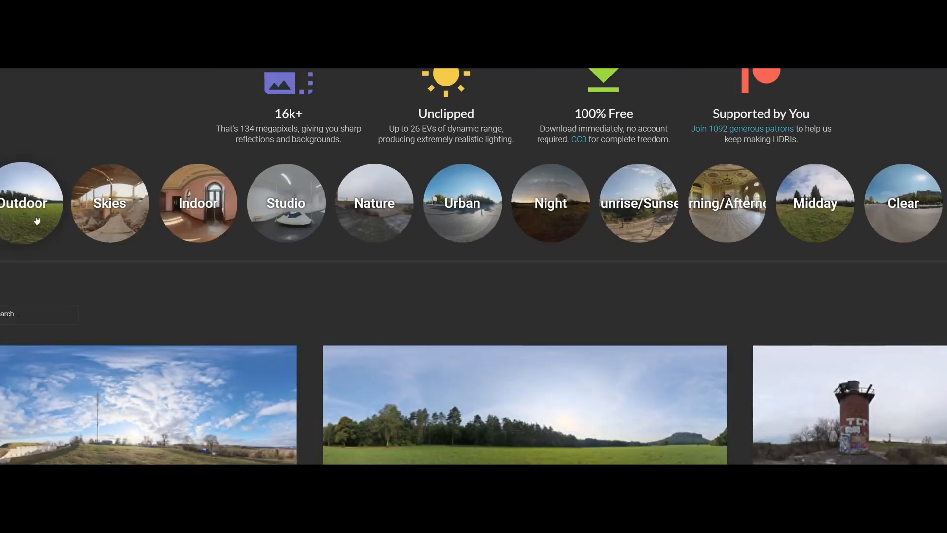
scroll(192, 256, "down", 3)
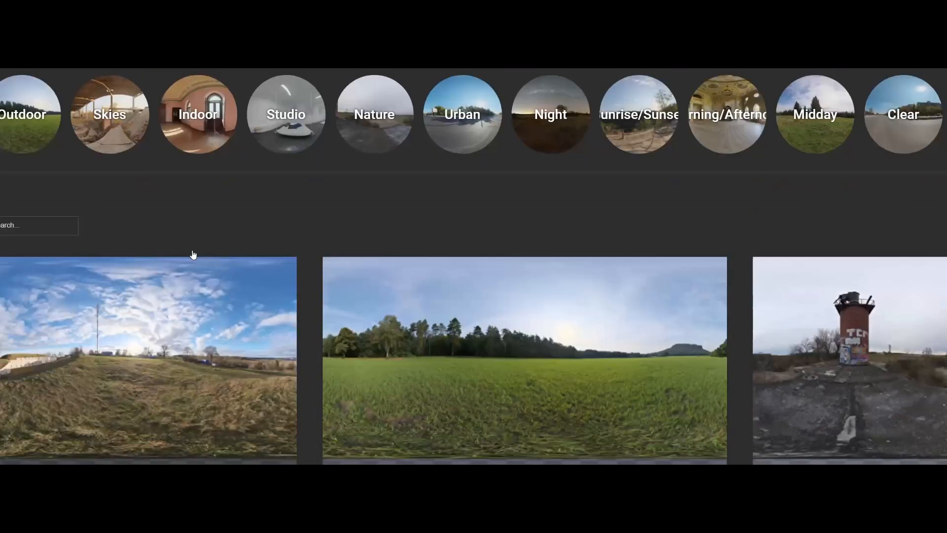
scroll(215, 225, "down", 5)
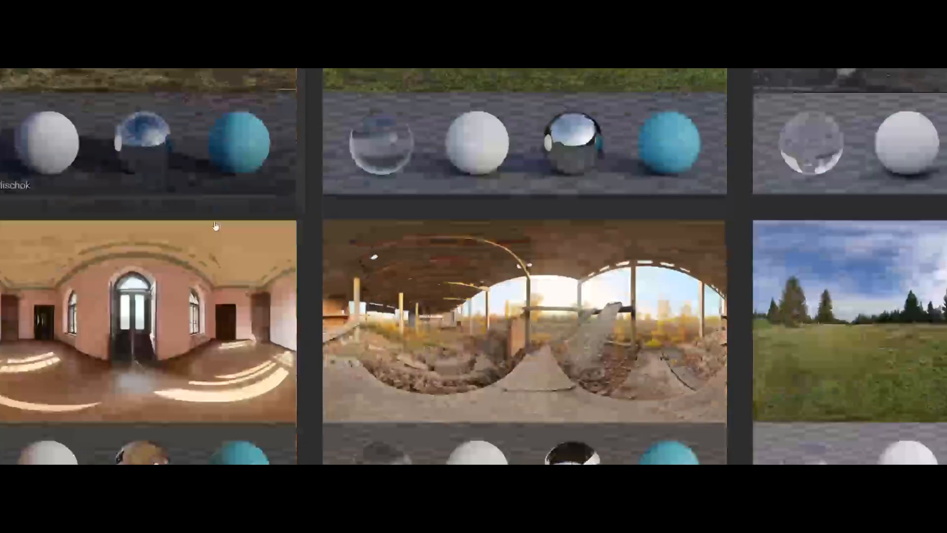
scroll(216, 225, "down", 6)
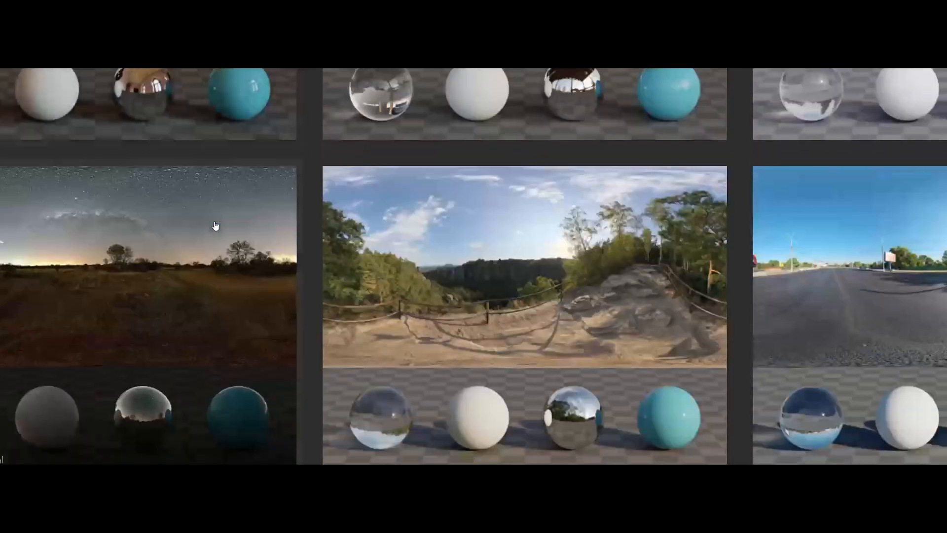
scroll(493, 203, "down", 5)
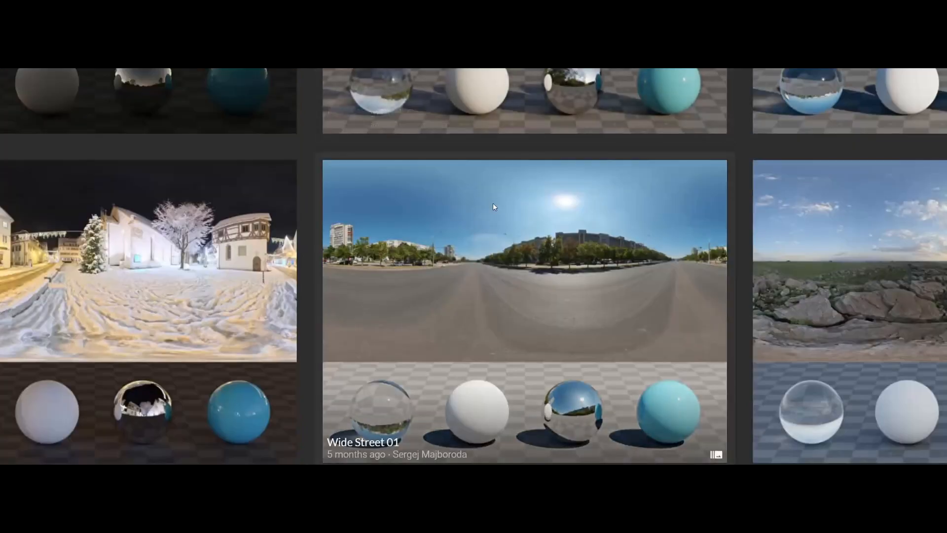
left_click(493, 203)
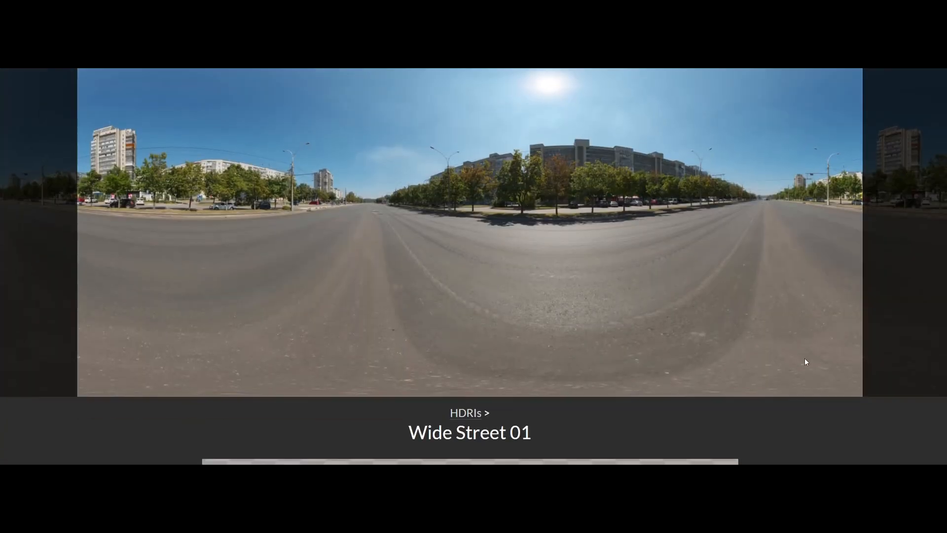
scroll(799, 360, "down", 5)
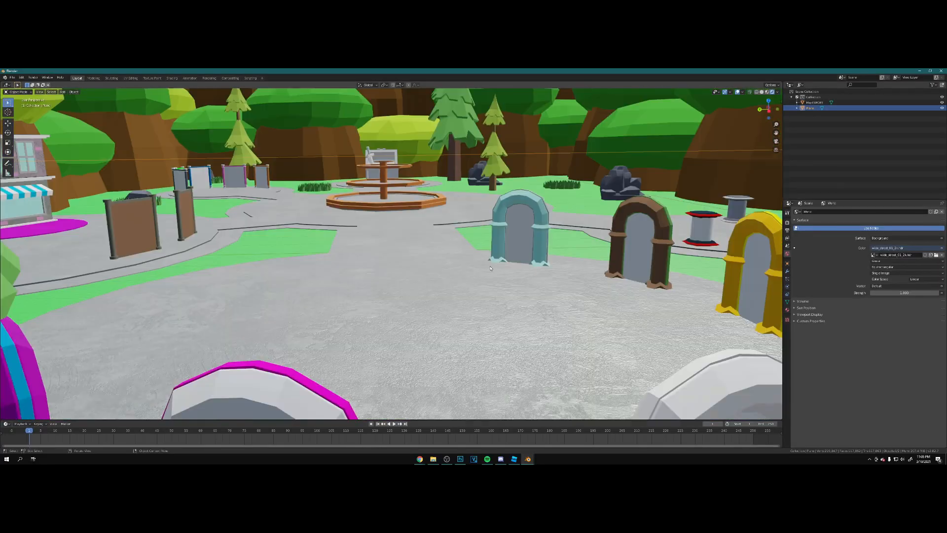
Check the HDRI lighting around the map and make the render background transparent in the Film settings.
middle_click_drag(490, 268, 507, 243)
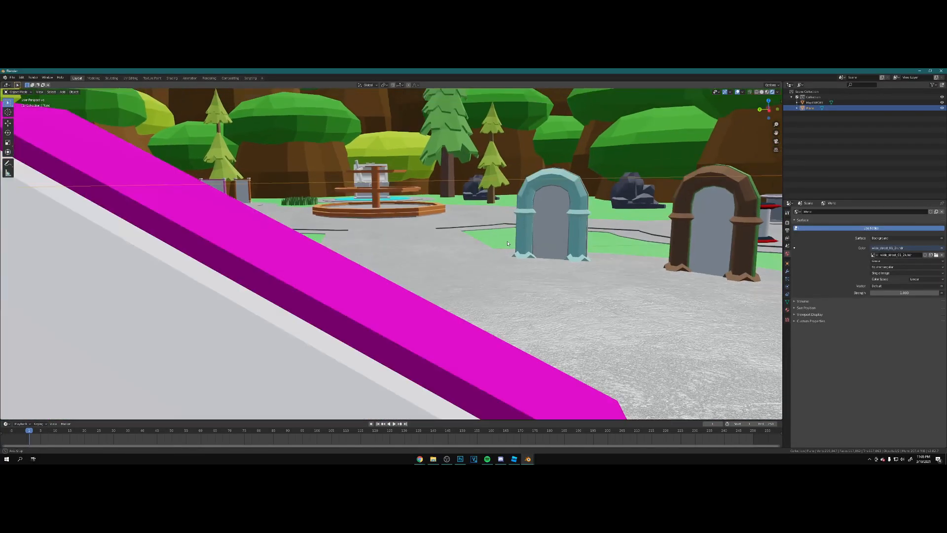
middle_click_drag(536, 214, 495, 317, "shift")
scroll(495, 318, "down", 15)
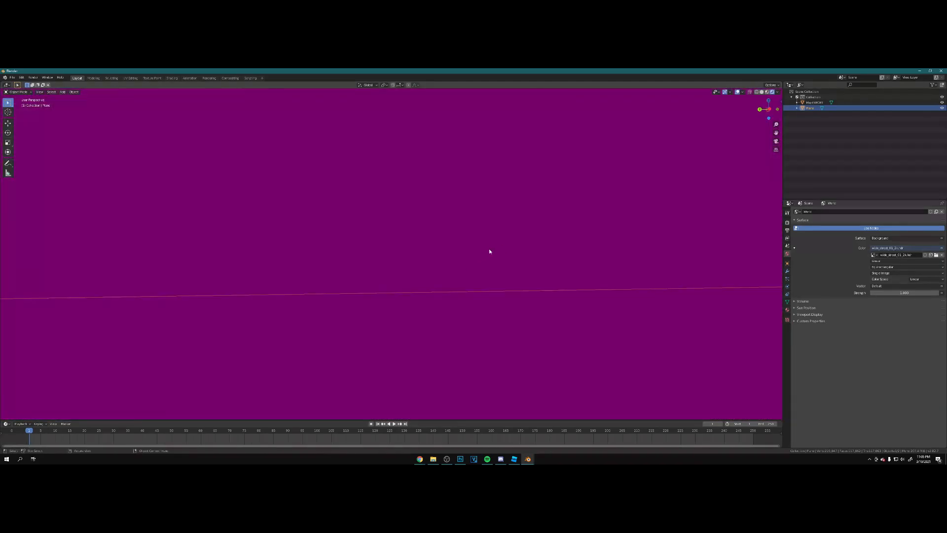
mouse_move(490, 251)
middle_mouse_down()
mouse_move(420, 298)
mouse_move(395, 284)
mouse_move(486, 247)
middle_mouse_up()
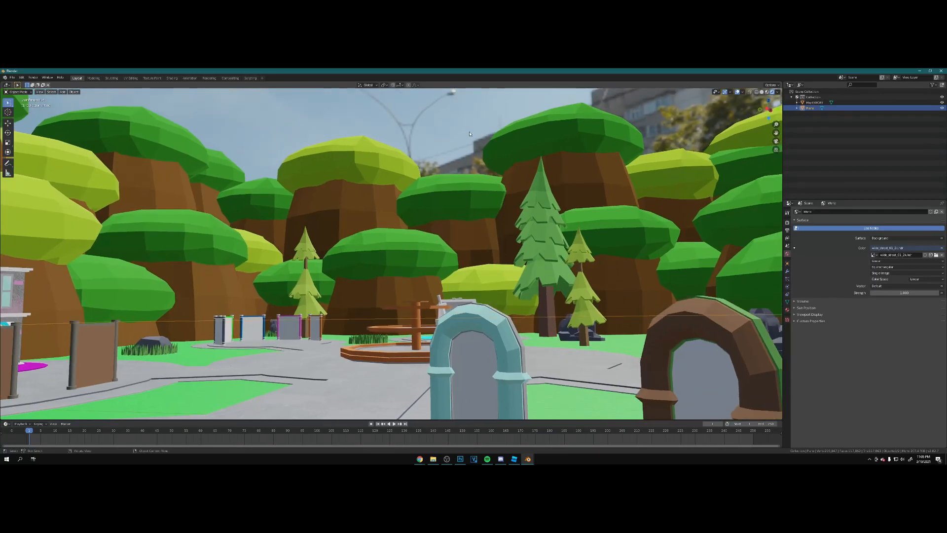
middle_click_drag(587, 258, 619, 304)
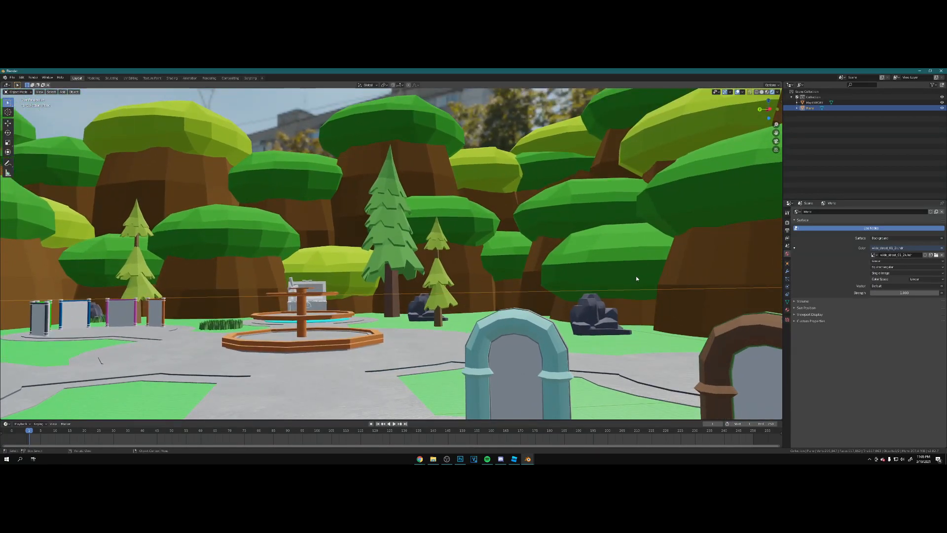
left_click(788, 223)
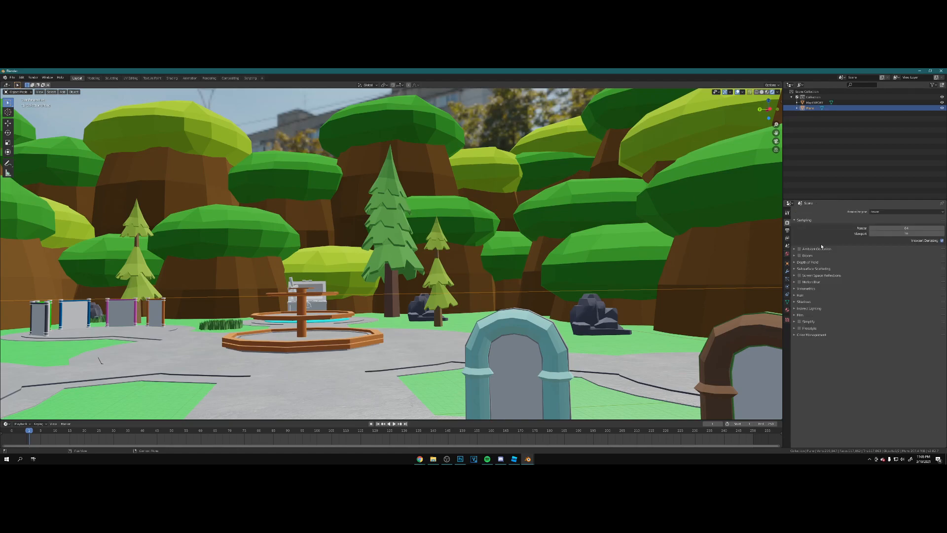
left_click(809, 315)
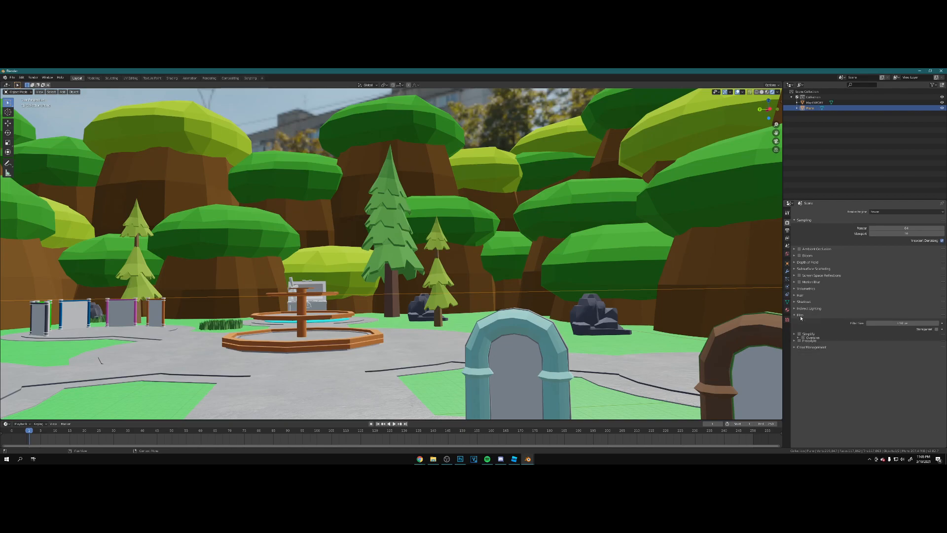
left_click(937, 330)
left_click(928, 315)
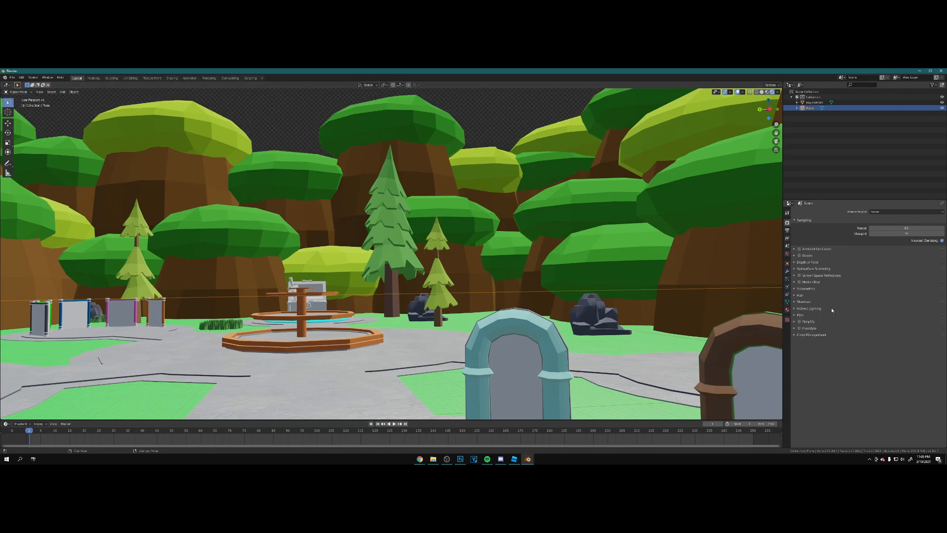
Enable Ambient Occlusion, Bloom and Screen Space Reflections for the render.
left_click(800, 249)
left_click(799, 255)
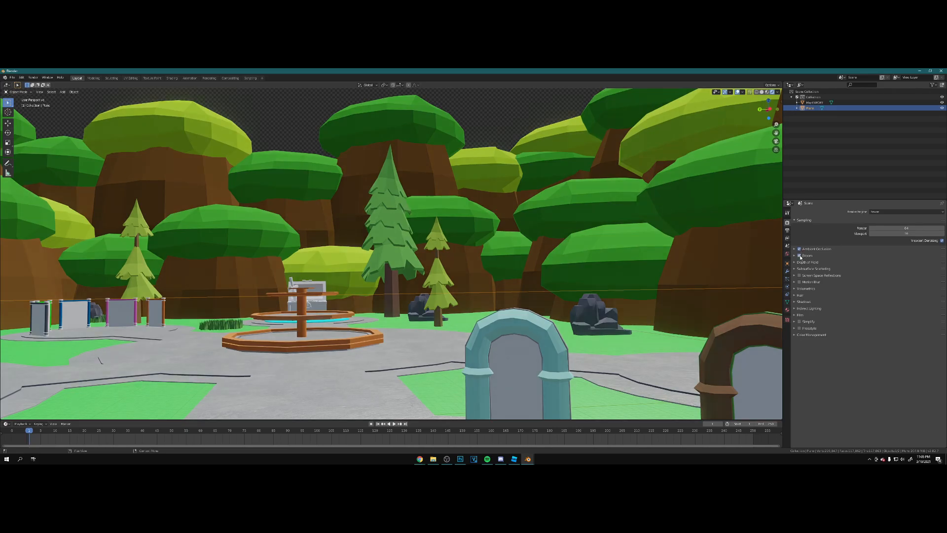
left_click(800, 275)
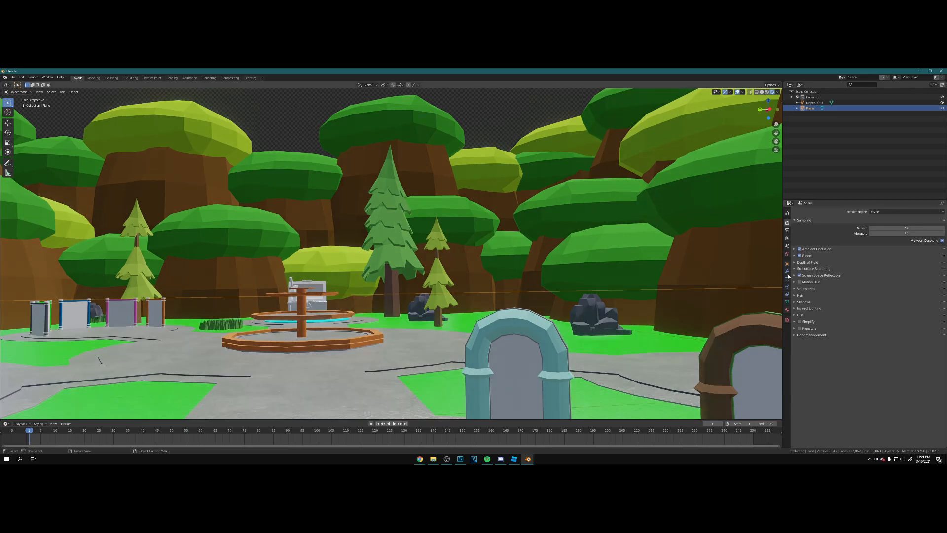
Raise the Ambient Occlusion Distance and adjust its Factor, checking the contact shadows around the teal arch.
middle_click_drag(494, 321, 554, 292)
left_click(795, 248)
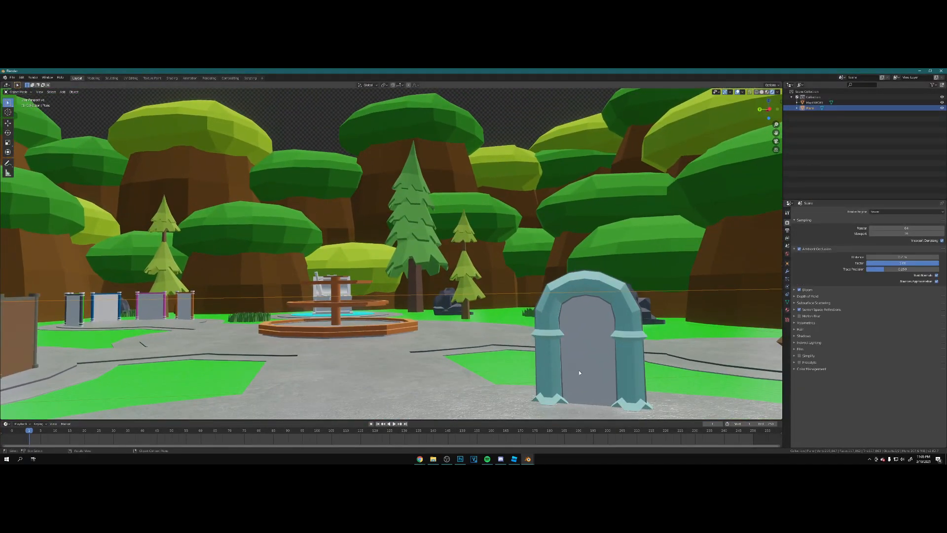
middle_click_drag(611, 368, 547, 318)
left_click_drag(892, 257, 945, 257)
left_click(892, 263)
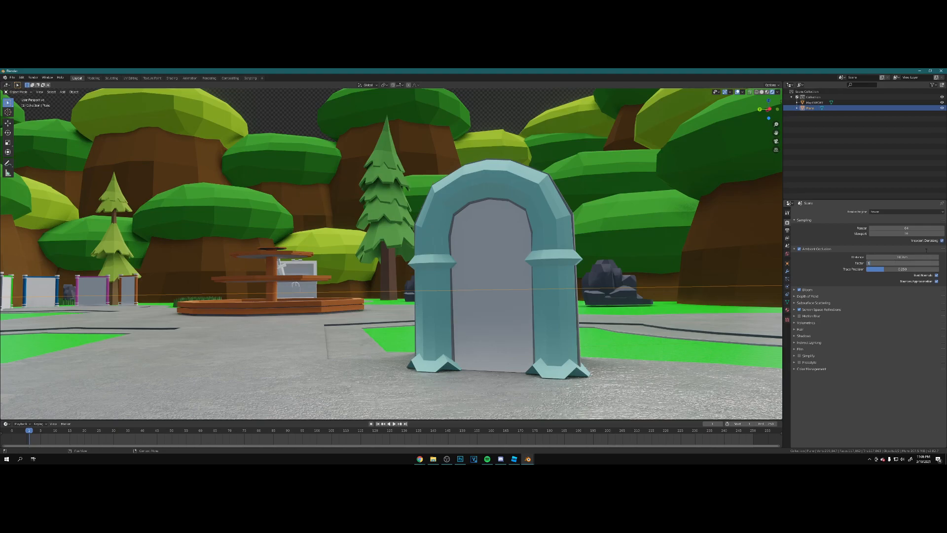
key("Return")
scroll(452, 279, "down", 3)
middle_click_drag(459, 300, 518, 297)
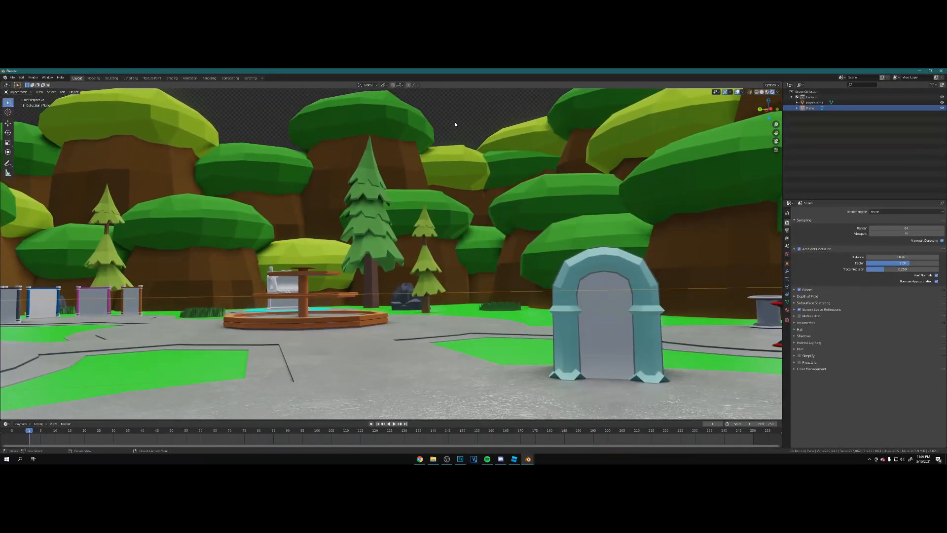
Pick a dark green foliage face on the map and lower its material's Roughness, trying different Metallic and Specular values.
left_click(465, 113)
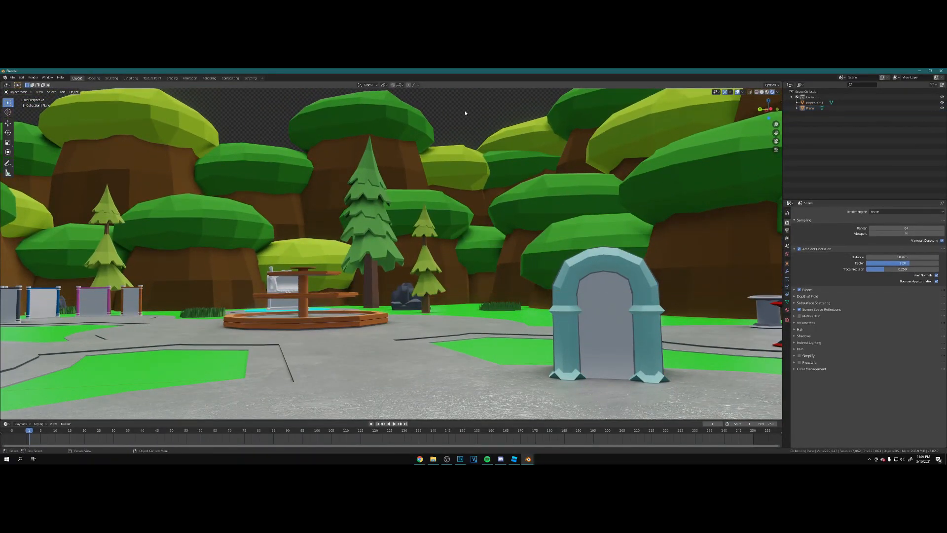
left_click(379, 119)
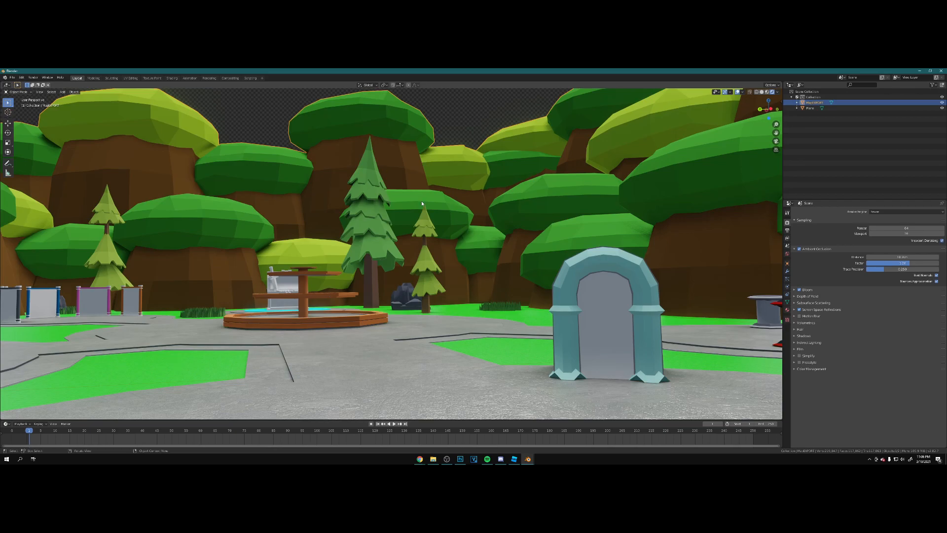
left_click(19, 91)
left_click(20, 100)
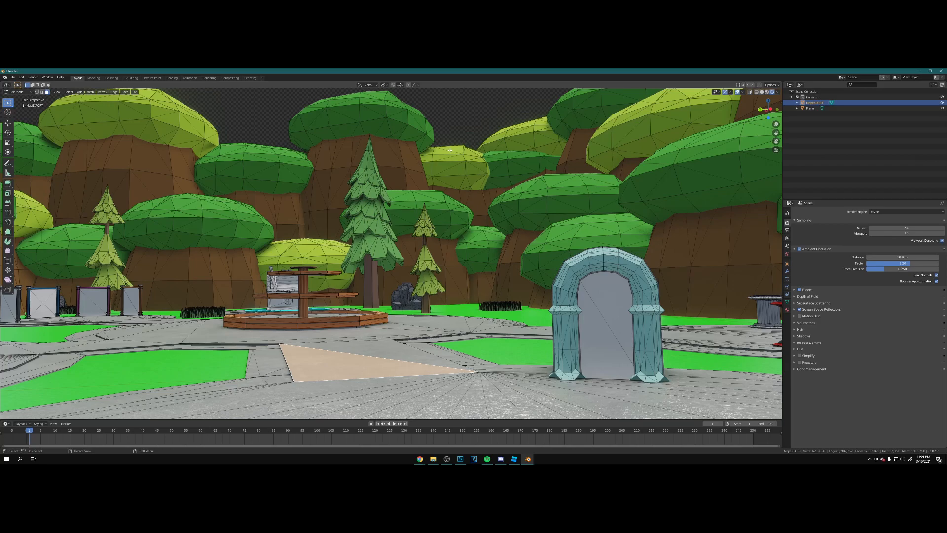
left_click(348, 118)
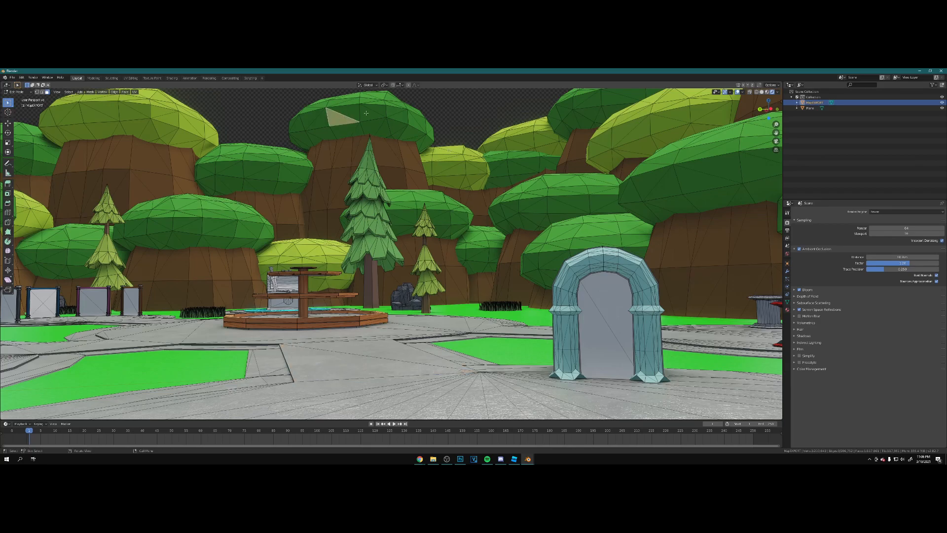
key("Tab")
left_click(788, 311)
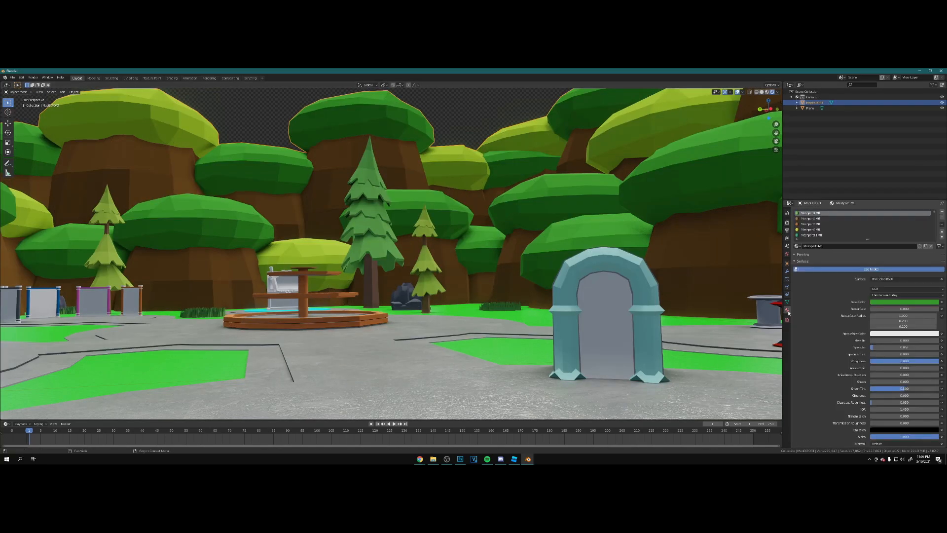
left_click_drag(905, 361, 848, 361)
left_click_drag(904, 340, 870, 360)
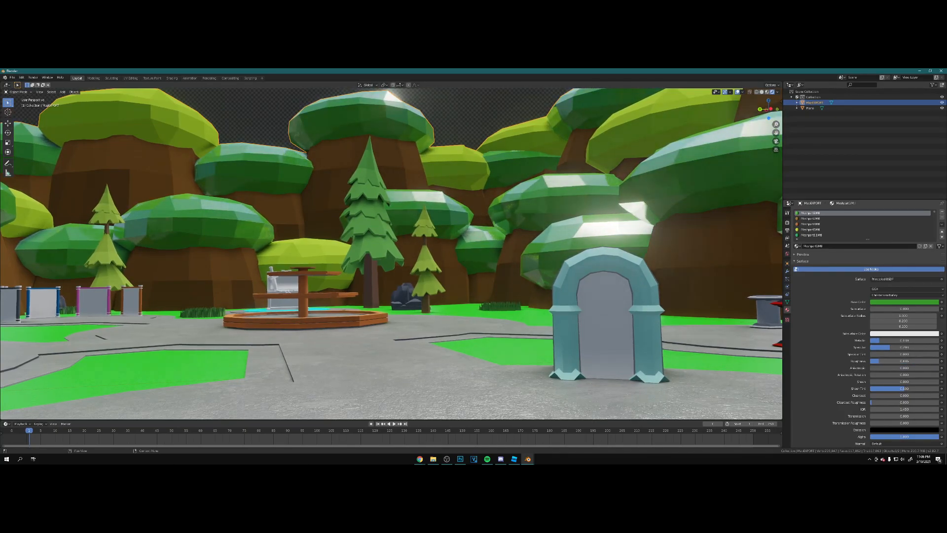
mouse_move(870, 361)
left_mouse_down()
mouse_move(908, 361)
mouse_move(875, 348)
mouse_move(939, 340)
mouse_move(870, 340)
left_mouse_up()
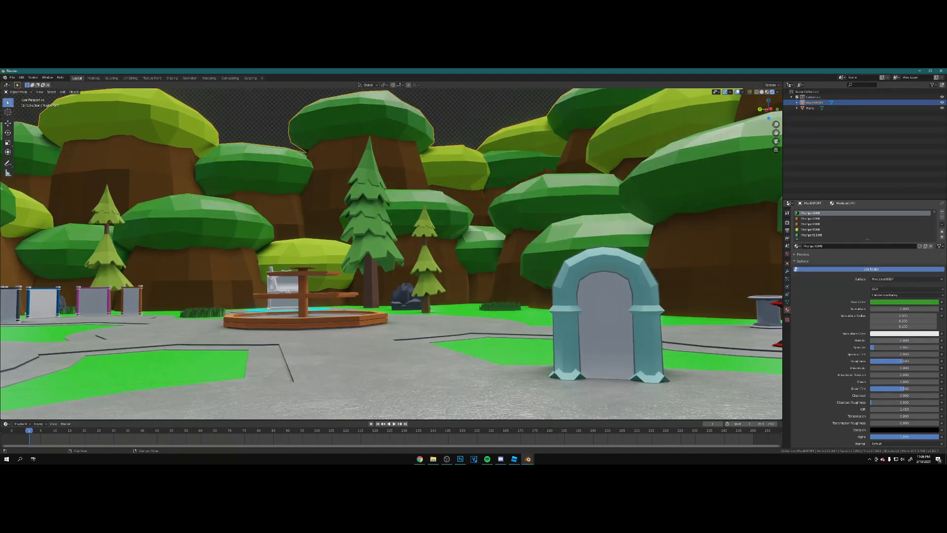
left_click_drag(903, 361, 872, 360)
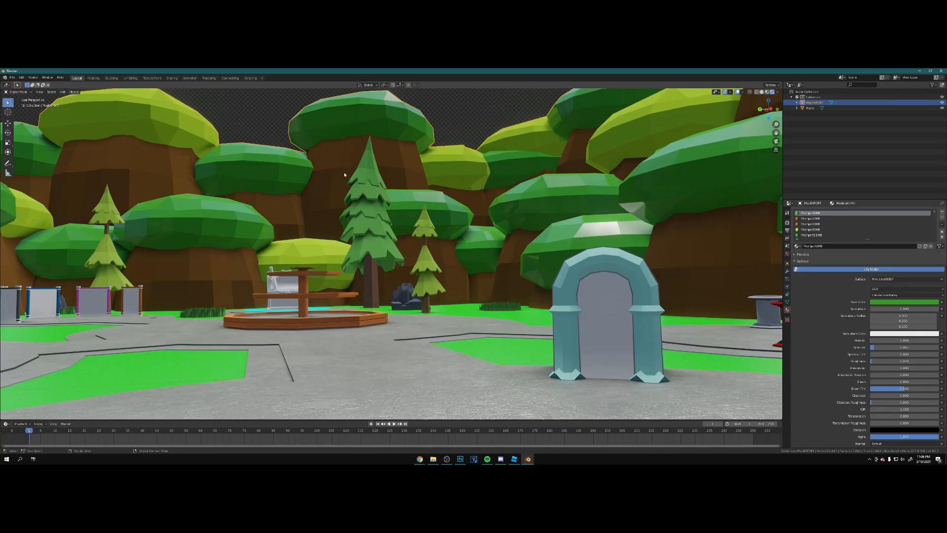
Pick the brown tree-trunk material on the map, raise its Metallic and Specular, and lower its Roughness.
key("Tab")
key("Tab")
key("Tab")
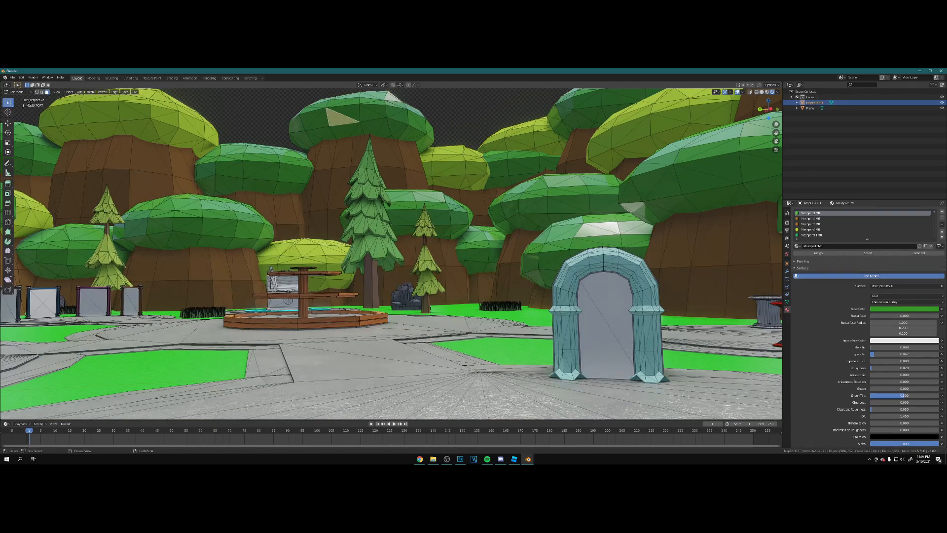
left_click(16, 93)
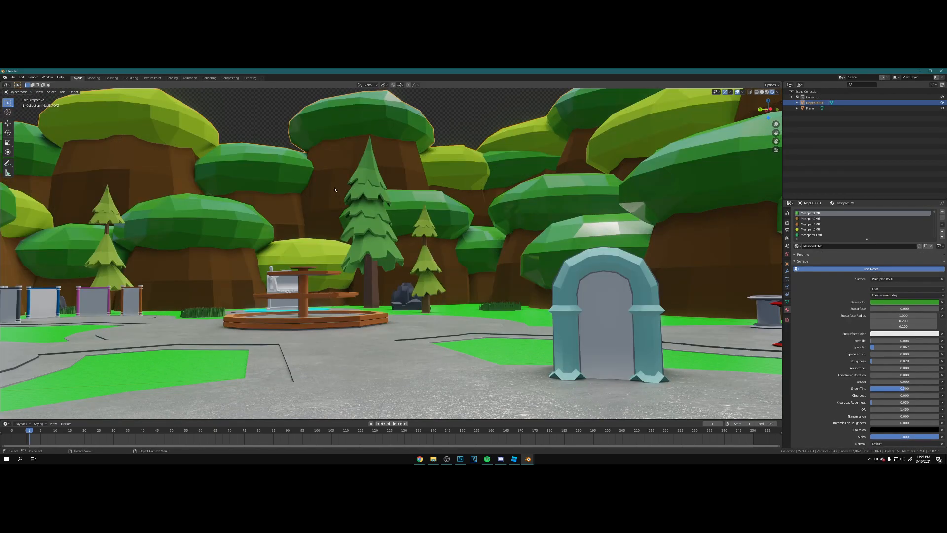
left_click(336, 187)
key("Tab")
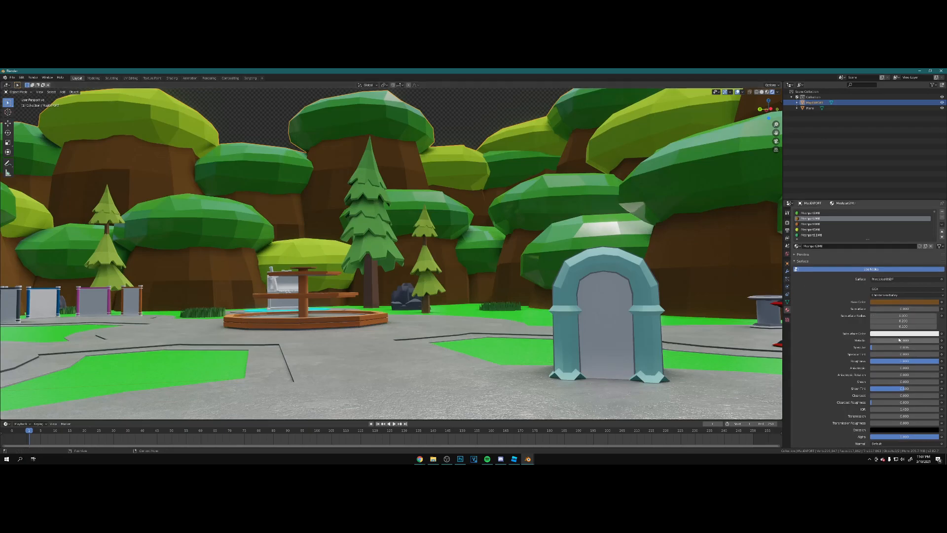
mouse_move(892, 341)
left_mouse_down()
mouse_move(918, 340)
mouse_move(891, 341)
mouse_move(904, 361)
left_mouse_up()
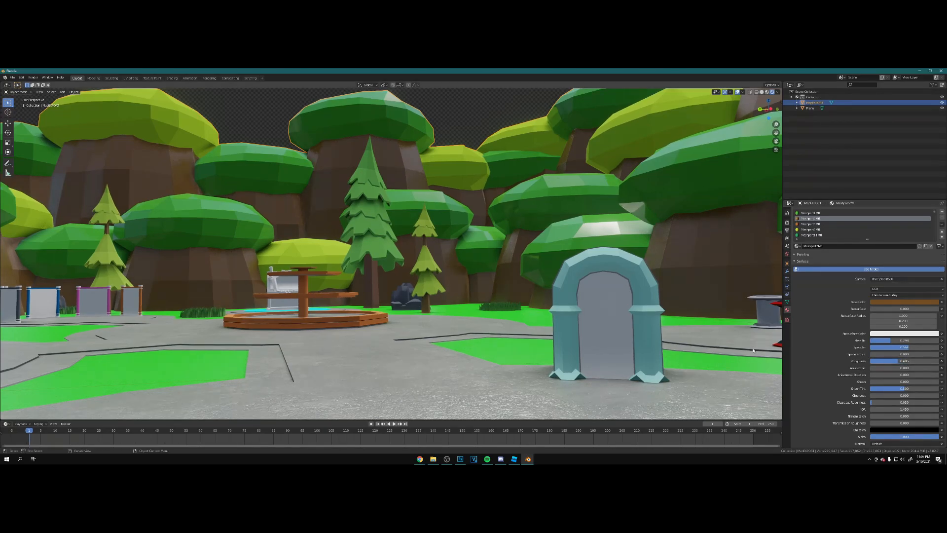
Pick the teal arch's material, raise its Metallic and Specular, and lower its Roughness.
middle_click_drag(650, 344, 543, 306)
key("Tab")
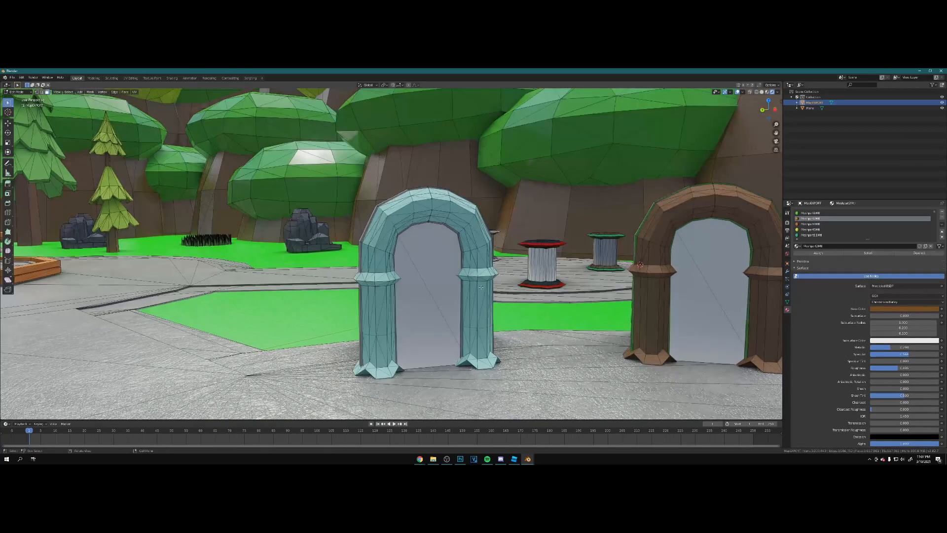
left_click(483, 285)
key("Tab")
left_click_drag(904, 340, 879, 354)
Select all faces that share the grey arch panel's material and delete those faces, leaving the arches open.
key("Tab")
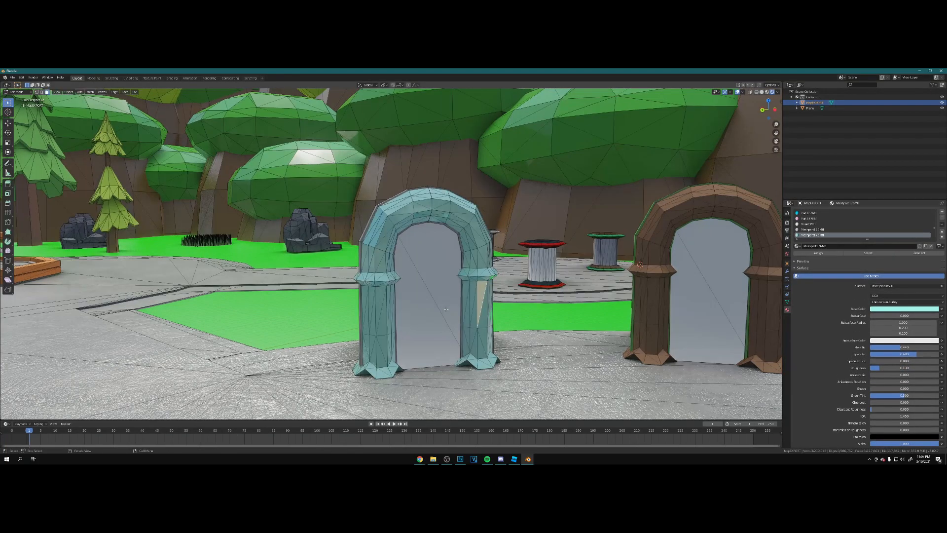
left_click(437, 260)
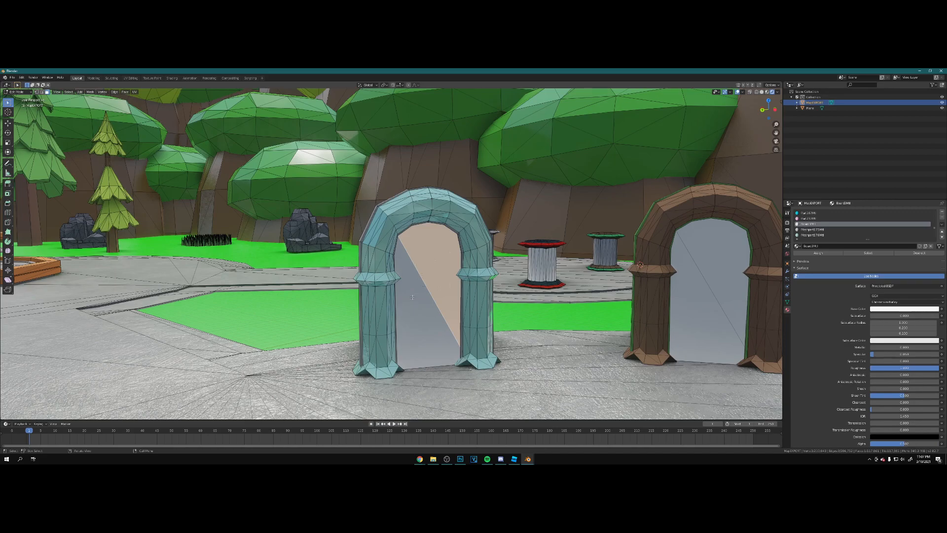
left_click(870, 253)
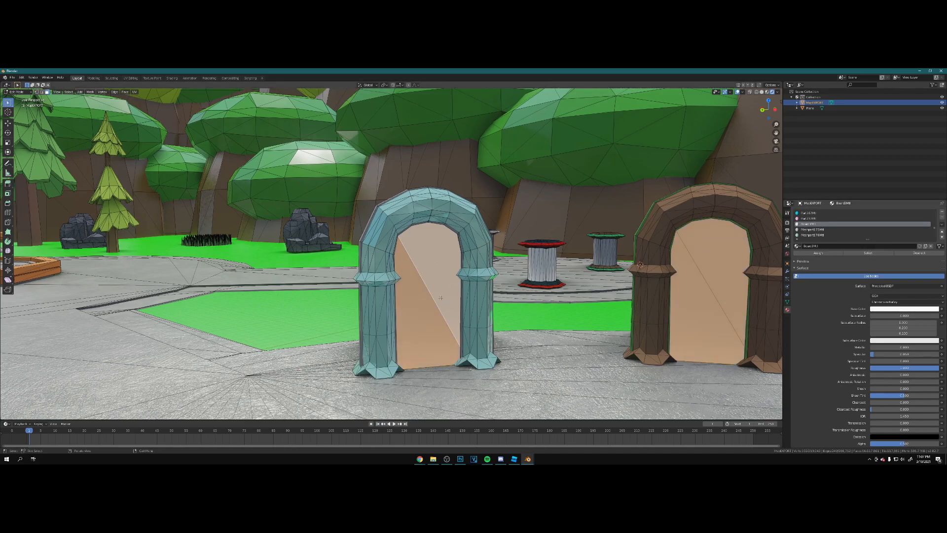
key("x")
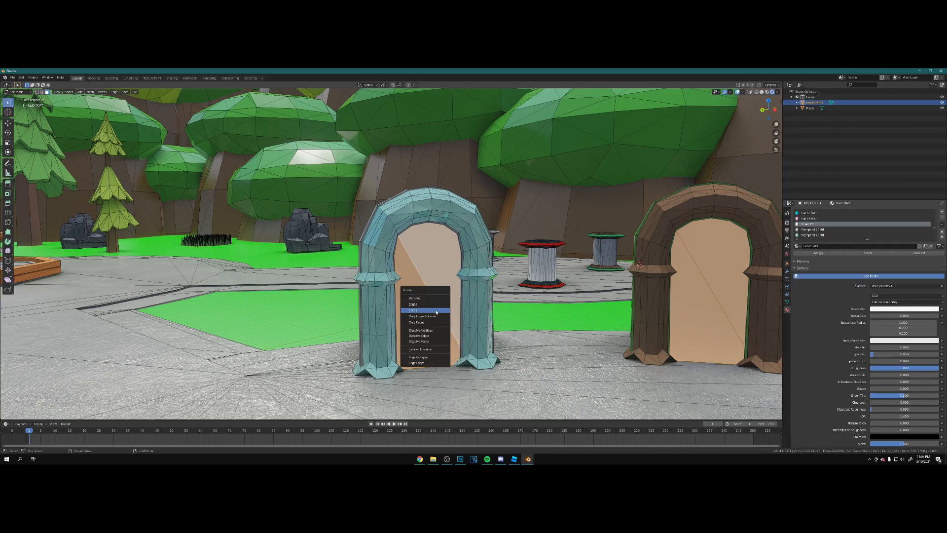
left_click(436, 310)
middle_click_drag(611, 300, 627, 285, "shift")
key("Tab")
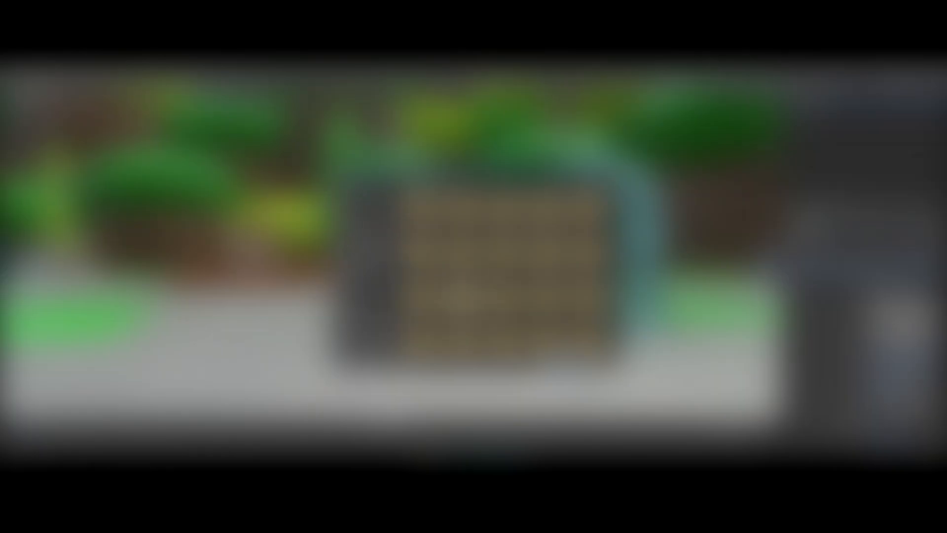
Pick the orange fountain rim's material on the map, raise its Metallic and Specular, and lower its Roughness.
double_click(422, 211)
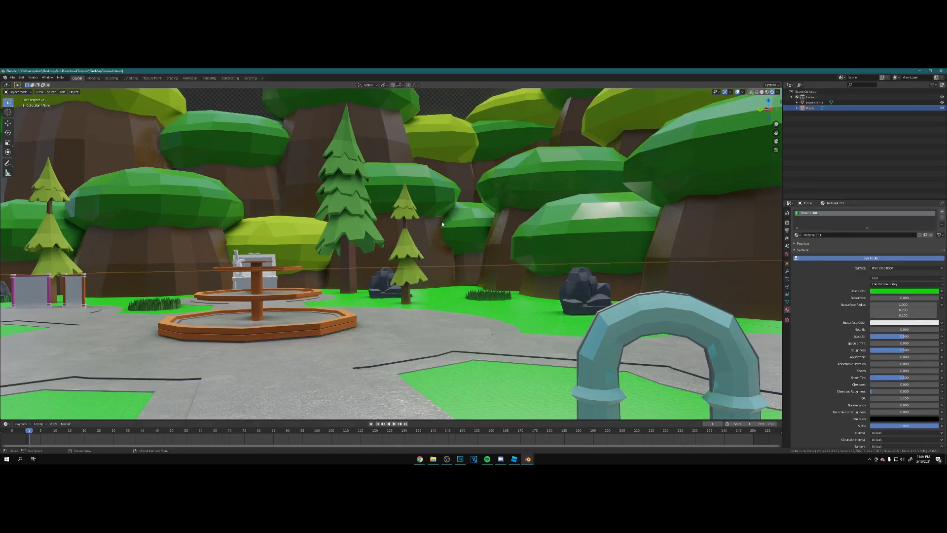
left_click(442, 224)
key("Tab")
middle_click_drag(442, 224, 479, 220, "shift")
left_click(357, 326)
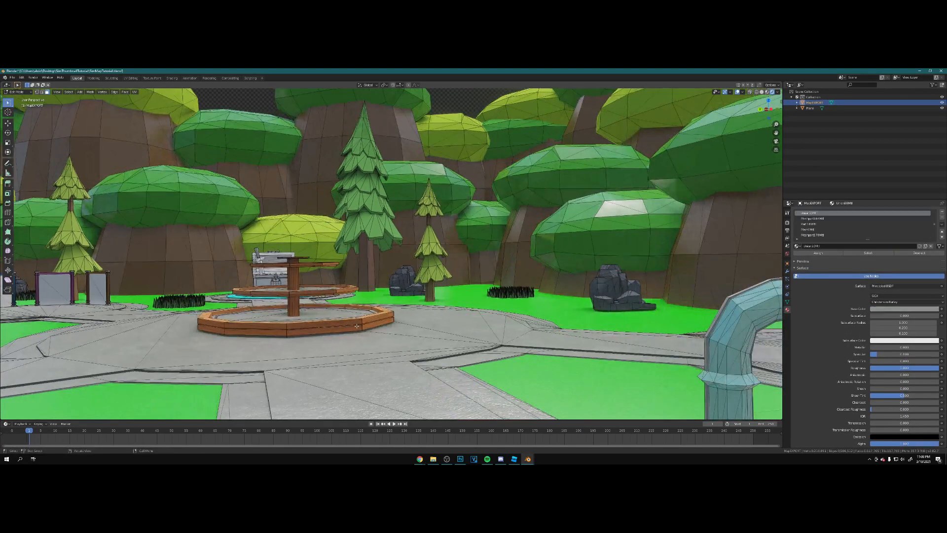
key("Tab")
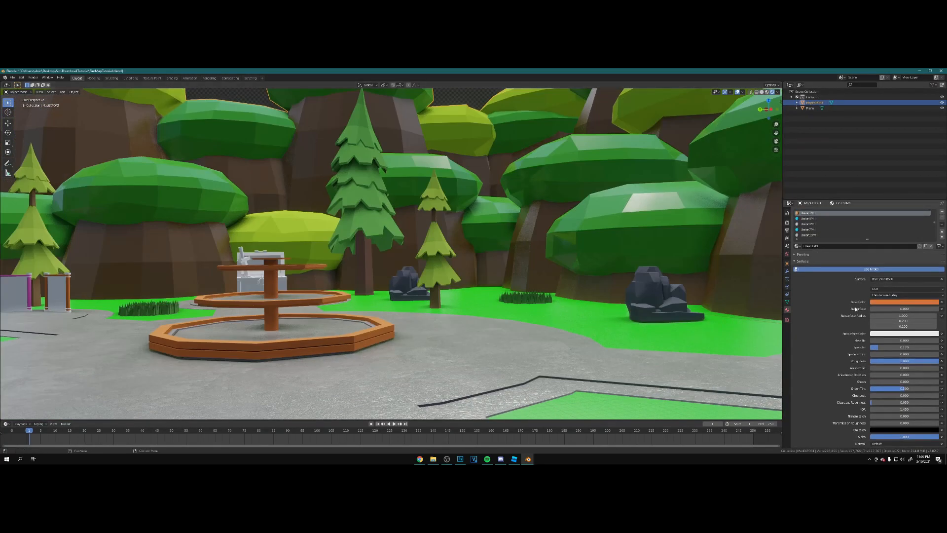
left_click_drag(890, 342, 892, 360)
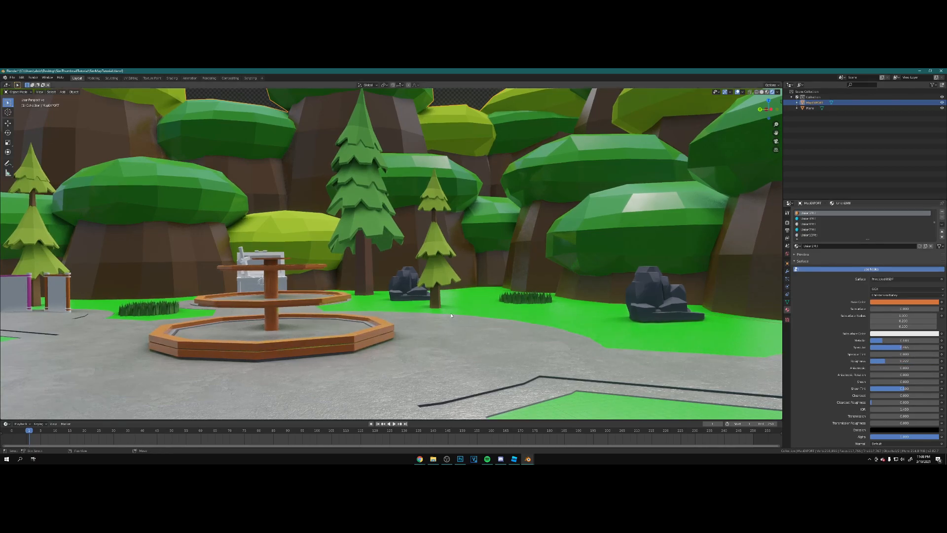
Pick the textured material of the tall pine tree, raise its Metallic and Specular, and lower its Roughness.
middle_click_drag(519, 324, 539, 332, "shift")
key("Tab")
left_click(390, 220)
key("Tab")
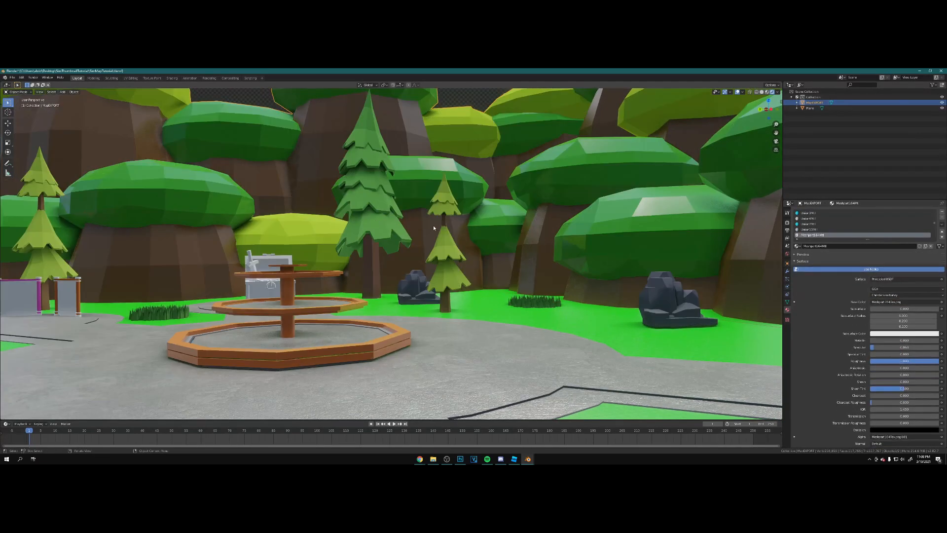
mouse_move(877, 341)
left_mouse_down()
mouse_move(912, 341)
mouse_move(893, 341)
mouse_move(878, 361)
left_mouse_up()
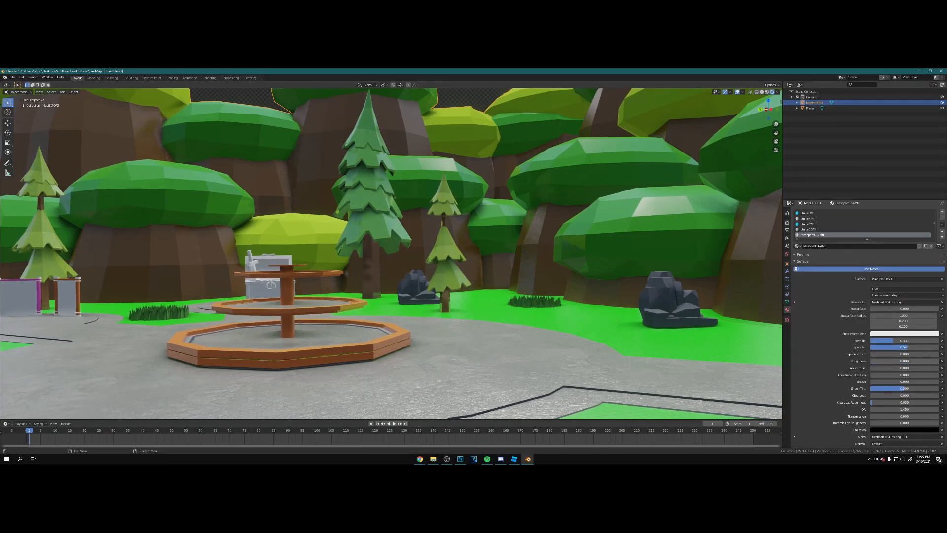
Pick the dark rock material beside the pine trees, raise its Metallic strongly, raise its Specular, and lower its Roughness.
middle_click_drag(406, 285, 419, 284, "shift")
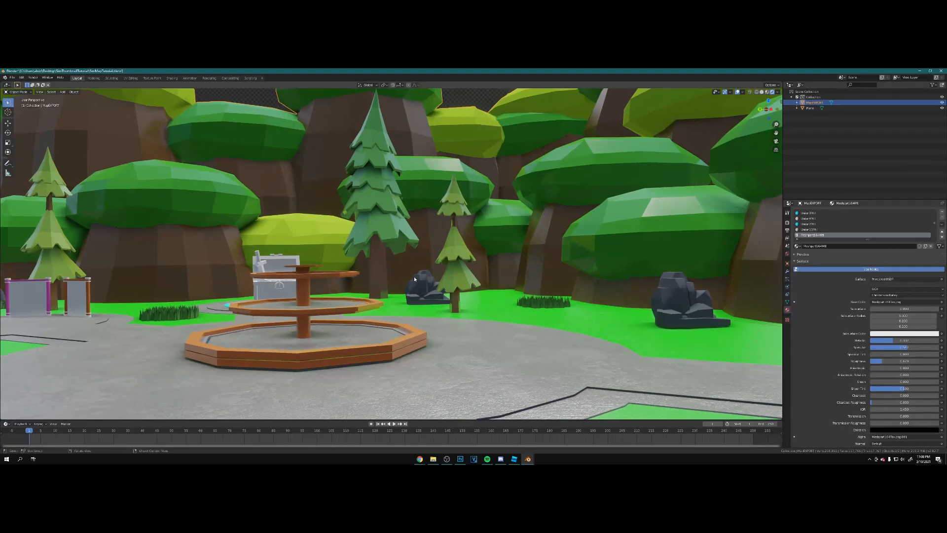
key("Tab")
left_click(419, 285)
key("Tab")
left_click_drag(905, 340, 896, 361)
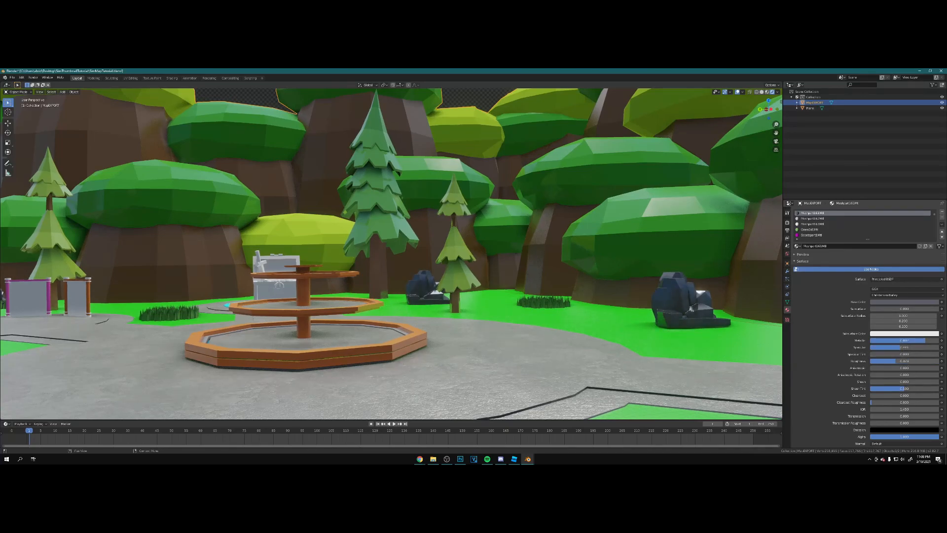
Pick the orange statue's material behind the coloured arches, raise its Metallic and Specular slightly, and lower its Roughness.
middle_click_drag(197, 289, 339, 287)
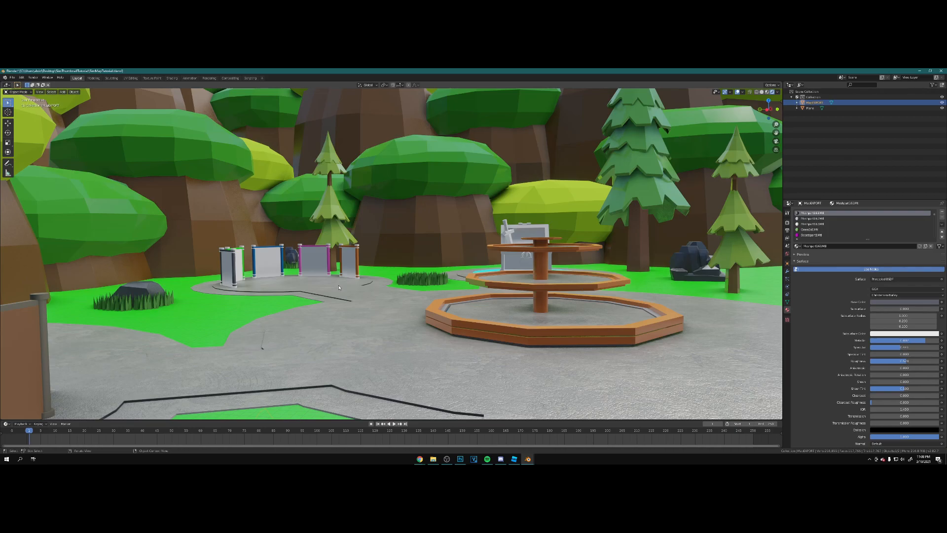
key("shift+grave")
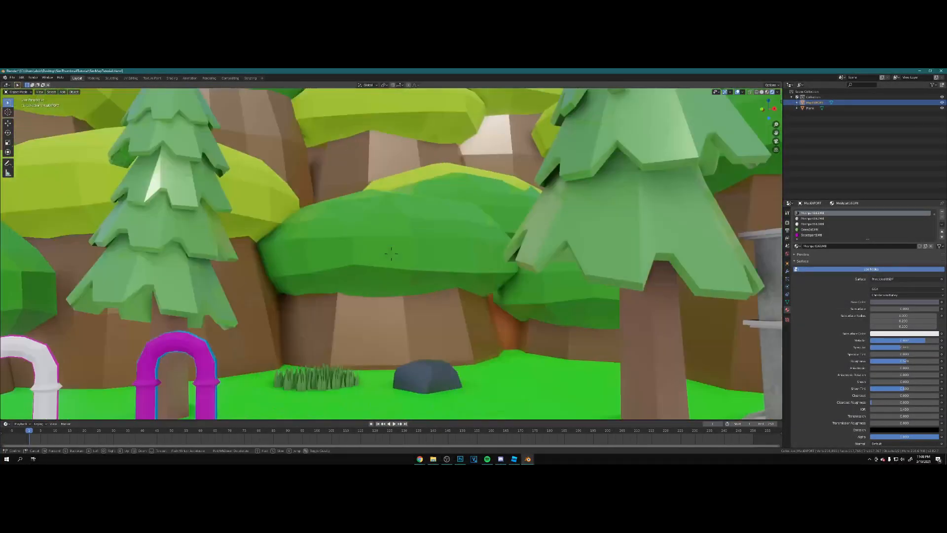
key("s")
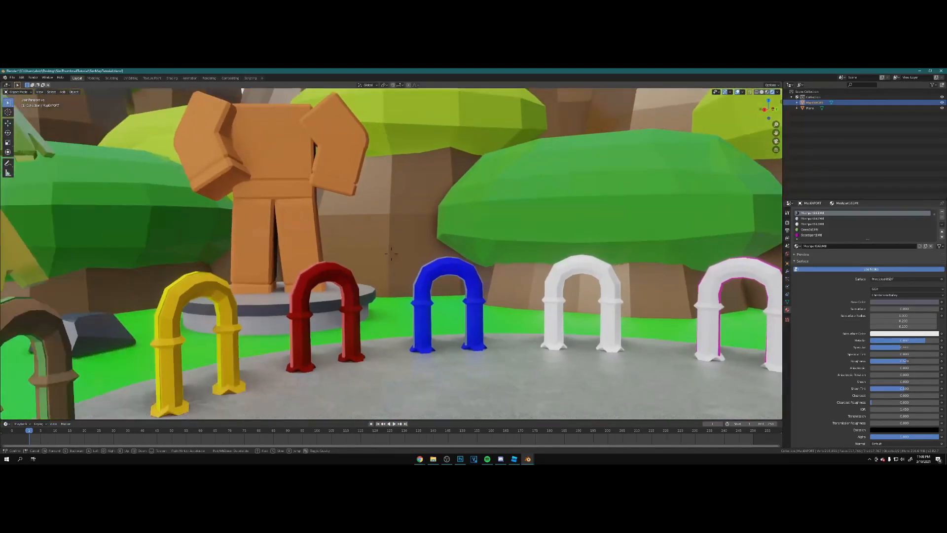
key("w")
left_click(392, 256)
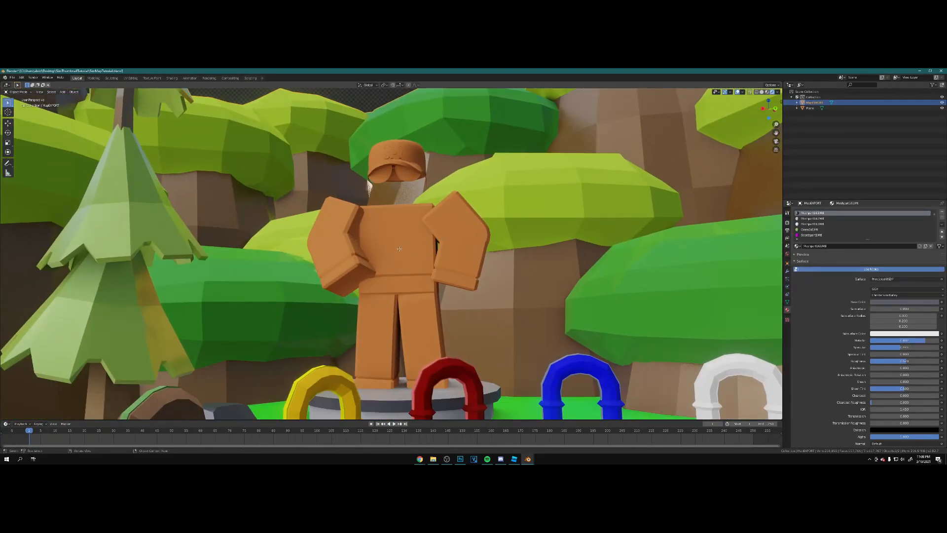
key("Tab")
left_click(399, 248)
key("Tab")
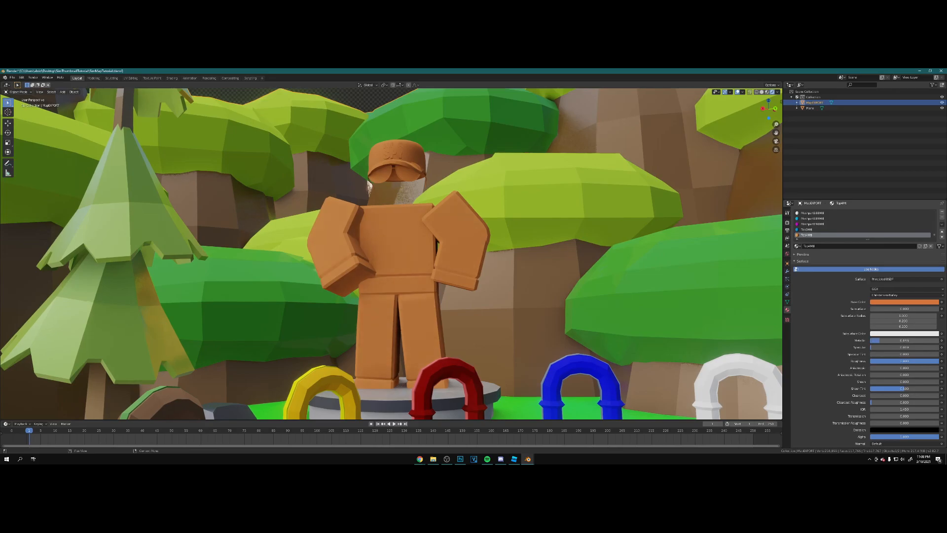
left_click_drag(907, 363, 934, 361)
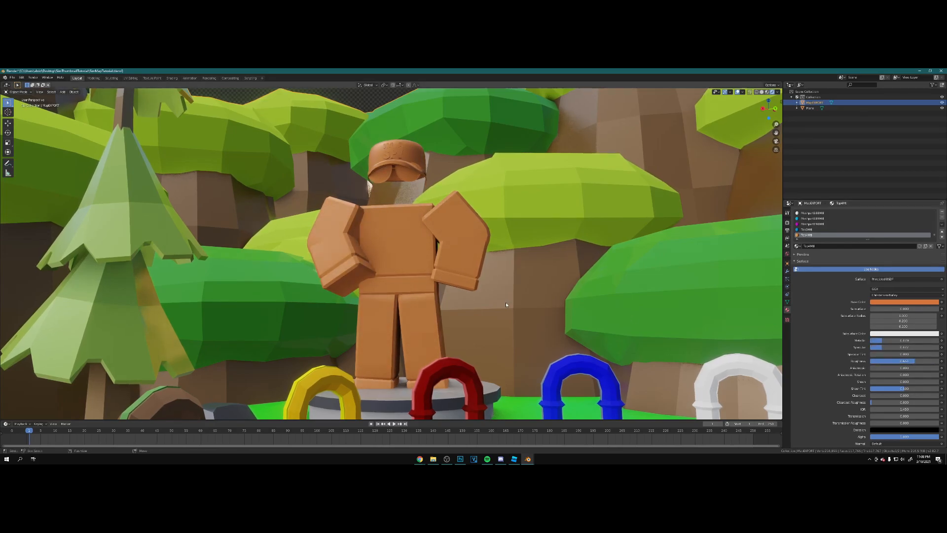
Pick the white cylinder material of the red-rimmed capsule and raise its Transmission to the maximum.
key("shift+grave")
key("w")
key("w")
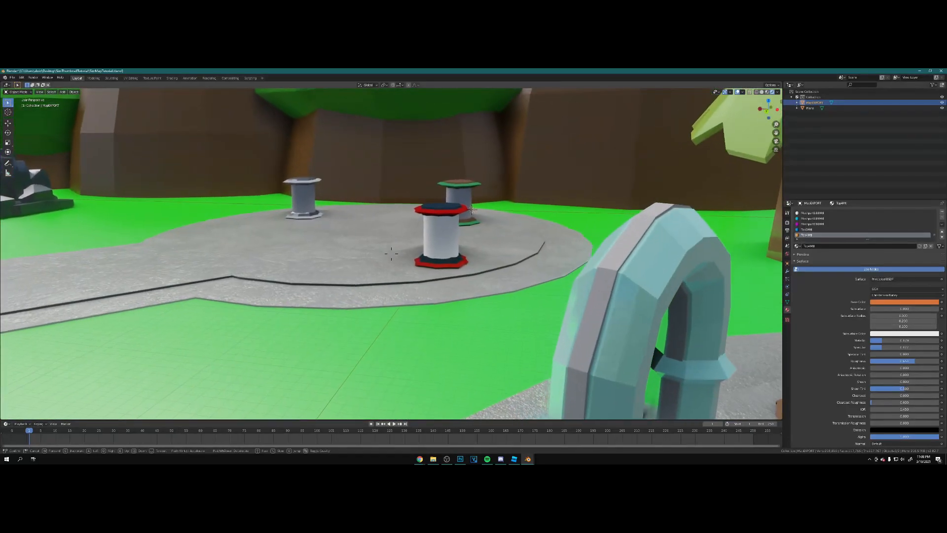
key("w")
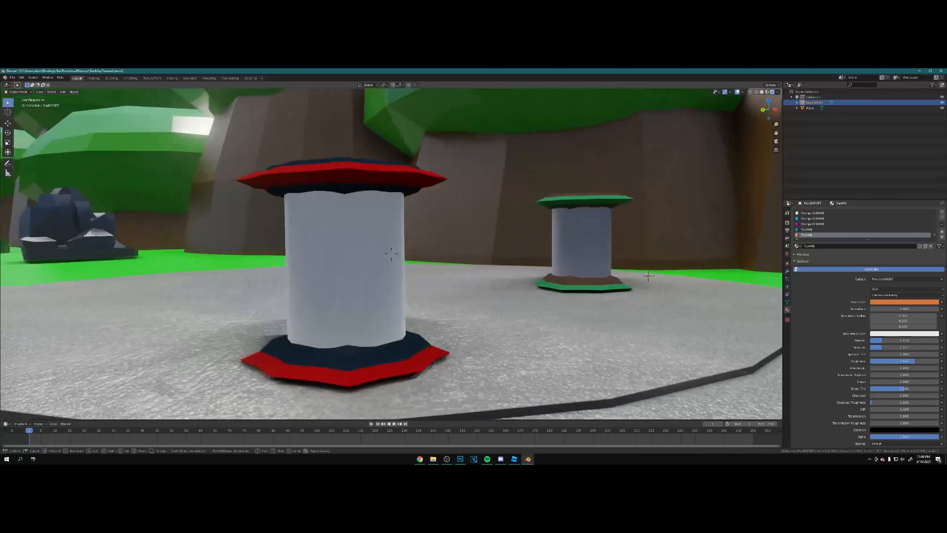
left_click(392, 256)
key("Tab")
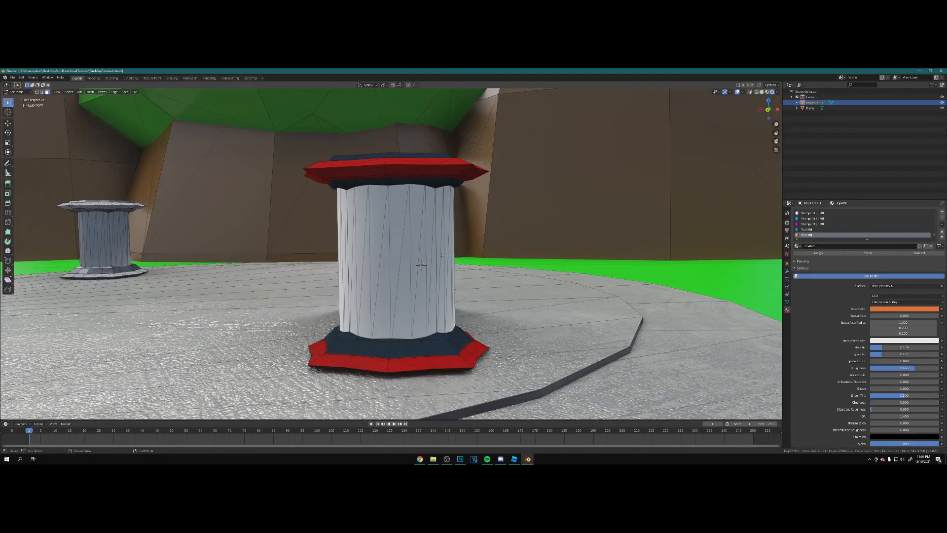
key("Tab")
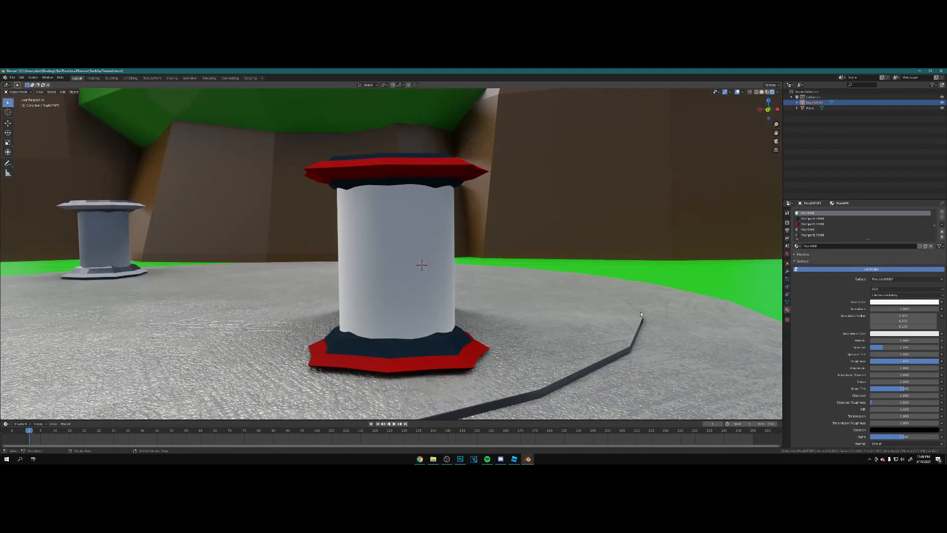
scroll(876, 396, "down", 2)
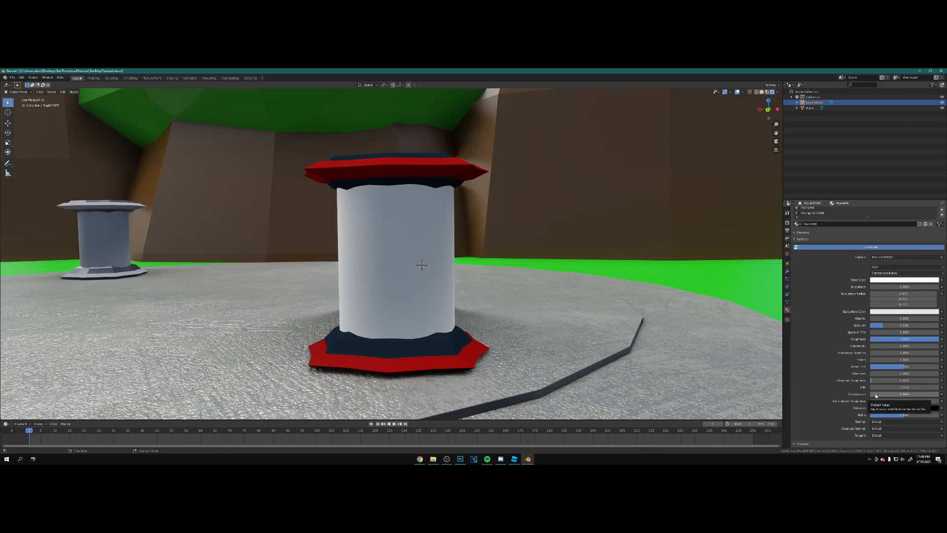
left_click_drag(877, 395, 940, 395)
Set the capsule material's Blend Mode and Shadow Mode to Alpha Hashed and enable Screen Space Refraction.
scroll(817, 402, "down", 4)
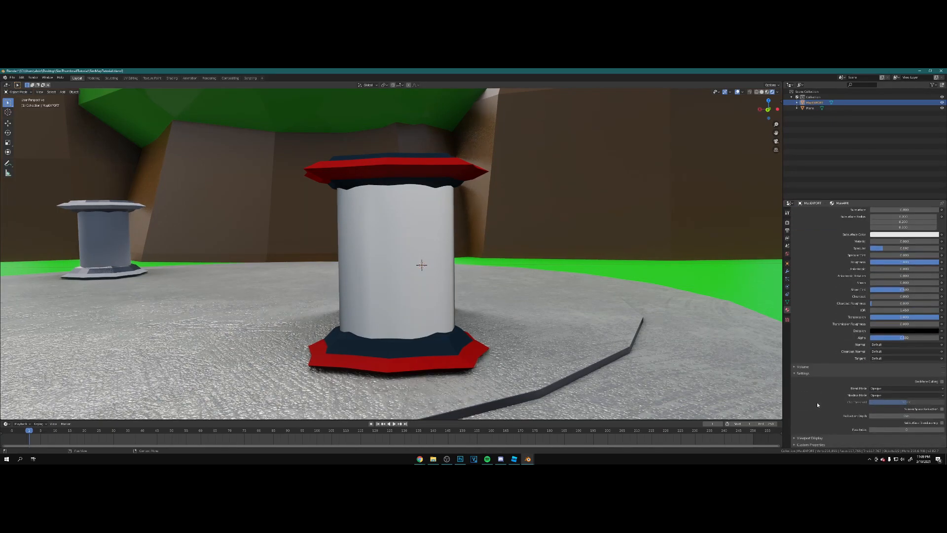
left_click(898, 389)
left_click(895, 406)
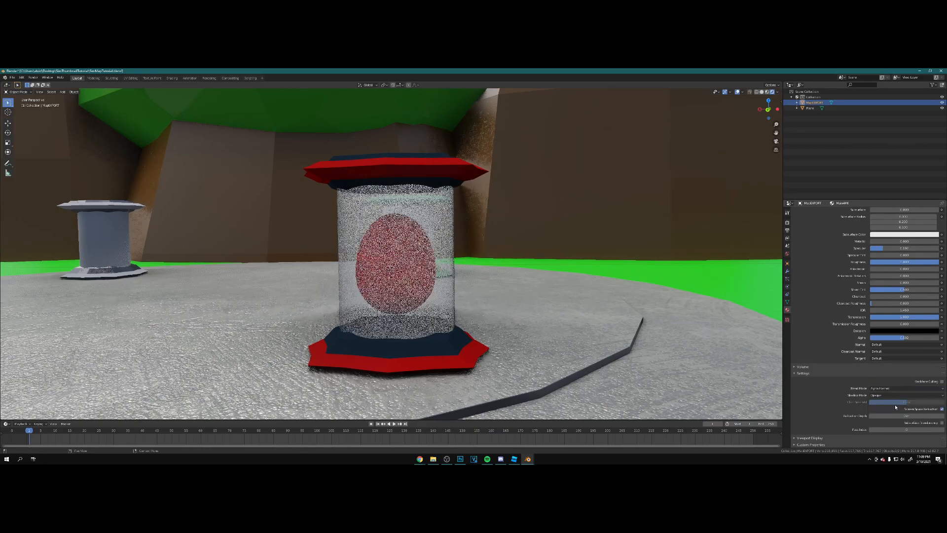
left_click(886, 396)
left_click(881, 420)
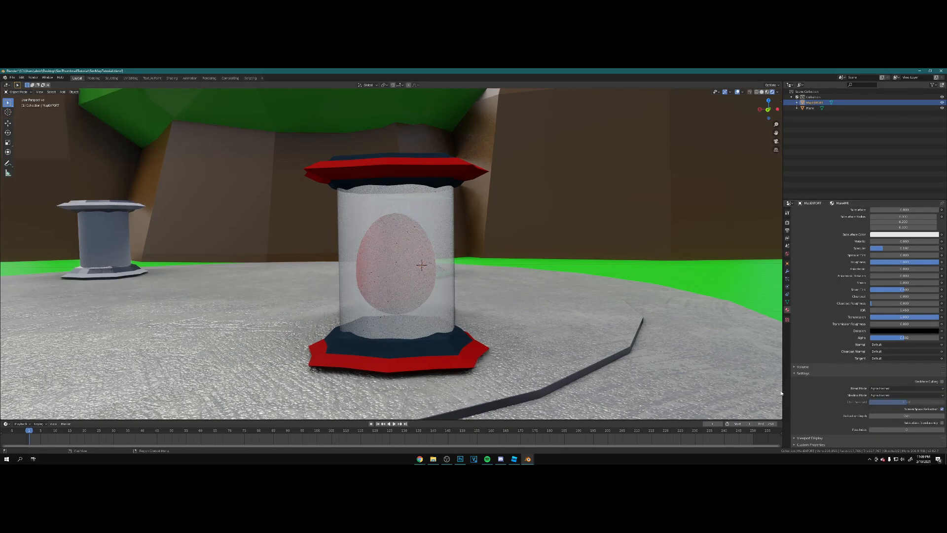
Lower the capsule glass's Roughness to about half, raise its Metallic almost fully, and check the render settings.
left_click_drag(905, 262, 935, 241)
scroll(819, 246, "up", 4)
scroll(825, 259, "up", 2)
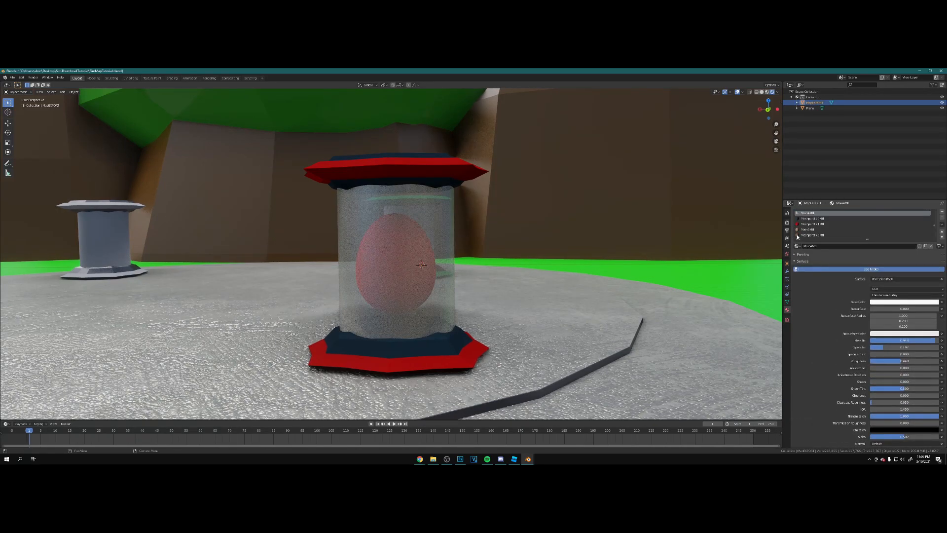
left_click(787, 223)
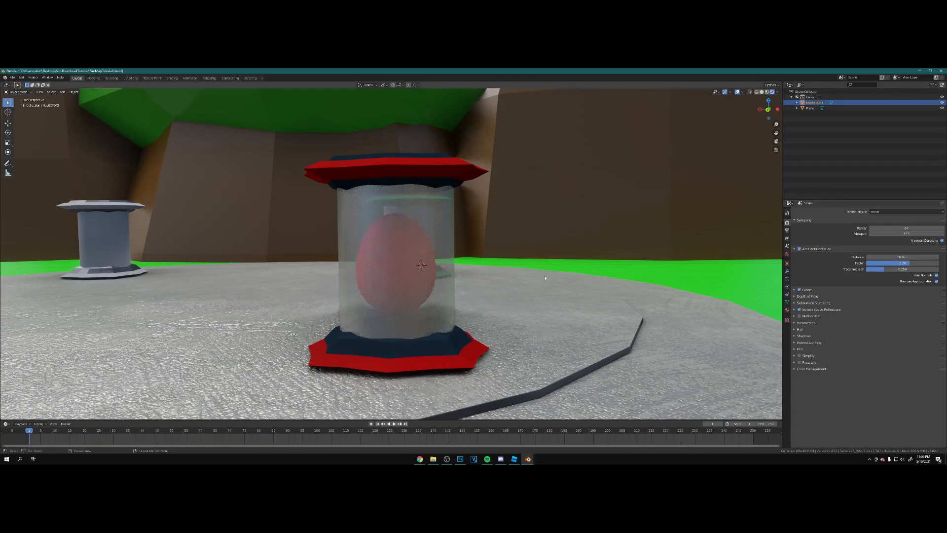
scroll(440, 307, "down", 2)
scroll(429, 302, "up", 2)
mouse_move(360, 288)
middle_mouse_down()
mouse_move(383, 298)
mouse_move(350, 288)
middle_mouse_up()
scroll(383, 298, "down", 2)
Select a glass face on the red capsule and check which material it uses.
key("Tab")
left_click(408, 258)
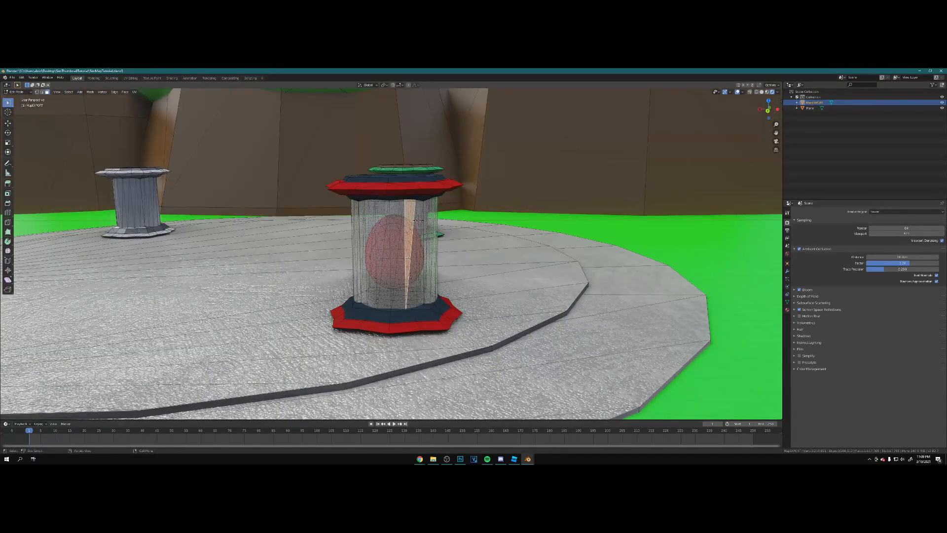
left_click(788, 310)
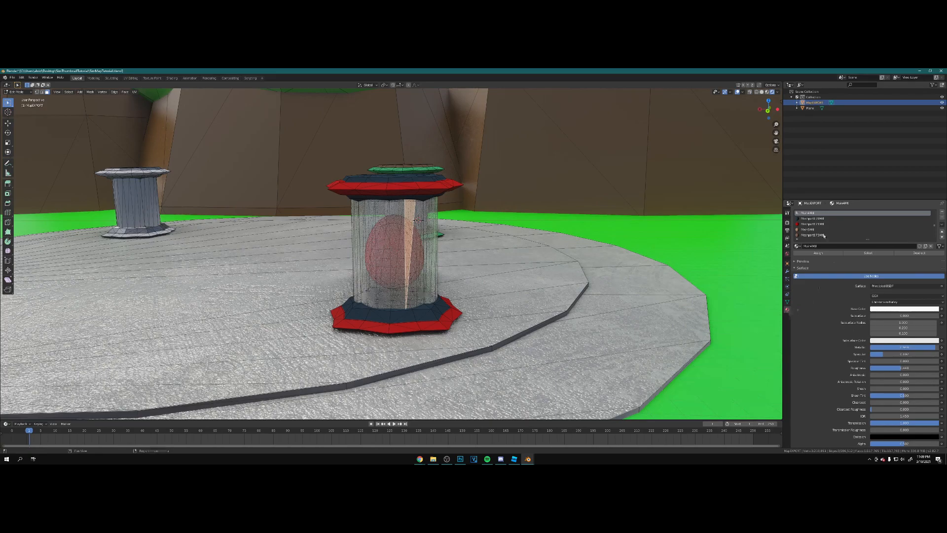
key("Tab")
Select the cylinder material of the white and green capsules and replace it with the red capsule's glass material.
key("shift+grave")
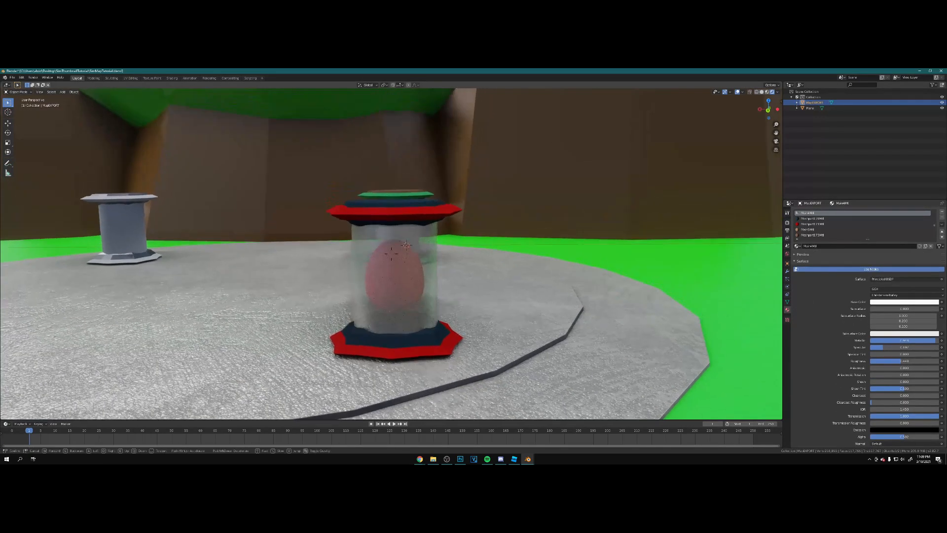
key("a")
left_click(391, 254)
key("Tab")
left_click(472, 239)
left_click(189, 231, "shift")
left_click(869, 253)
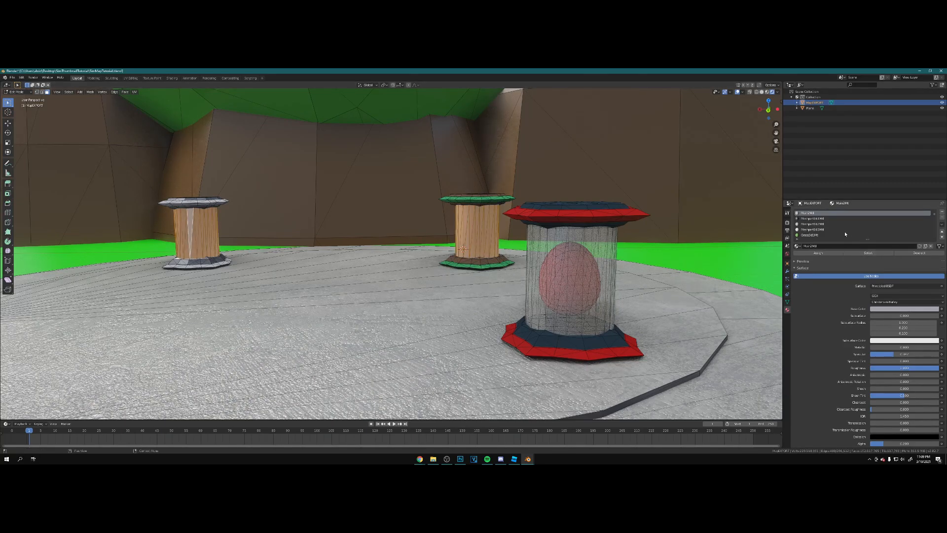
scroll(827, 227, "up", 5)
left_click(797, 246)
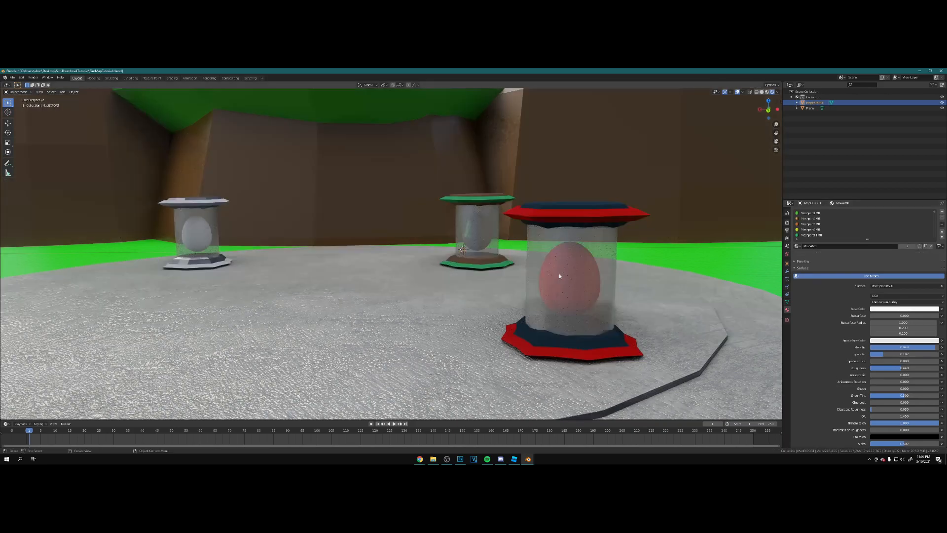
Pick the white treasure chest's material, raise its Metallic and Specular strongly, and lower its Roughness to about half.
mouse_move(559, 273)
middle_mouse_down()
mouse_move(565, 269)
mouse_move(508, 270)
mouse_move(519, 267)
middle_mouse_up()
key("shift+grave")
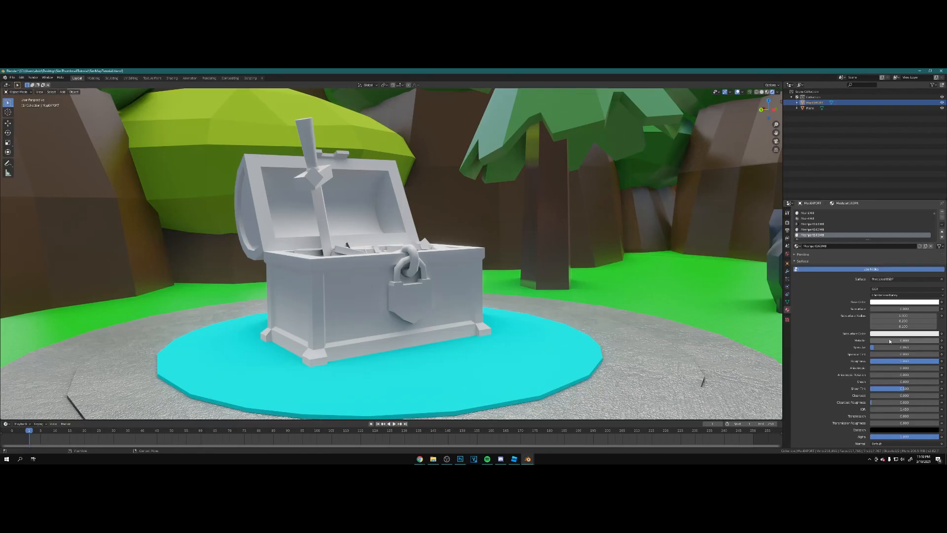
left_click_drag(889, 340, 915, 342)
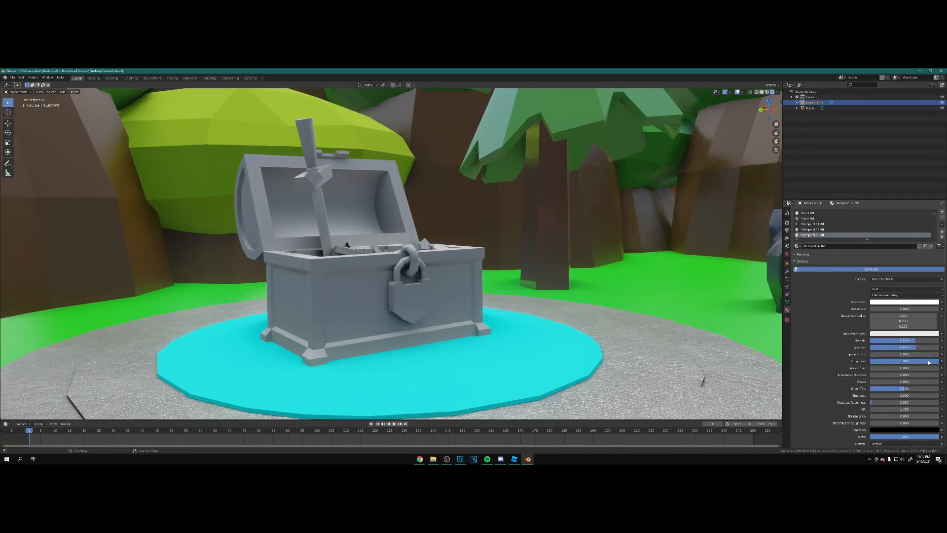
left_click_drag(913, 361, 893, 361)
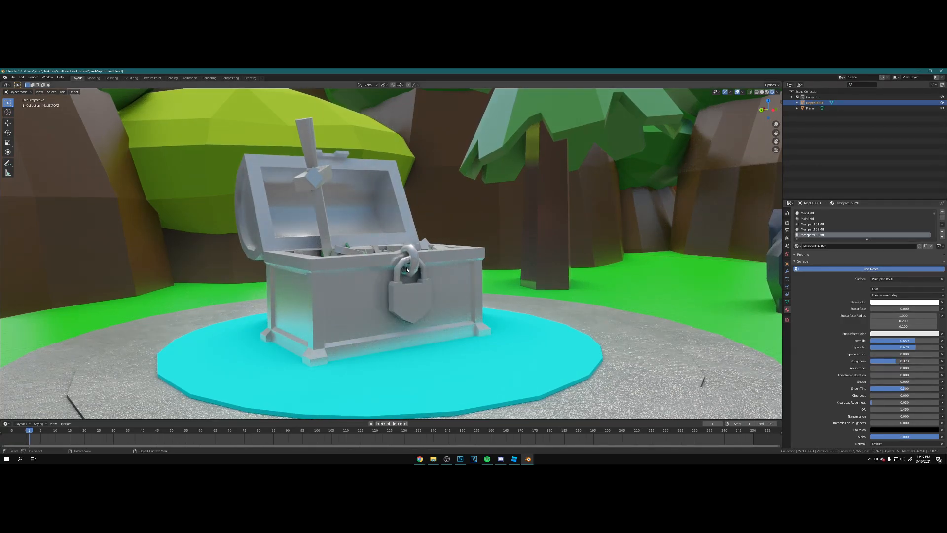
left_click_drag(899, 342, 908, 361)
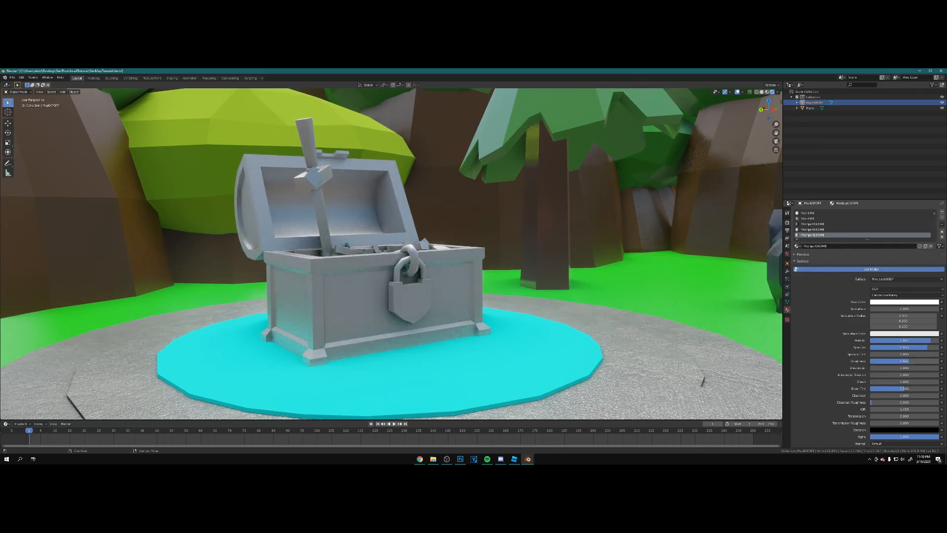
Tour the map past the fountain and coloured arches to review the adjusted materials.
key("shift+grave")
key("s")
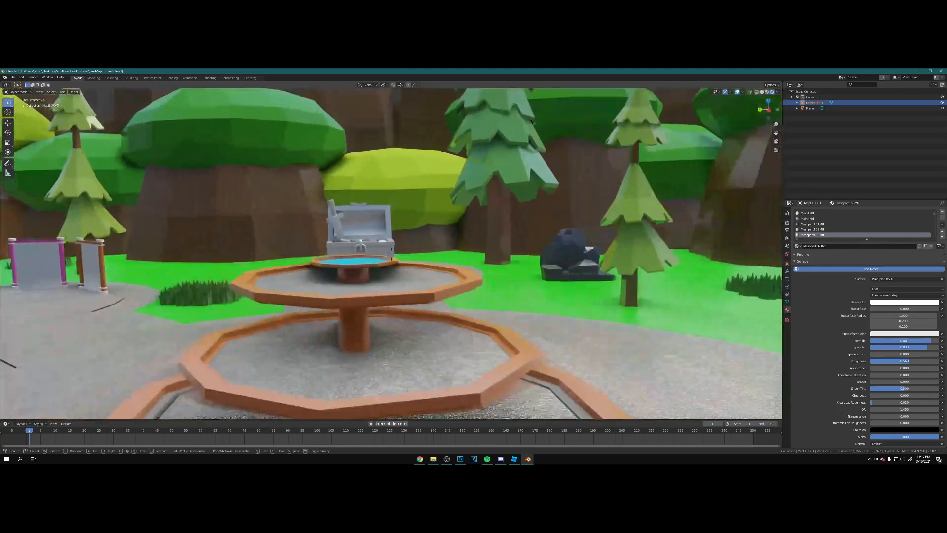
key("s")
key("q")
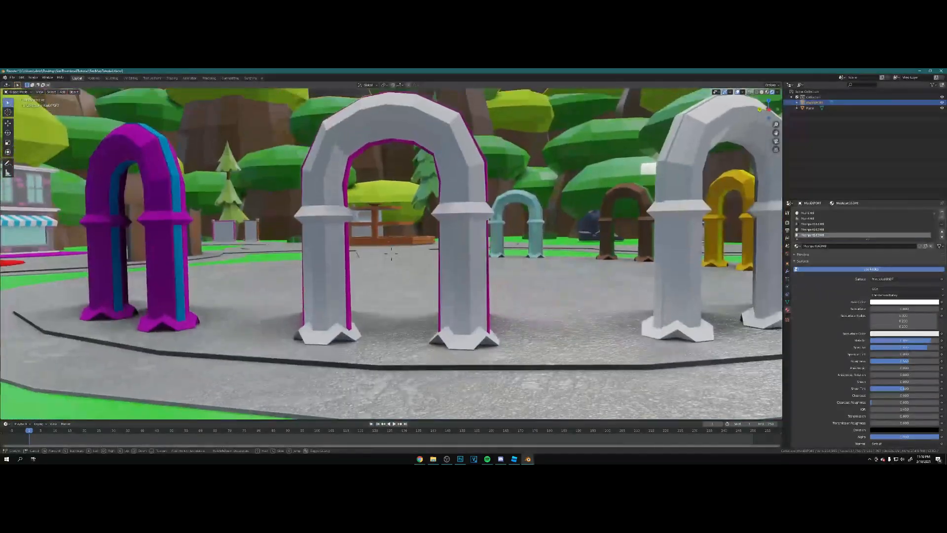
key("w")
left_click(550, 207)
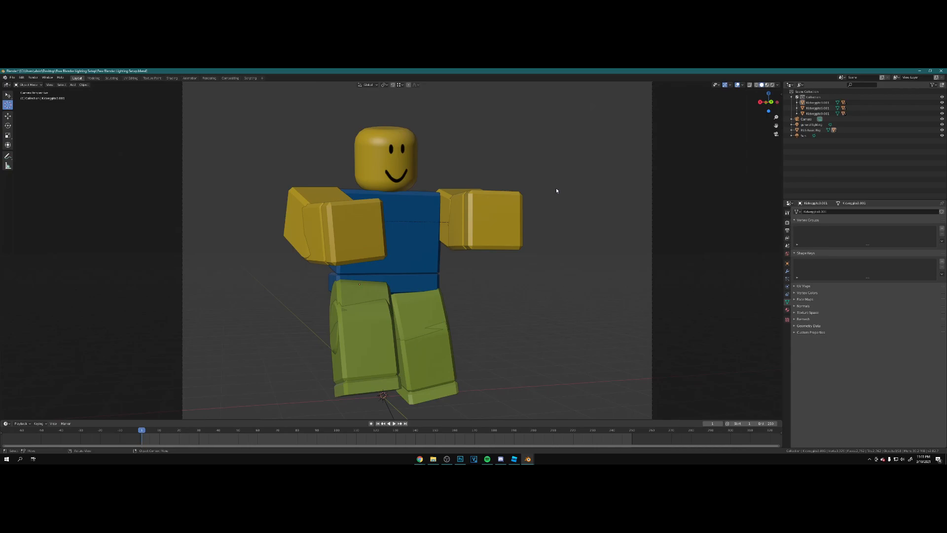
Move the character's right leg outward and rotate it about X, and tilt the left leg slightly.
left_click(370, 295)
key("g")
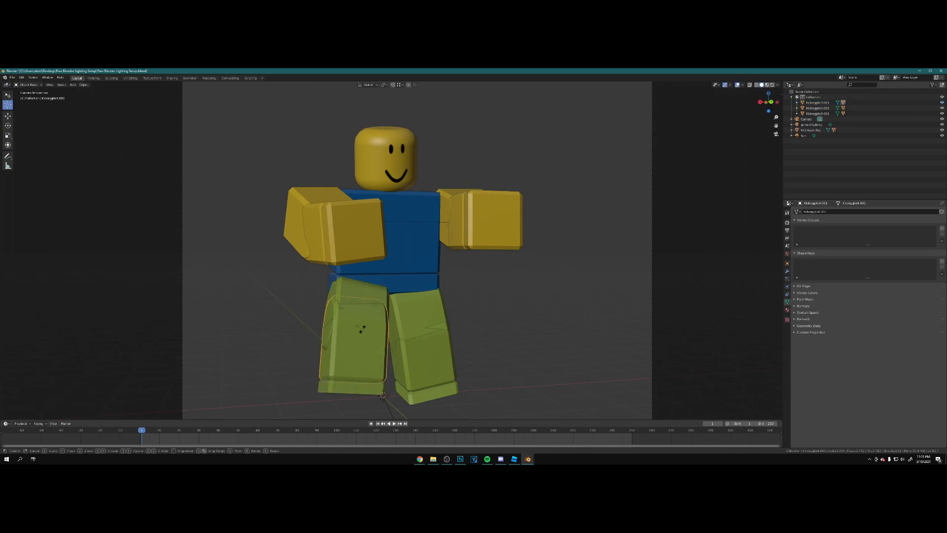
left_click(366, 334)
key("r")
key("x")
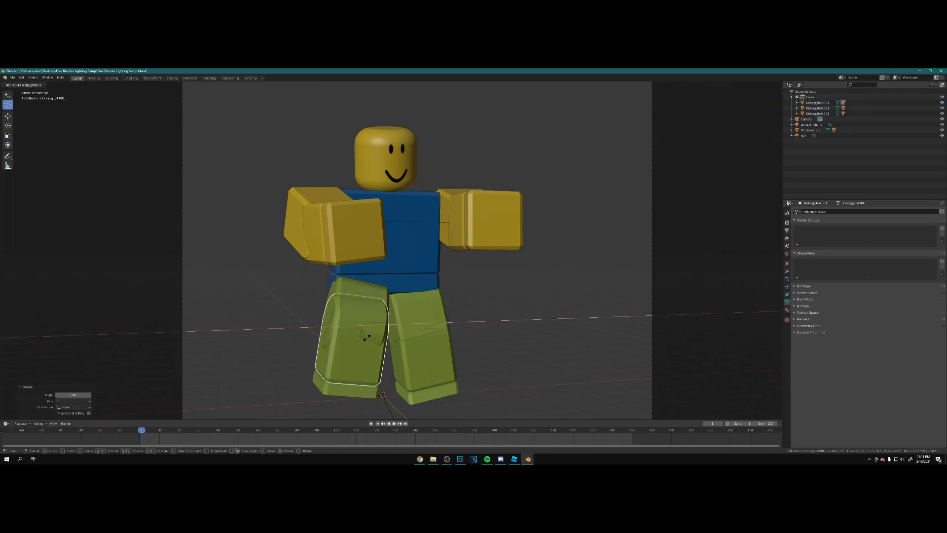
left_click(371, 334)
left_click(419, 327)
key("r")
left_click(423, 327)
Rotate the character's right arm freely and about the X axis so it hangs beside the torso.
left_click(301, 196)
key("r")
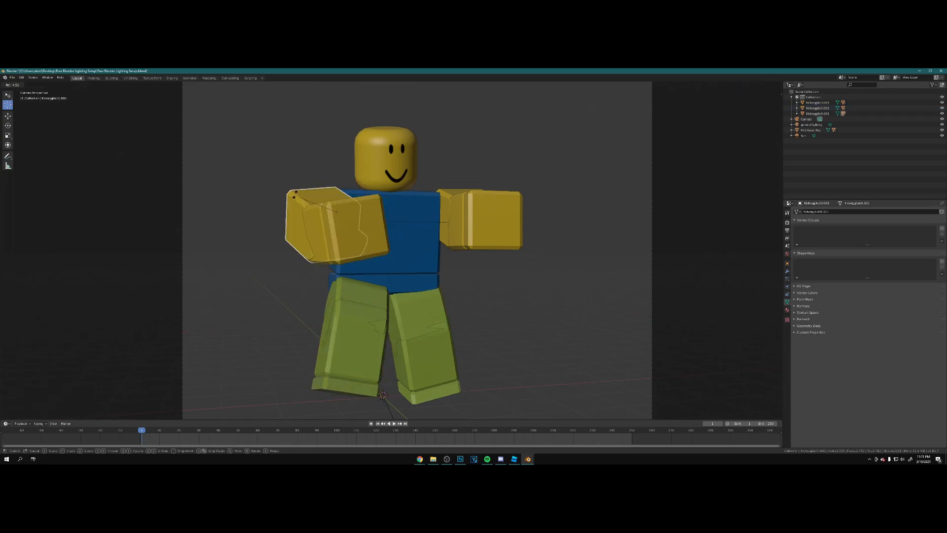
left_click(340, 144)
key("r")
key("x")
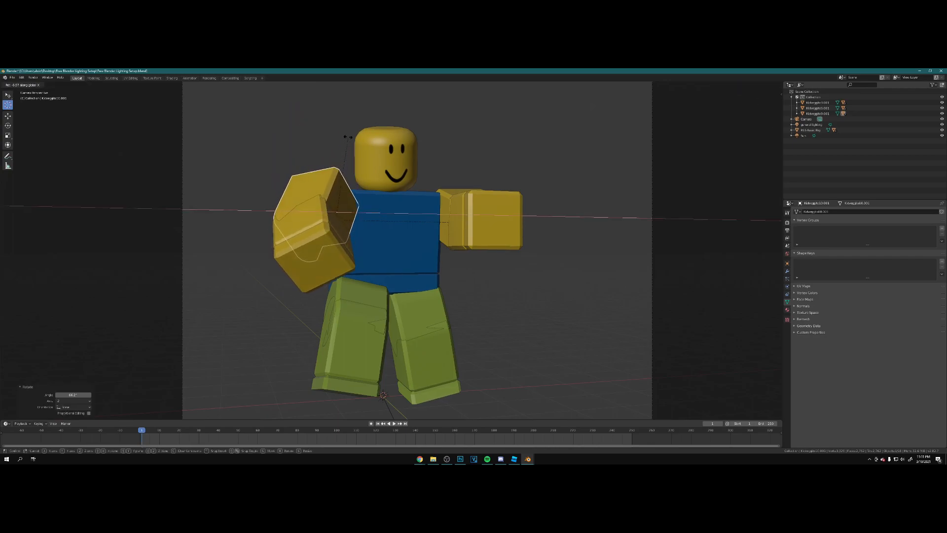
left_click(358, 198)
Move the right arm along Z and X to line it up with the character's shoulder.
key("g")
key("x")
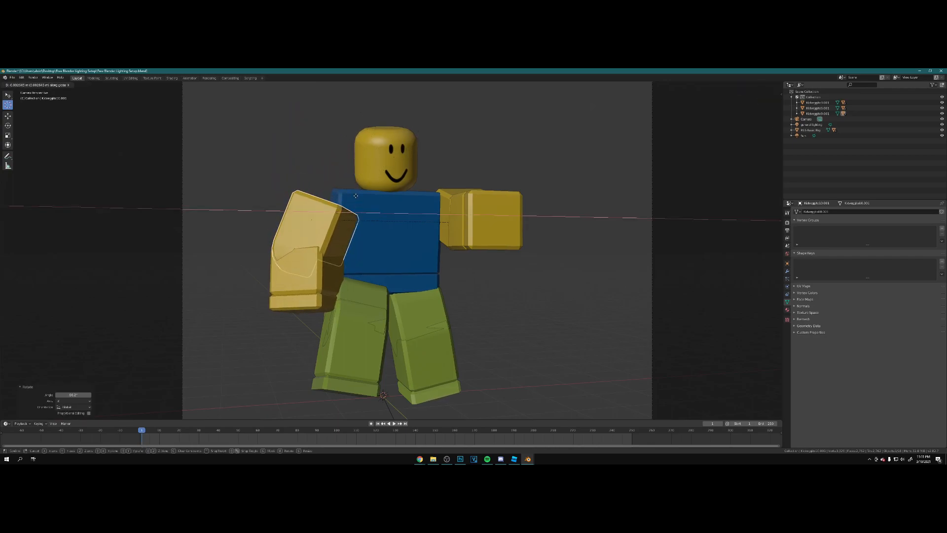
key("z")
left_click(342, 168)
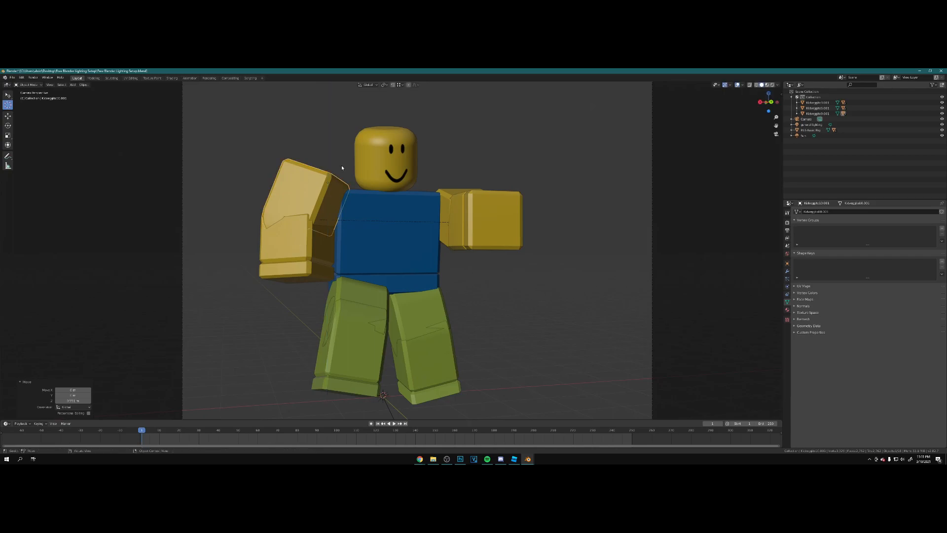
key("g")
key("x")
left_click(363, 192)
key("g")
key("z")
left_click(363, 199)
Rotate the character's left arm about the X axis so it hangs straight down.
right_click(443, 193)
key("r")
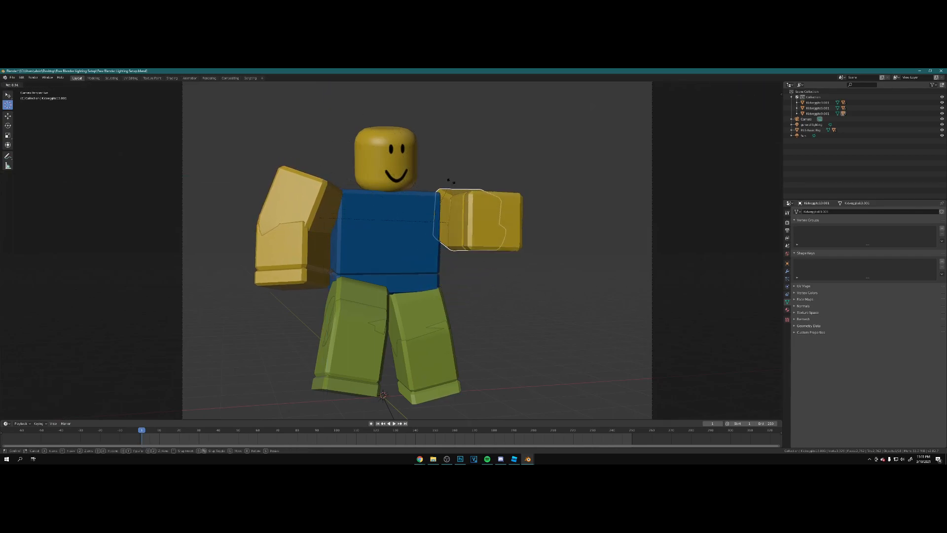
left_click(447, 195)
key("r")
key("x")
left_click(461, 216)
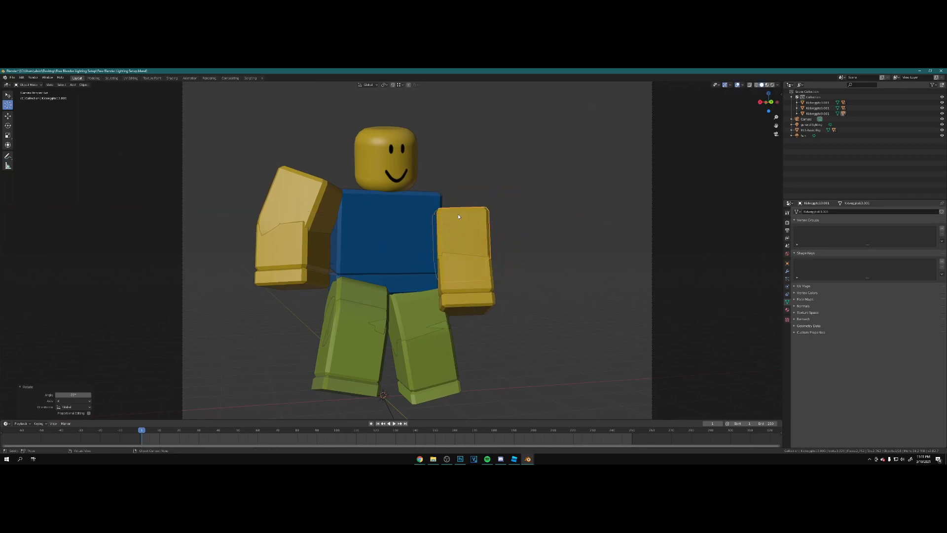
Raise the left arm along Z to shoulder height and rotate it outward about the Y axis.
key("g")
key("z")
left_click(462, 198)
key("r")
key("y")
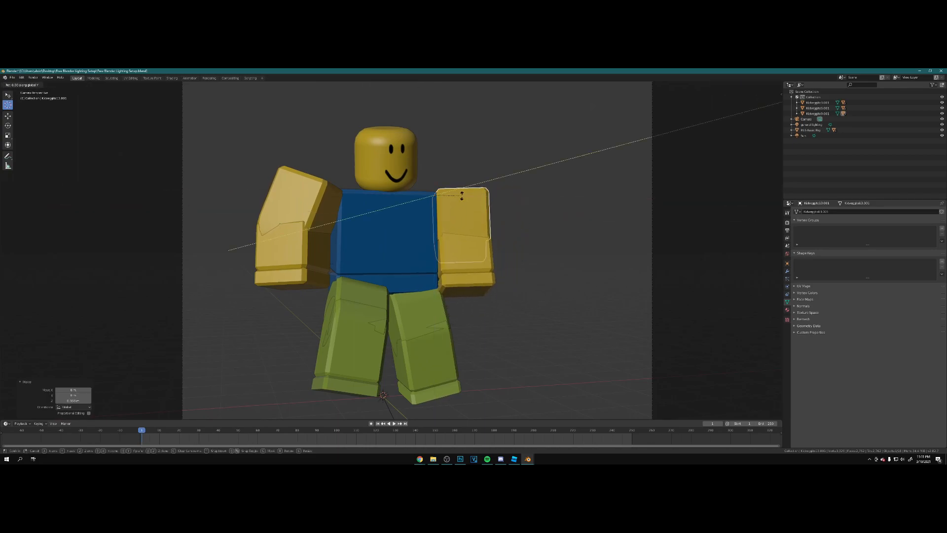
left_click(307, 206)
Rotate the character's right arm slightly about X and turn it about Z to face forward.
left_click(307, 206)
key("r")
key("x")
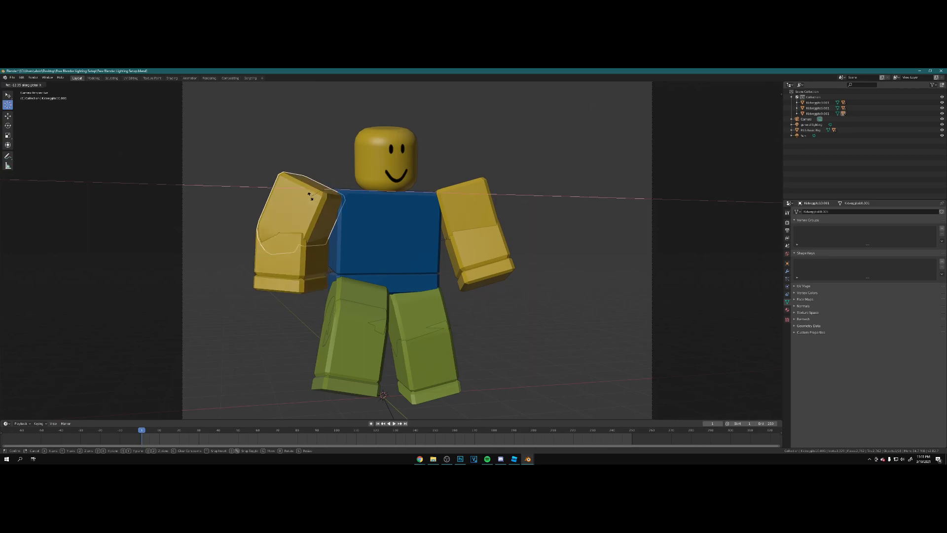
left_click(312, 197)
key("r")
key("y")
key("z")
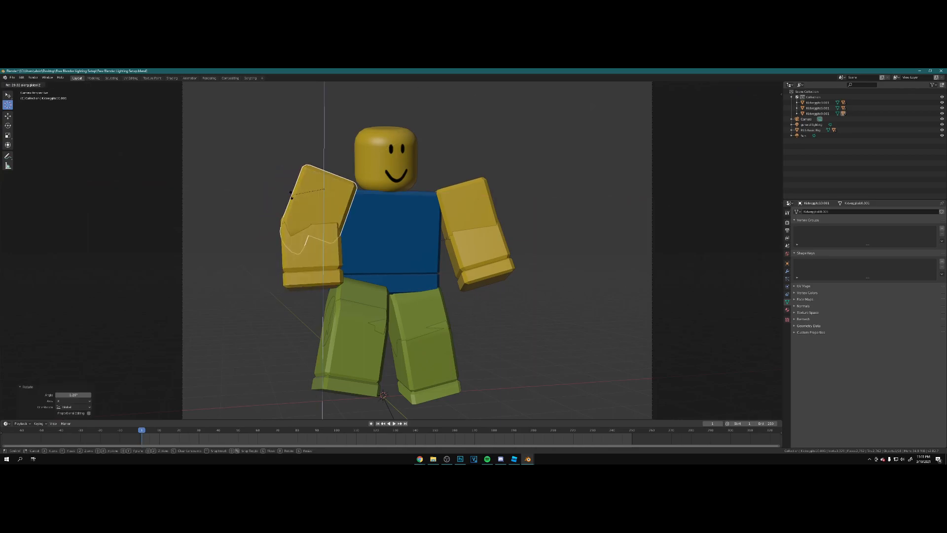
left_click(324, 202)
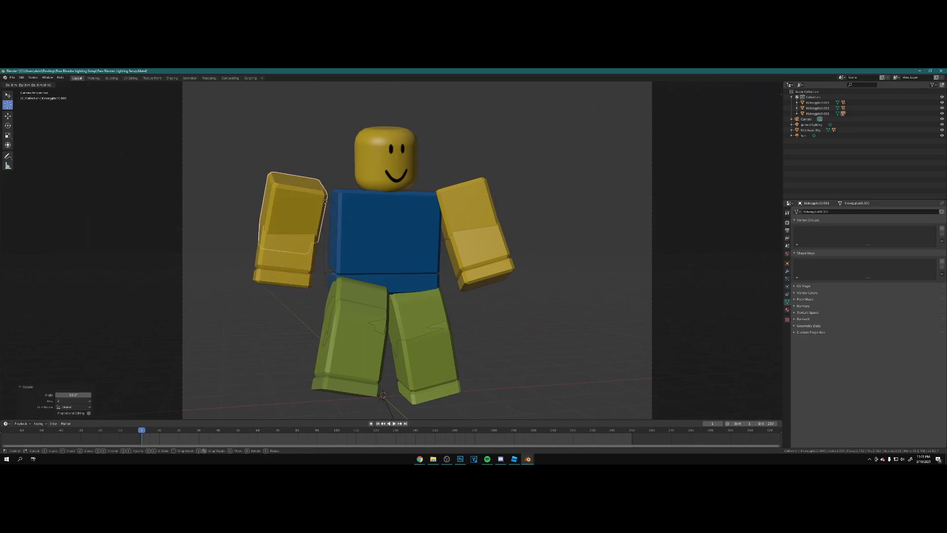
Move the character's right arm along X and Z so it meets the torso at the shoulder.
key("g")
key("x")
key("z")
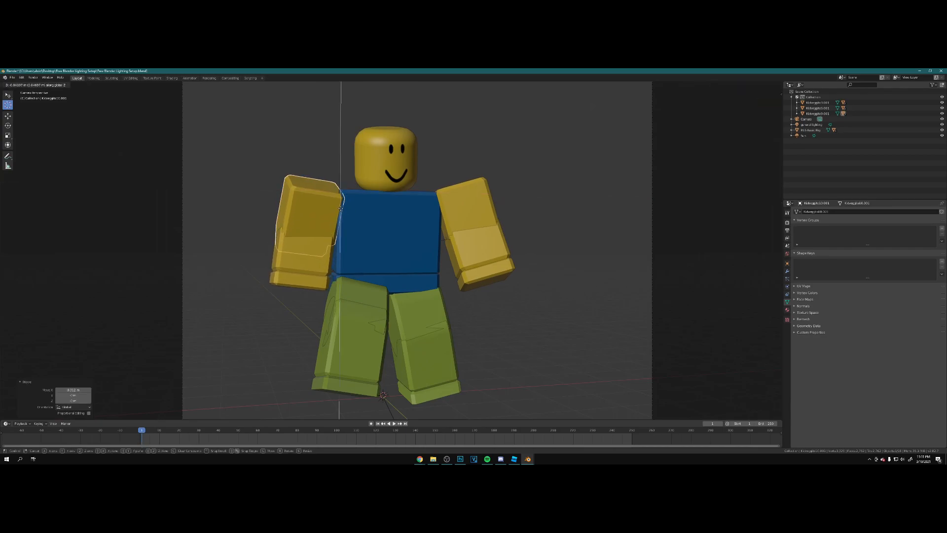
left_click(344, 212)
middle_click_drag(406, 182, 546, 227)
Select the character's head, torso, arms and legs together for copying.
left_click(811, 130)
left_click(377, 202)
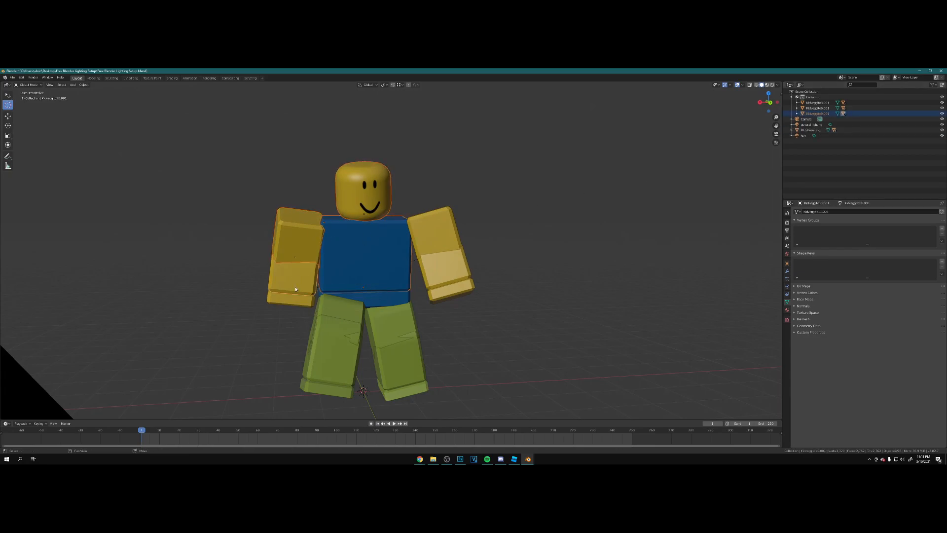
left_click(339, 340, "shift")
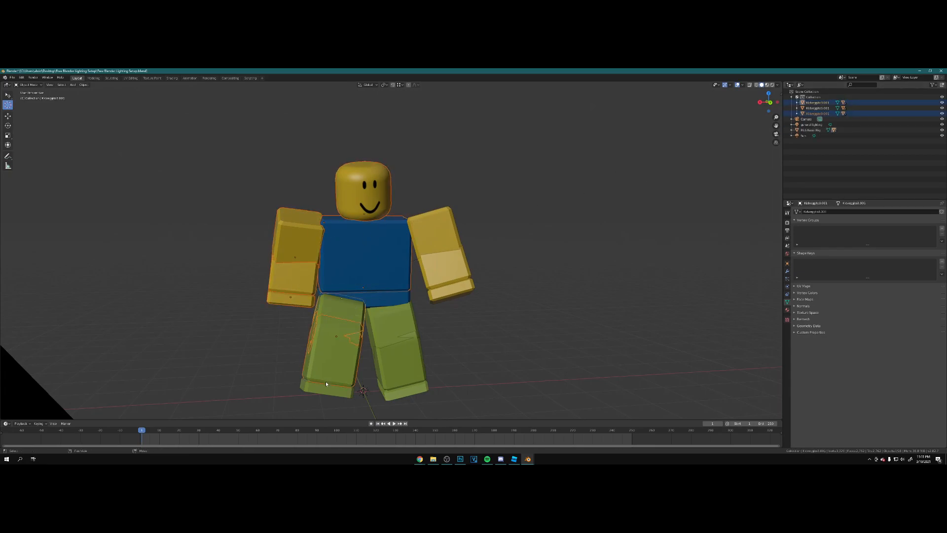
left_click(392, 328, "shift")
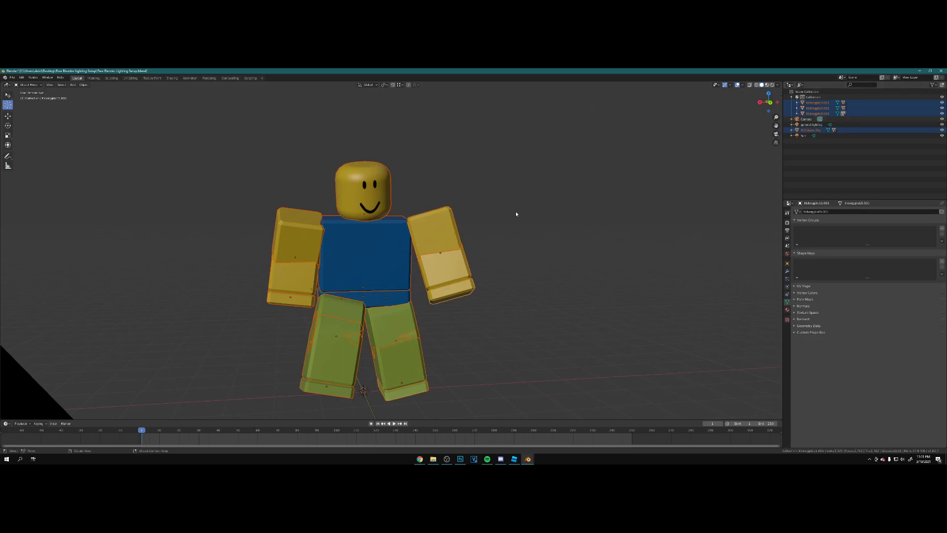
Switch to the forest map file and paste the copied character into the scene.
mouse_move(528, 459)
mouse_move(509, 446)
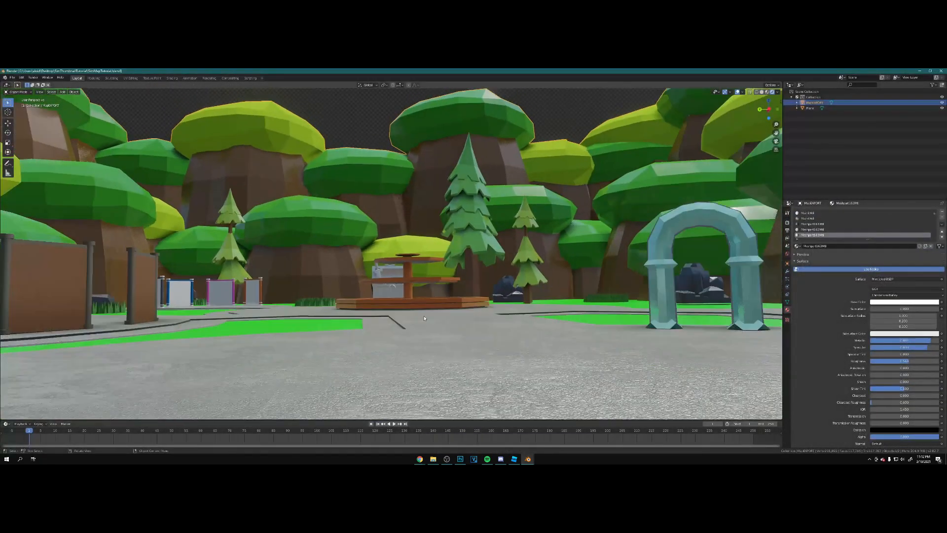
middle_click_drag(484, 309, 517, 307)
middle_click_drag(516, 289, 516, 285, "ctrl")
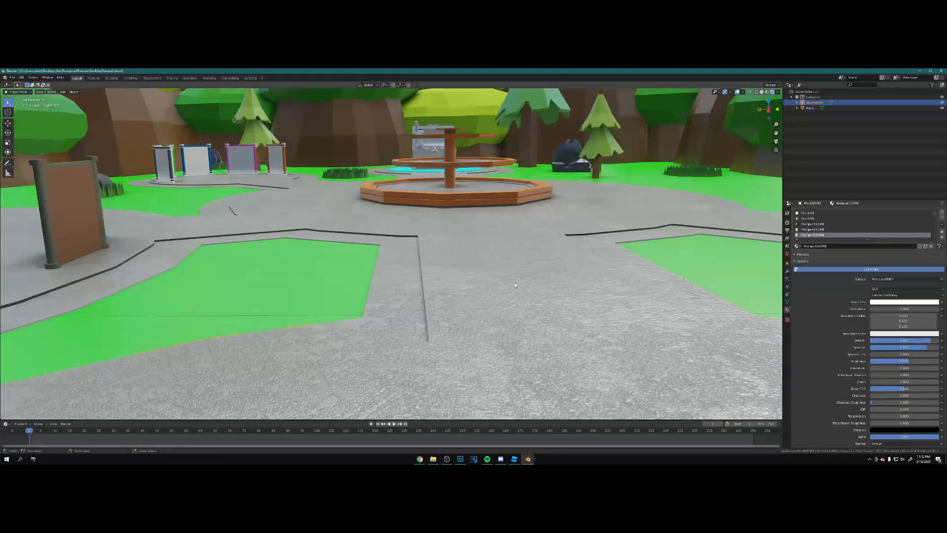
scroll(480, 304, "down", 10)
scroll(540, 268, "up", 4)
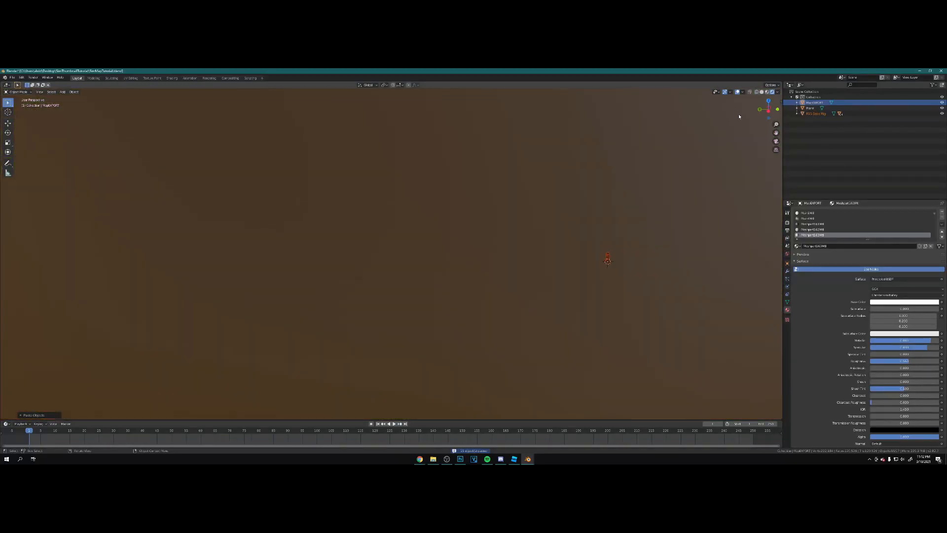
Move the pasted character along Y and X from the large tree to the paved ground by the brown arch.
scroll(553, 229, "up", 3)
key("shift+grave")
key("d")
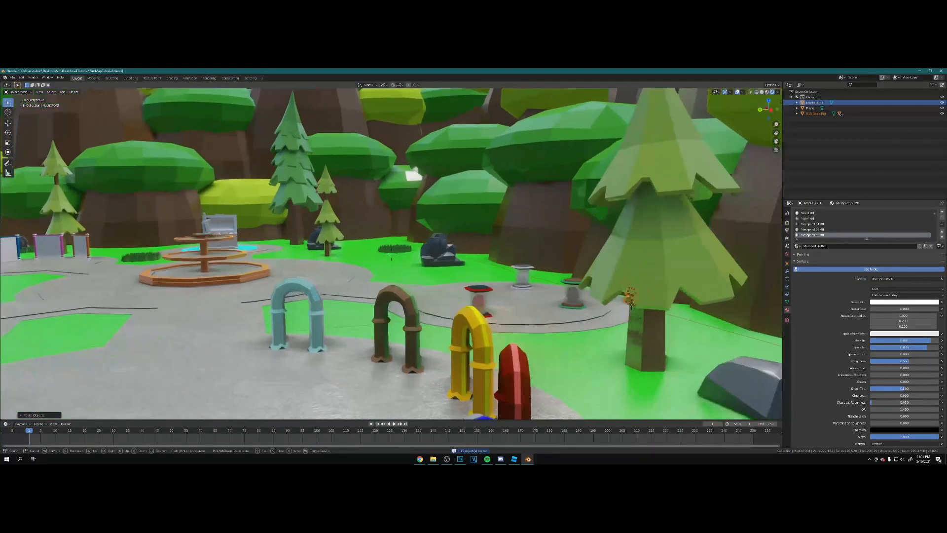
key("w")
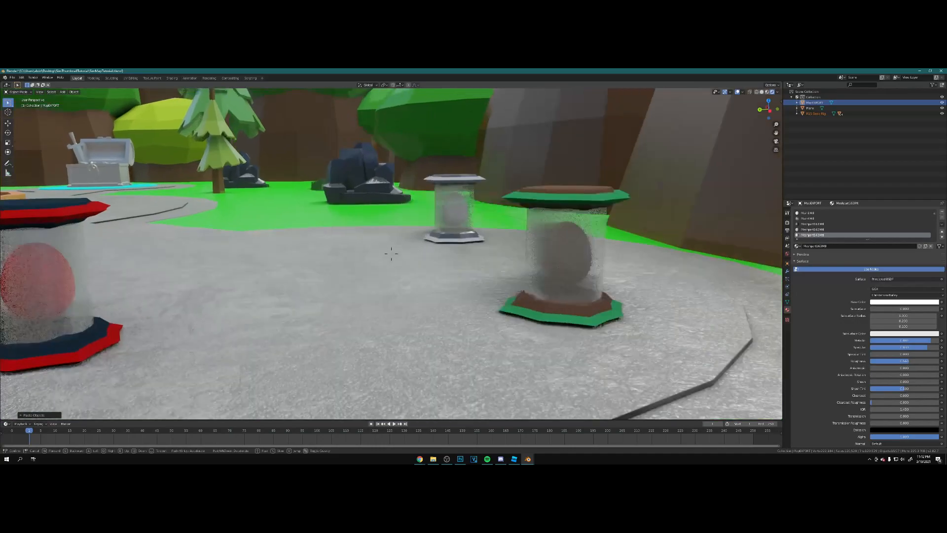
key("a")
key("s")
key("g")
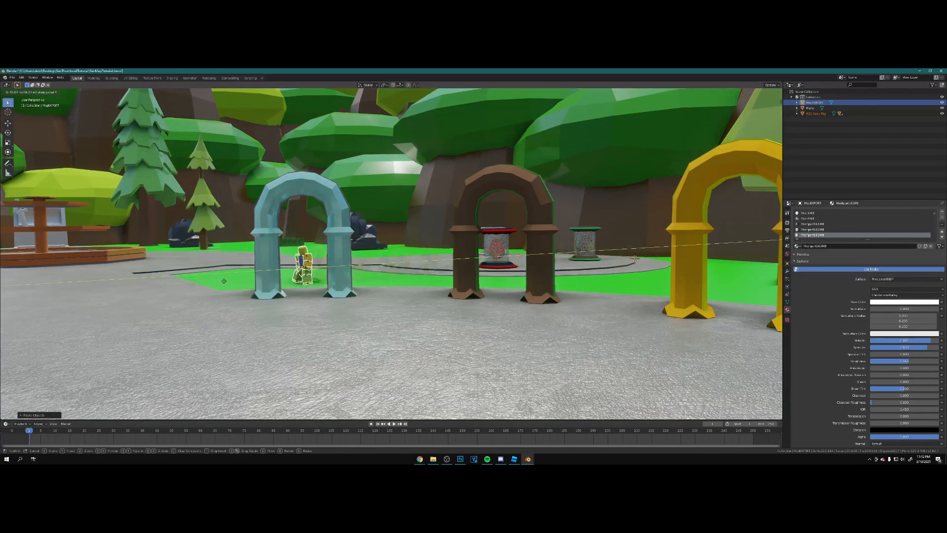
left_click(112, 295)
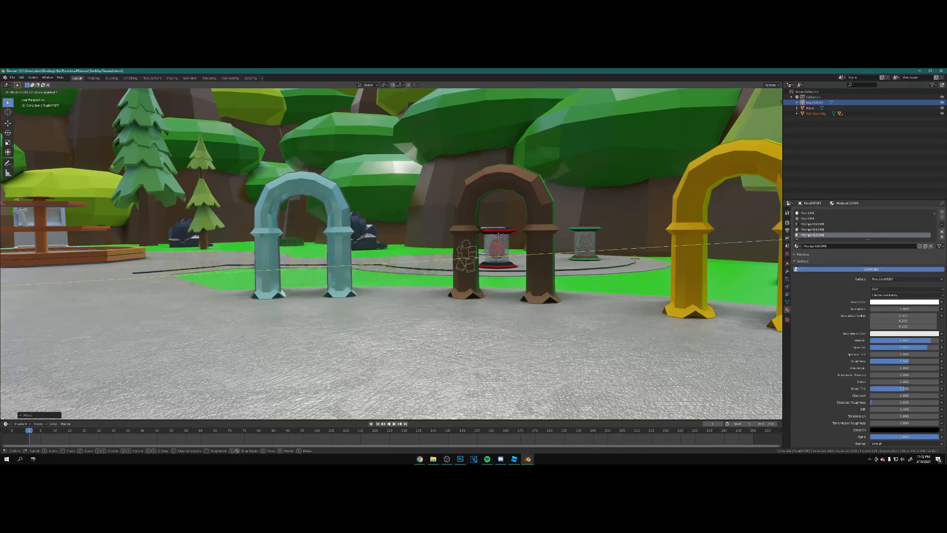
left_click(314, 252)
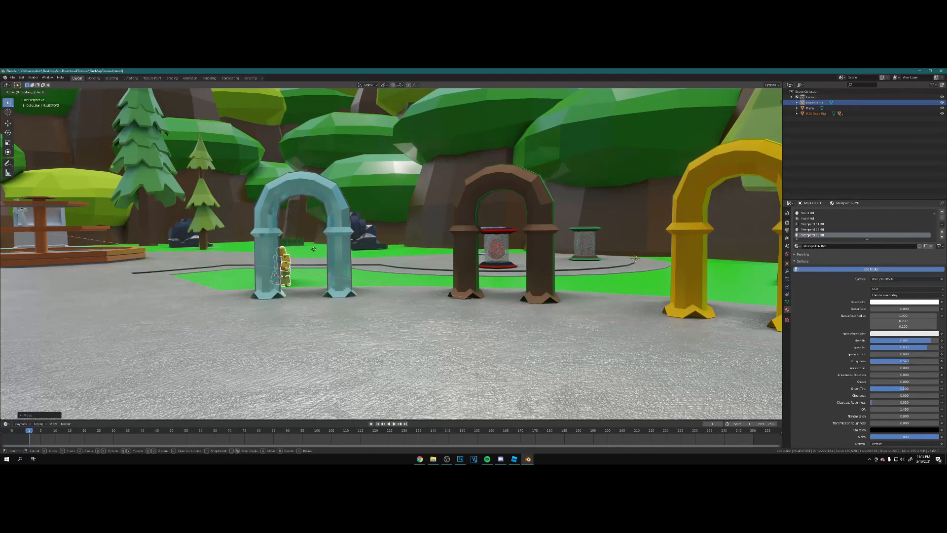
left_click(507, 304)
Adjust the character's height along Z above the pavement and scale it up slightly.
key("g")
key("z")
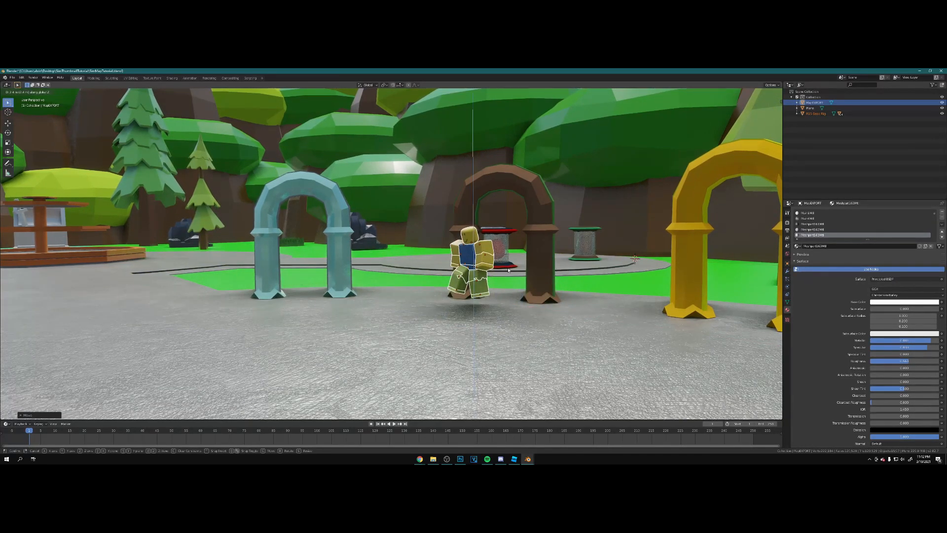
left_click(509, 270)
key("s")
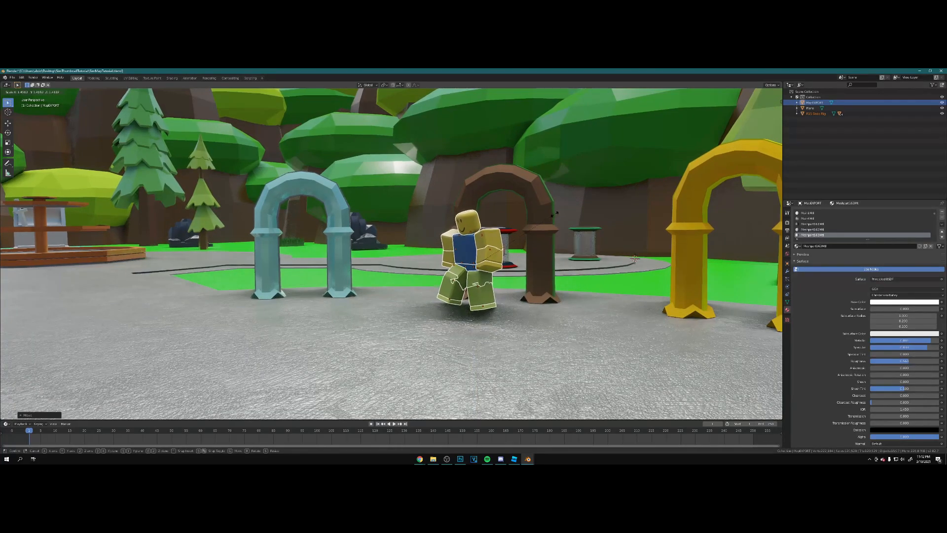
left_click(557, 212)
Move the character past the blue arch onto the open pavement in front of the wooden fountain.
key("shift+grave")
key("w")
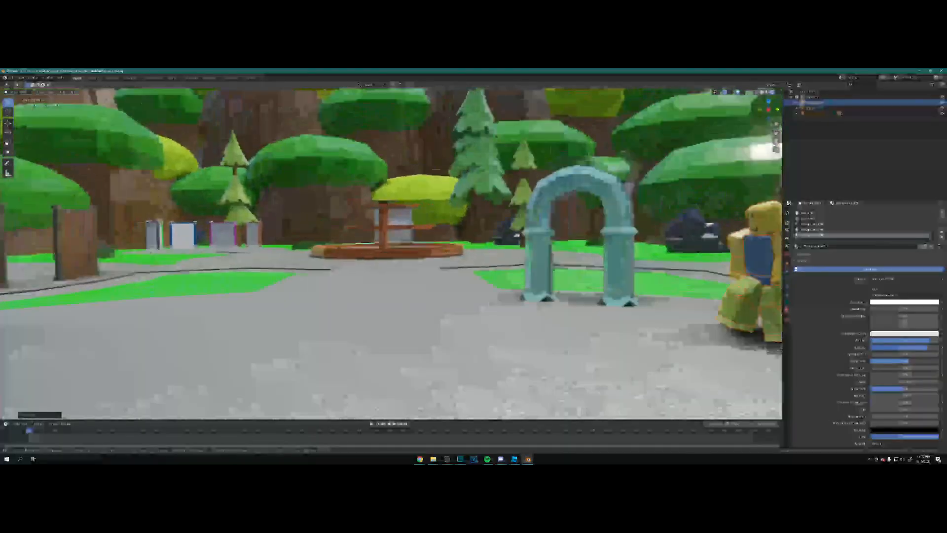
key("w")
key("s")
key("a")
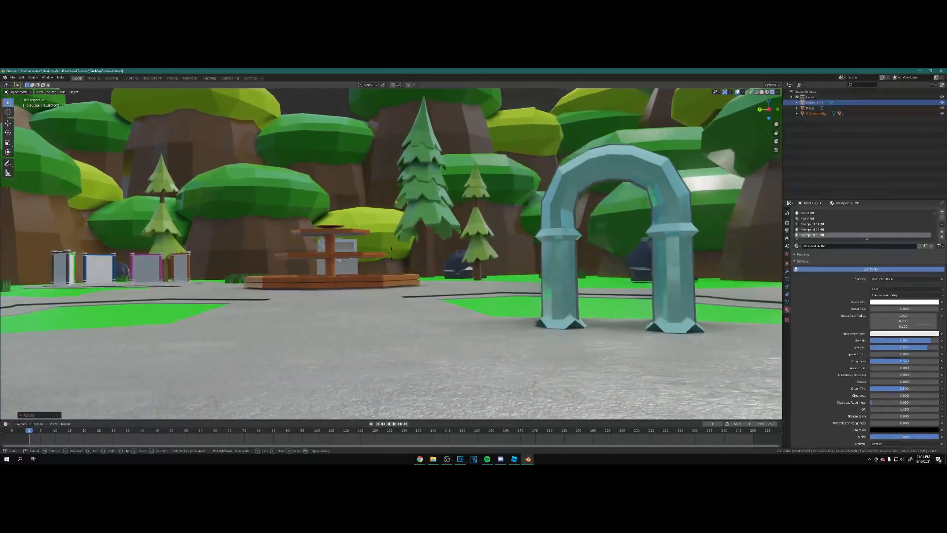
key("d")
left_click(391, 255)
key("g")
key("x")
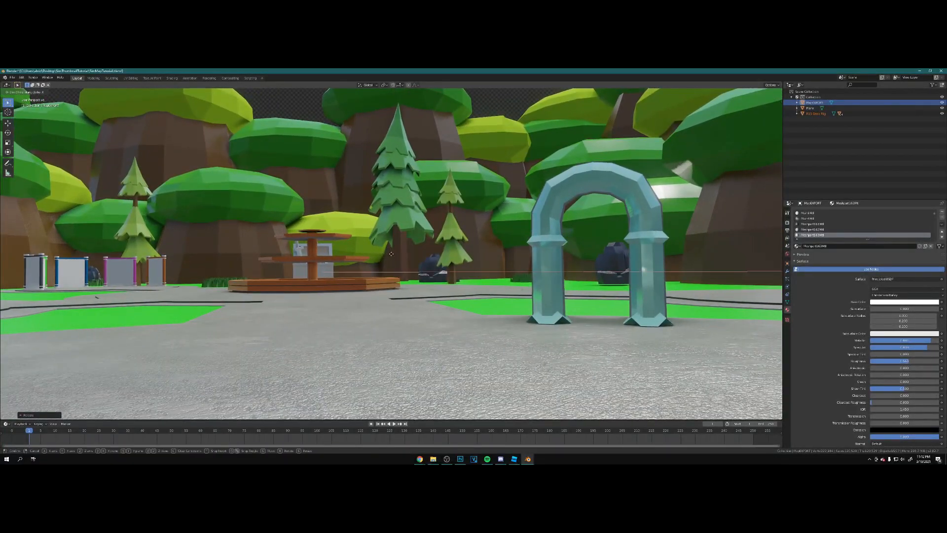
left_click(158, 280)
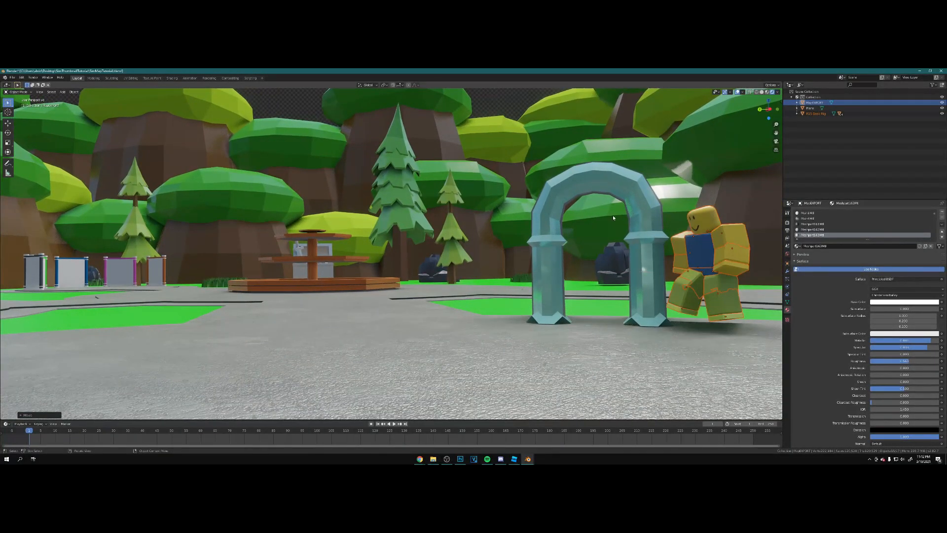
key("g")
key("z")
left_click(412, 249)
Rotate the character about the Z axis until its face points toward the viewer.
key("r")
right_click(423, 197)
key("r")
key("z")
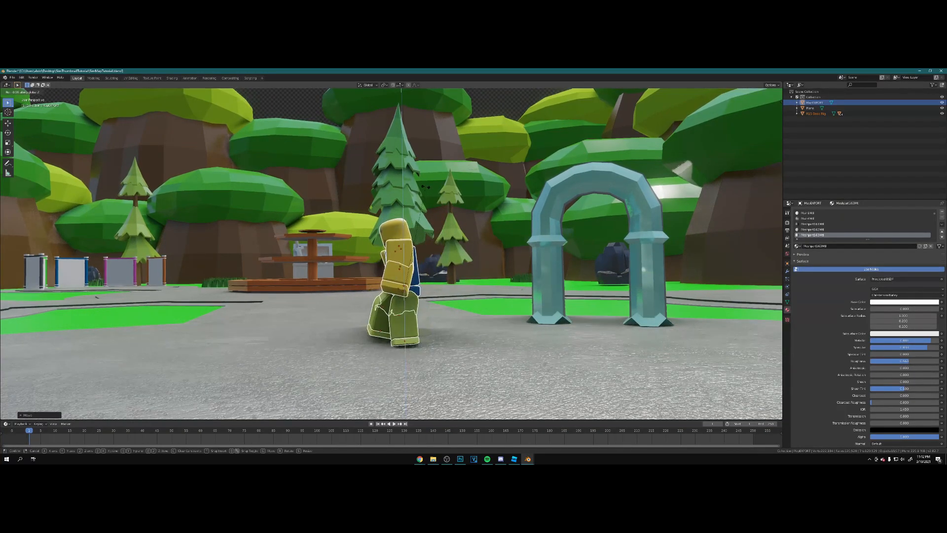
left_click(486, 219)
key("r")
key("z")
left_click(561, 185)
key("r")
key("z")
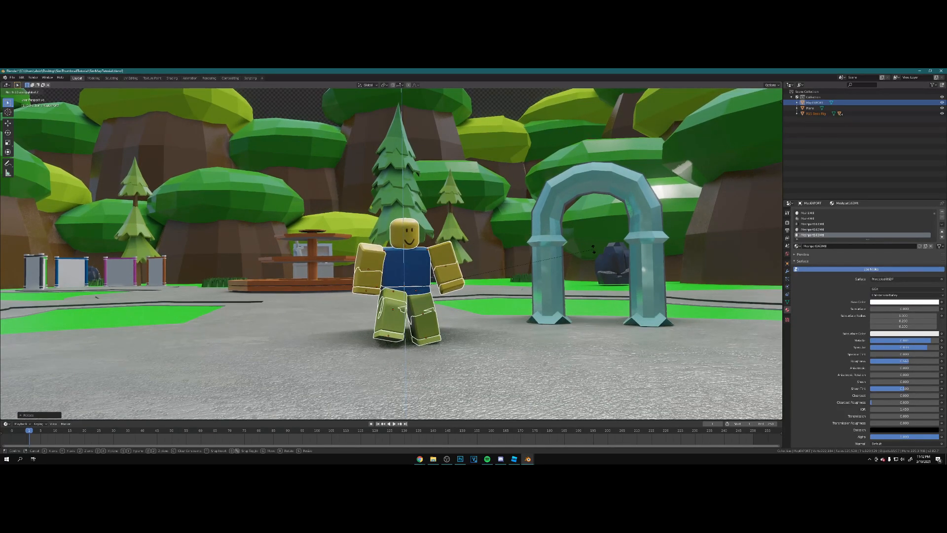
left_click(587, 260)
Move the character along X and Y into the foreground, well left of the blue arch.
key("g")
key("x")
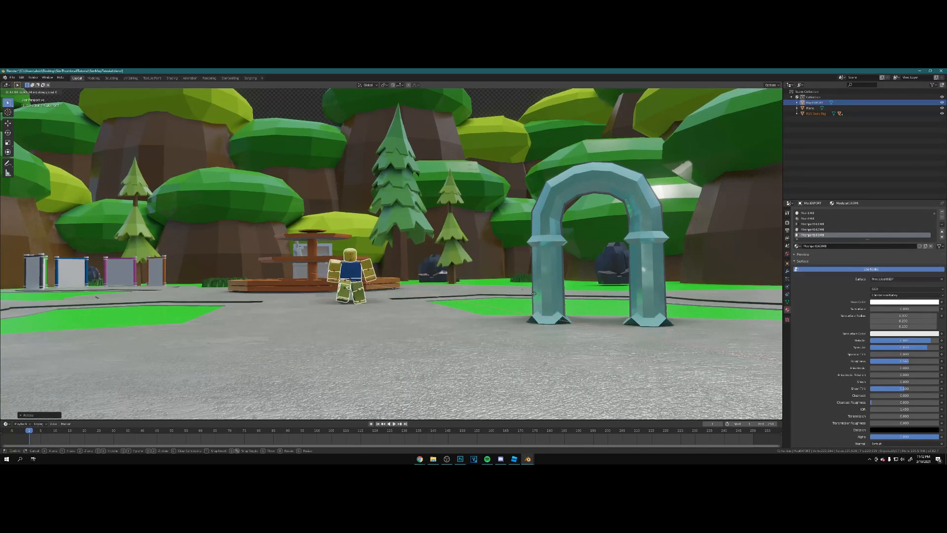
left_click(614, 304)
key("g")
key("y")
left_click(319, 311)
Rotate the character's right leg to bring the foot down and shift the leg into line with the hip.
left_click(124, 310)
key("r")
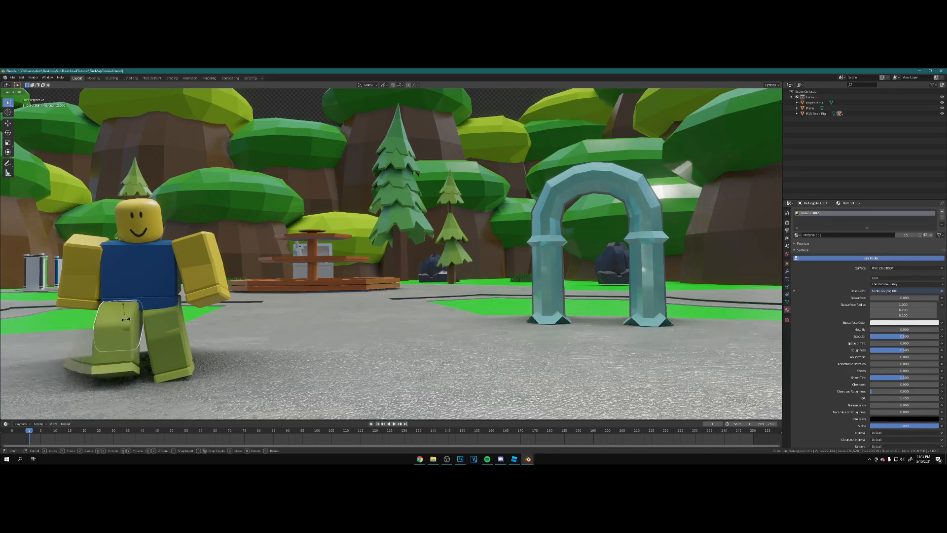
left_click(118, 330)
key("r")
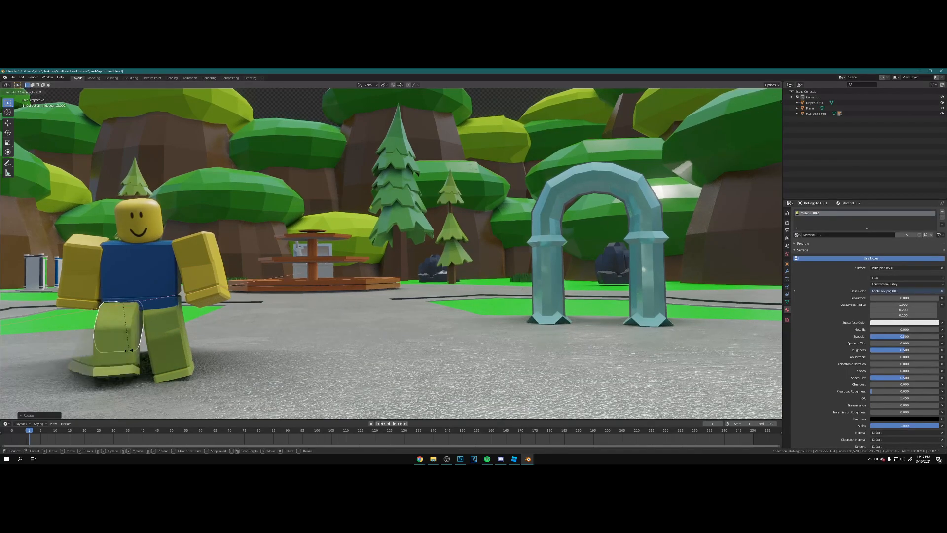
left_click(136, 331)
key("g")
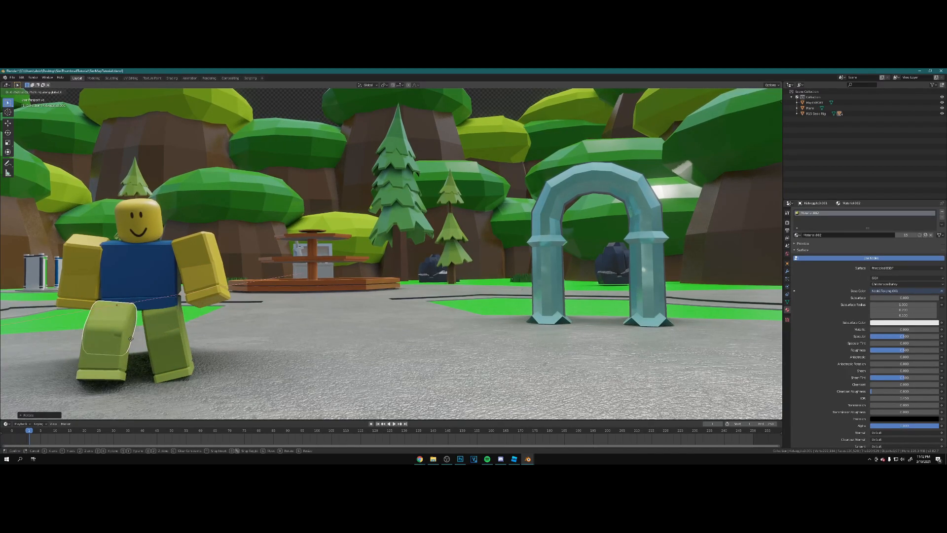
left_click(136, 332)
Rotate the right leg further, including about Y, until it stands straight under the torso, and save the file.
key("r")
left_click(138, 330)
key("r")
key("y")
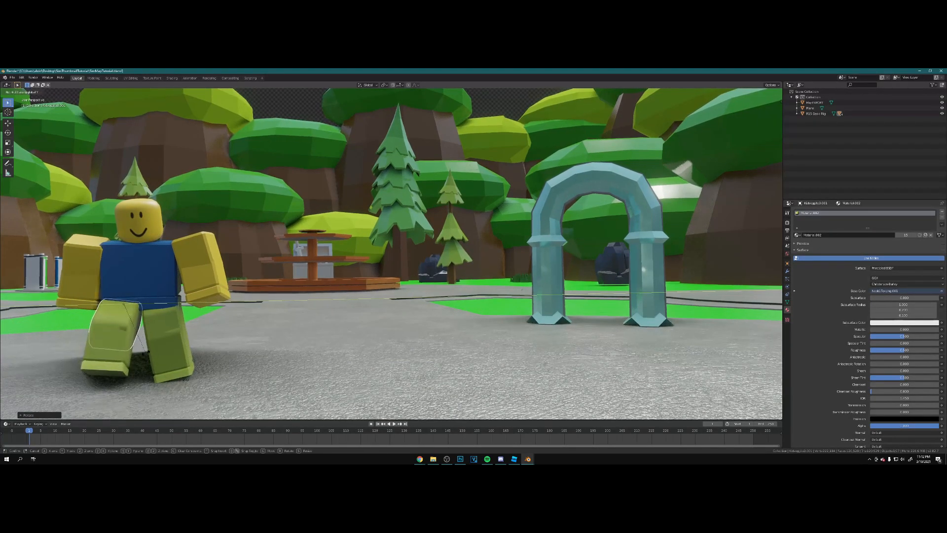
left_click(116, 326)
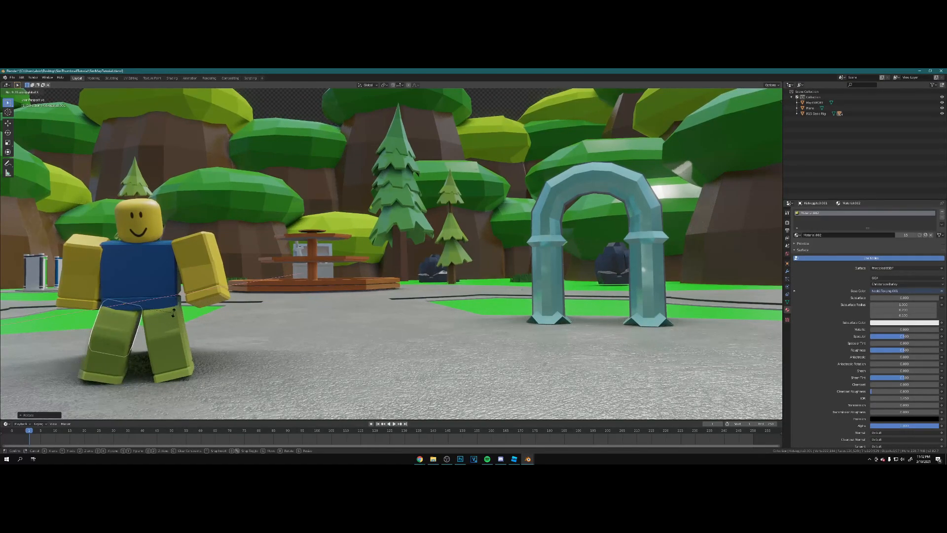
left_click(174, 307)
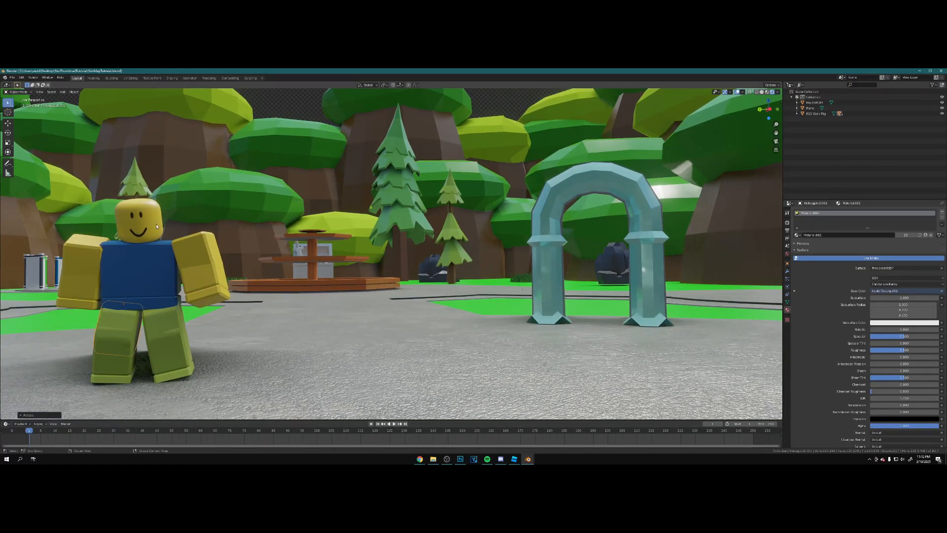
key("ctrl+s")
Duplicate the whole character and move the copy along X and Y to the blue arch.
left_click(87, 268)
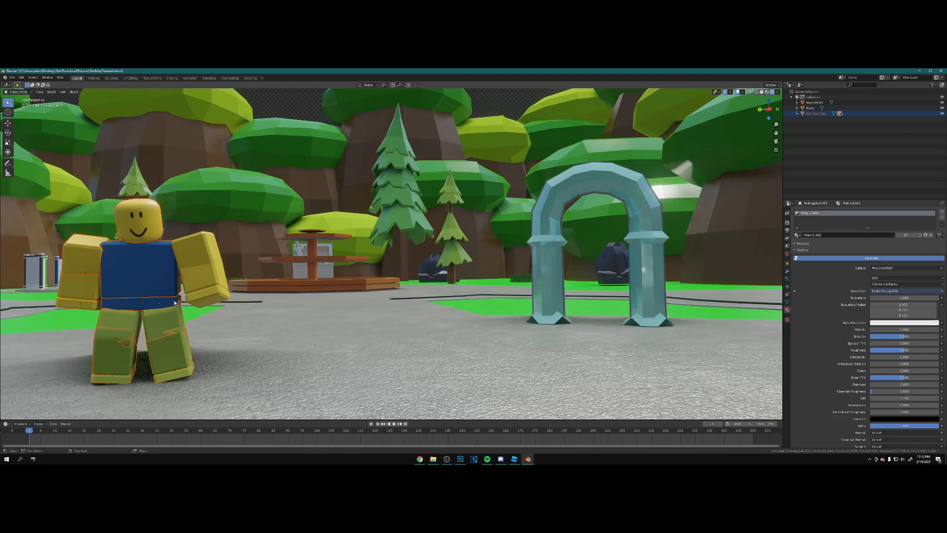
key("shift+d")
key("x")
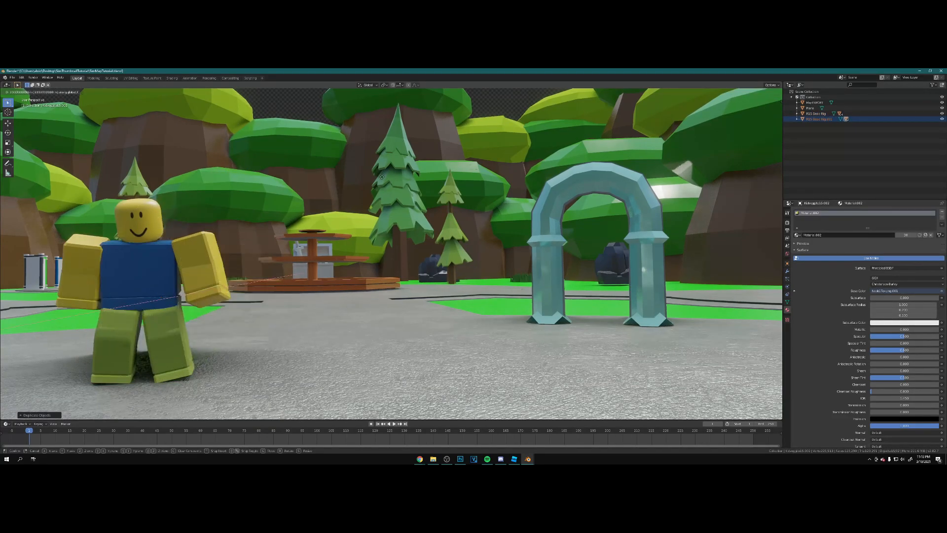
left_click(302, 256)
key("g")
key("y")
Rotate the copy about Z so it faces into the blue arch, and shift it along X to line up with the opening.
key("z")
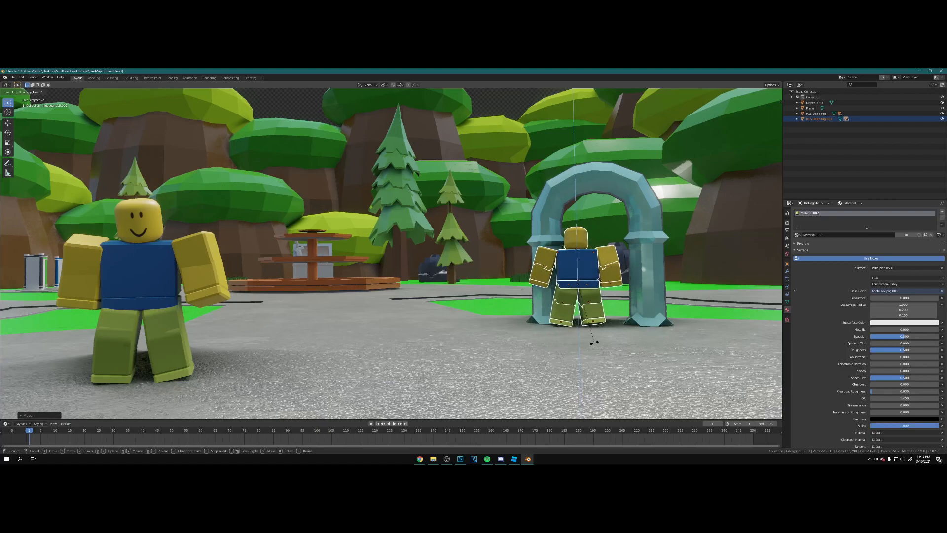
left_click(615, 344)
key("g")
key("x")
left_click(626, 357)
Fine-tune the copy's position in front of the arch and set its height along Z so the feet meet the ground.
key("g")
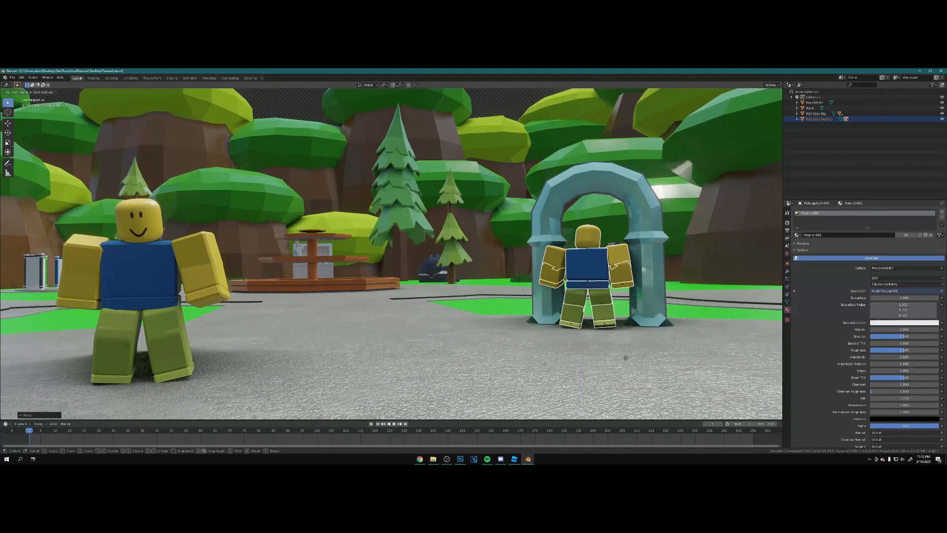
left_click(619, 380)
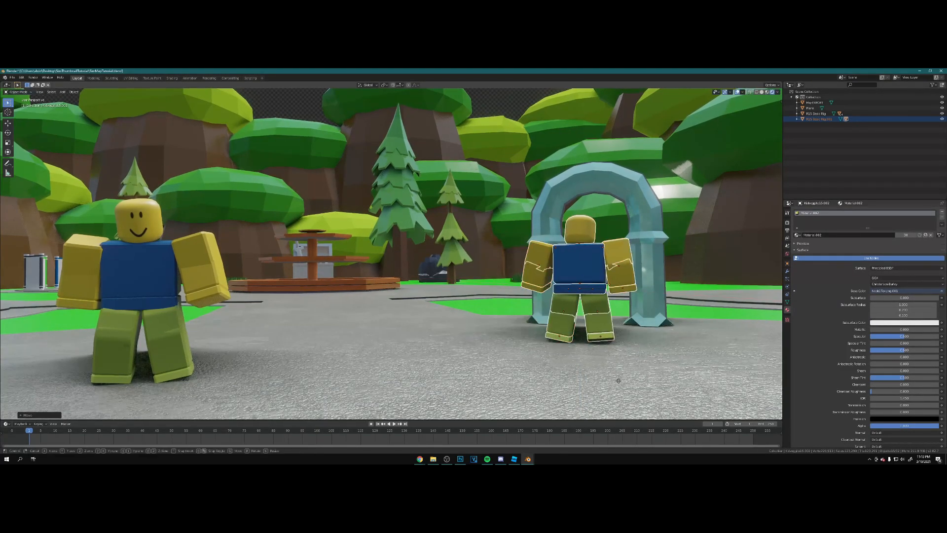
left_click(626, 373)
key("g")
key("z")
left_click(627, 372)
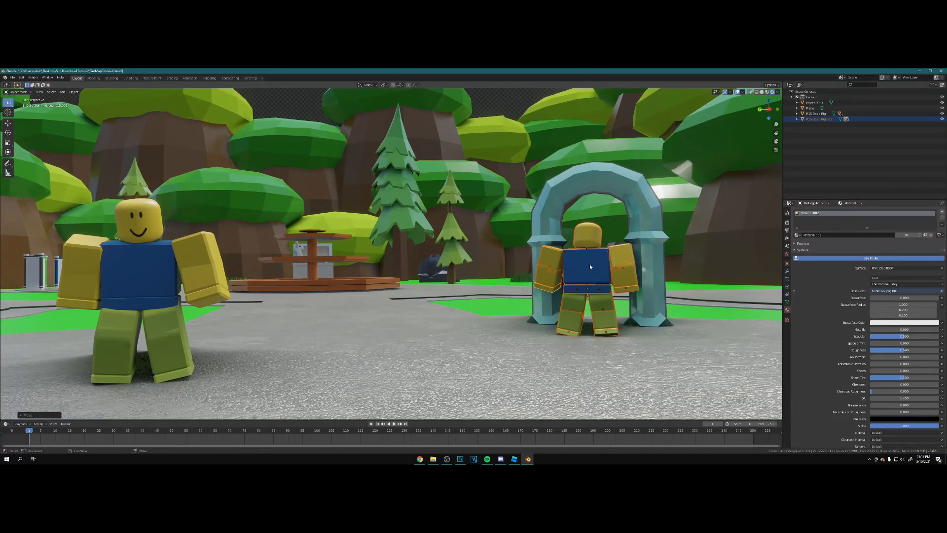
Rotate the arch character's left leg forward and its right leg backward into a walking stride.
key("shift+grave")
key("w")
key("a")
key("d")
left_click(377, 318)
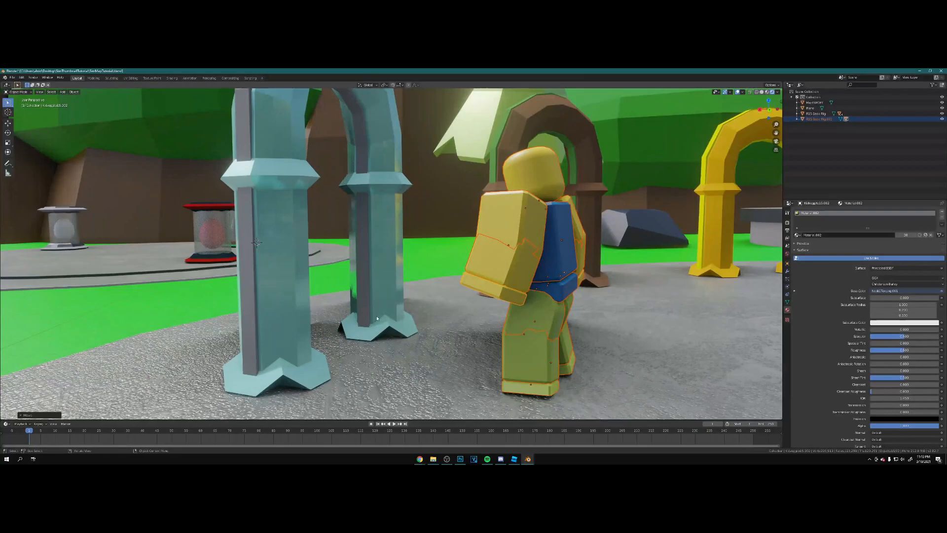
left_click(554, 308)
key("r")
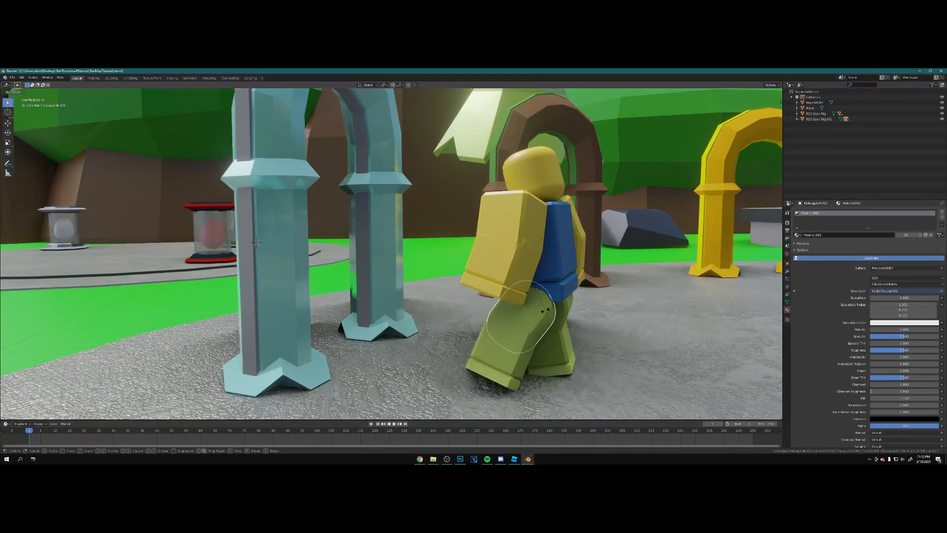
left_click(542, 313)
left_click(563, 315)
key("r")
left_click(577, 299)
Rotate the arch character's left arm backward at the shoulder, opposite to the forward leg.
left_click(526, 225)
key("r")
left_click(575, 211)
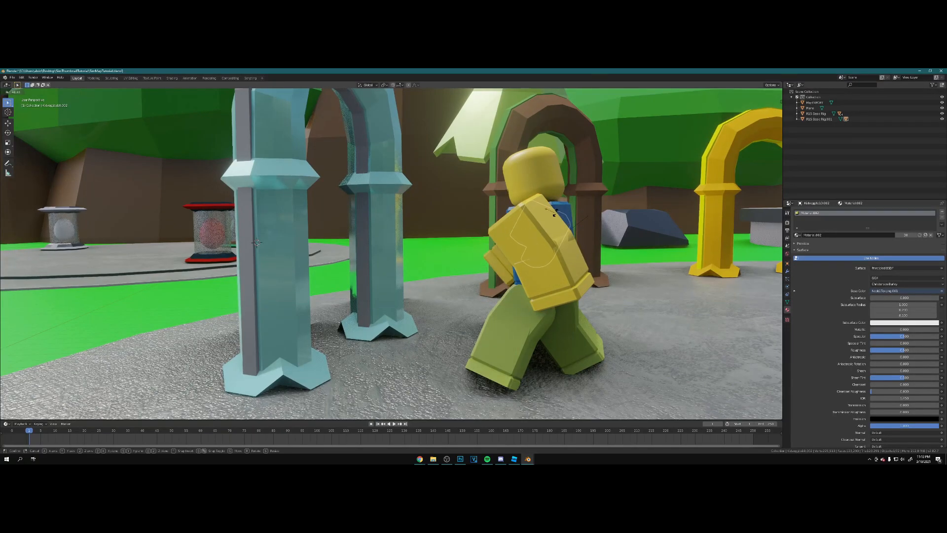
Adjust the left leg's rotation, including about Y, until it hangs straight below the torso when seen from behind.
left_click(256, 243)
middle_click_drag(257, 243, 390, 257)
left_click(356, 322)
key("r")
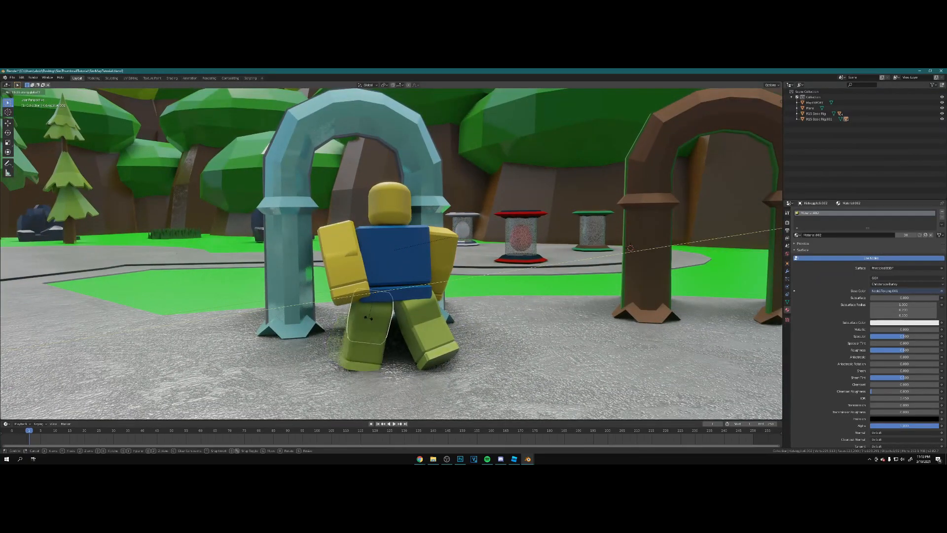
left_click(372, 321)
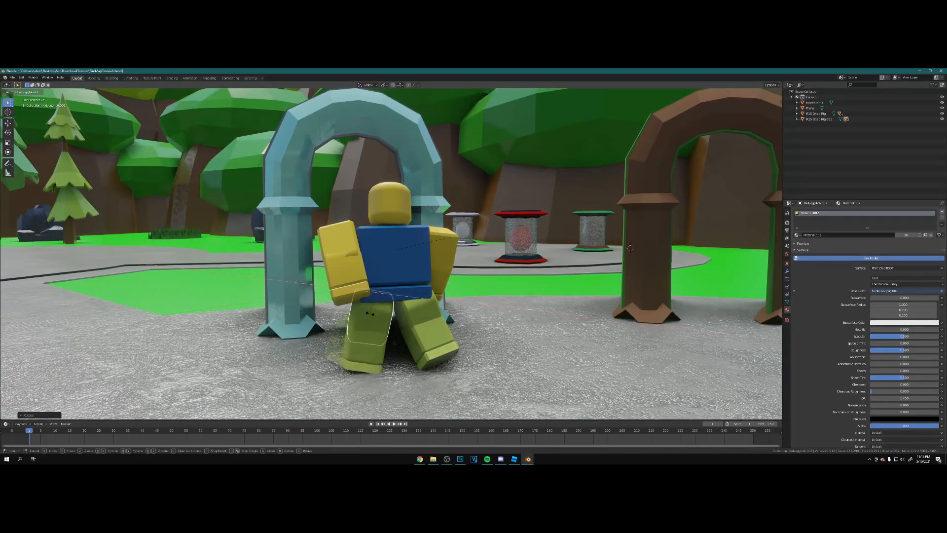
key("y")
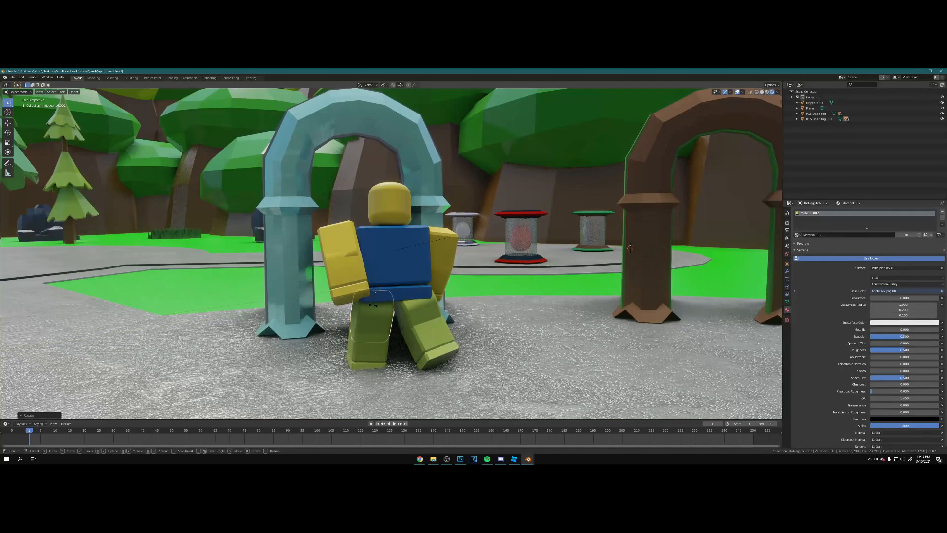
Rotate the right leg about X so its outward splay is removed and it trails behind the torso.
left_click(415, 310)
key("r")
key("x")
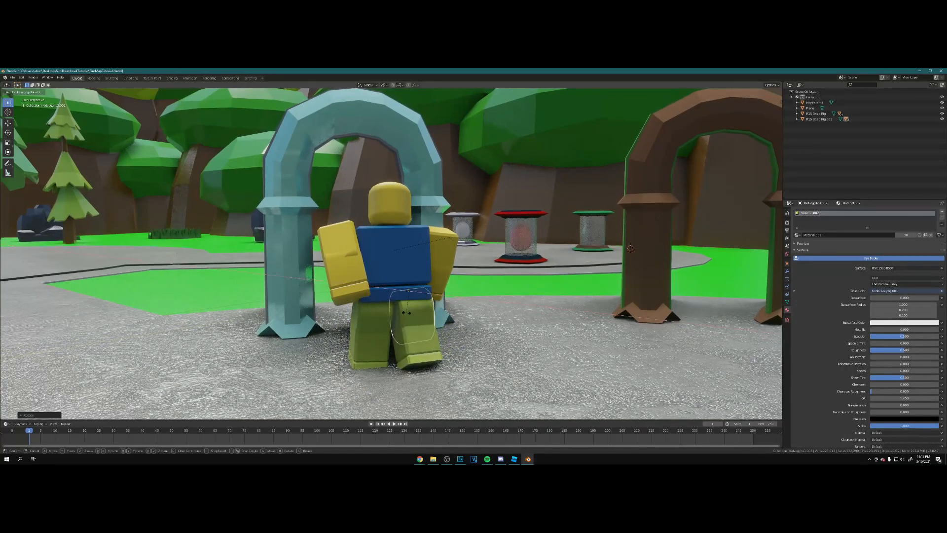
left_click(370, 256)
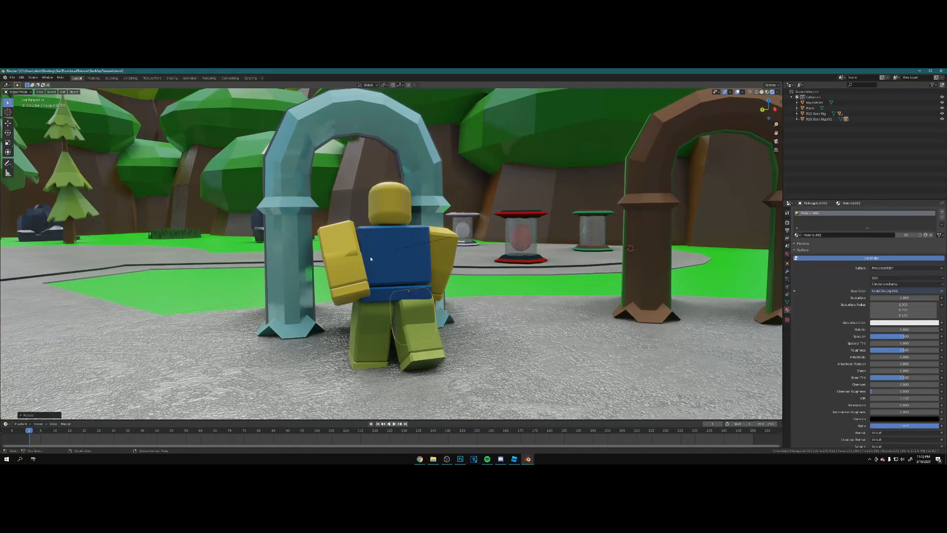
Rotate the left arm about Y until it hangs parallel to the torso, angle the right arm slightly outward, and save the file.
left_click(339, 247)
key("r")
key("y")
left_click(328, 253)
left_click(437, 242)
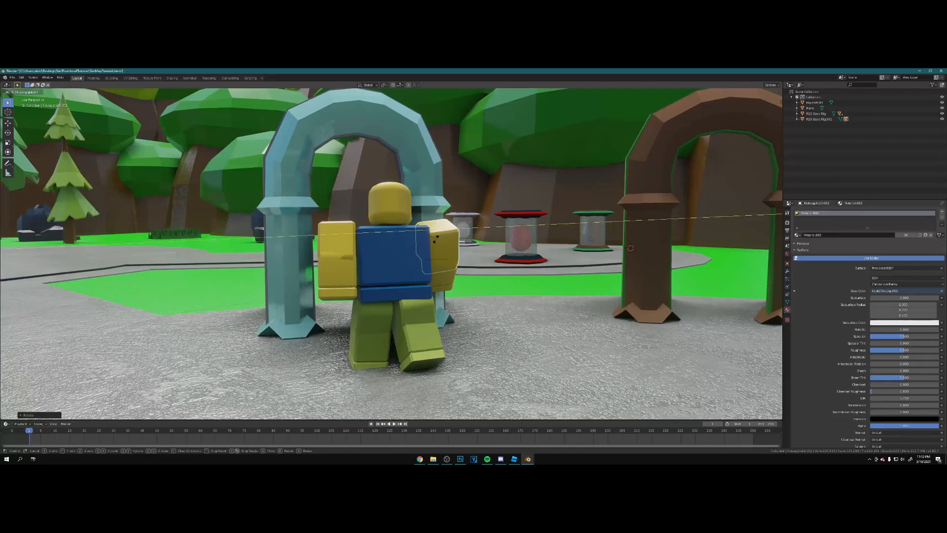
left_click(437, 239)
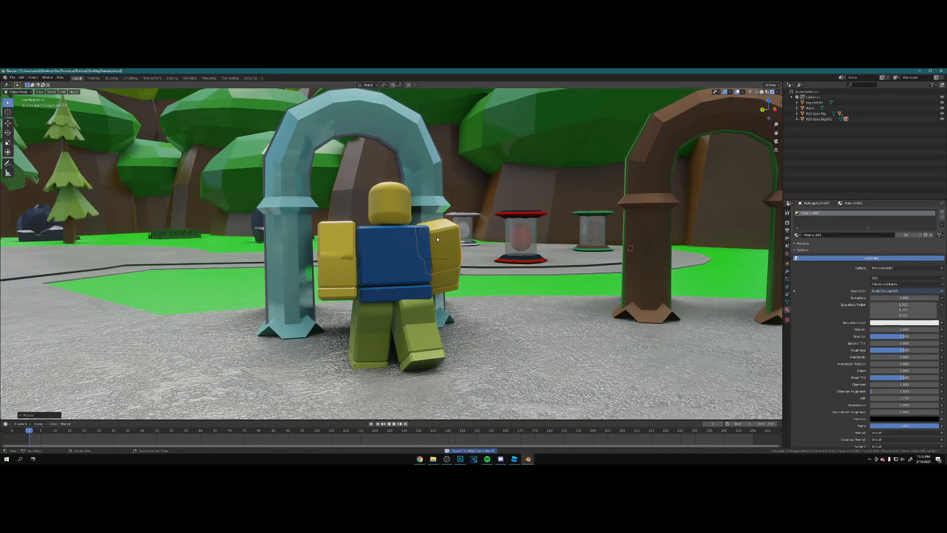
Nudge the left arm along X and Z so it sits against the shoulder of the torso.
key("shift+grave")
key("d")
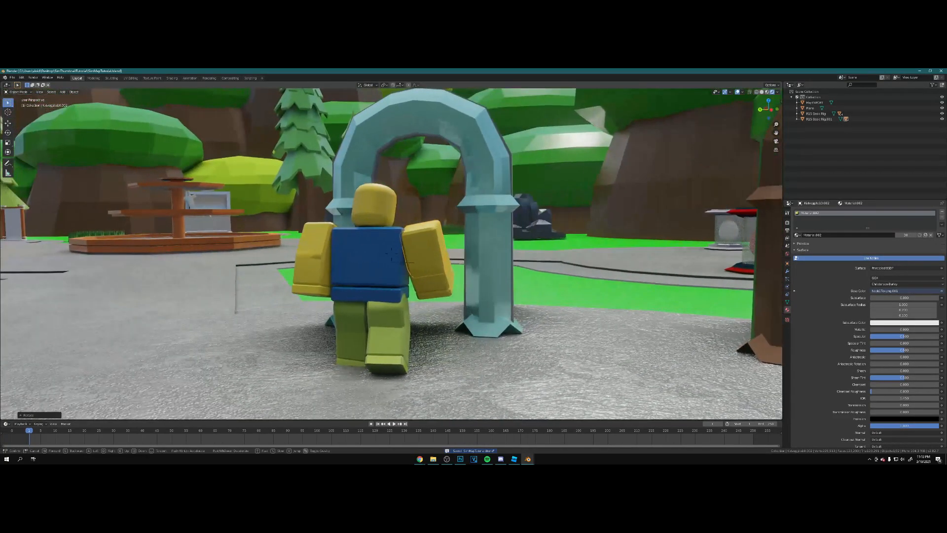
key("a")
key("s")
left_click(389, 254)
key("g")
key("x")
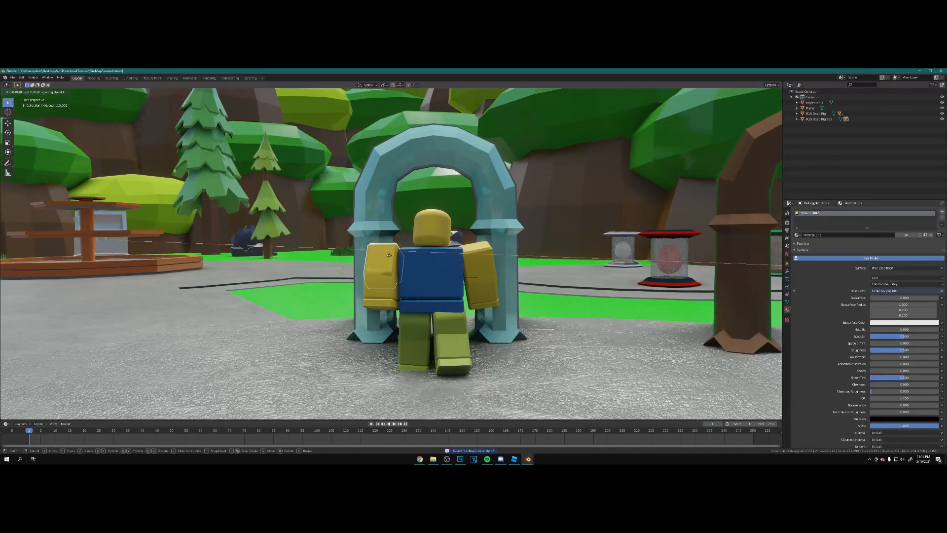
left_click(389, 255)
key("g")
key("z")
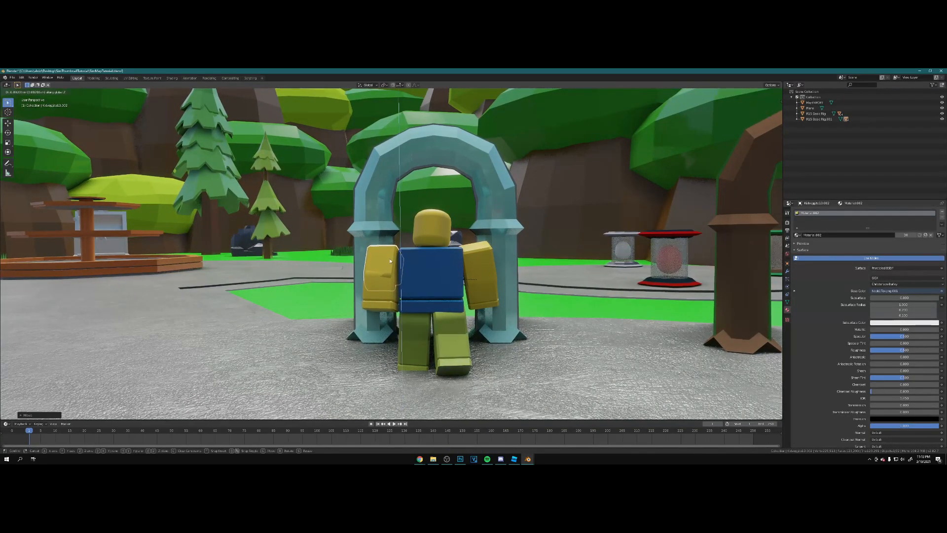
left_click(426, 266)
key("a")
key("shift+grave")
left_click(438, 261)
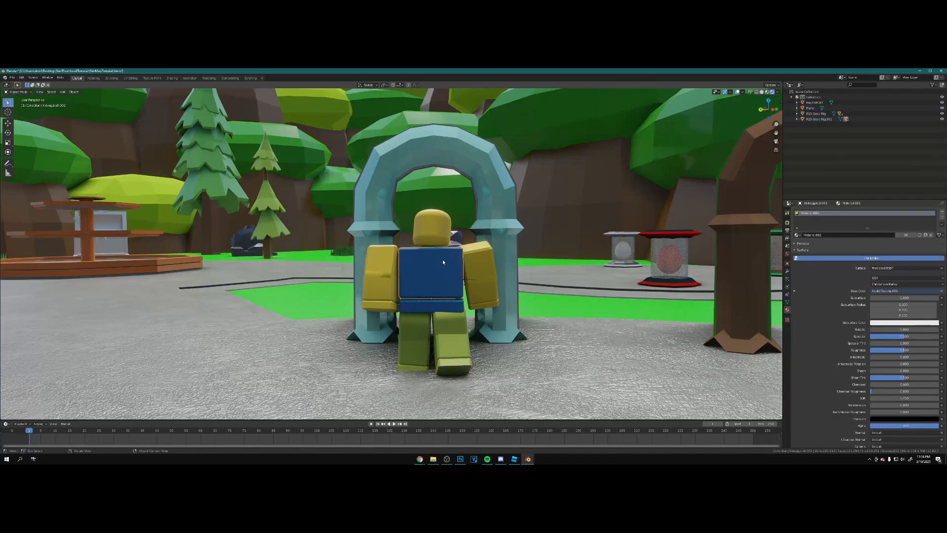
Rotate the left arm about Y to refine its backward swing as seen from the character's side.
key("shift+grave")
key("a")
key("w")
left_click(508, 249)
key("r")
key("y")
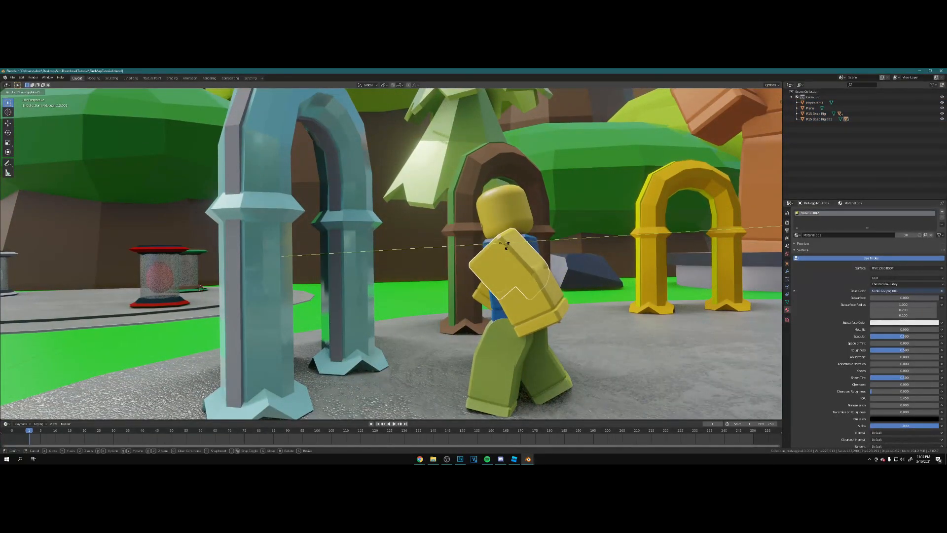
Finish rotating the left arm of the character at the blue arch and save the file.
left_click(509, 246)
key("ctrl+s")
From behind the character at the blue arch, rotate its left arm about the Y axis and about the X axis.
key("shift+grave")
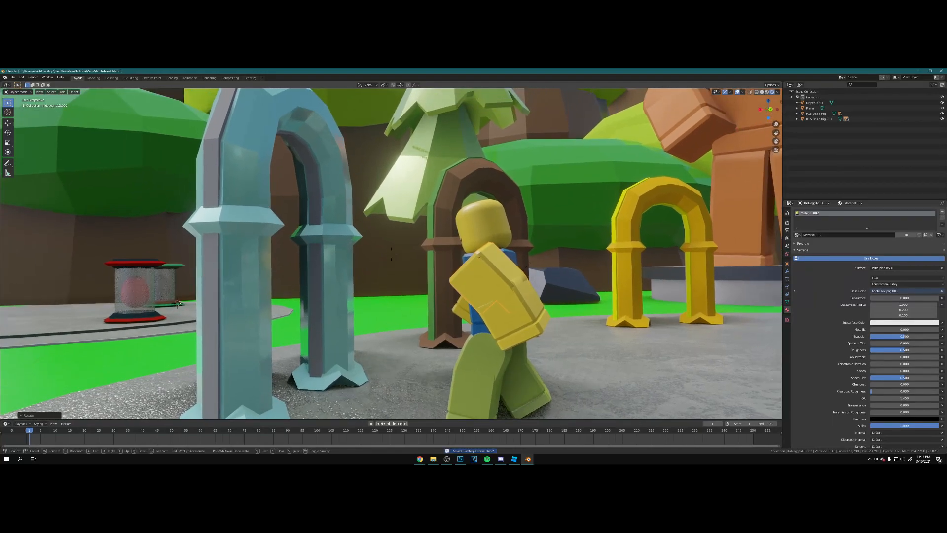
key("s")
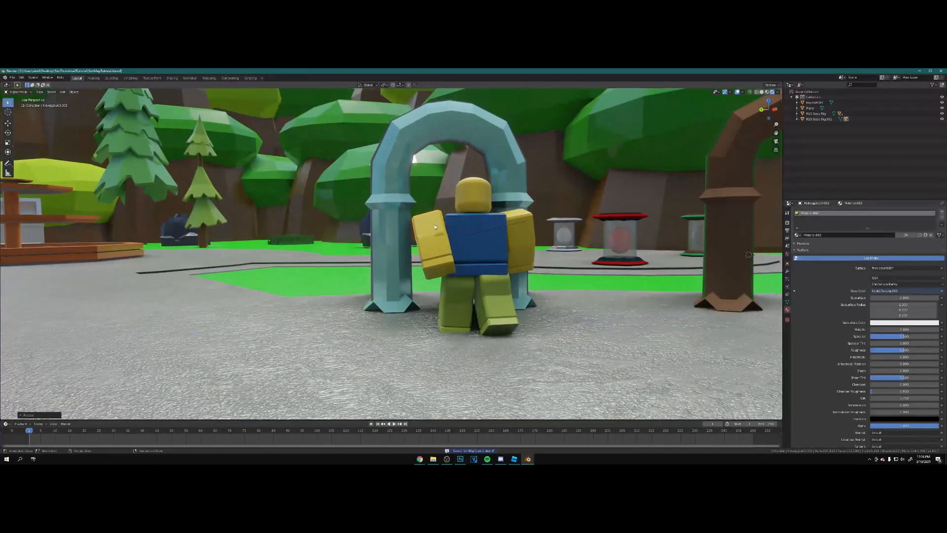
left_click(434, 224)
key("r")
key("y")
left_click(433, 227)
key("r")
key("x")
left_click(439, 220)
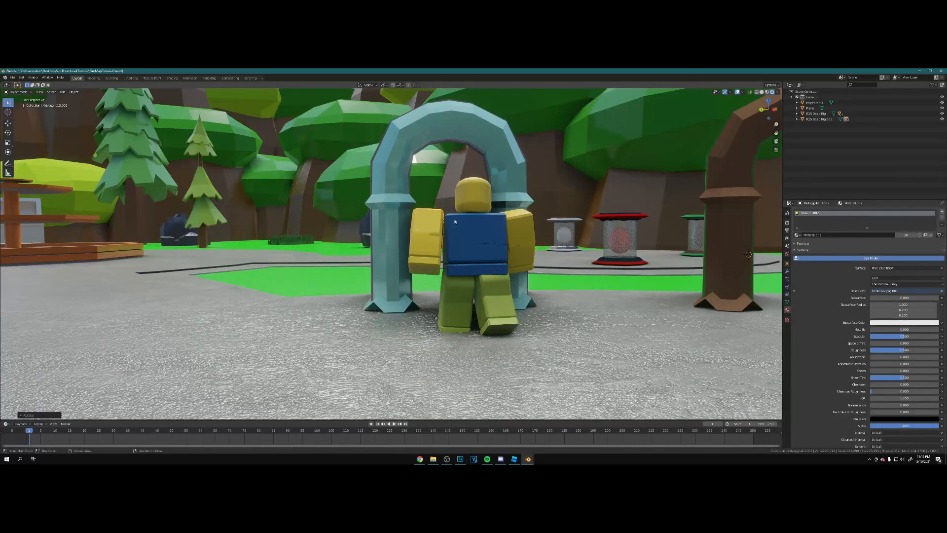
Save the file, move the same character's left arm along the Z axis and adjust its rotation beside the torso.
left_click(464, 220)
key("ctrl+s")
key("g")
key("z")
left_click(450, 222)
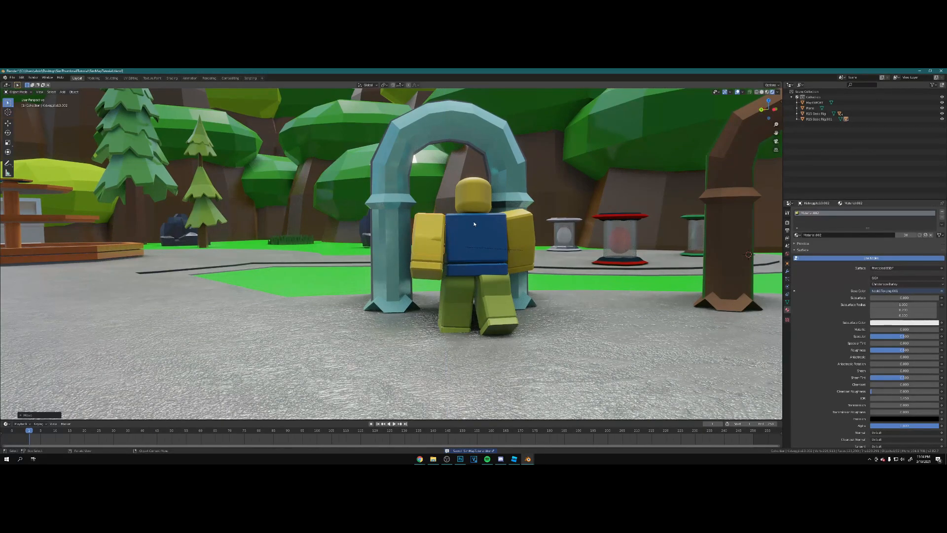
left_click(472, 223)
Frame both characters, the blue arch and the forest background together at ground level.
key("d")
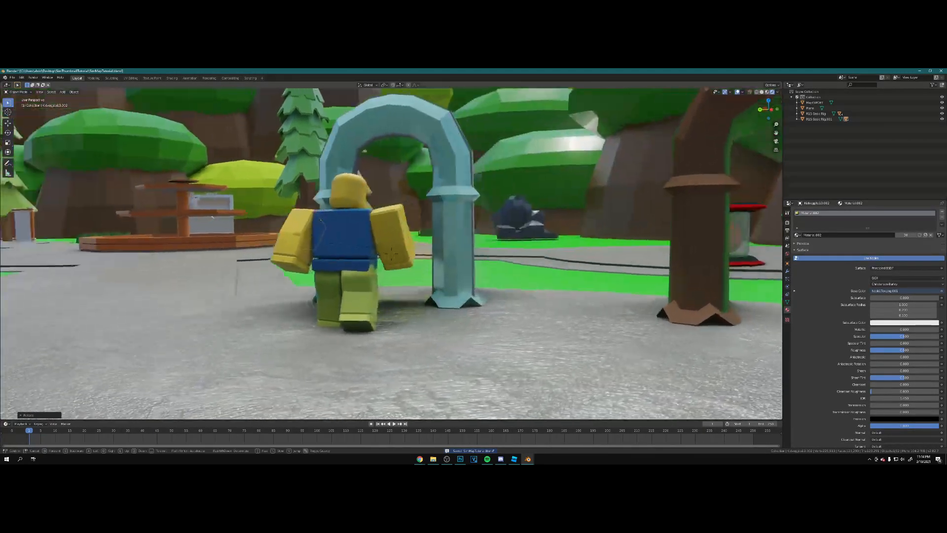
key("s")
key("a")
key("w")
key("d")
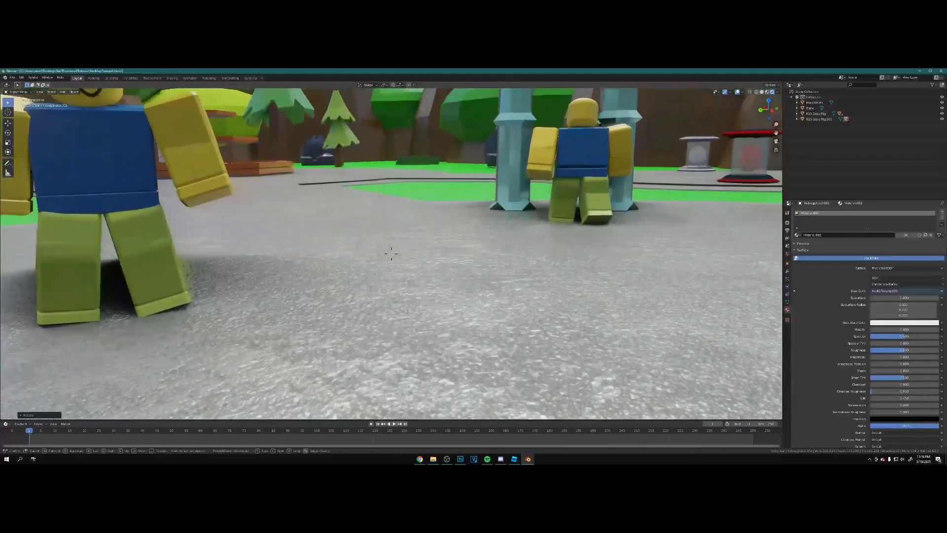
key("s")
key("a")
key("d")
key("s")
key("w")
key("a")
key("w")
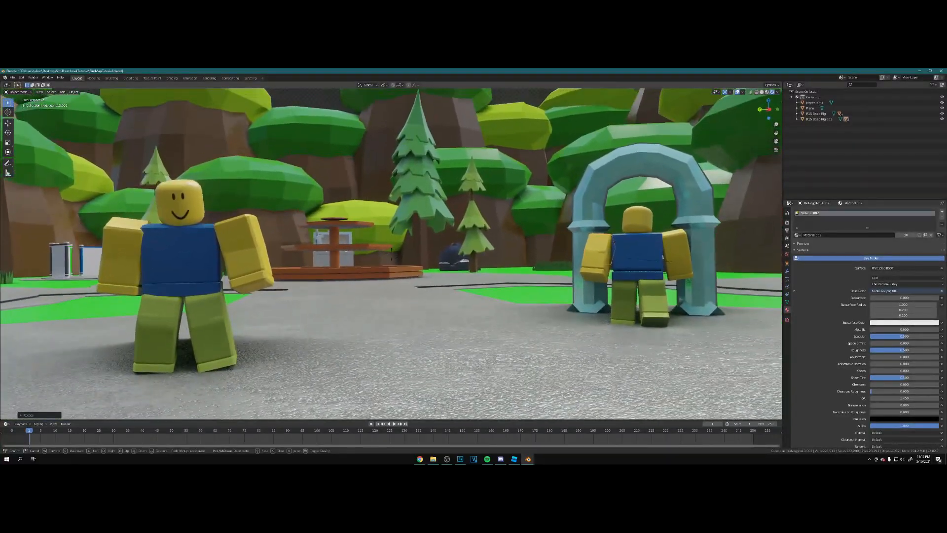
left_click(392, 256)
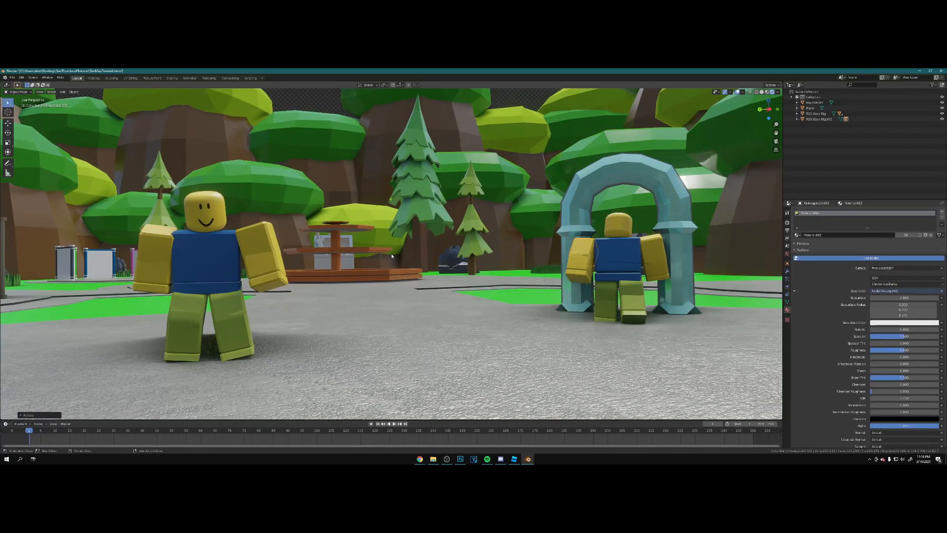
middle_click_drag(392, 256, 439, 229)
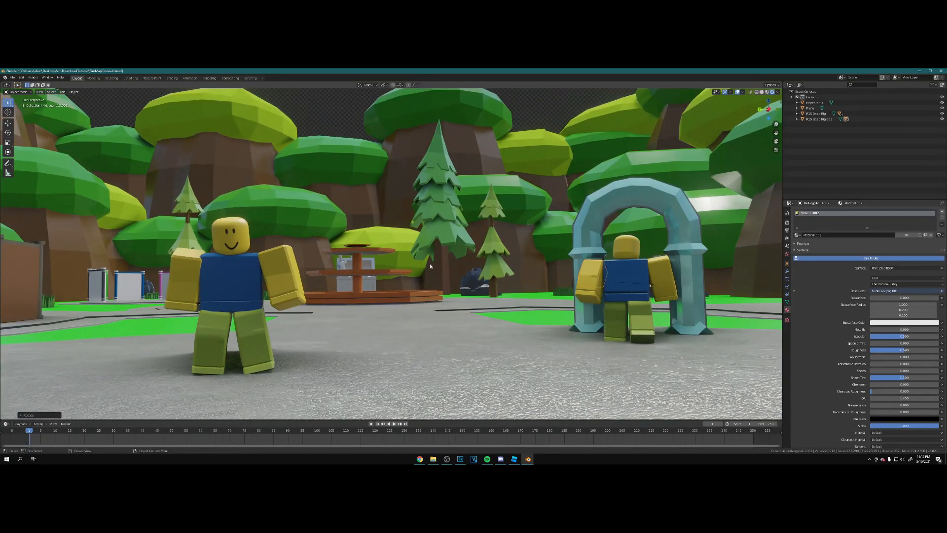
Add a Sun light to the scene.
key("shift+a")
mouse_move(430, 263)
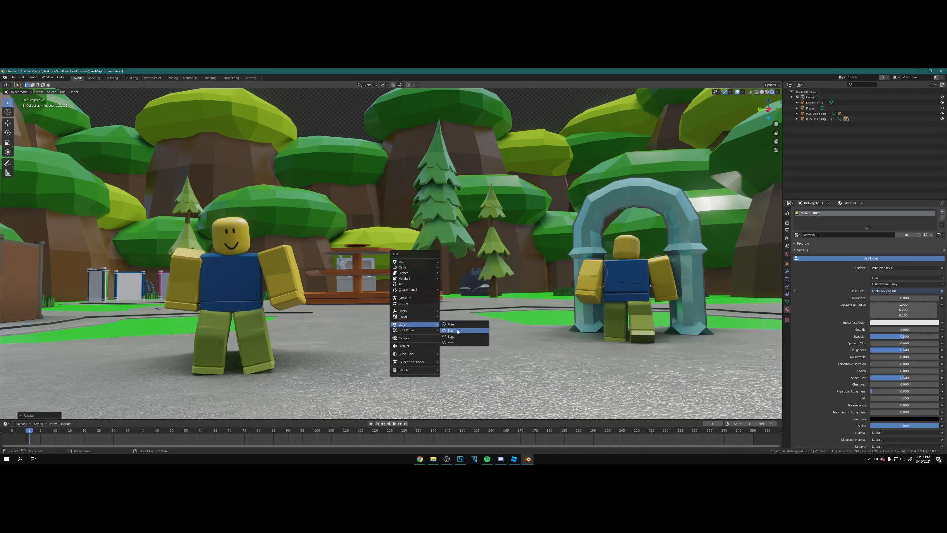
left_click(458, 332)
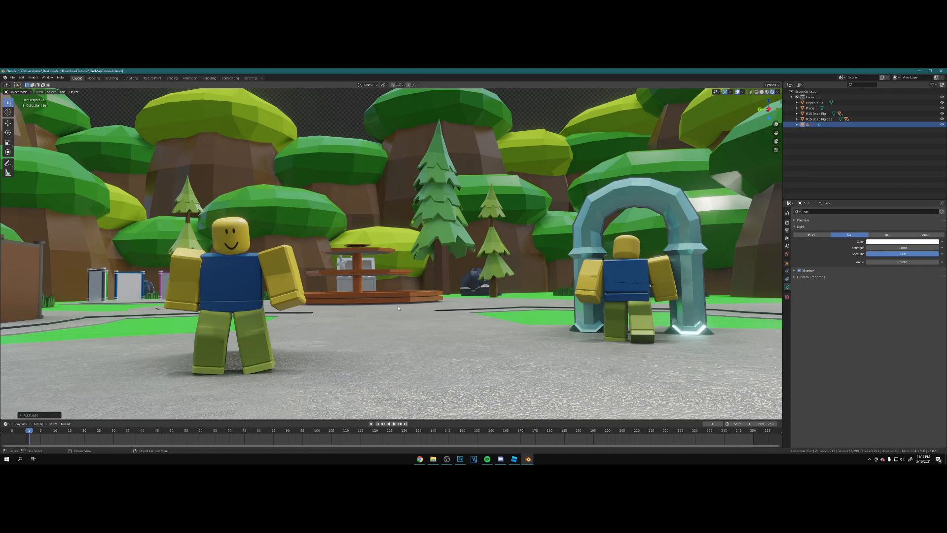
Move the sun light across the map toward the far side beyond the fountain.
scroll(428, 291, "down", 4)
middle_click_drag(428, 292, 437, 304)
scroll(437, 304, "down", 7)
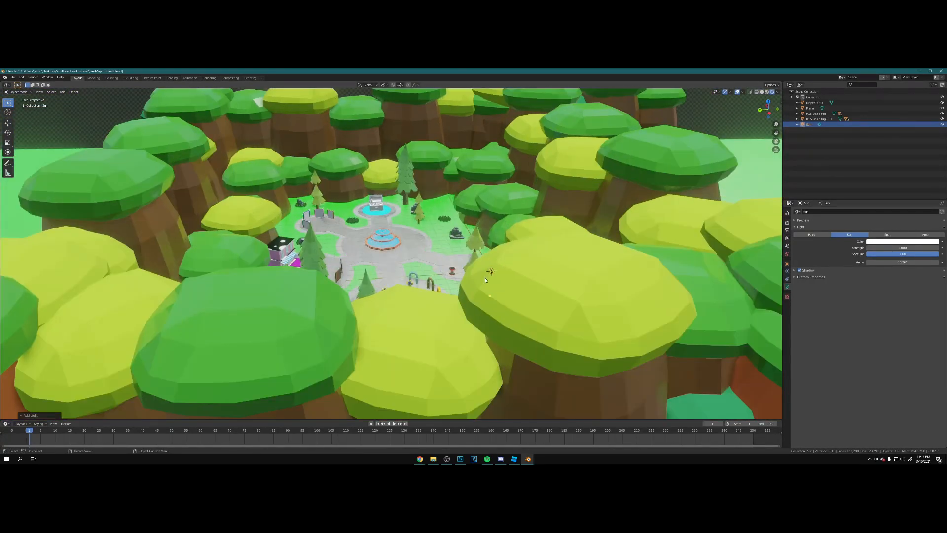
middle_click_drag(485, 280, 489, 269)
scroll(489, 269, "up", 1)
key("g")
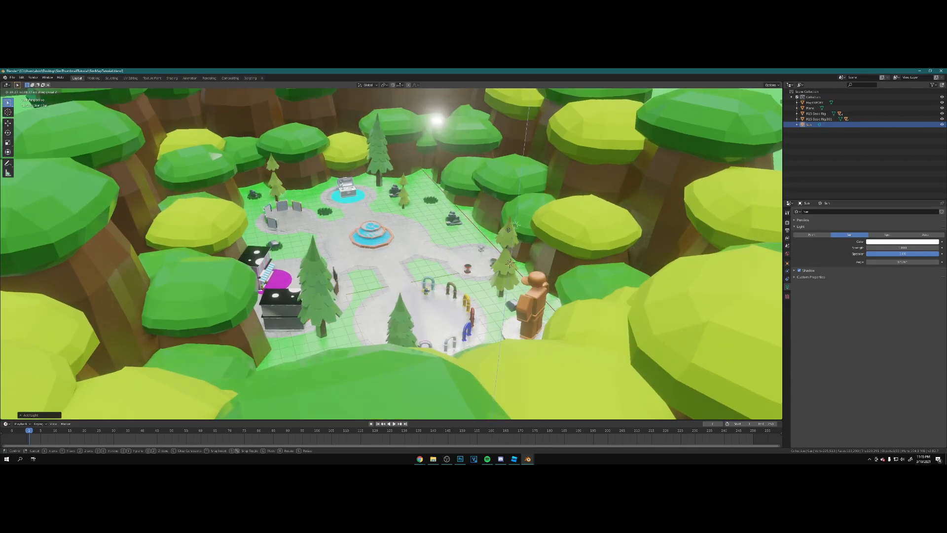
left_click(523, 169)
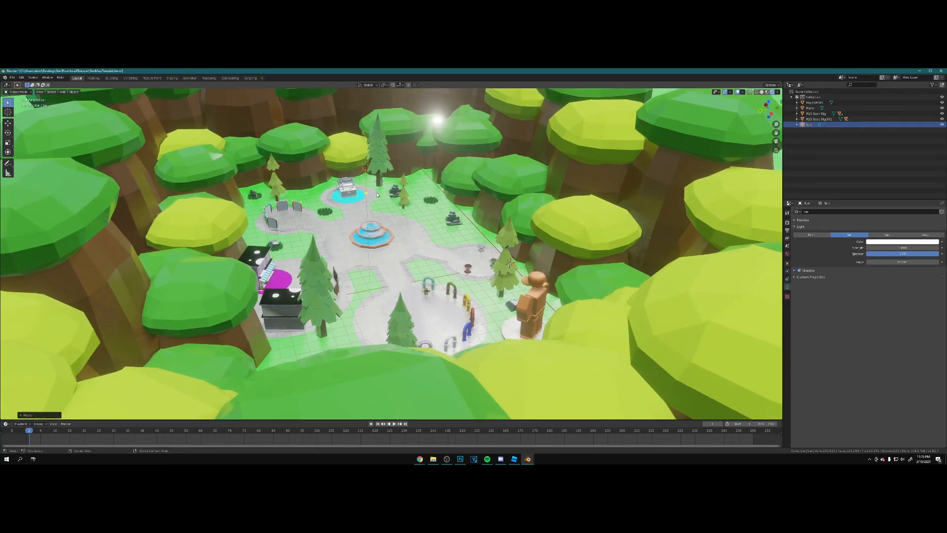
scroll(356, 208, "up", 3)
scroll(355, 208, "down", 1)
middle_click_drag(336, 144, 318, 132)
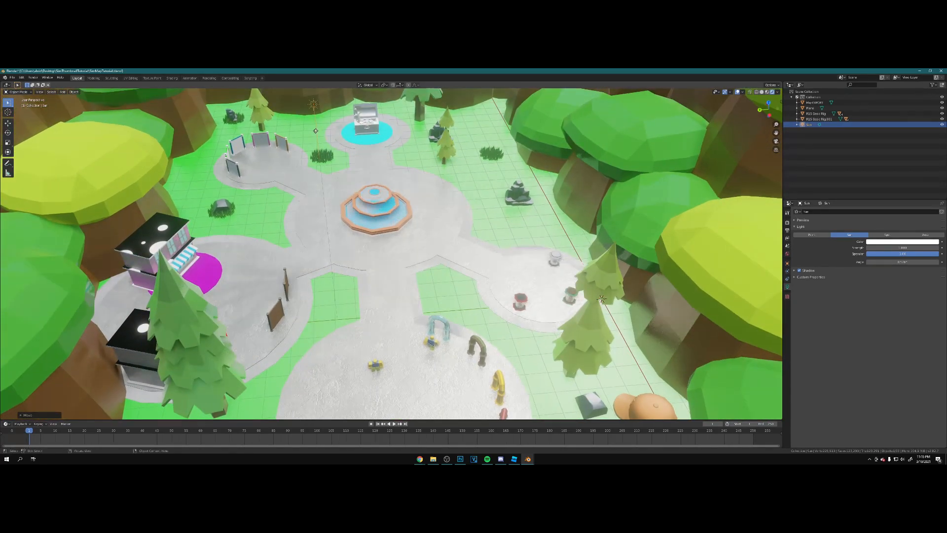
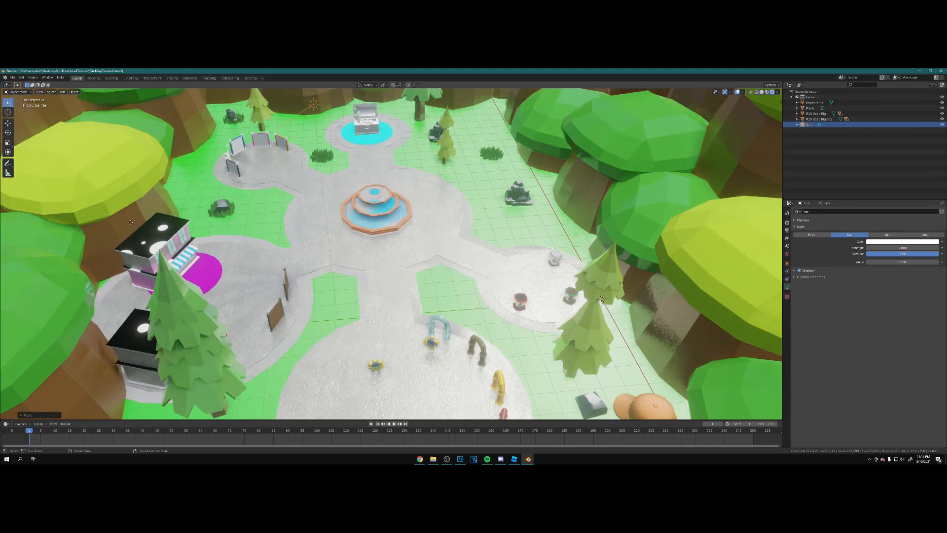
Rotate the sun light while viewing both characters at ground level to change how the scene is lit.
key("shift+grave")
key("w")
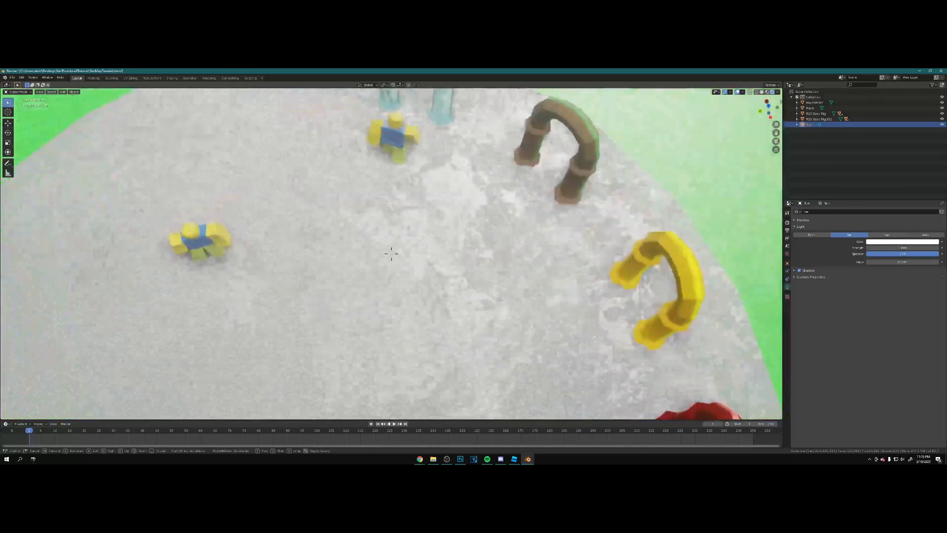
key("s")
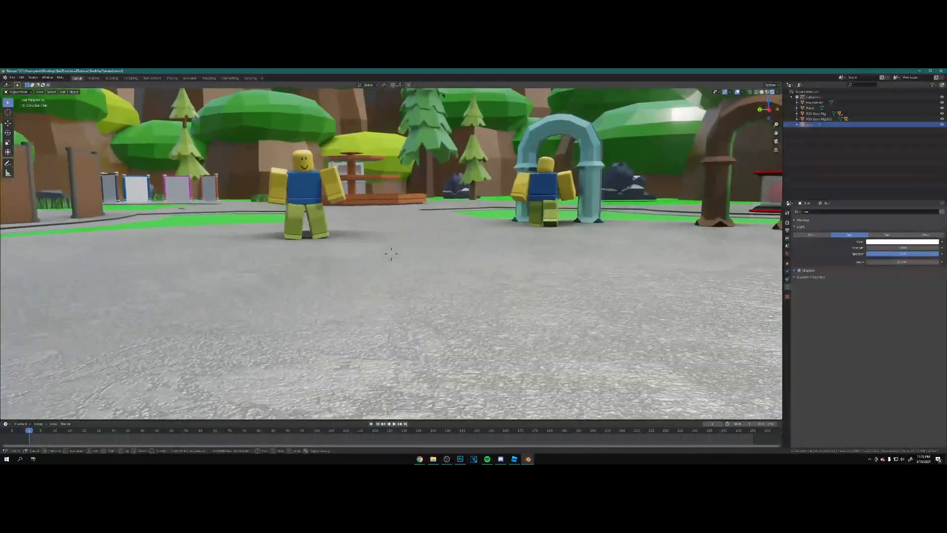
key("w")
key("r")
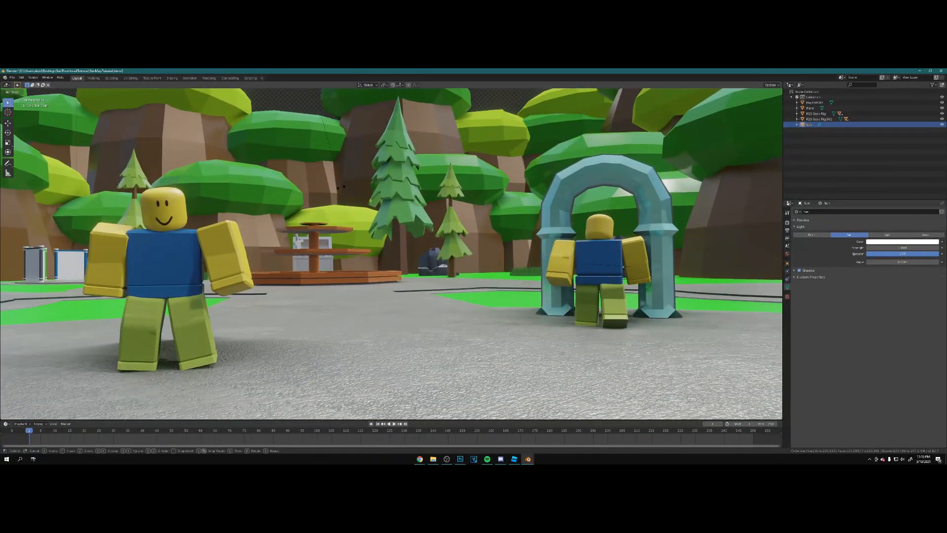
left_click(226, 223)
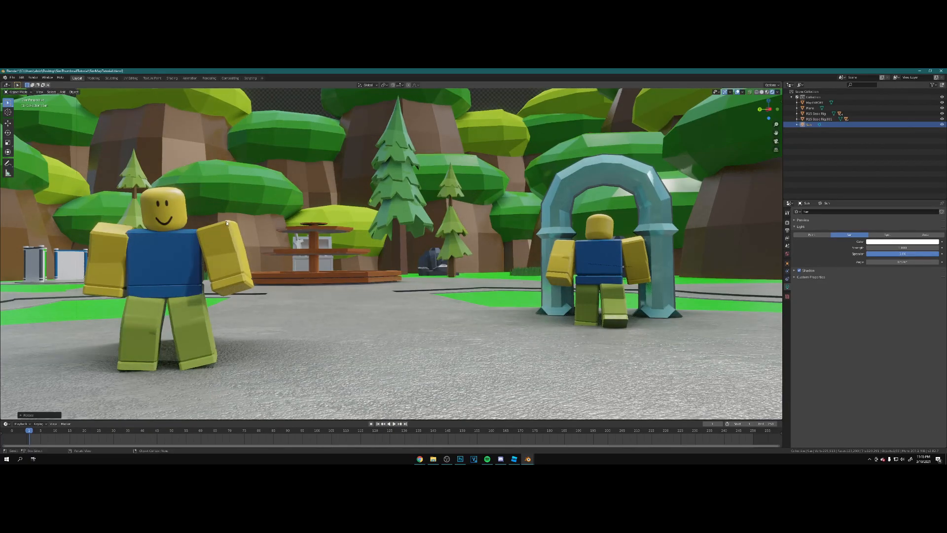
key("r")
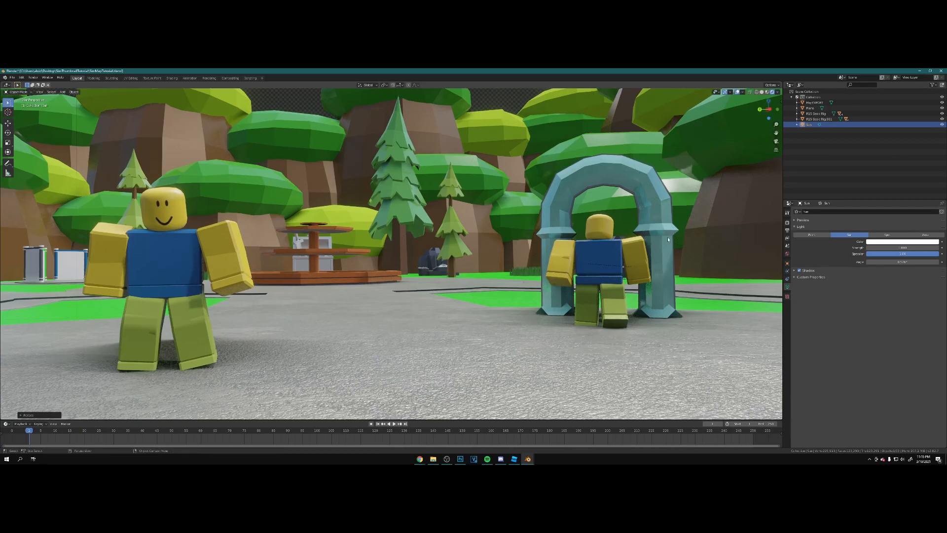
Increase the sun light's strength and keep its specular value.
left_click_drag(893, 248, 916, 247)
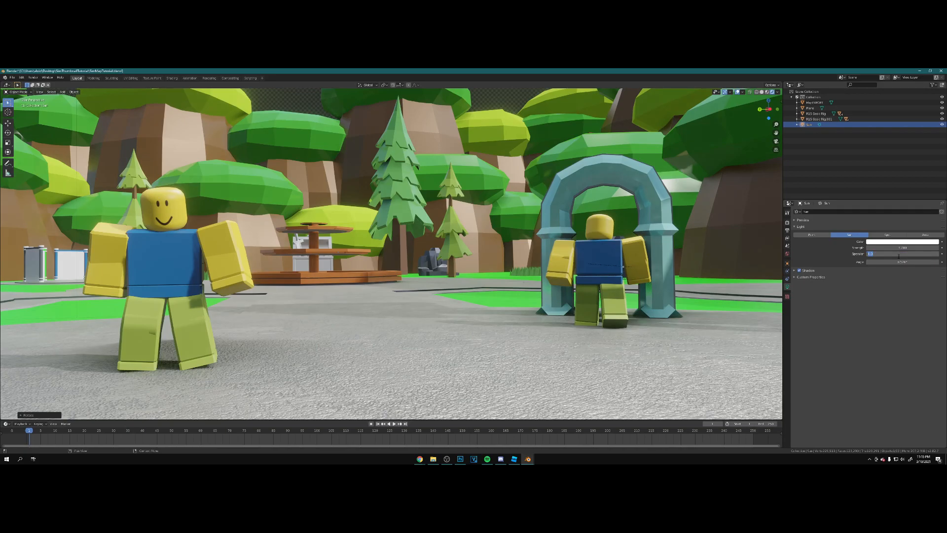
key("Return")
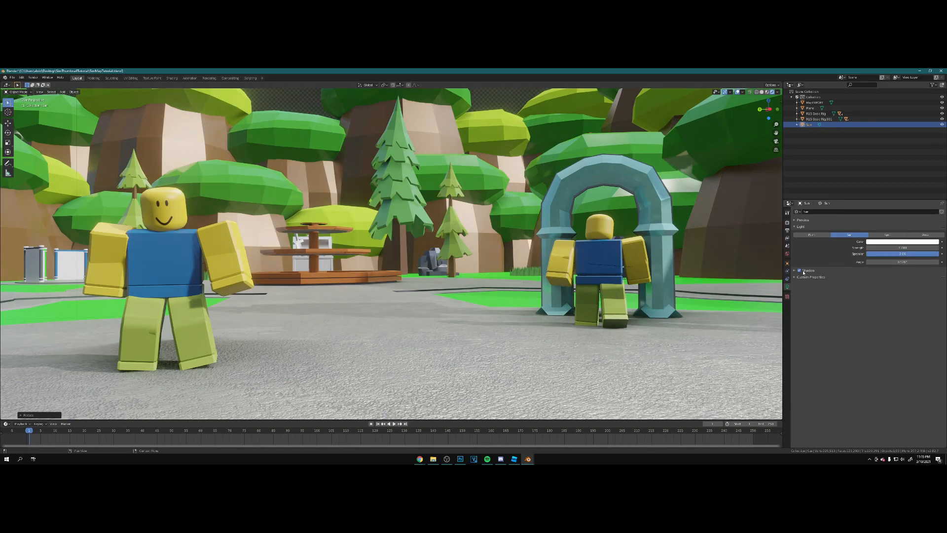
Rotate the sun light freely and about the Y axis to redirect the light over the characters.
key("r")
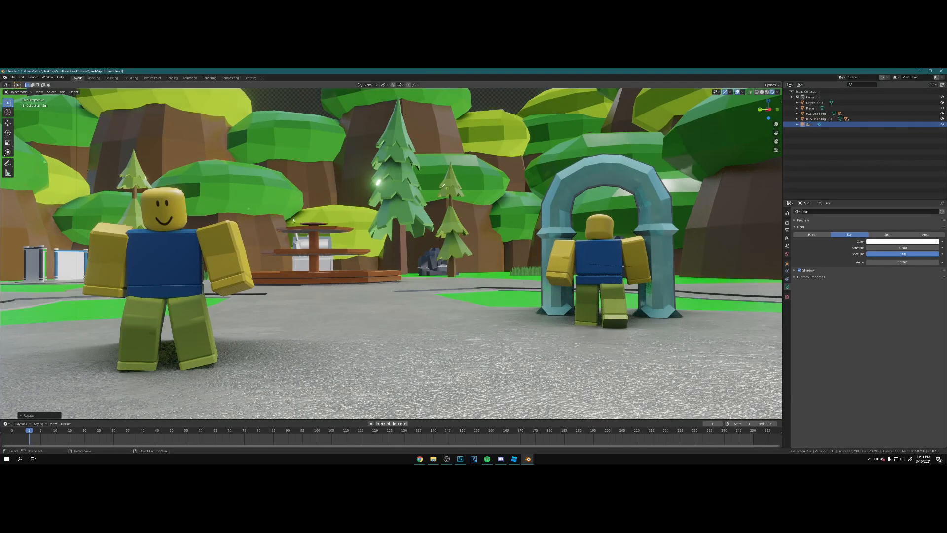
key("r")
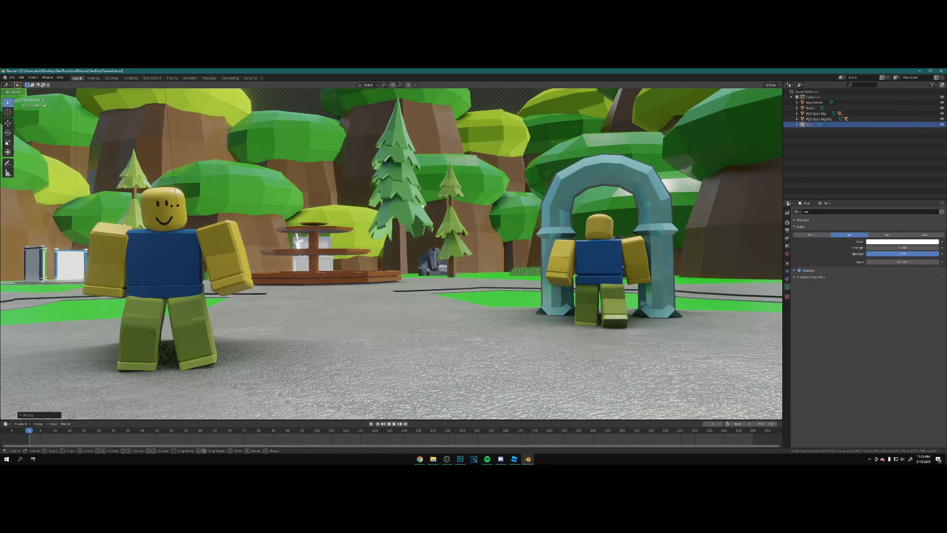
key("x")
key("y")
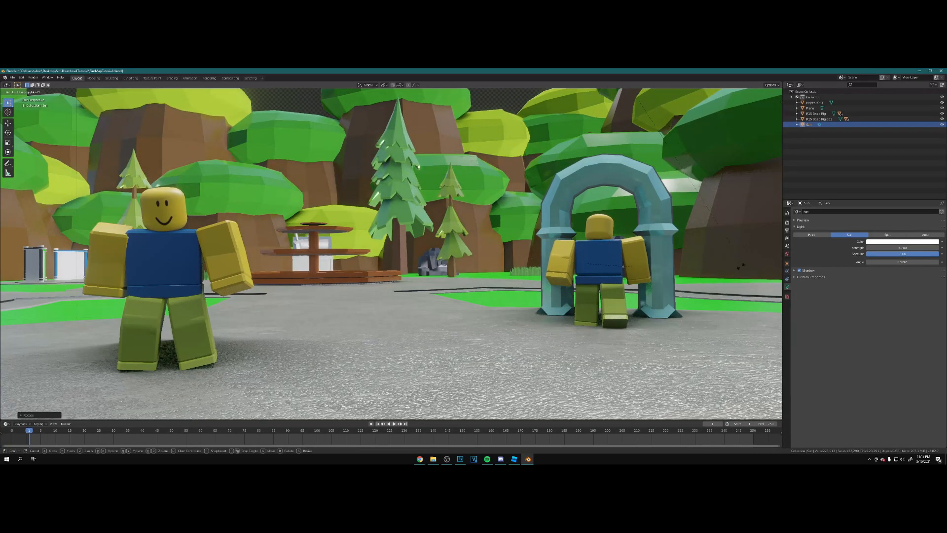
left_click(416, 303)
Examine the sun's lighting and shadows across the whole map from above.
scroll(471, 264, "down", 3)
middle_click_drag(458, 245, 444, 311)
scroll(444, 252, "down", 4)
middle_click_drag(444, 251, 442, 241)
scroll(442, 241, "up", 6)
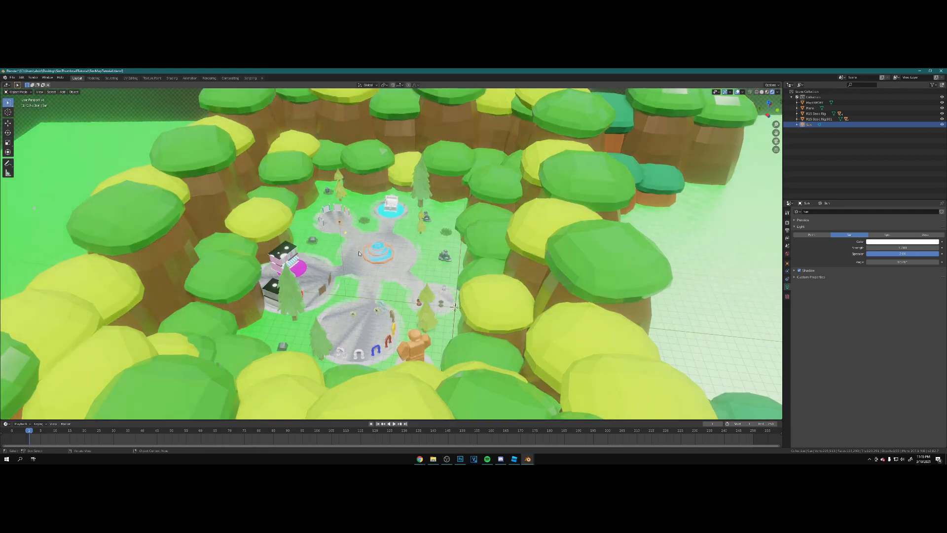
left_click_drag(323, 197, 331, 209)
scroll(332, 210, "up", 4)
Adjust the sun light's strength with both characters and the blue arch framed at ground level.
key("shift+grave")
key("w")
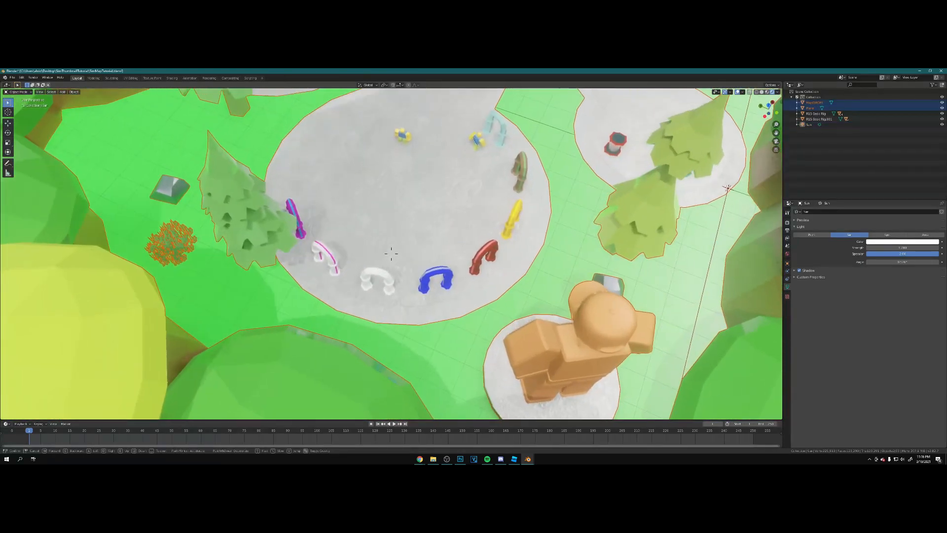
key("w")
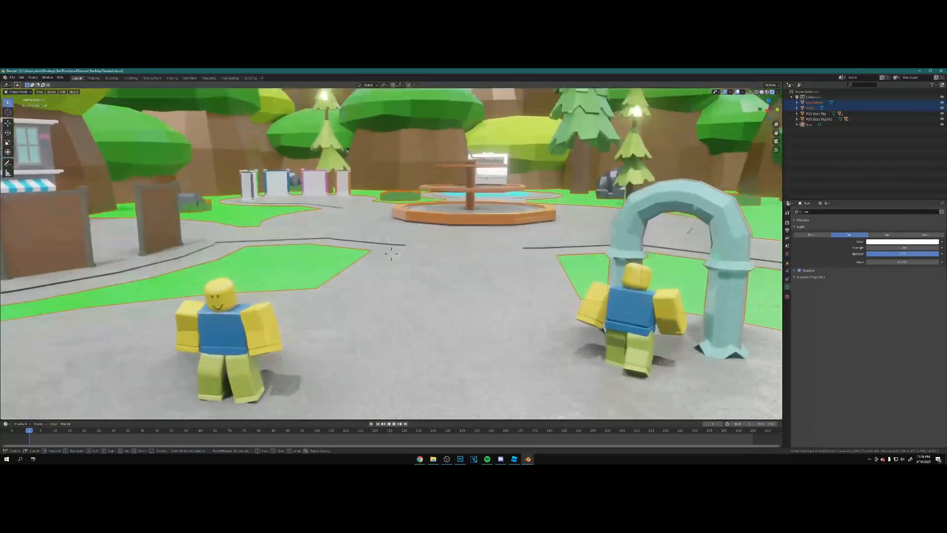
key("s")
key("s")
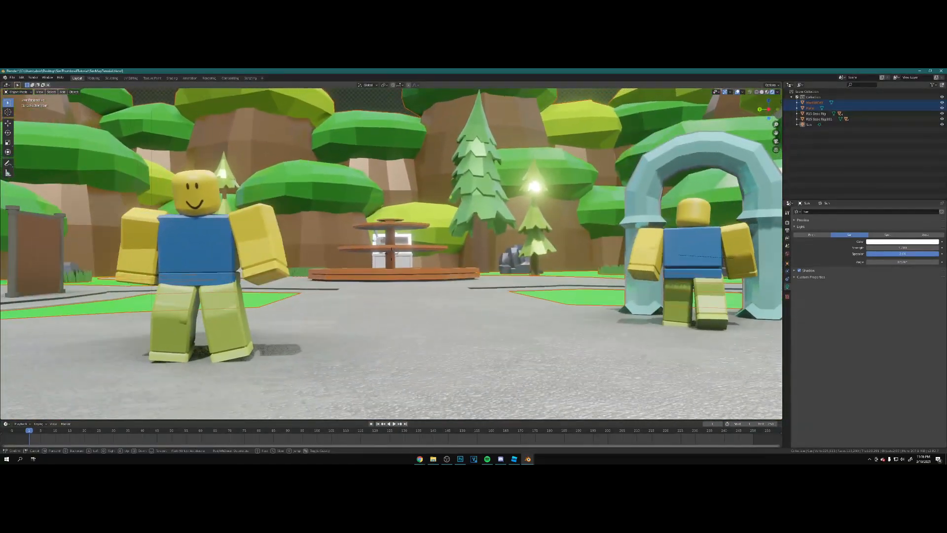
key("s")
key("d")
left_click(391, 253)
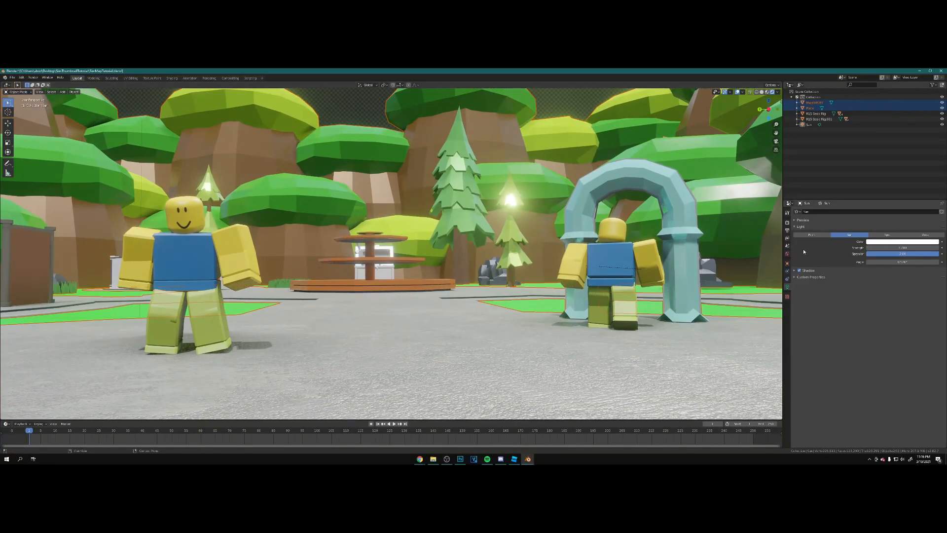
mouse_move(902, 248)
left_mouse_down()
mouse_move(876, 248)
mouse_move(923, 248)
mouse_move(883, 247)
mouse_move(895, 247)
left_mouse_up()
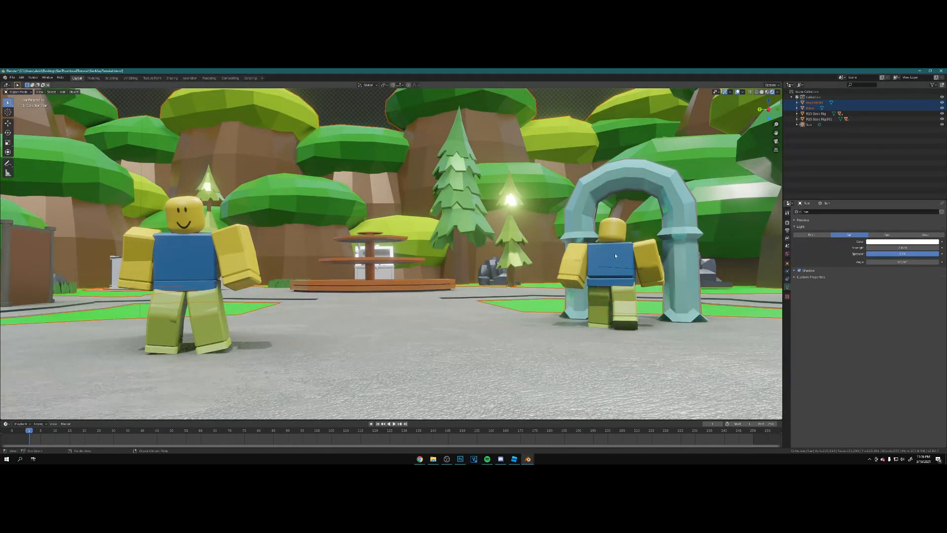
key("g")
left_click(597, 271)
key("ctrl+z")
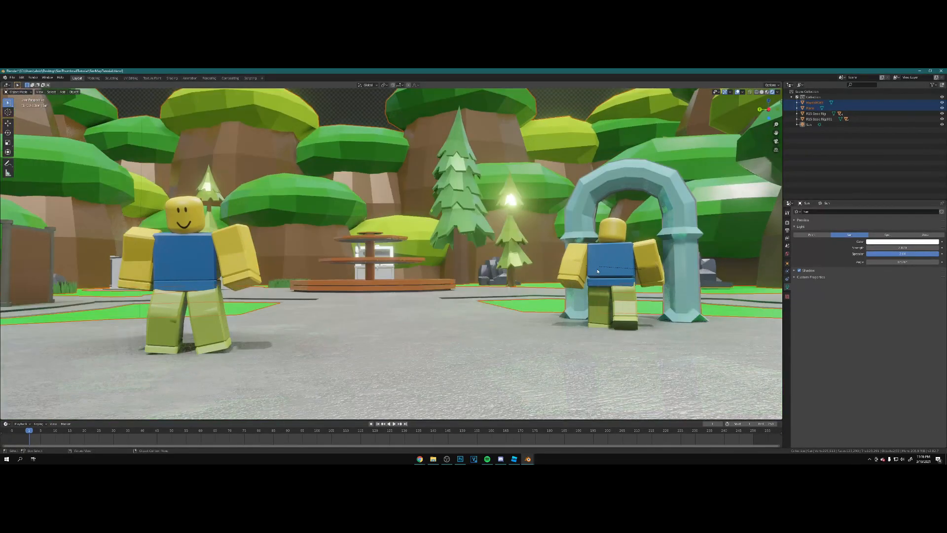
Select the sun light alone and rotate it to redirect the shadows cast by the characters.
left_click(814, 120)
left_click(811, 125)
key("r")
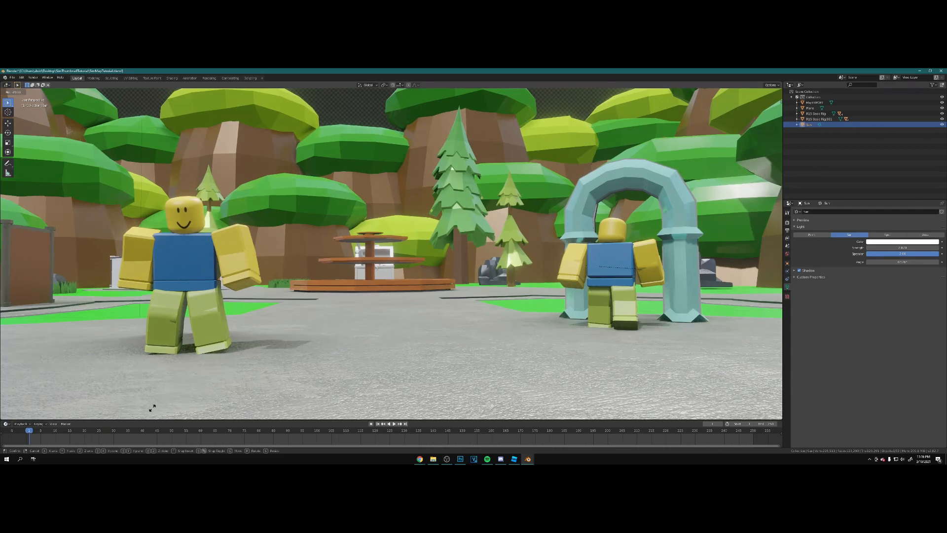
left_click(264, 386)
Select all parts of the character by the blue arch and duplicate it along the X axis, placing the copy farther back.
key("shift+grave")
key("s")
key("w")
key("s")
left_click(401, 254)
left_click(617, 248)
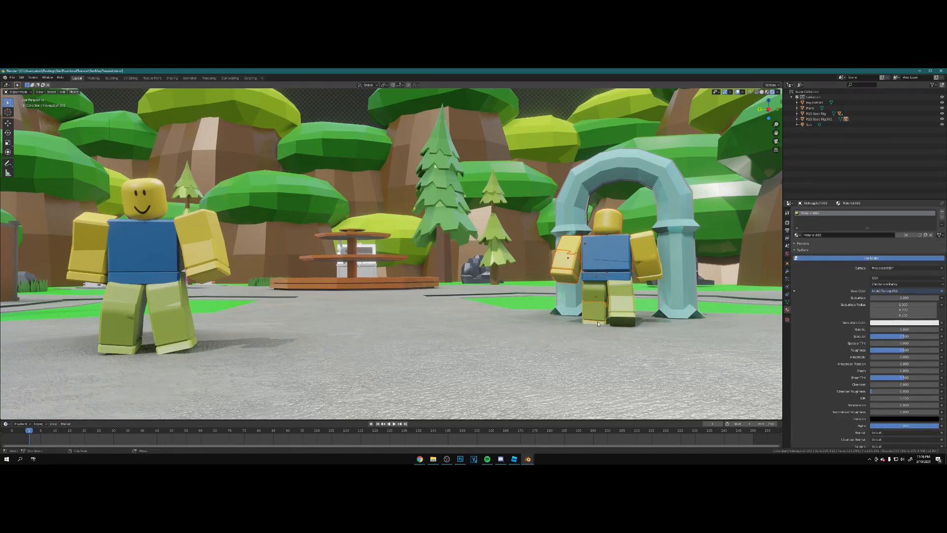
left_click(647, 261)
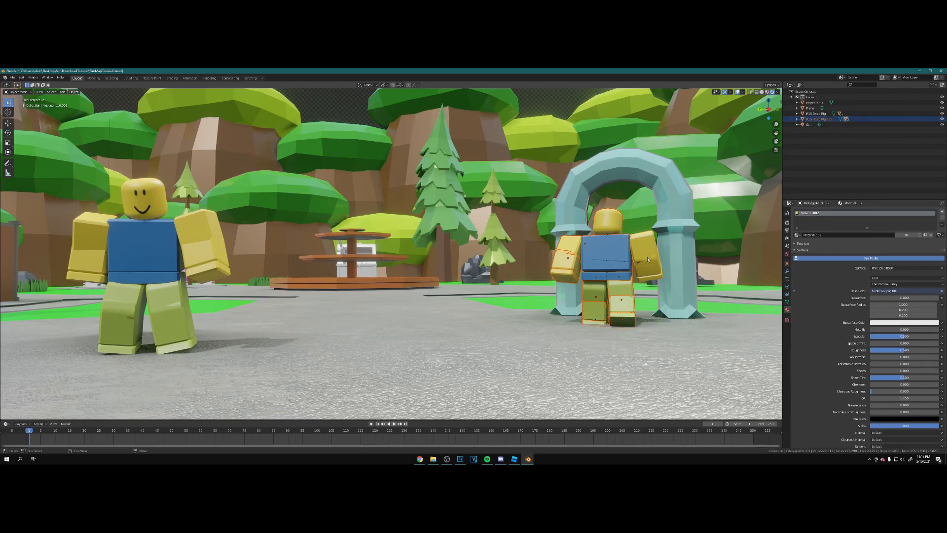
key("shift+d")
key("x")
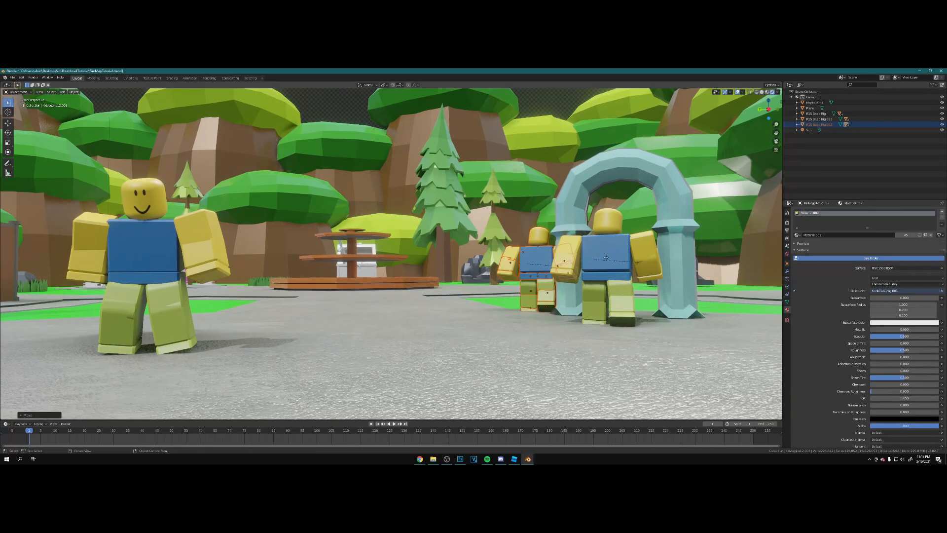
left_click(521, 279)
Move the duplicated character sideways into the gap between the other two characters.
key("g")
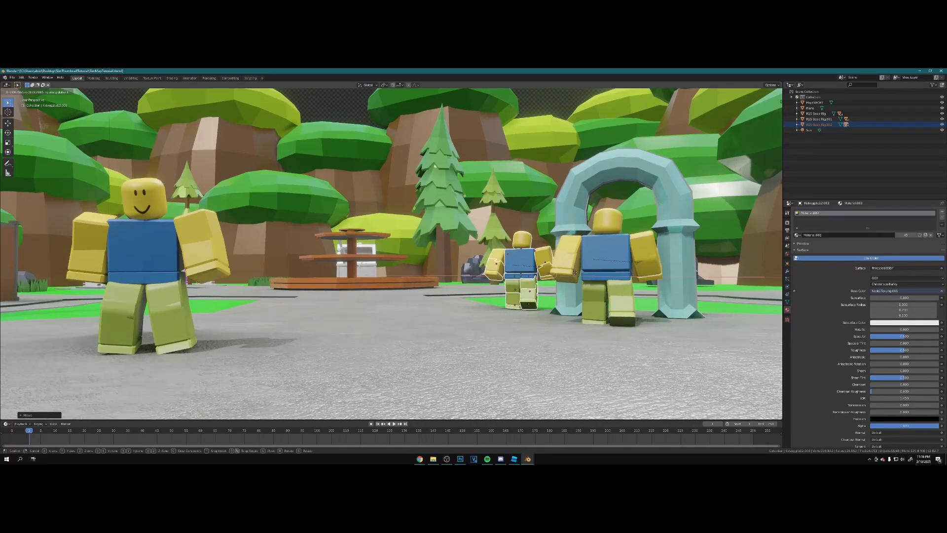
left_click(520, 278)
key("g")
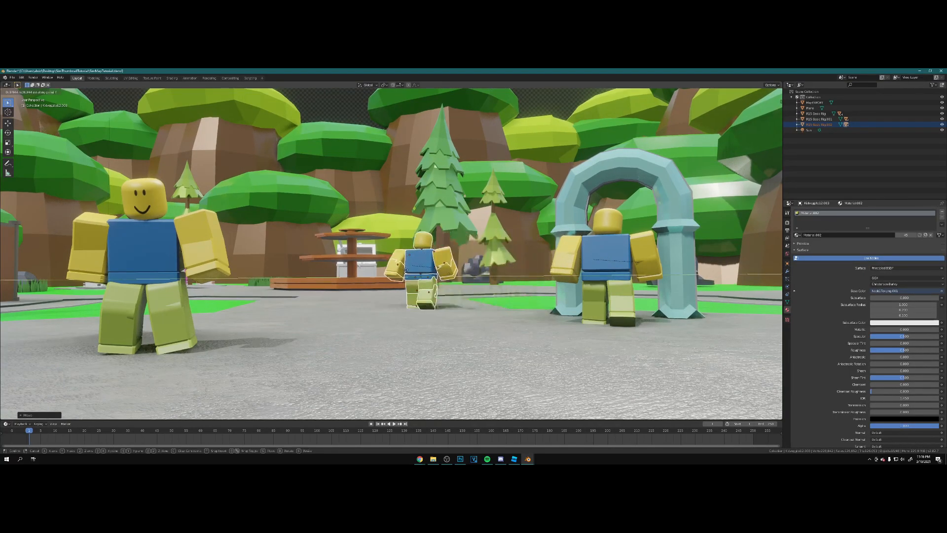
left_click(371, 269)
Push the duplicated character farther back along the X axis and rotate it about the Z axis.
key("shift+grave")
key("a")
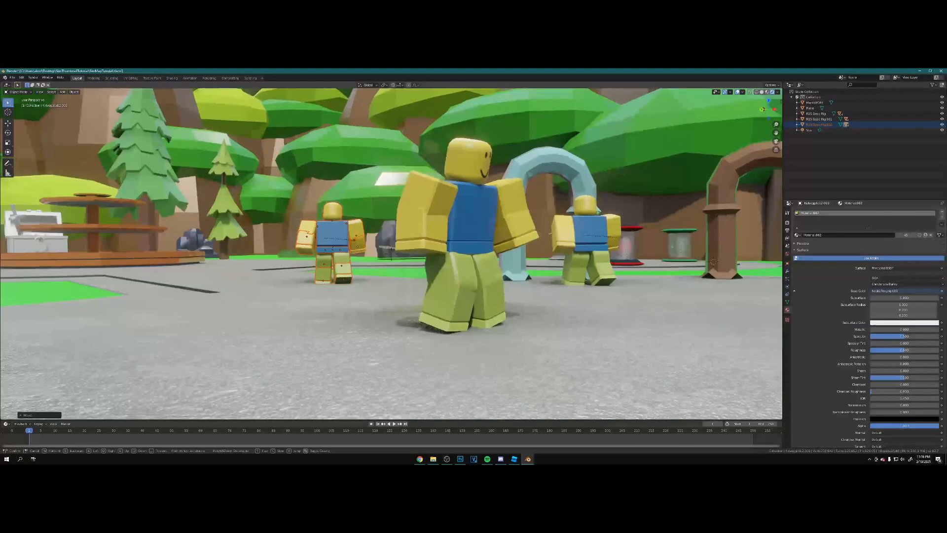
left_click(391, 254)
key("g")
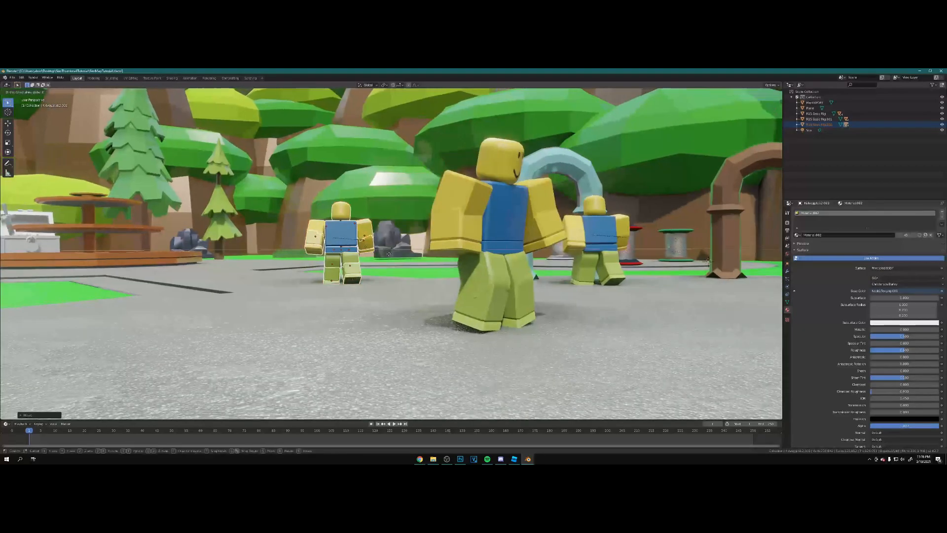
key("x")
left_click(273, 253)
key("r")
key("z")
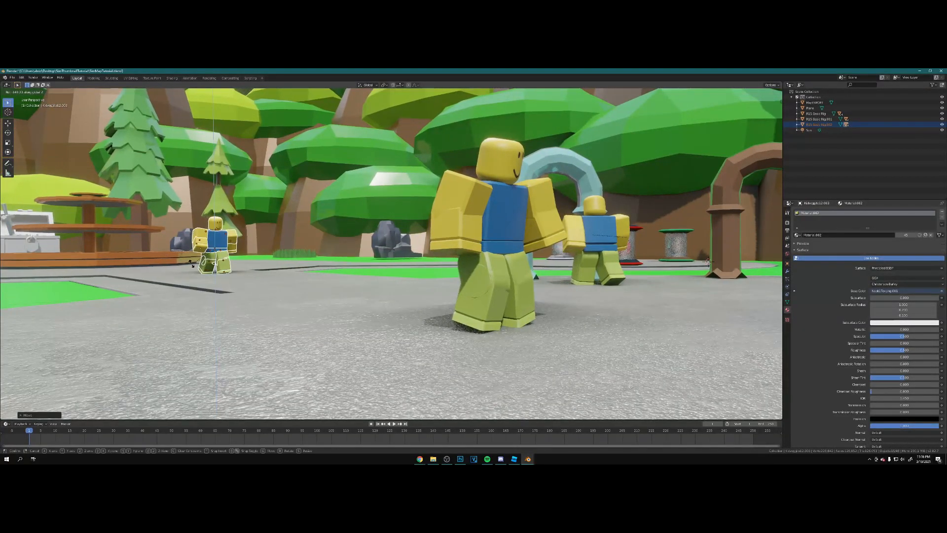
left_click(183, 260)
Fine-tune the background character's position in front of the round wooden platform, turn it about the Z axis, and save the file.
key("shift+grave")
key("d")
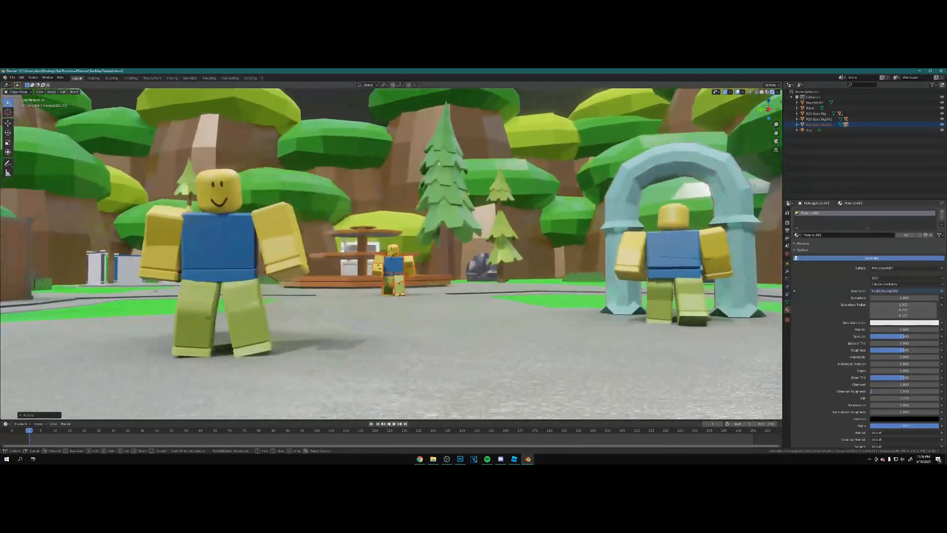
left_click(391, 254)
key("g")
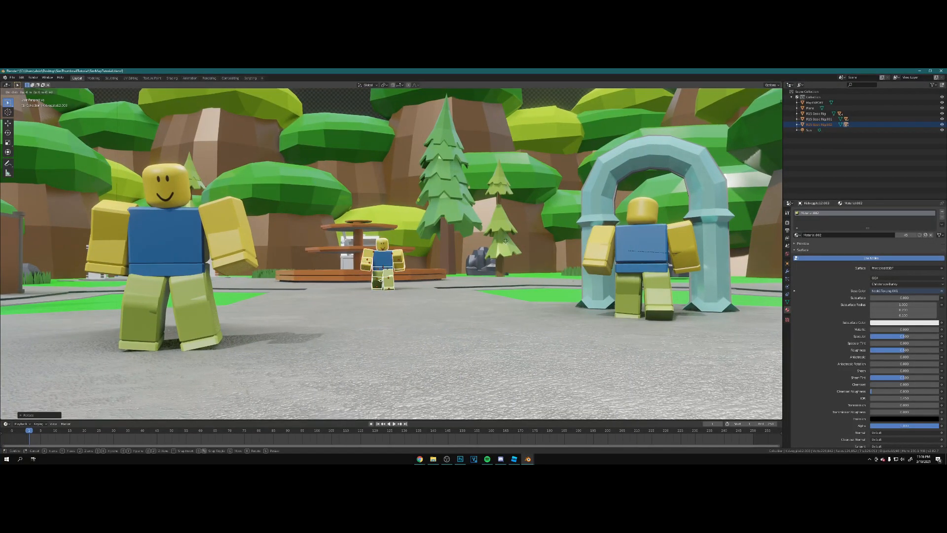
left_click(505, 240)
key("r")
key("z")
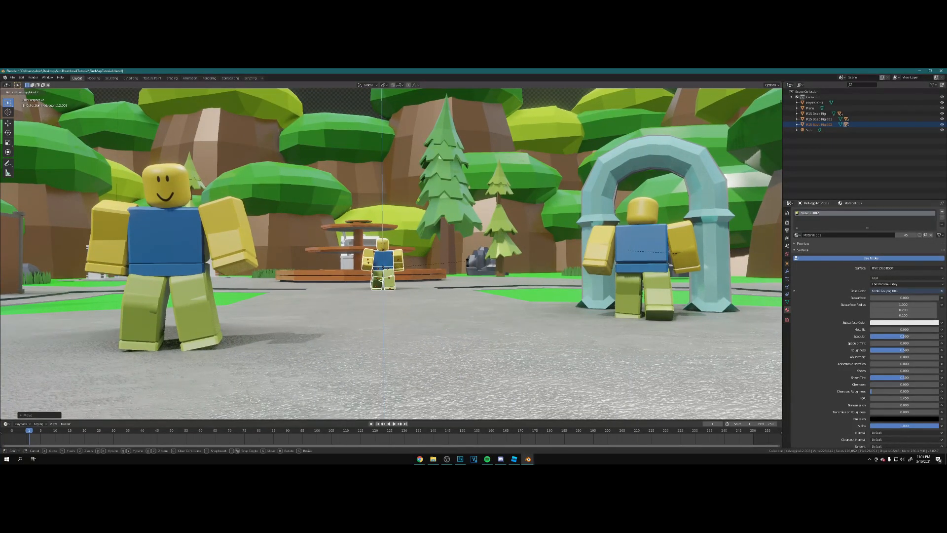
left_click(434, 292)
key("ctrl+s")
Deselect the background character and add a camera to the scene.
key("shift+grave")
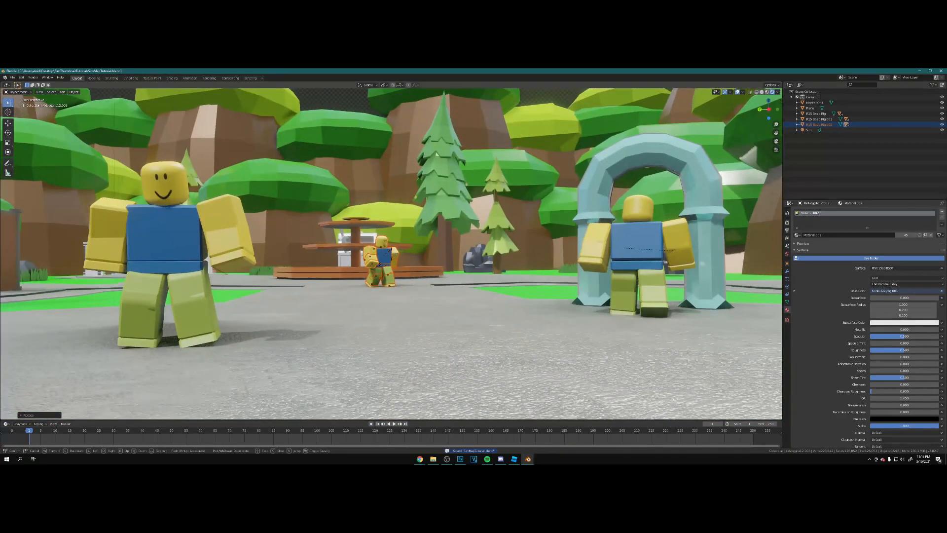
left_click(543, 94)
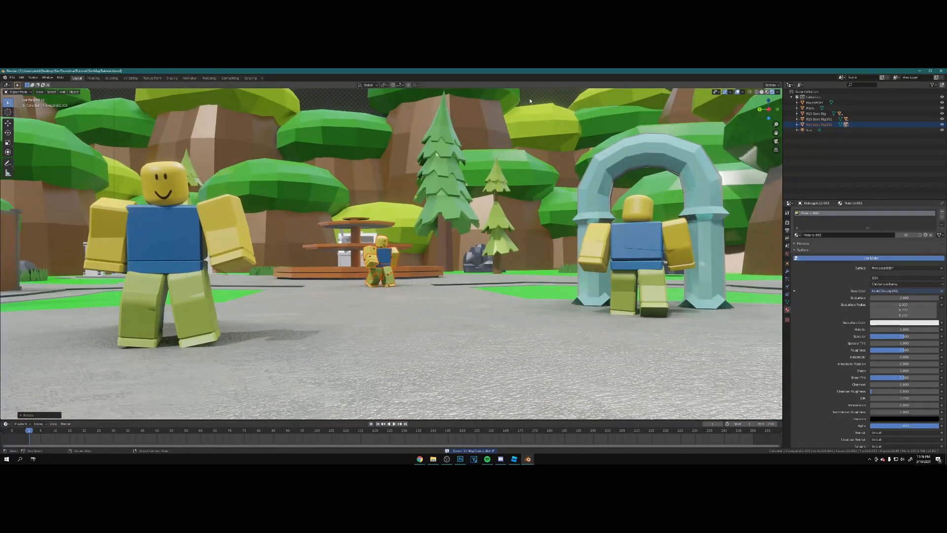
left_click(542, 95)
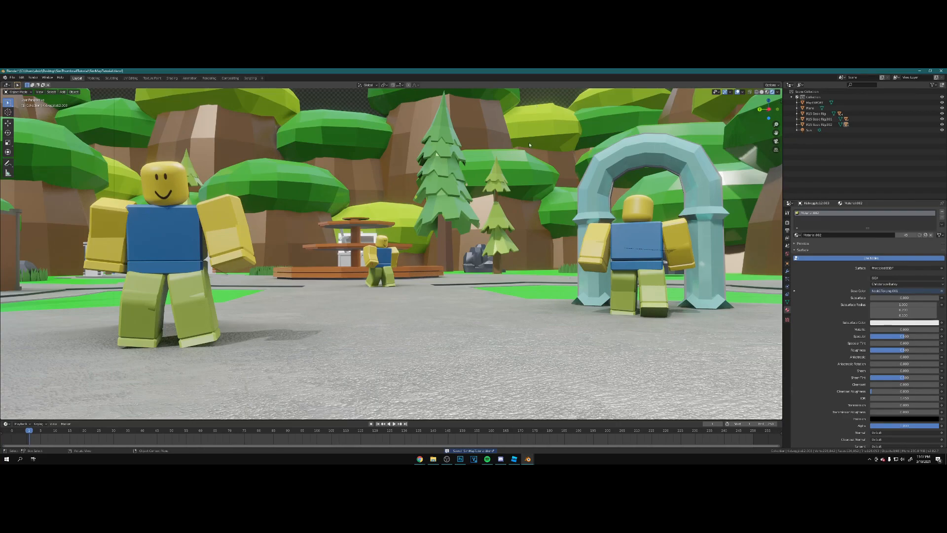
key("shift+a")
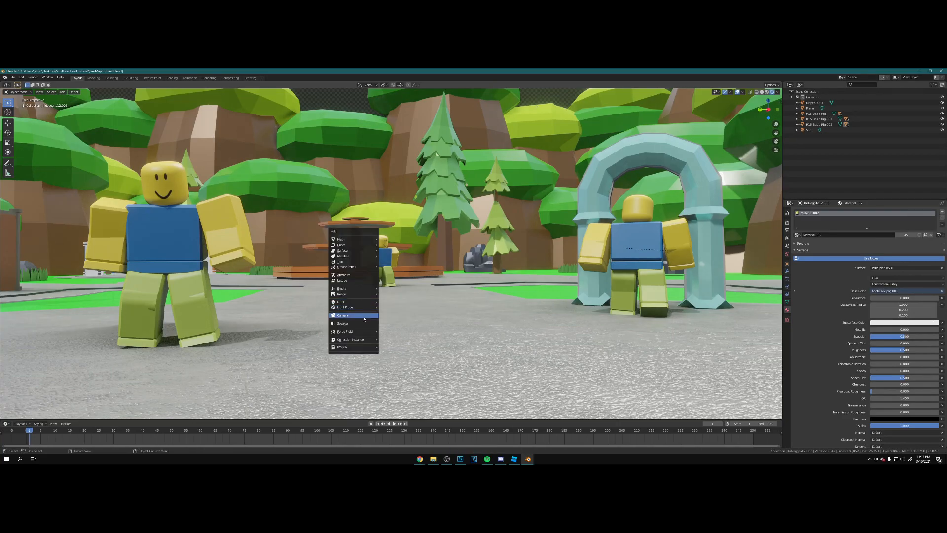
left_click(364, 318)
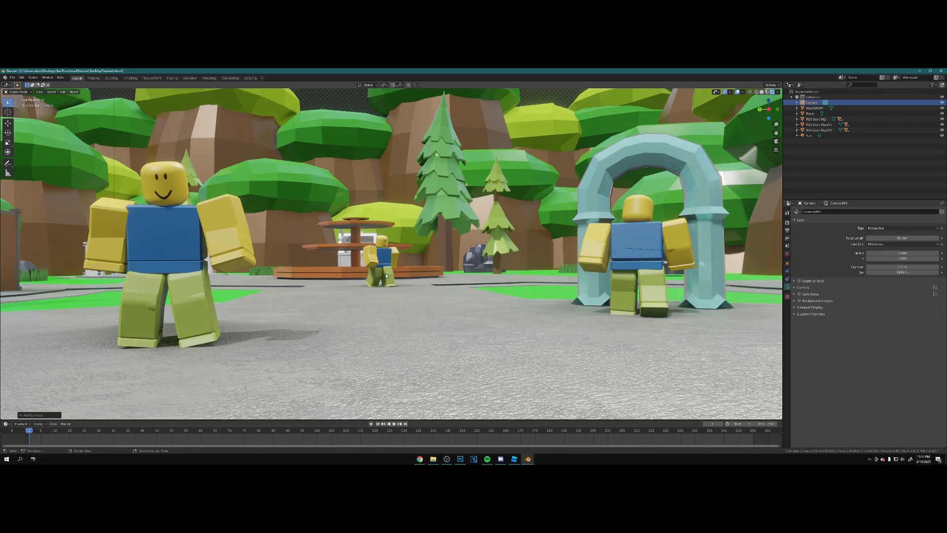
Look through the new camera and fly it until all three characters and the blue arch are in frame.
key("KP_0")
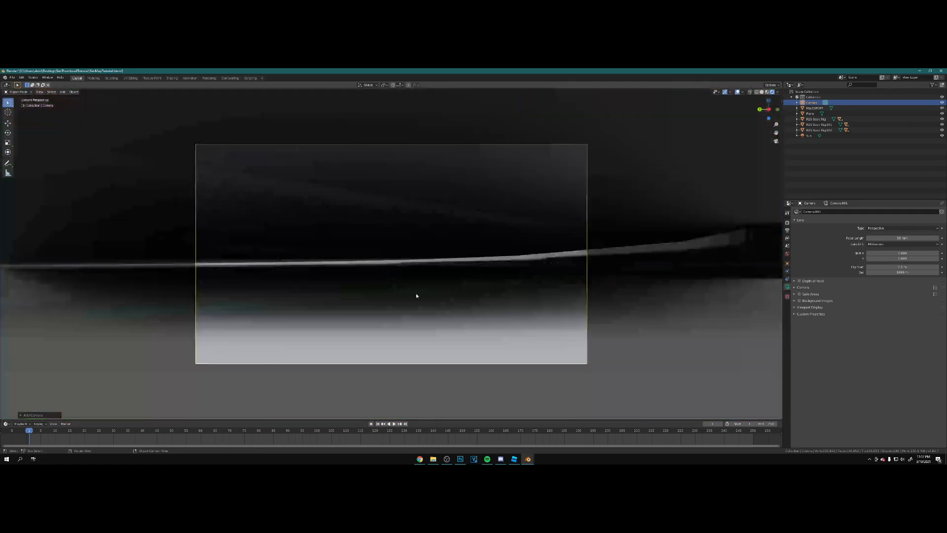
scroll(410, 286, "up", 2)
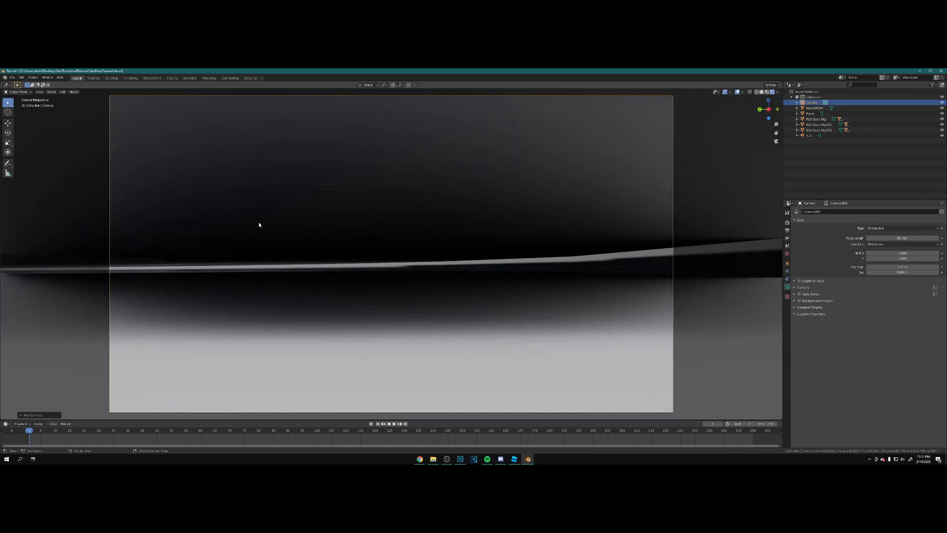
key("shift+grave")
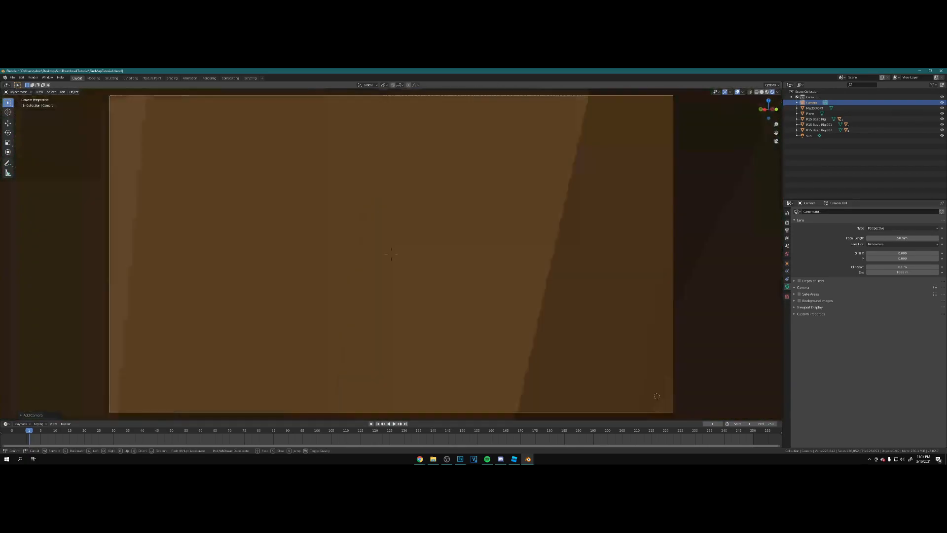
key("w")
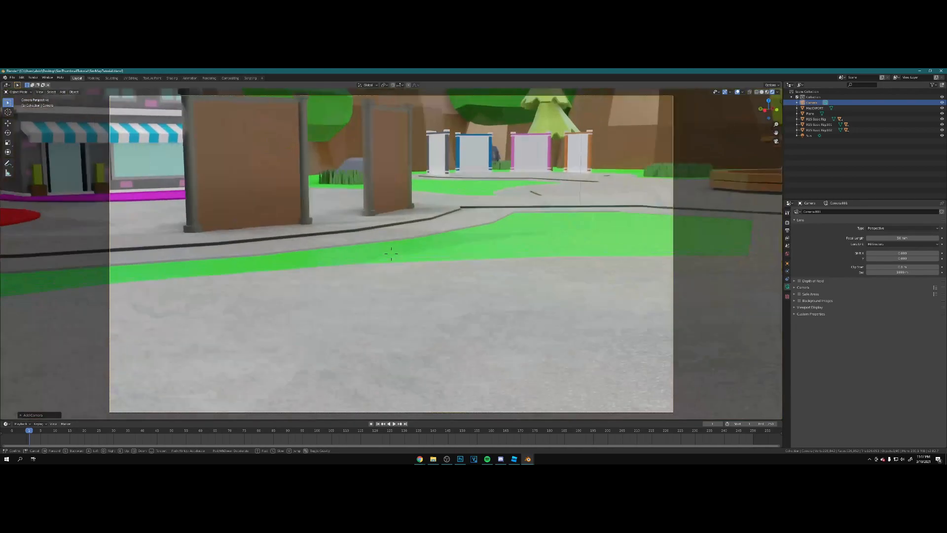
key("s")
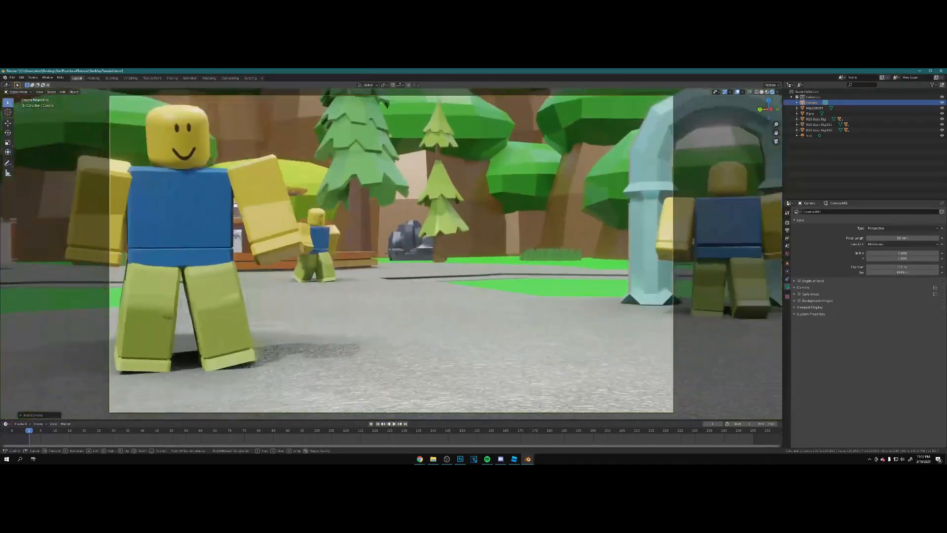
key("w")
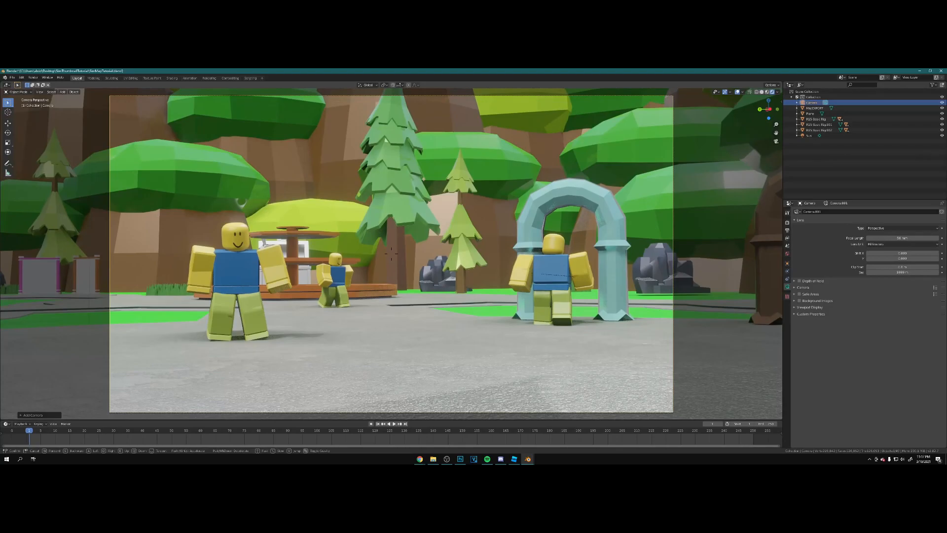
key("w")
left_click(391, 253)
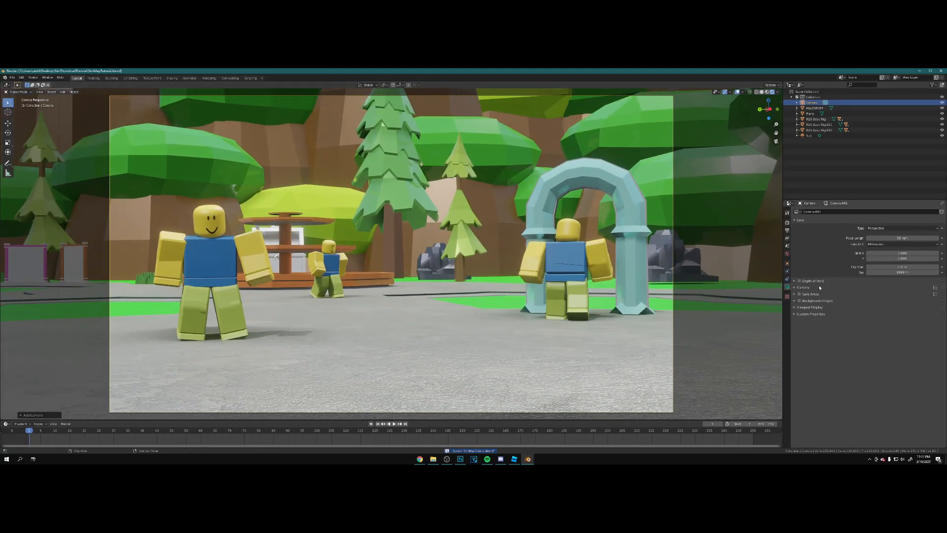
Shorten the camera's focal length and move the camera closer to reframe the three characters and the arch.
left_click_drag(915, 239, 858, 239)
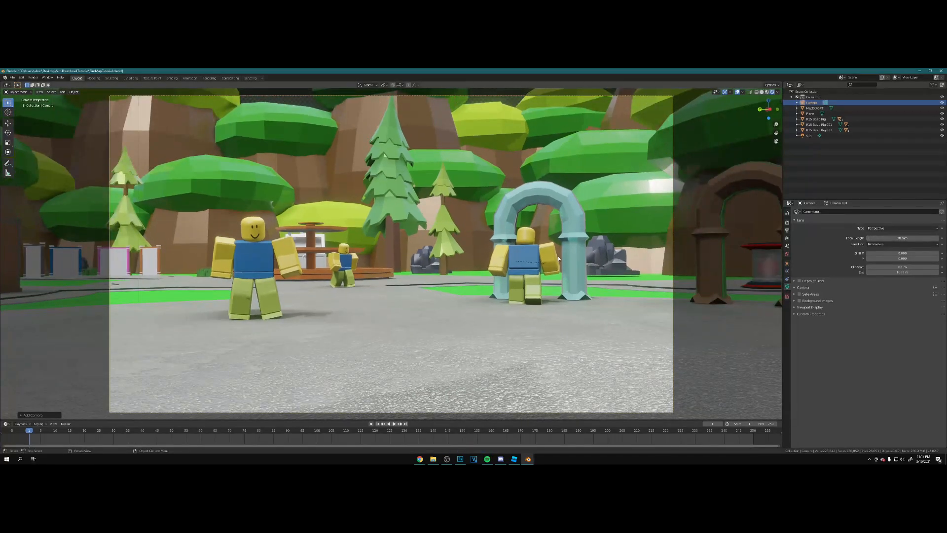
key("shift+grave")
key("w")
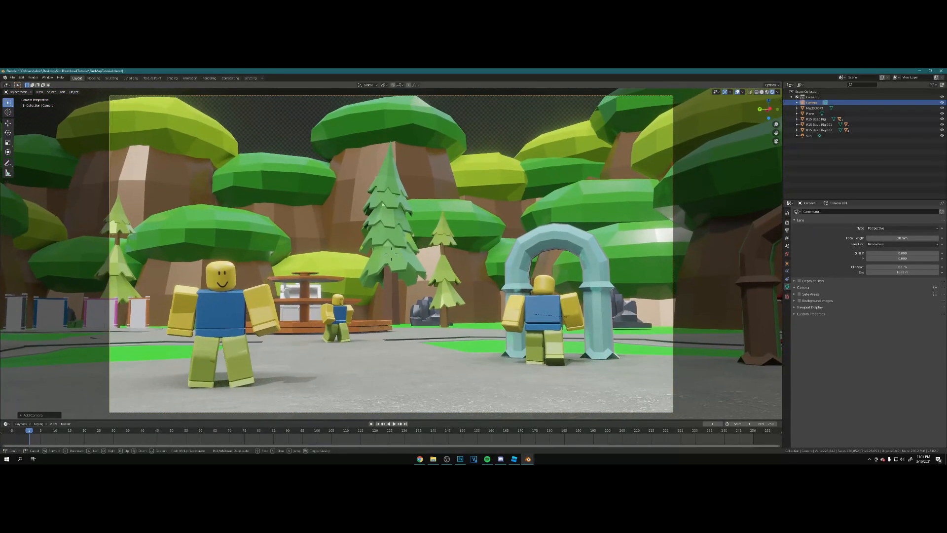
key("w")
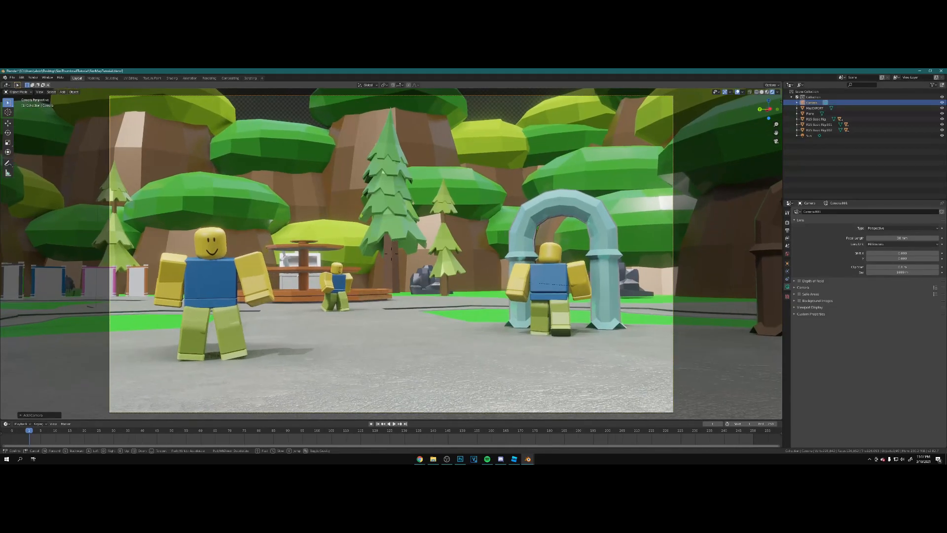
left_click(392, 255)
Turn on the Center and Thirds composition guides in the camera's viewport display settings.
left_click(816, 307)
left_click(804, 335)
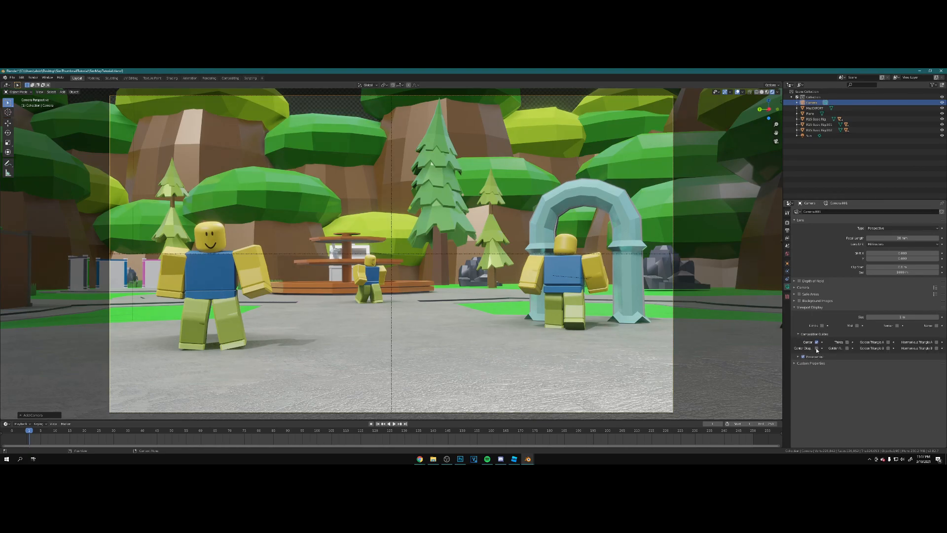
left_click(816, 348)
left_click(847, 342)
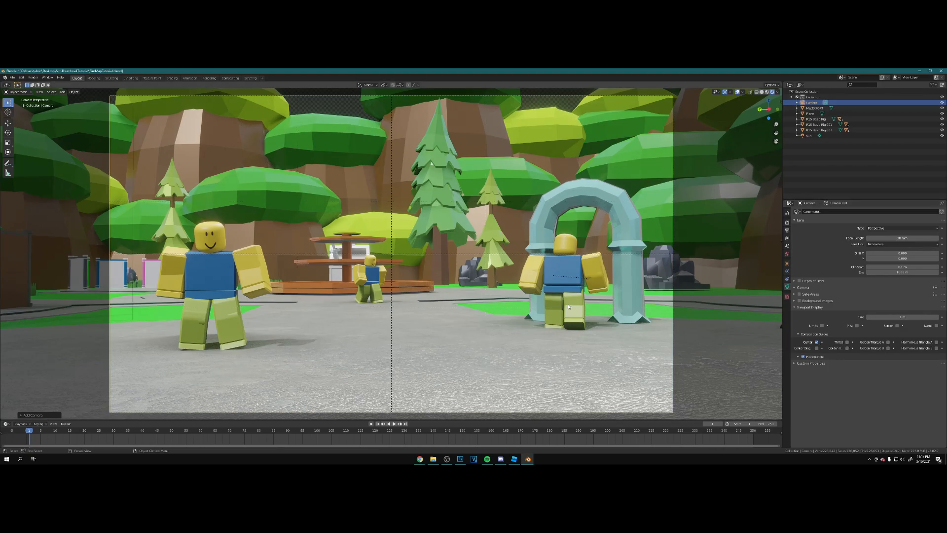
Fly the camera to recompose the shot against the guides, with the two large characters on opposite sides.
key("shift+grave")
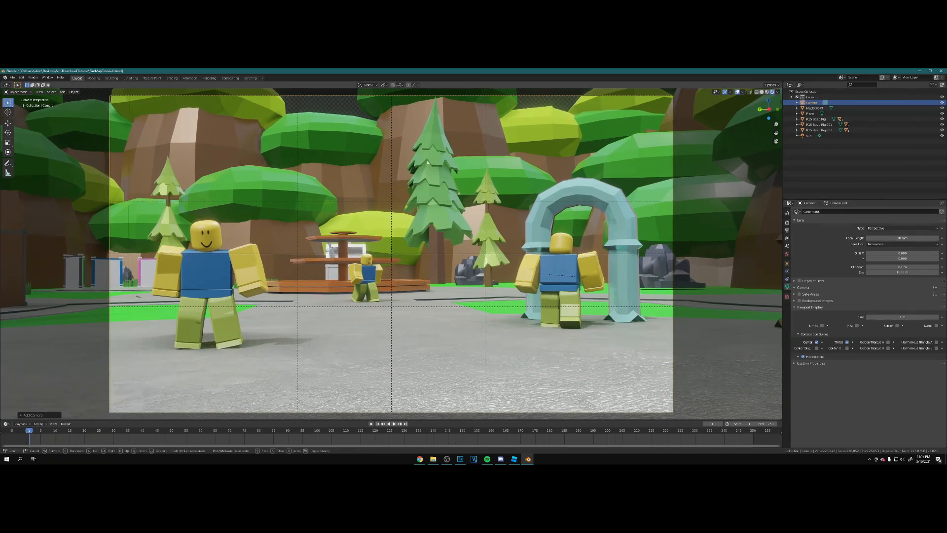
key("w")
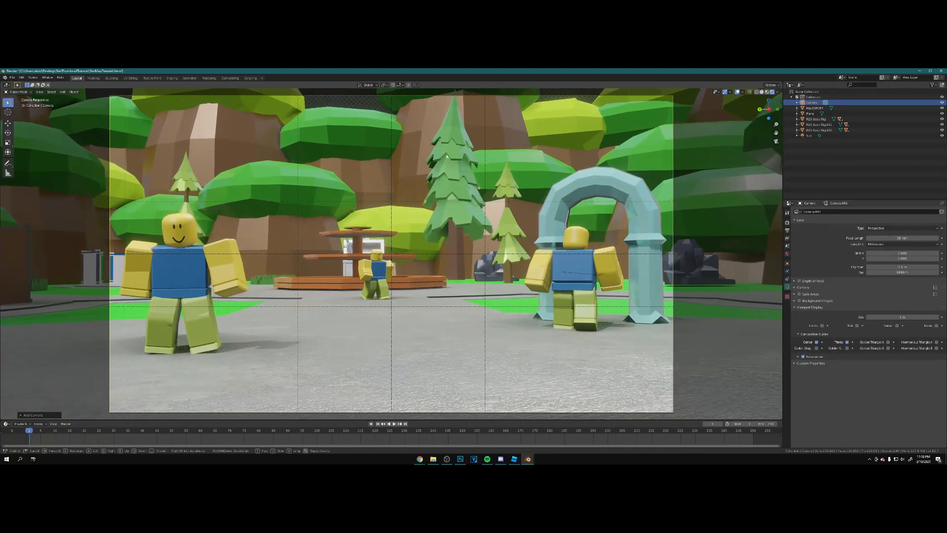
key("w")
key("w")
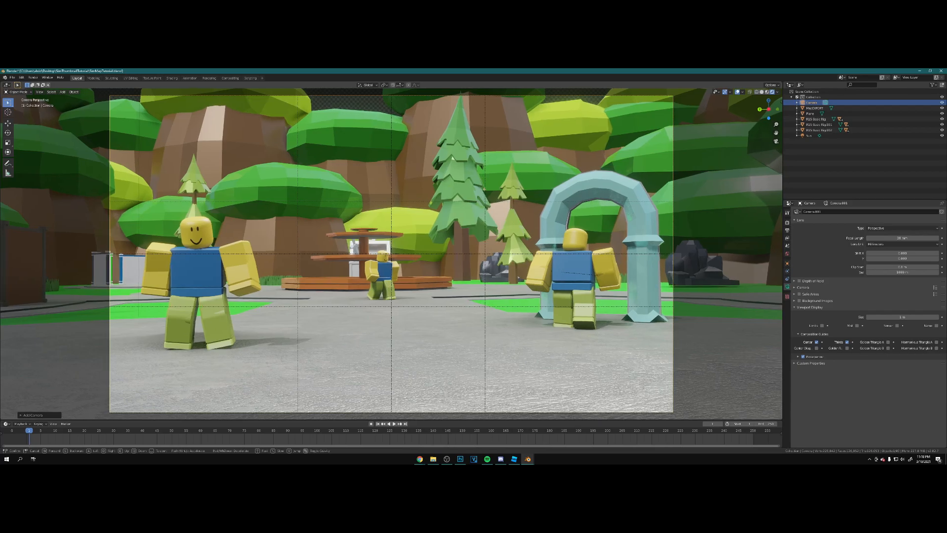
left_click(374, 266)
Select the parts of the small distant character without the map mesh and move them along the Y axis towards the frame's centre line.
left_click(374, 265)
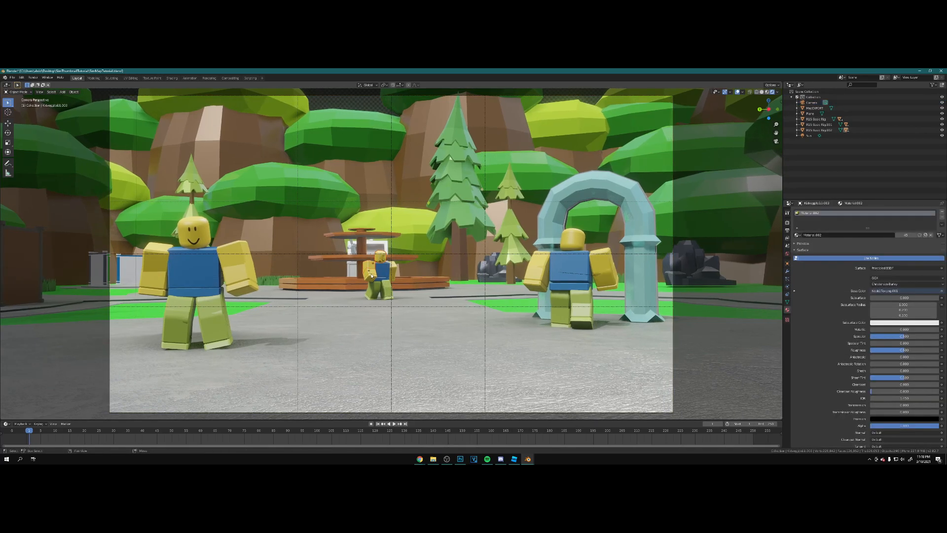
left_click(386, 288)
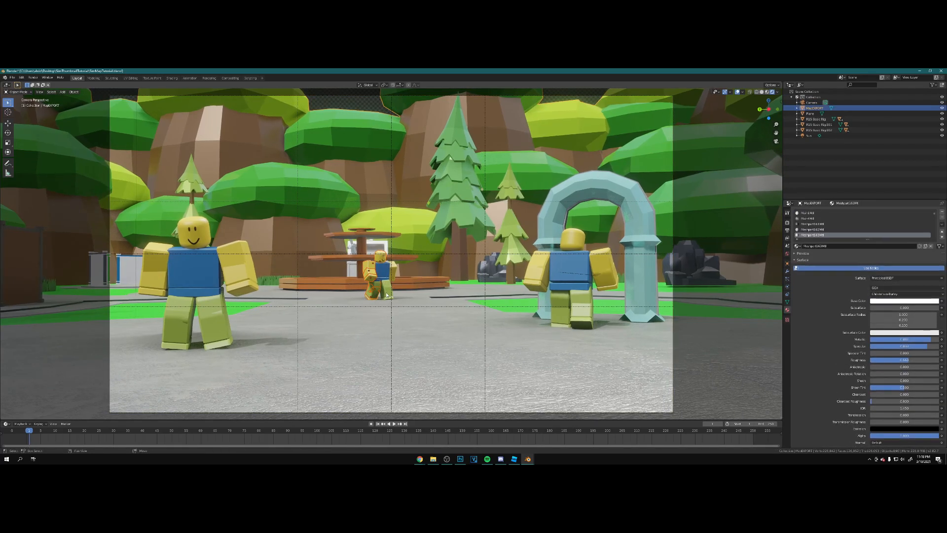
left_click(389, 309, "shift")
left_click(388, 291, "shift")
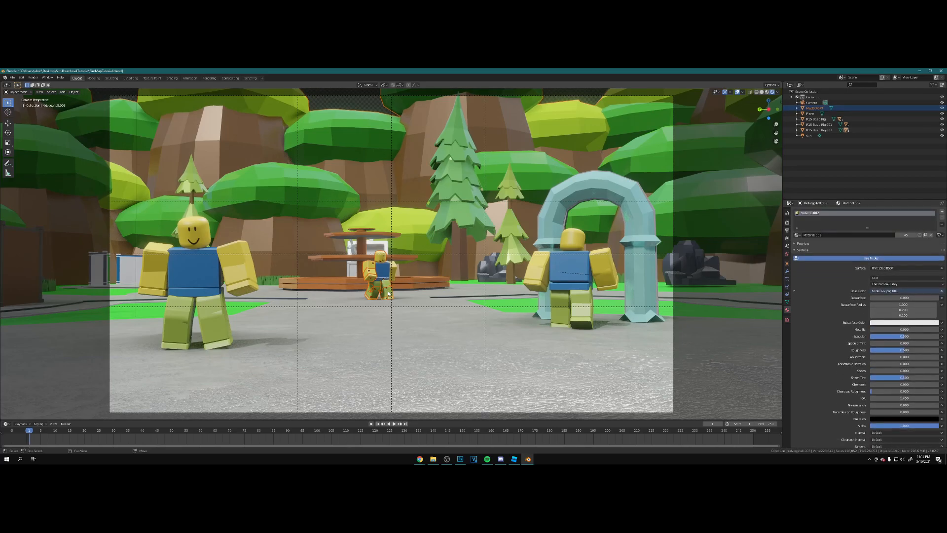
left_click(391, 281, "shift")
left_click(393, 279, "shift")
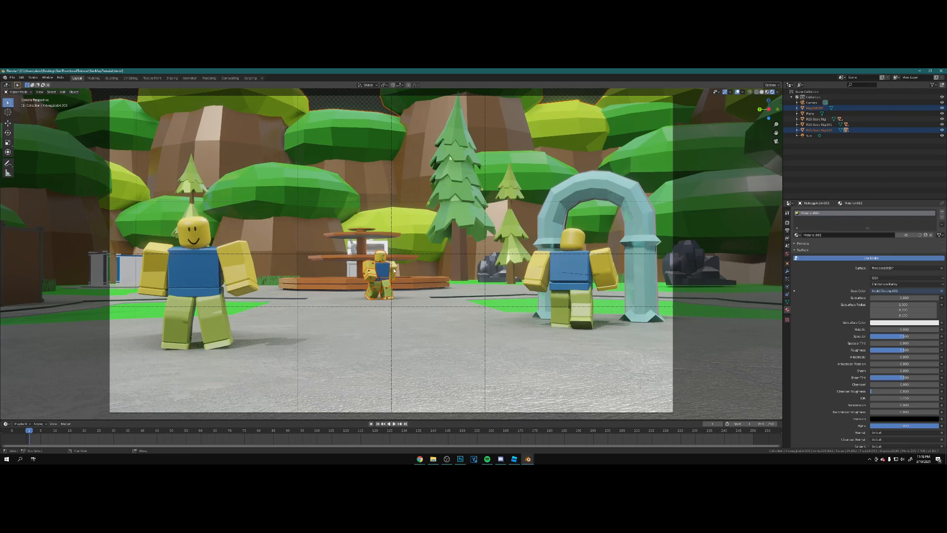
left_click(815, 107, "ctrl")
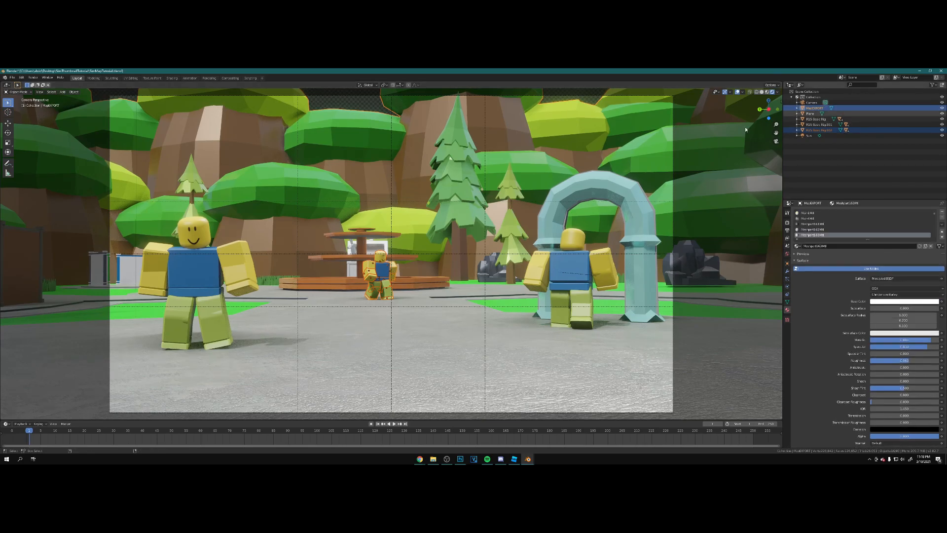
key("g")
key("y")
left_click(411, 251)
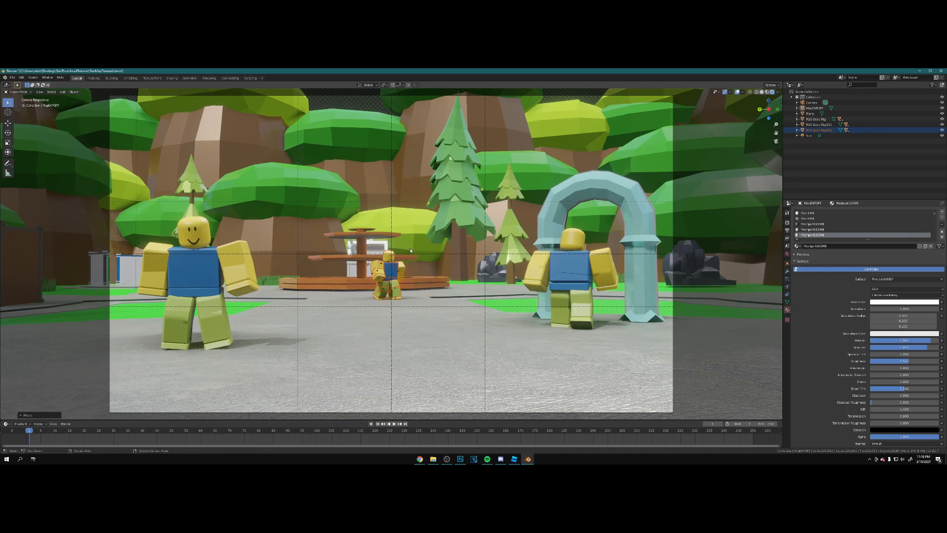
Select the camera and tilt it upward so the characters and arch sit lower in the frame.
left_click(589, 99)
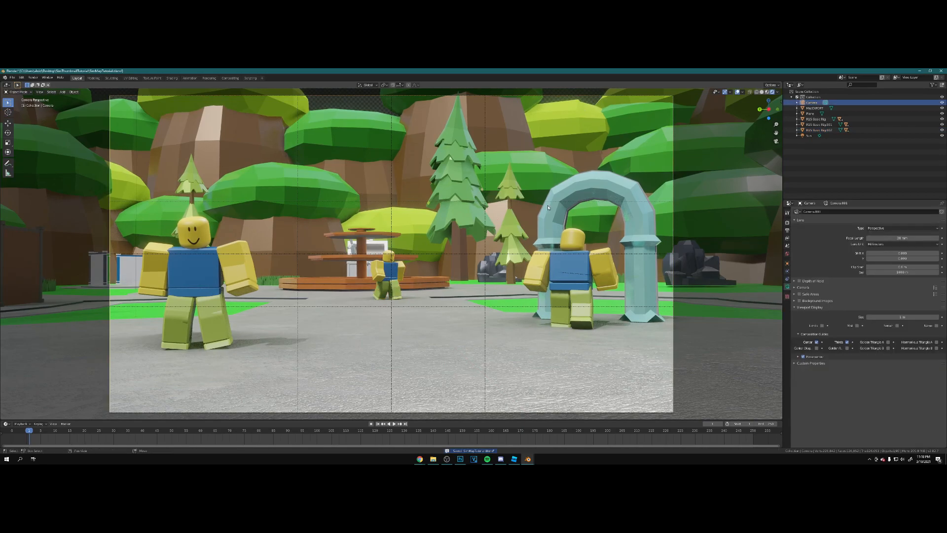
key("shift+grave")
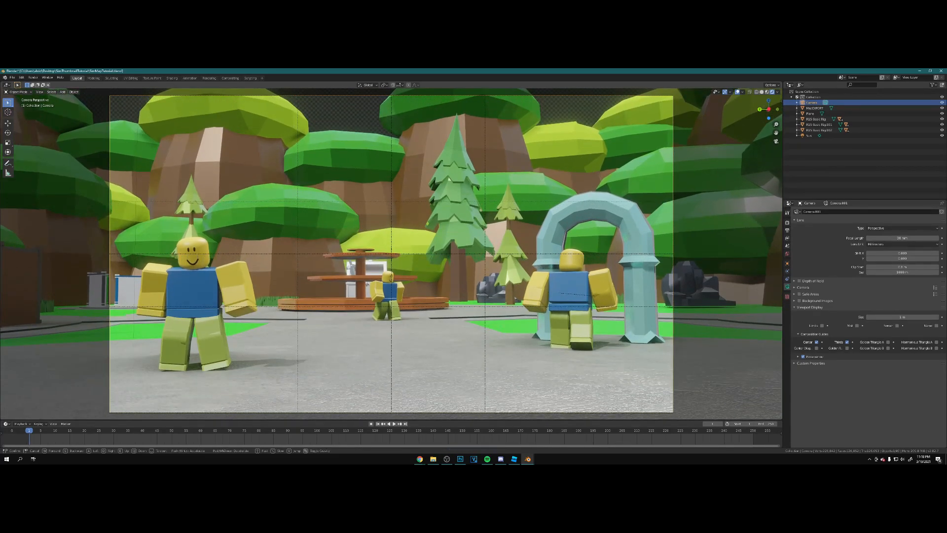
left_click(393, 256)
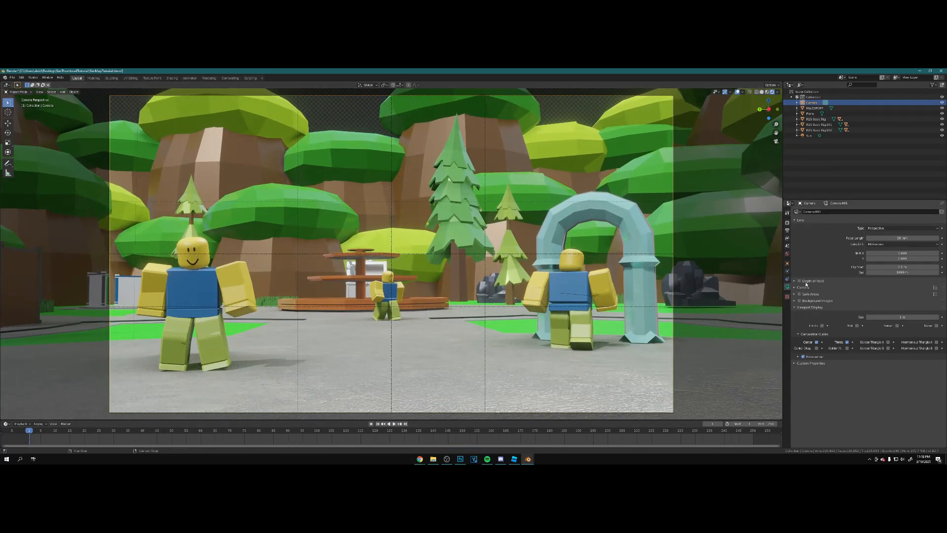
Enable the camera's depth of field, lower its F-Stop and adjust the focus distance to bring the characters into focus.
left_click(799, 282)
left_click(794, 281)
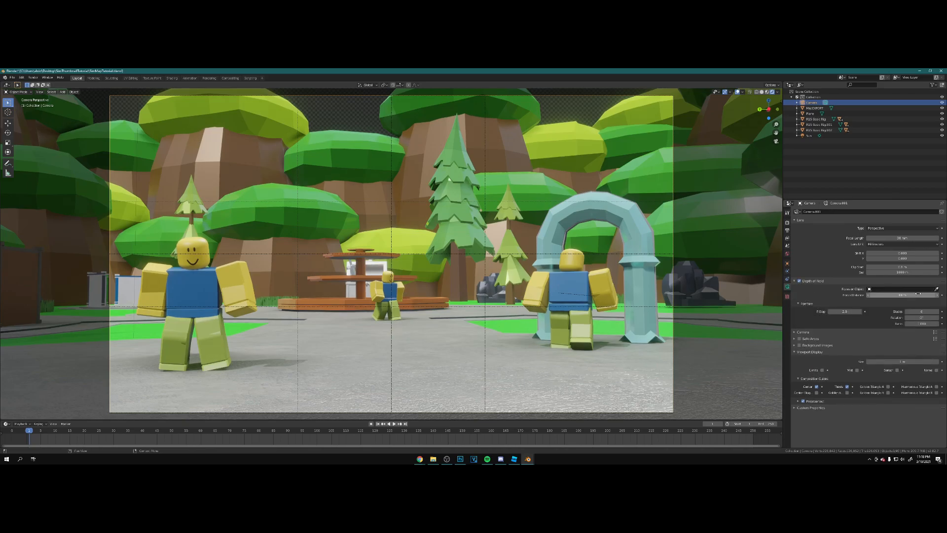
left_click_drag(850, 312, 837, 312)
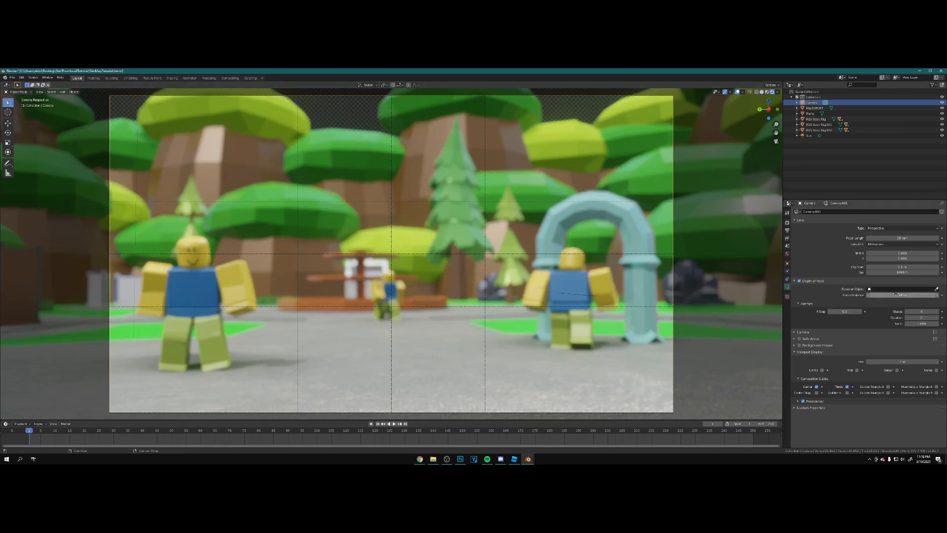
left_click_drag(898, 295, 917, 295)
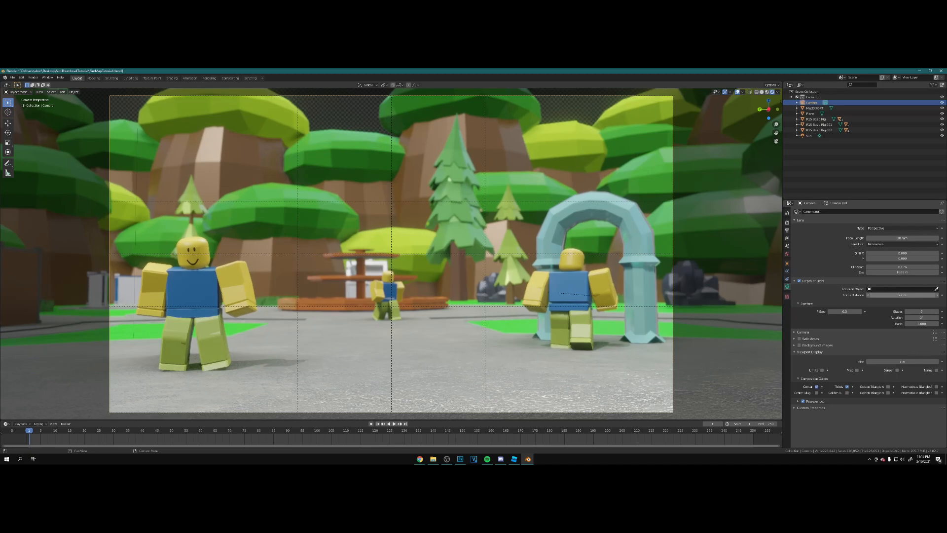
mouse_move(917, 295)
left_mouse_down()
mouse_move(886, 295)
mouse_move(908, 295)
left_mouse_up()
left_click_drag(908, 295, 909, 295)
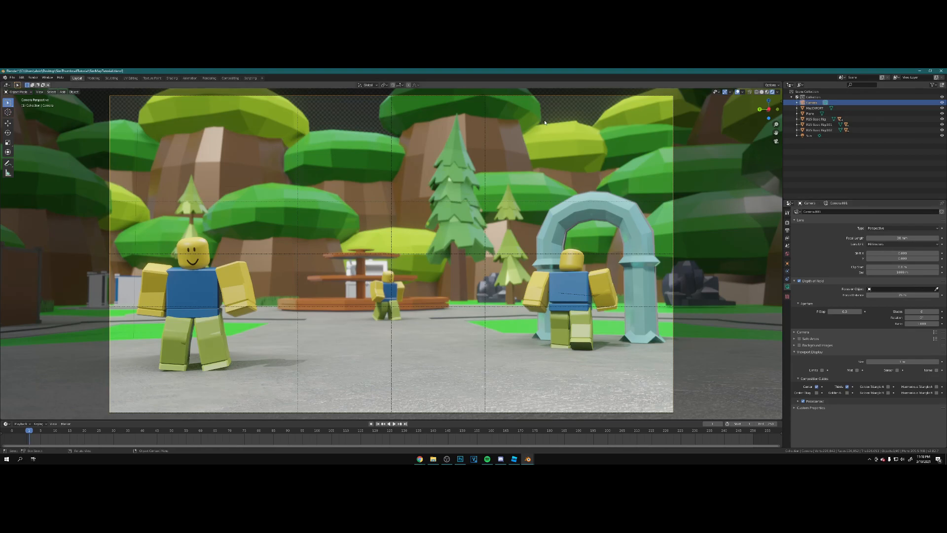
Tilt the camera up slightly more and turn off the Center and Thirds composition guides.
left_click(574, 103)
key("shift+grave")
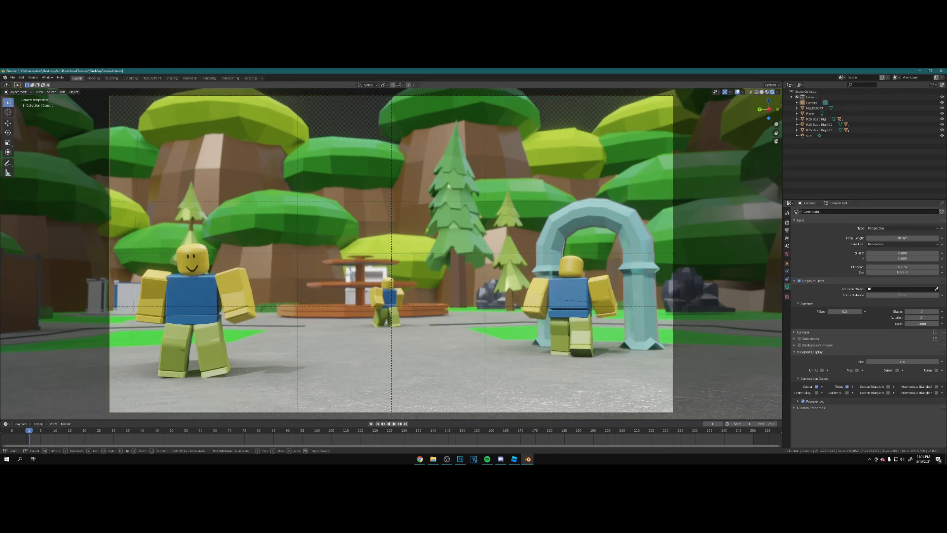
left_click(391, 254)
left_click(818, 387)
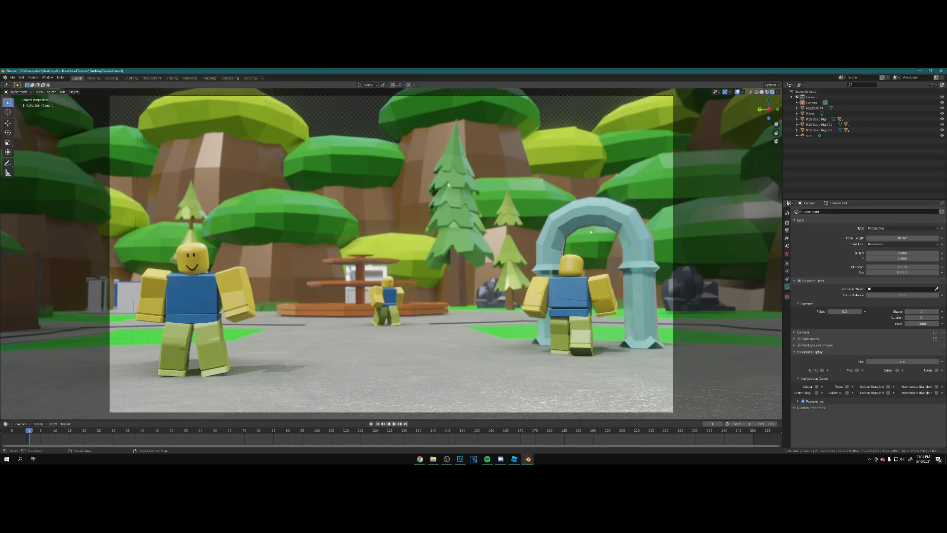
Fly the camera back and adjust its focal length to reframe the characters with more space around them.
key("shift+grave")
key("s")
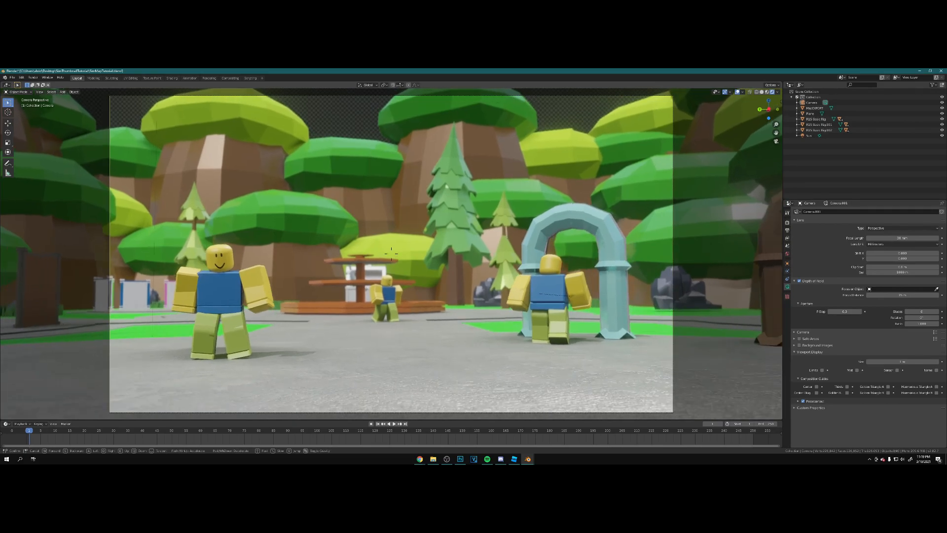
left_click(391, 254)
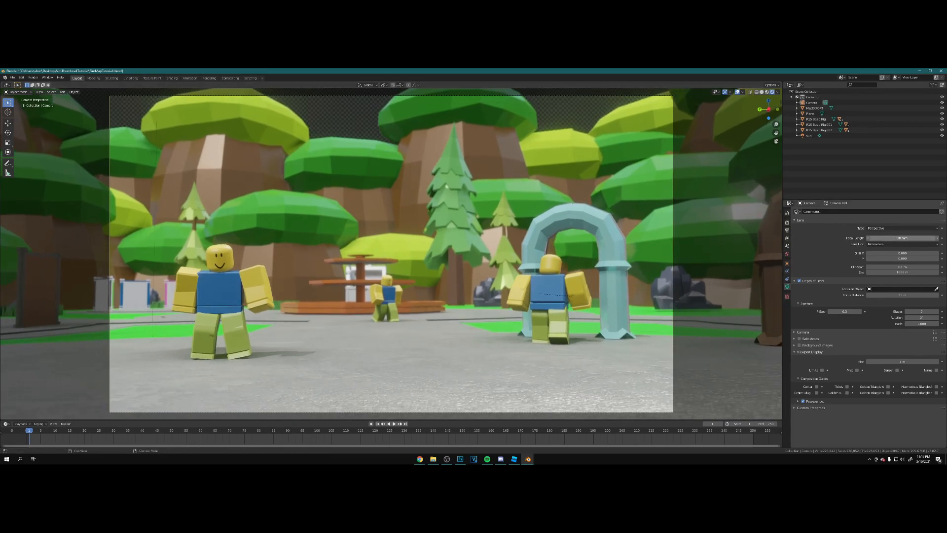
left_click_drag(903, 238, 893, 238)
key("shift+grave")
key("w")
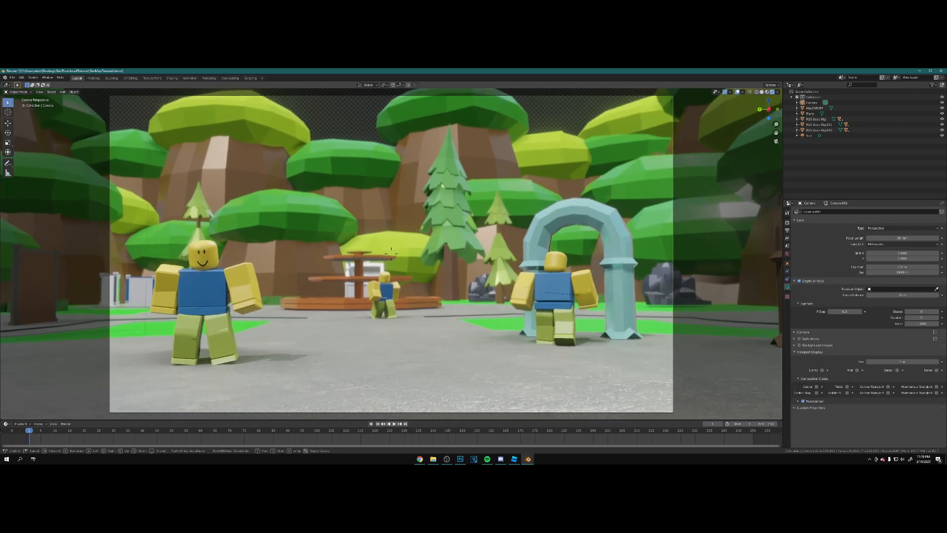
key("s")
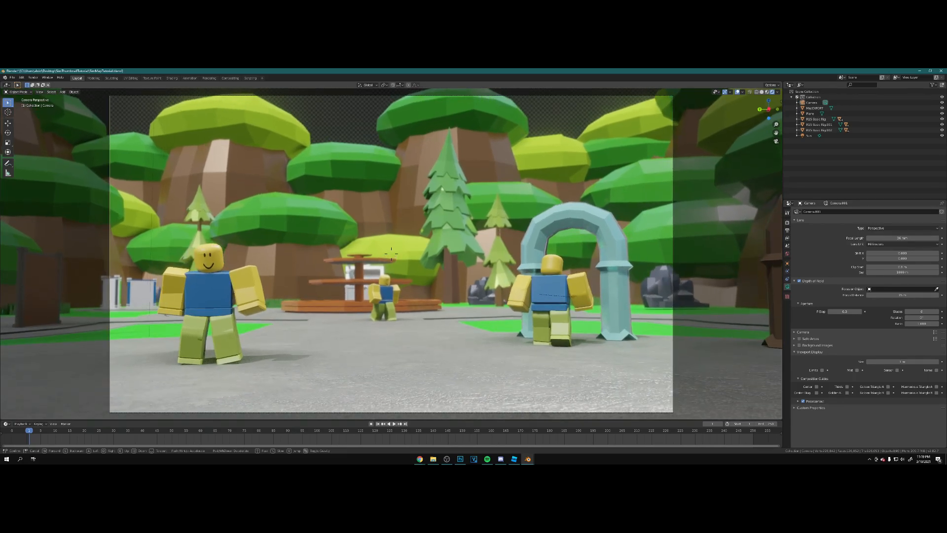
left_click(391, 254)
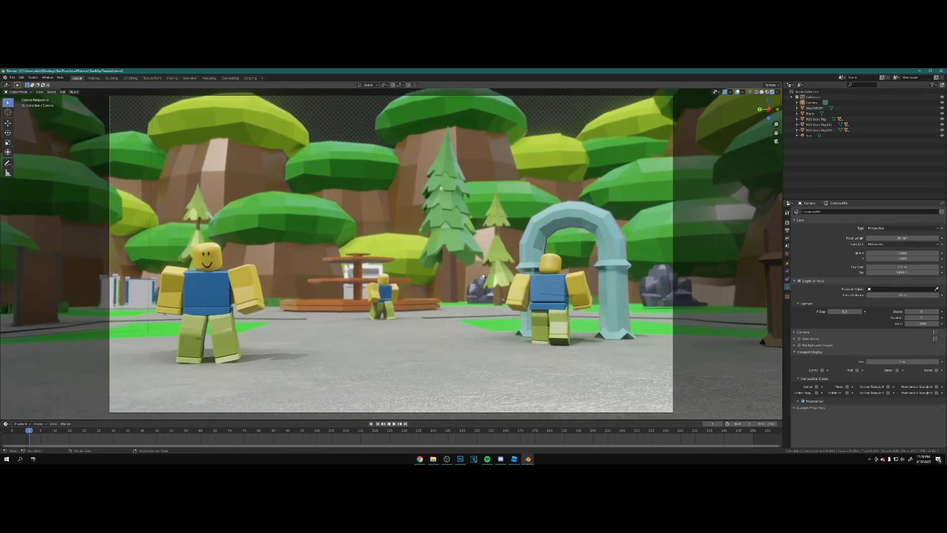
Turn off the camera's depth of field, deselect everything and save the project file.
left_click(393, 282)
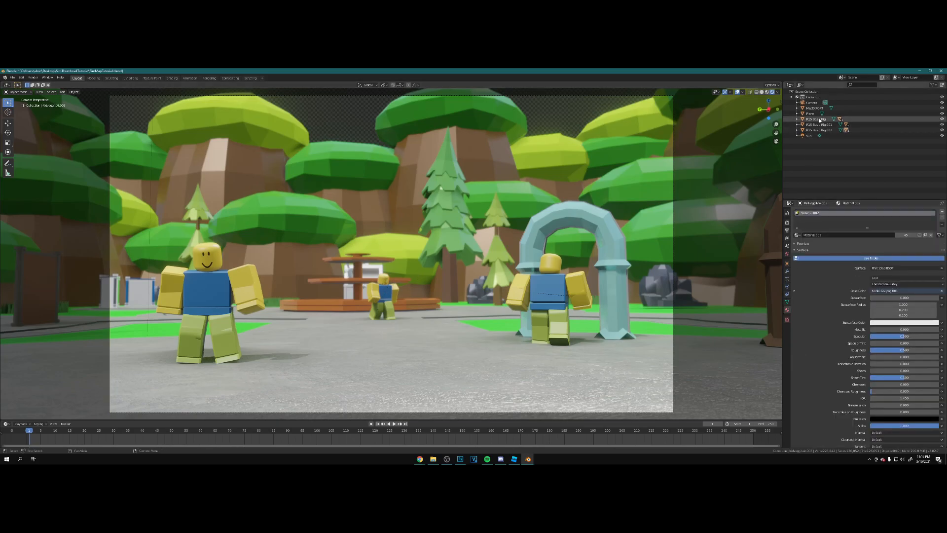
left_click(818, 102)
left_click(800, 281)
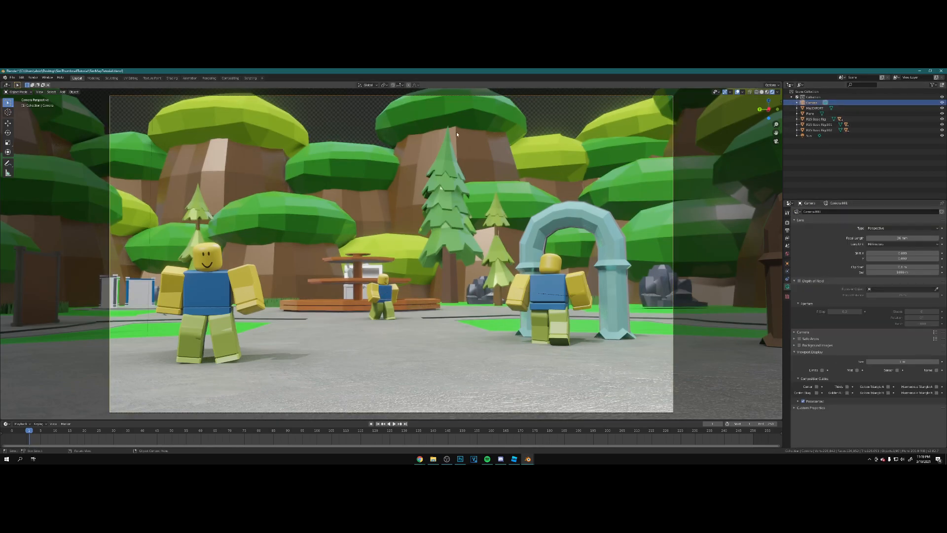
key("alt+a")
key("ctrl+s")
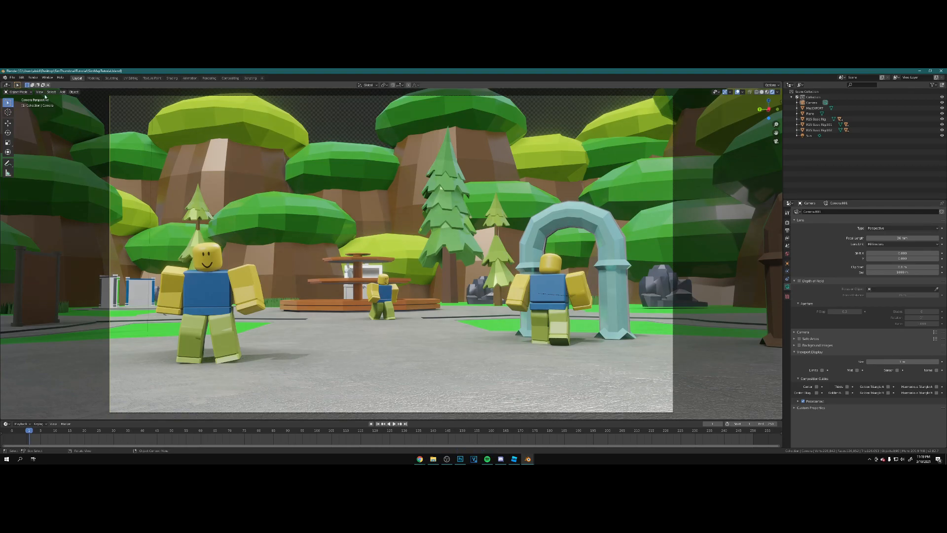
Render the image from the camera and inspect the whole result in the render window.
left_click(33, 78)
left_click(52, 85)
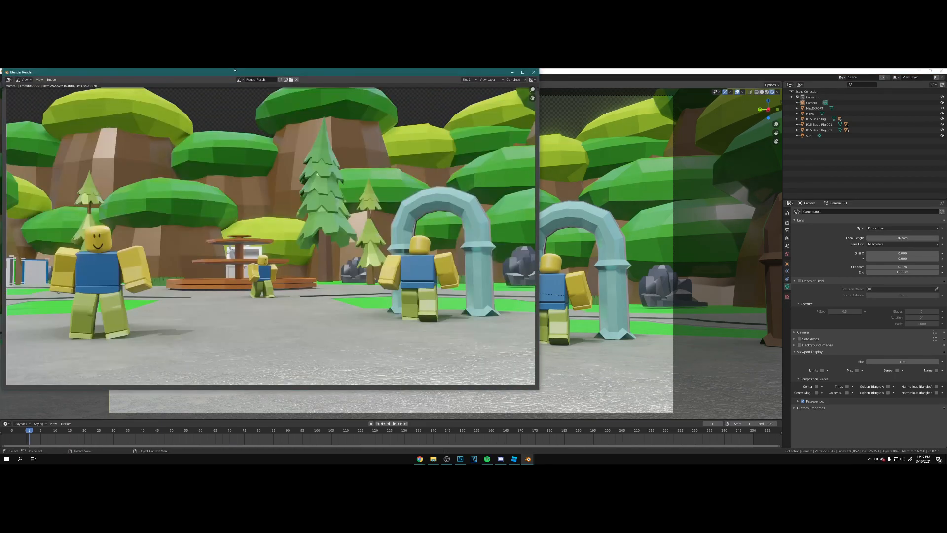
left_click_drag(259, 75, 439, 97)
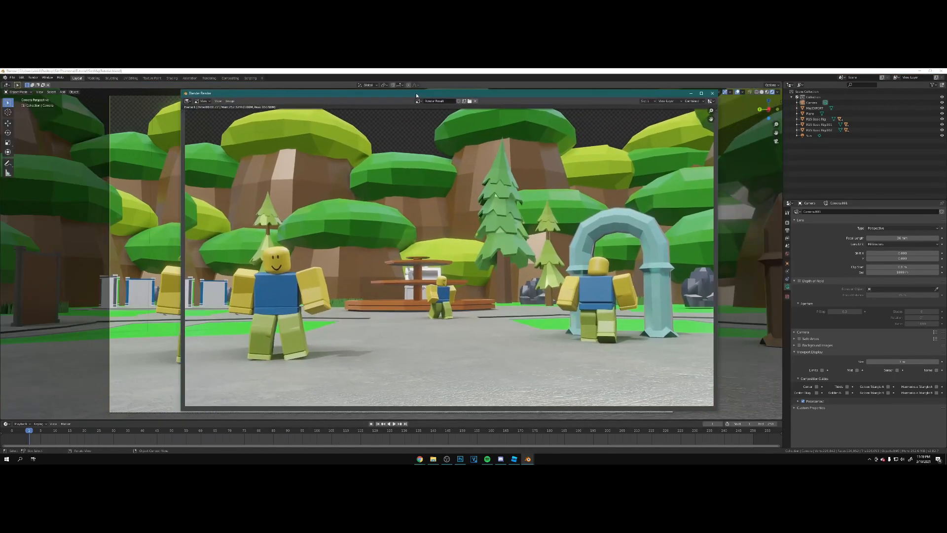
scroll(500, 246, "down", 1)
scroll(500, 248, "up", 1)
scroll(501, 230, "down", 1)
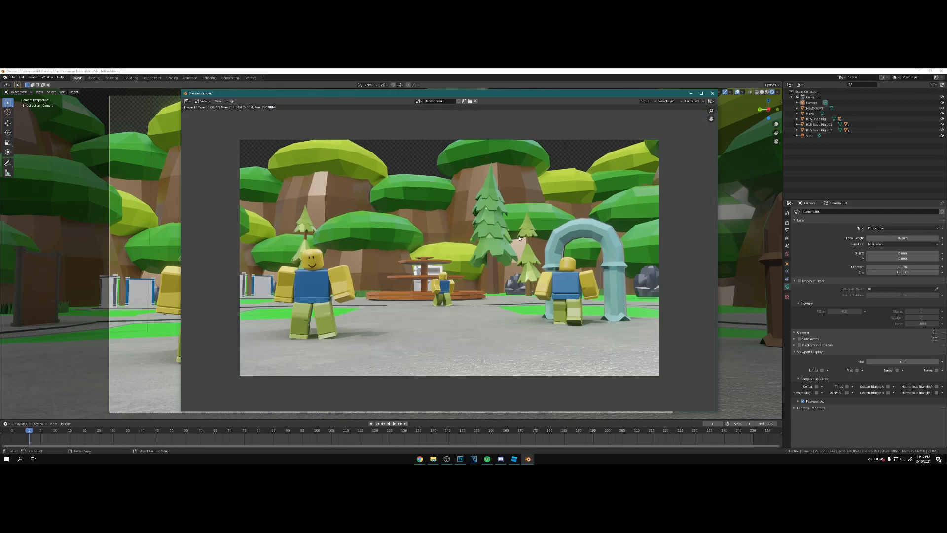
Save the rendered picture as an image file and close the render window.
left_click(230, 101)
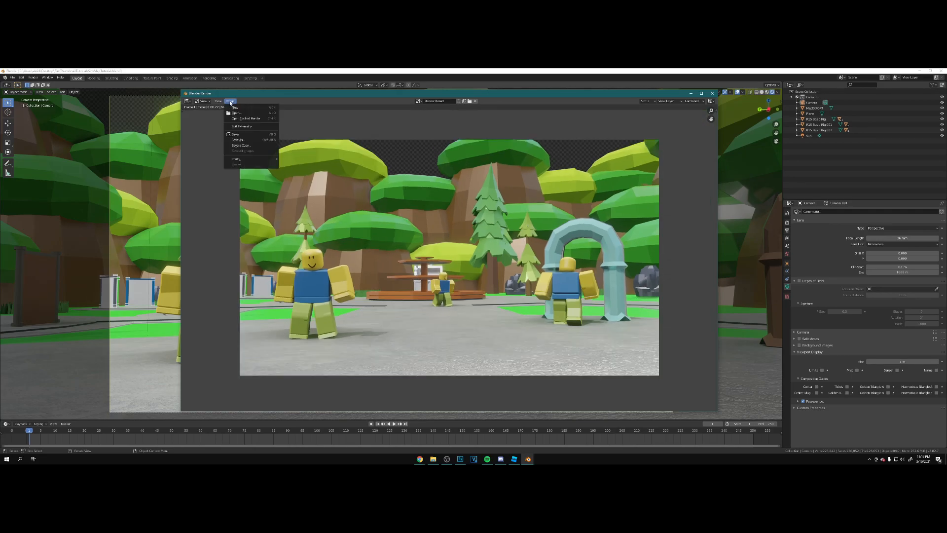
left_click(238, 140)
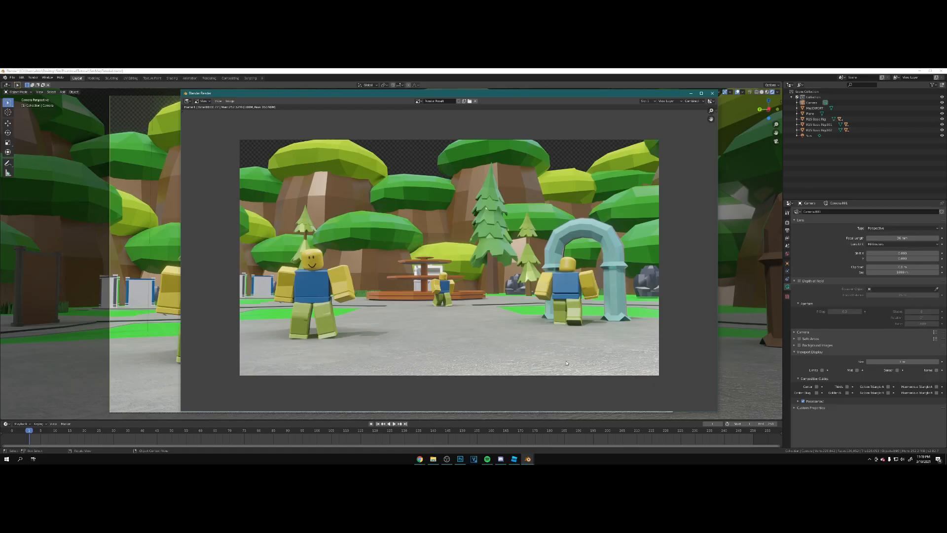
left_click(712, 93)
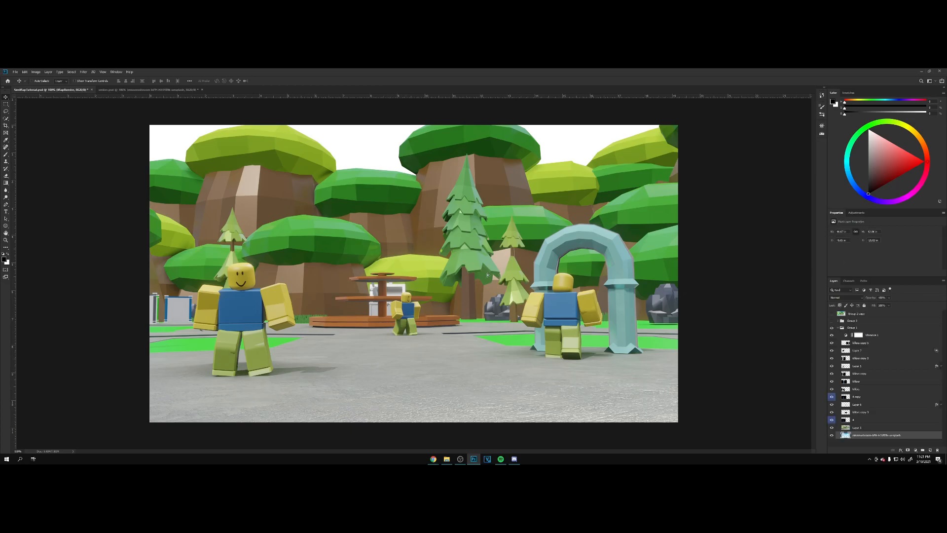
left_click_drag(507, 260, 526, 176)
left_click_drag(849, 313, 852, 325)
left_click_drag(497, 270, 495, 131)
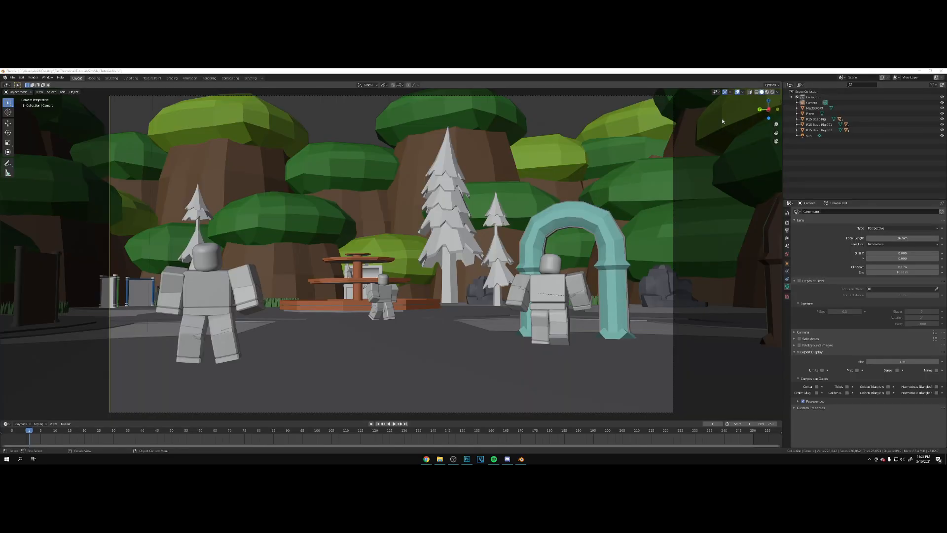
Show the scene with rendered shading and make the arch's trim glow by changing its map material's surface to Emission.
left_click(772, 92)
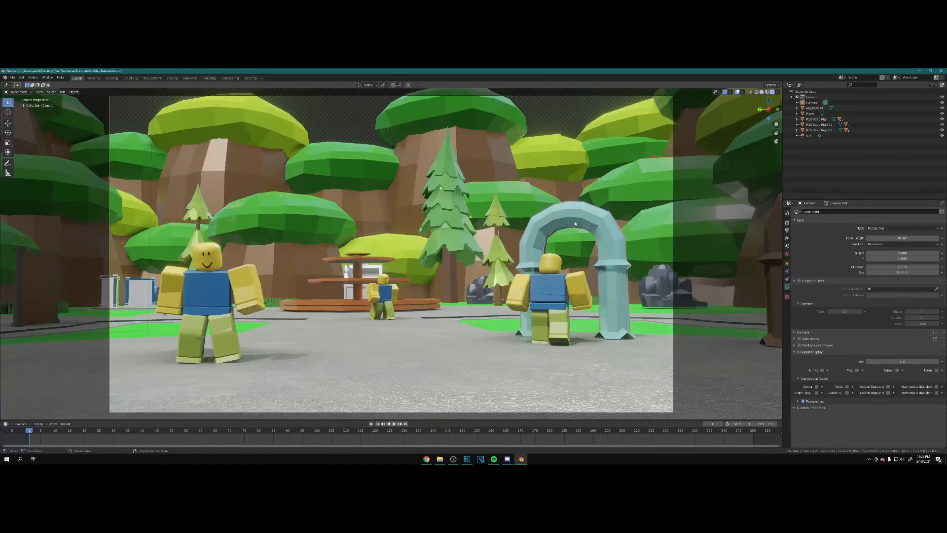
left_click(587, 222)
key("Tab")
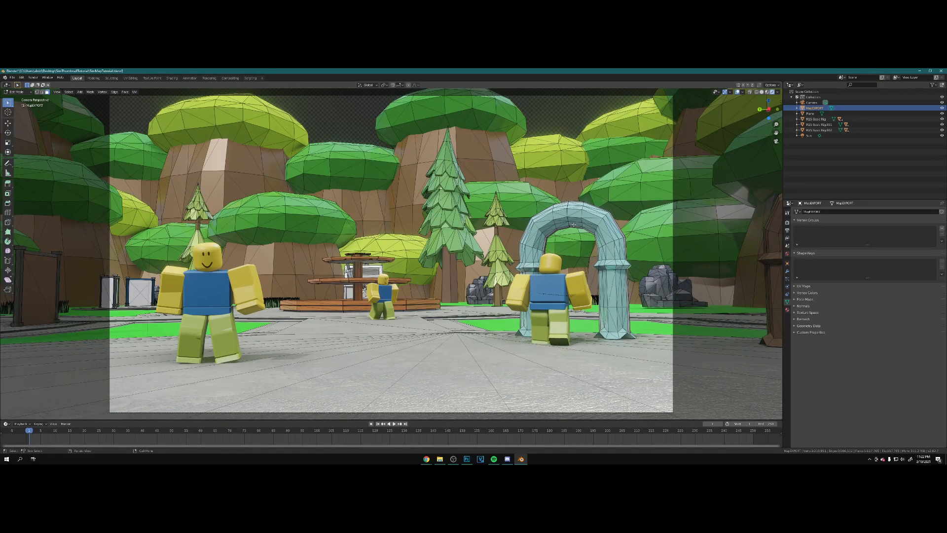
key("Tab")
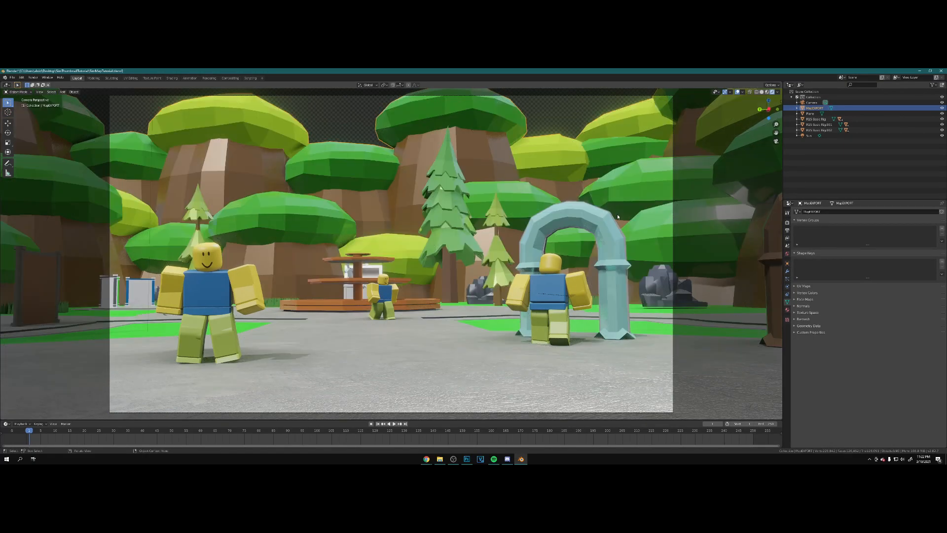
left_click(787, 310)
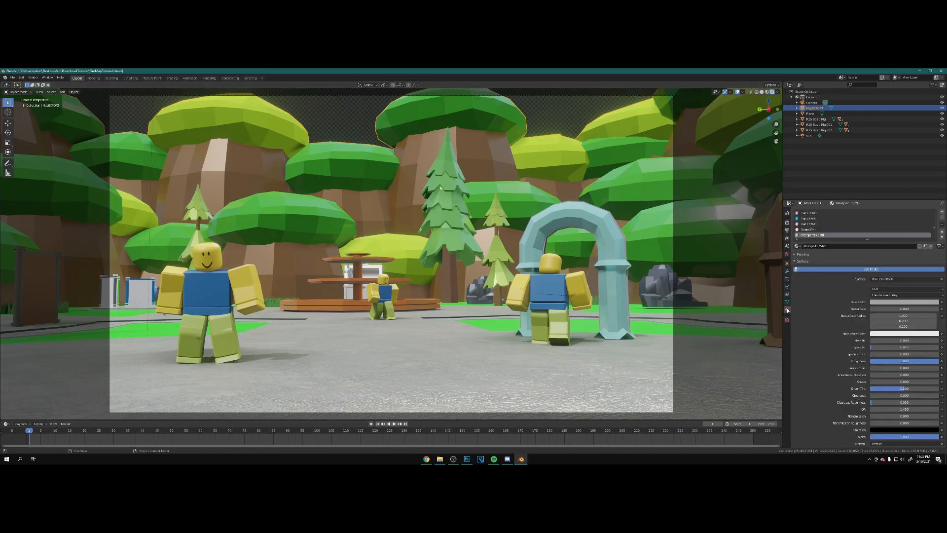
left_click(904, 280)
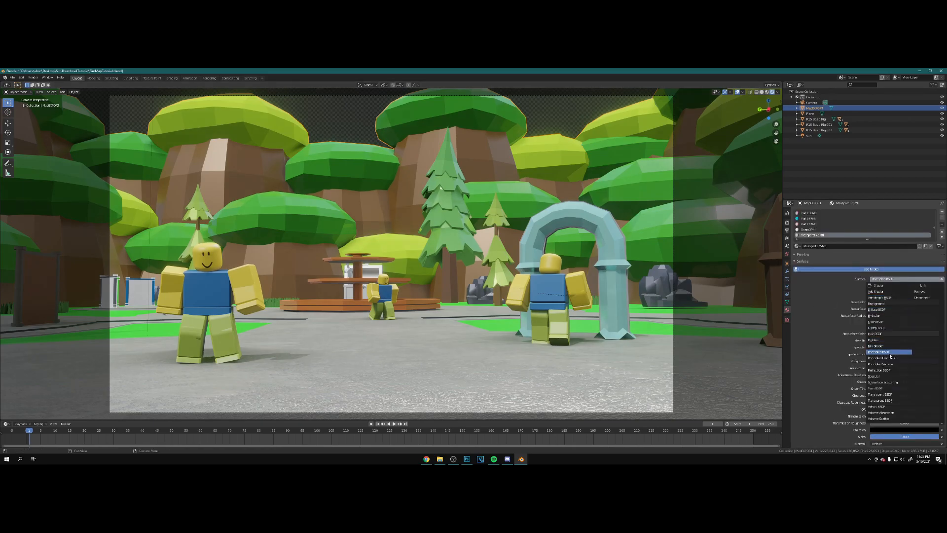
left_click(886, 317)
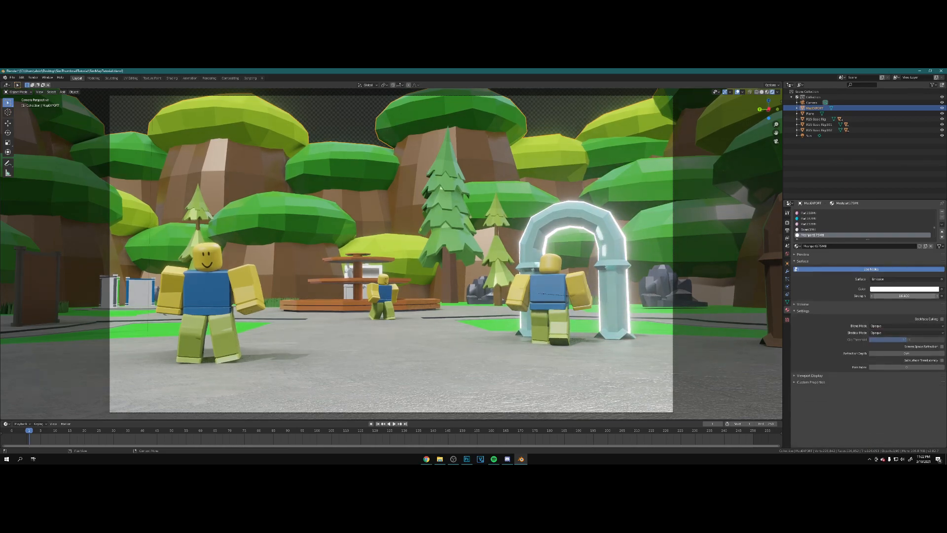
Rotate the character in front of the arch about the Z axis.
left_click(544, 318)
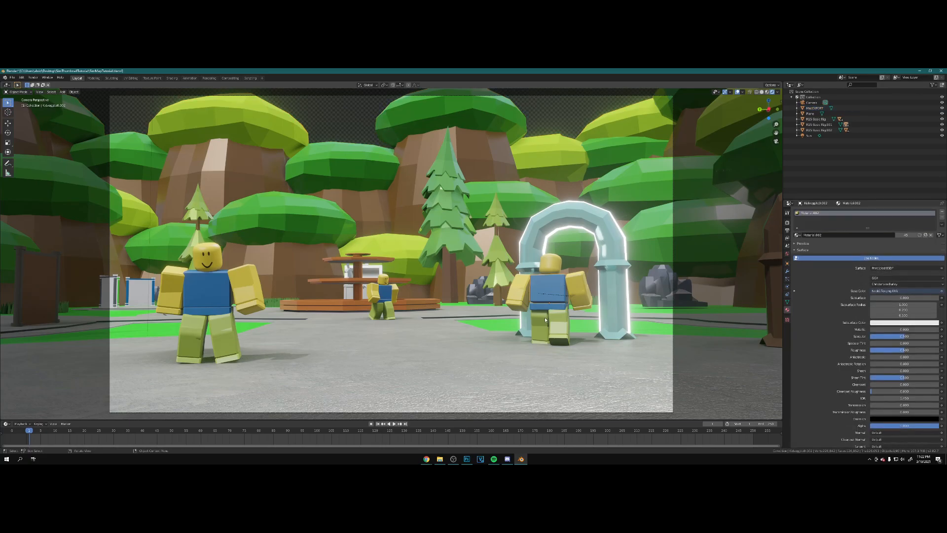
key("g")
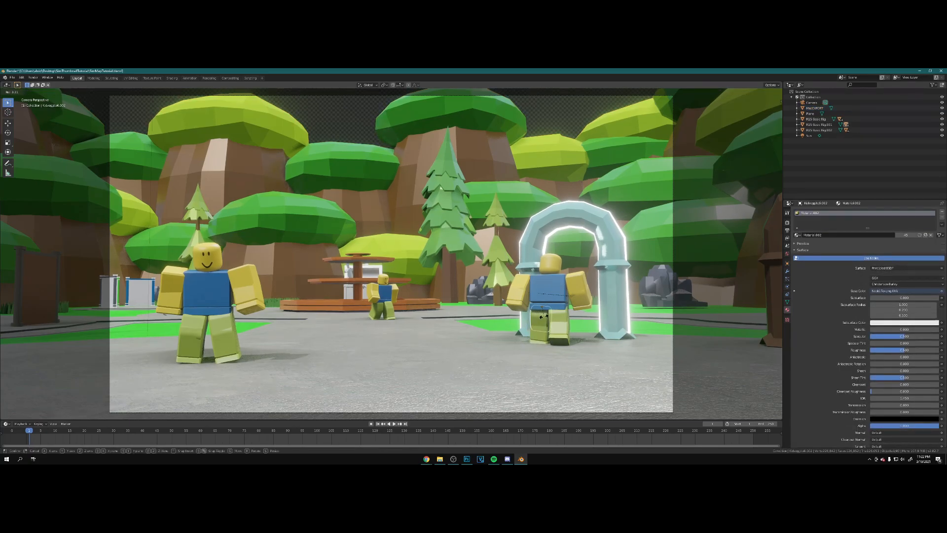
key("r")
key("z")
left_click(544, 318)
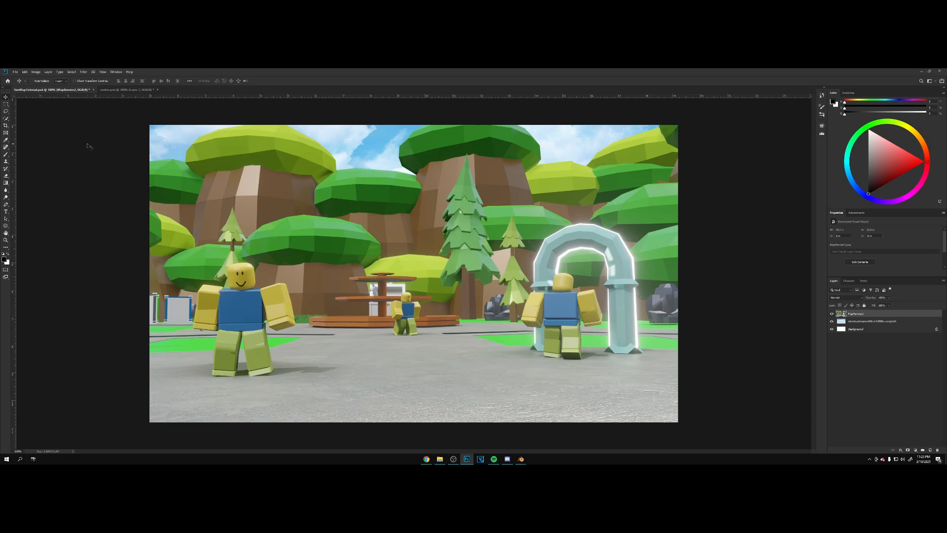
In Photoshop, select the large smiling character in the foreground with the Quick Selection tool, subtracting stray background areas.
left_click(6, 118)
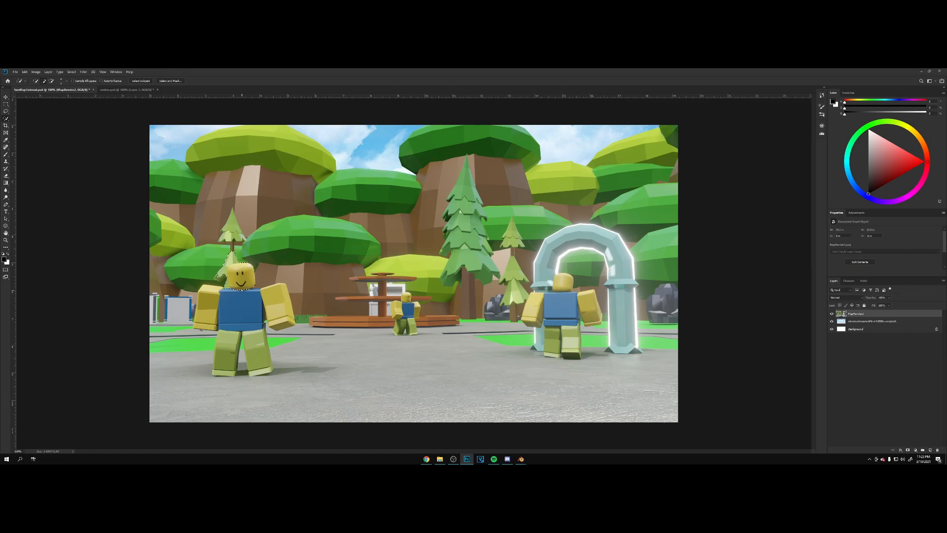
left_click(241, 312)
key("alt")
key("alt")
left_click_drag(241, 376, 239, 362, "alt")
key("alt")
left_click(267, 321, "alt")
Extend the selection to the small distant character and the character in front of the arch, trimming any spill-over.
key("ctrl+plus")
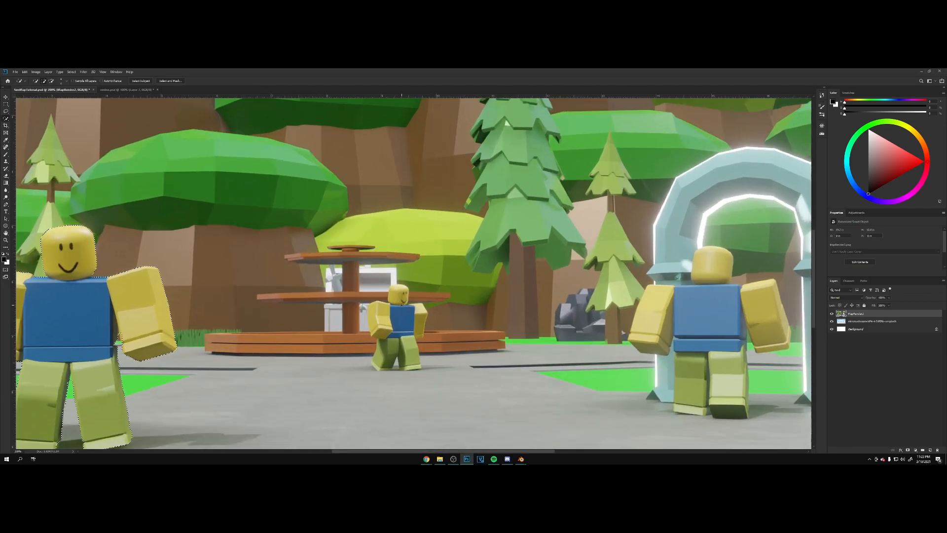
key("alt")
mouse_move(362, 295)
left_mouse_down("alt")
mouse_move(364, 325)
mouse_move(387, 346)
mouse_move(376, 365)
left_mouse_up("alt")
left_click_drag(410, 367, 420, 308)
left_click_drag(497, 451, 562, 452)
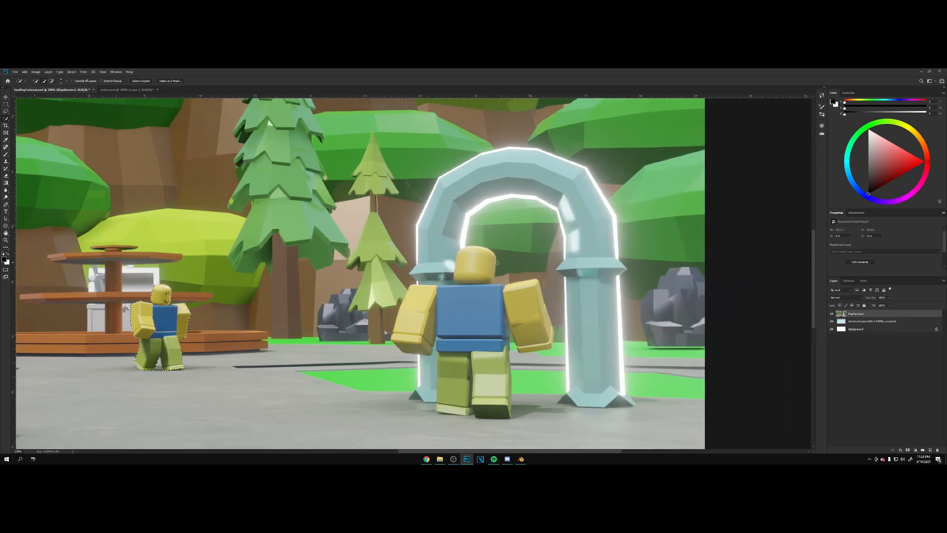
mouse_move(499, 292)
left_mouse_down()
mouse_move(512, 295)
mouse_move(532, 345)
left_mouse_up()
mouse_move(476, 375)
left_mouse_down()
mouse_move(496, 410)
mouse_move(474, 392)
mouse_move(455, 401)
left_mouse_up()
key("ctrl+minus")
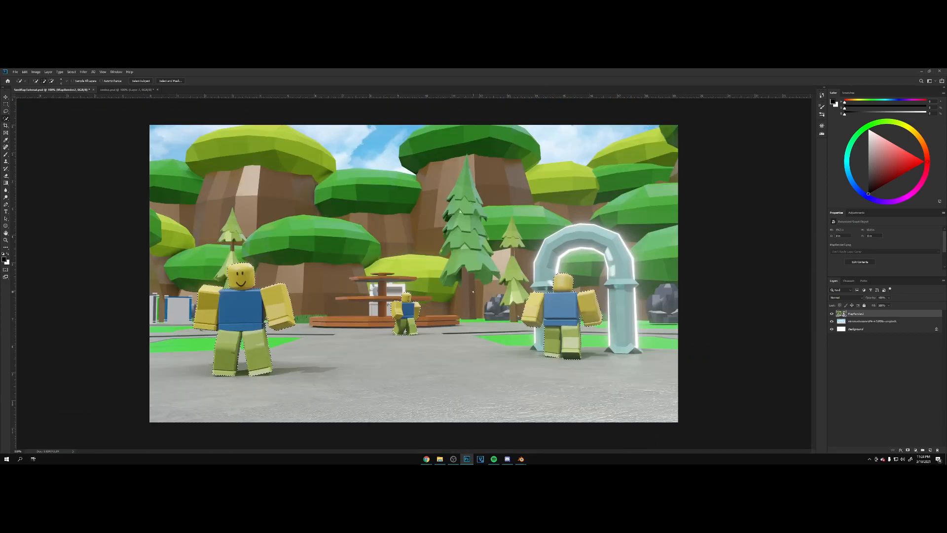
Refine the characters' selection edges in Select and Mask using the Overlay view, raising the contrast and adjusting the smoothness.
right_click(473, 291)
left_click(491, 309)
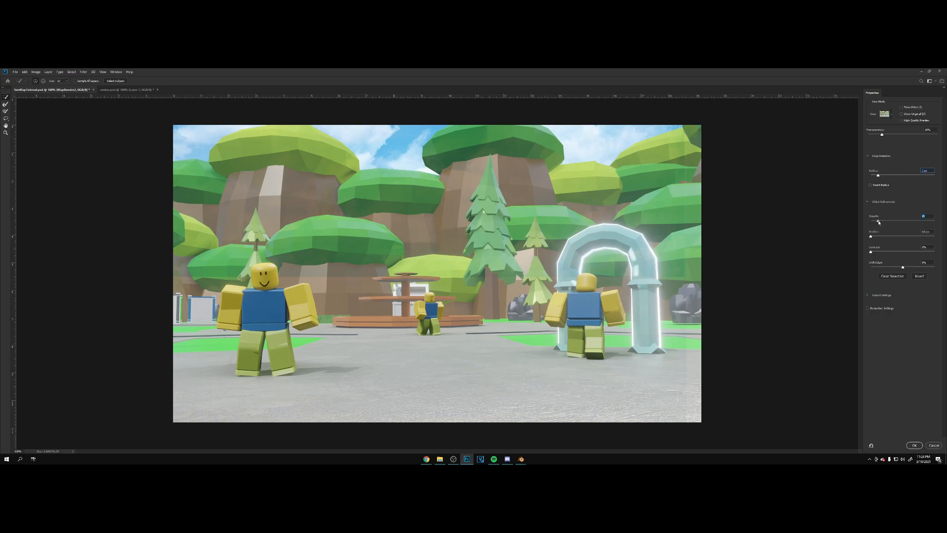
left_click_drag(882, 252, 888, 254)
left_click(891, 114)
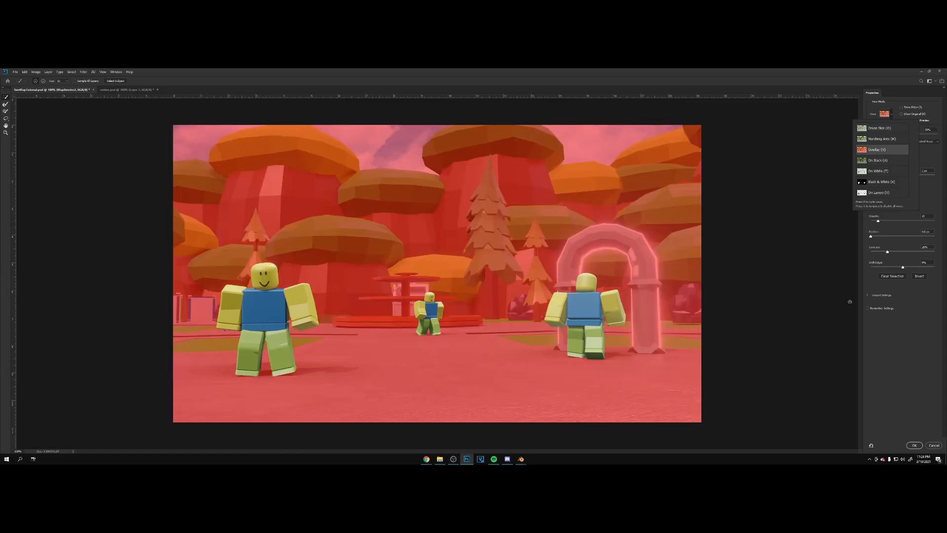
left_click(843, 356)
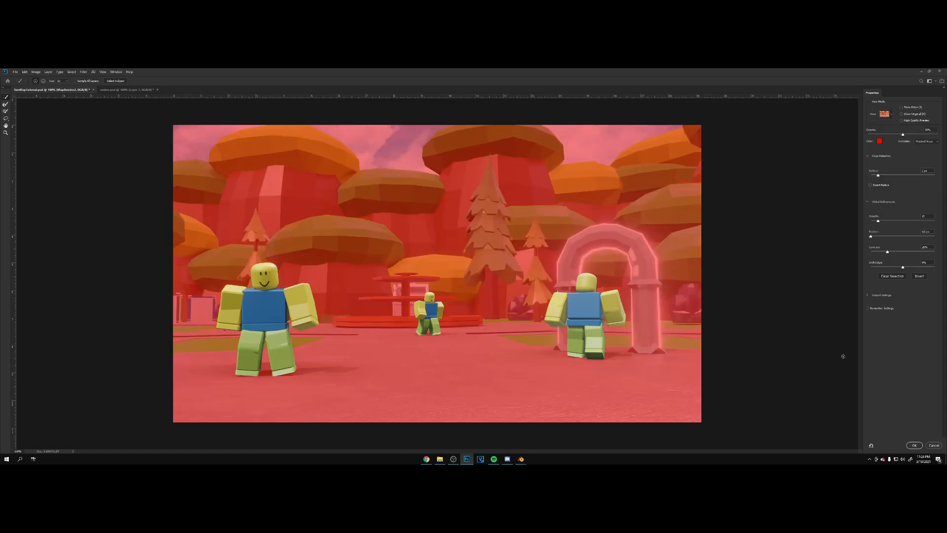
left_click(879, 221)
left_click_drag(875, 223, 881, 223)
left_click(914, 445)
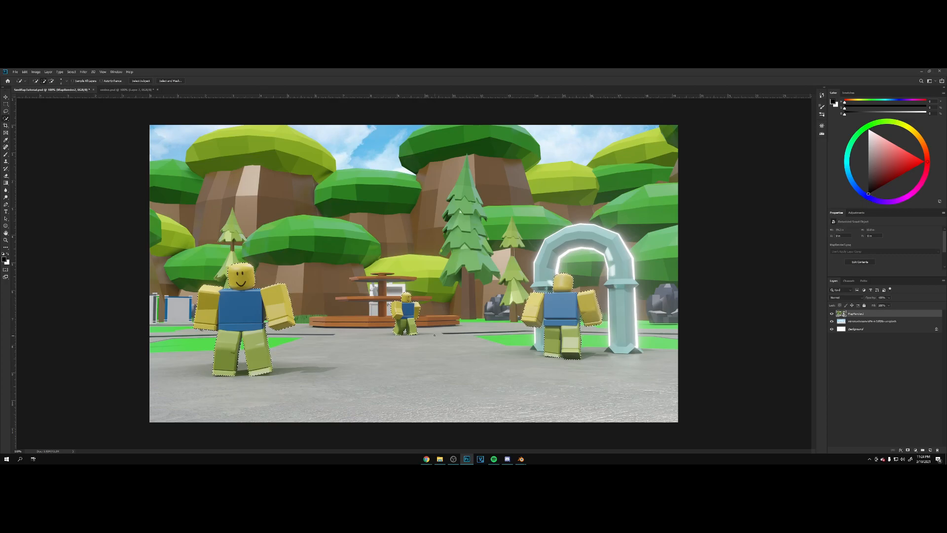
Copy the selected characters onto a new layer.
key("ctrl+j")
key("v")
mouse_move(619, 317)
left_mouse_down()
mouse_move(629, 199)
mouse_move(602, 286)
mouse_move(655, 286)
mouse_move(666, 301)
mouse_move(625, 300)
left_mouse_up()
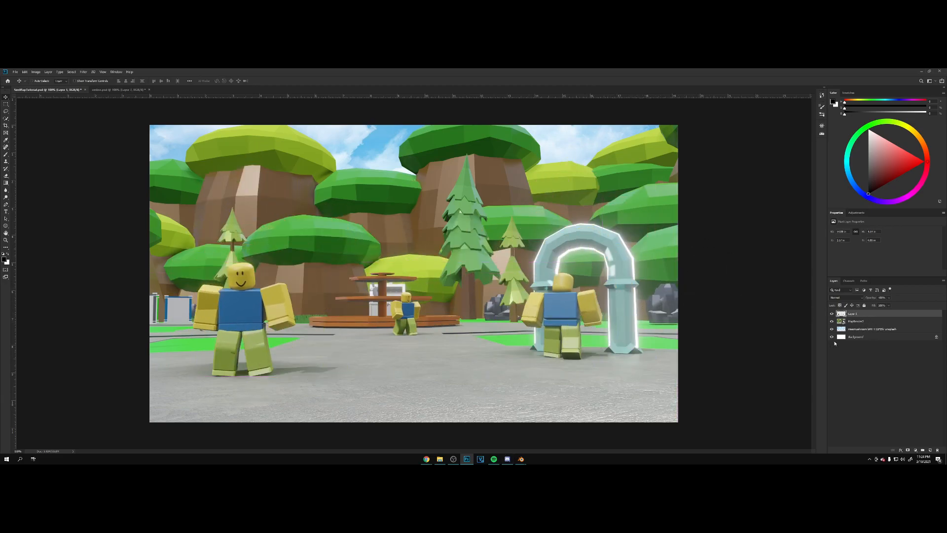
Add an Inner Glow in Overlay mode to the characters' layer, with a small size and reduced opacity.
right_click(881, 314)
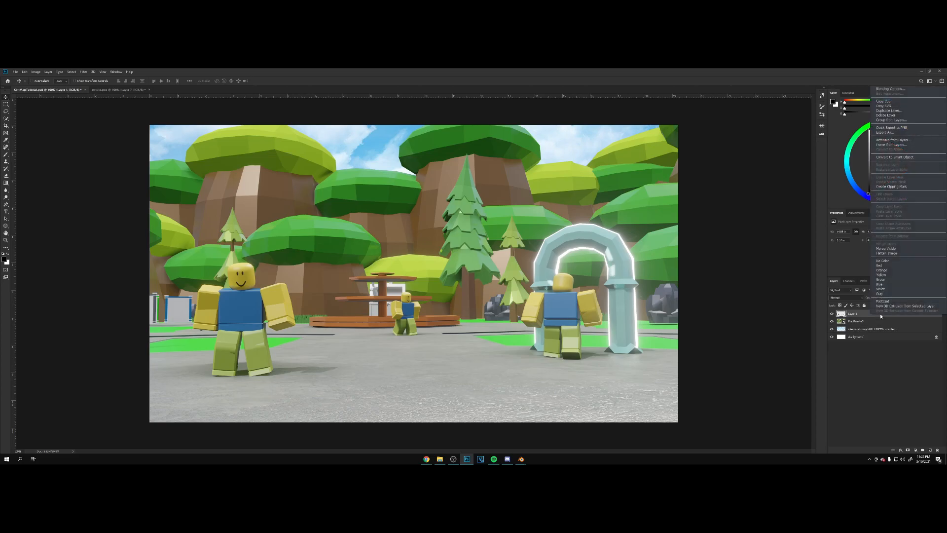
left_click(908, 88)
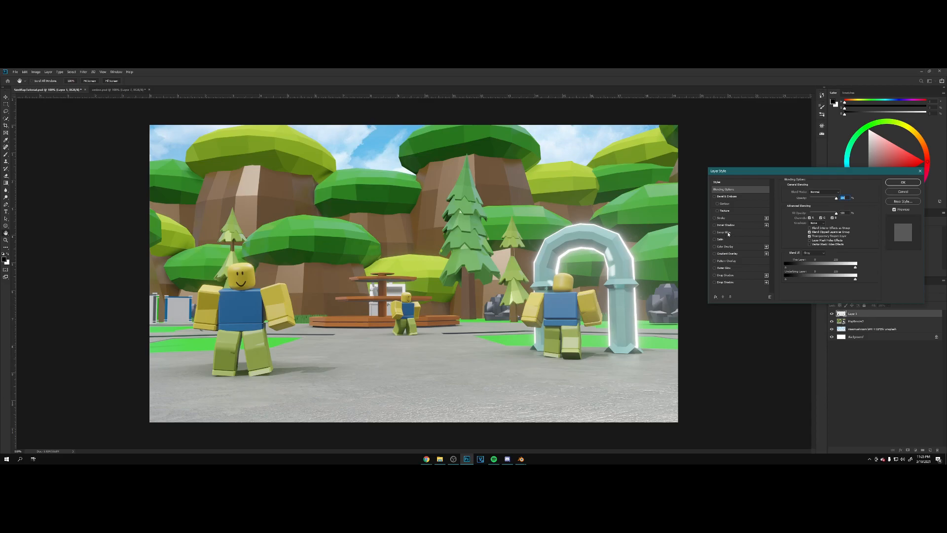
left_click(729, 232)
left_click(822, 193)
left_click(822, 194)
left_click_drag(823, 246, 809, 245)
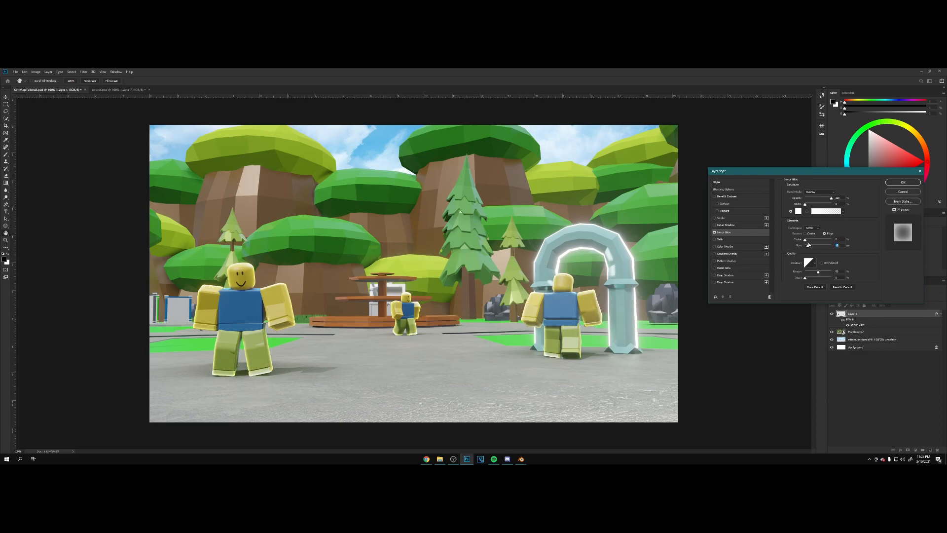
mouse_move(833, 198)
left_mouse_down()
mouse_move(799, 201)
mouse_move(819, 202)
left_mouse_up()
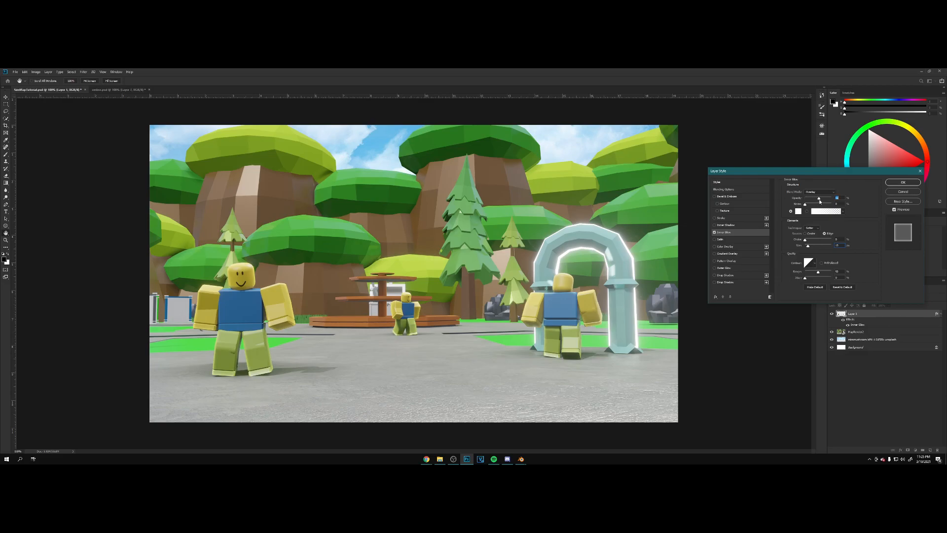
Add an Inner Bevel to the characters' layer, adjusting its angle, depth, size and soften, and lower the highlight and shadow opacity.
left_click(740, 197)
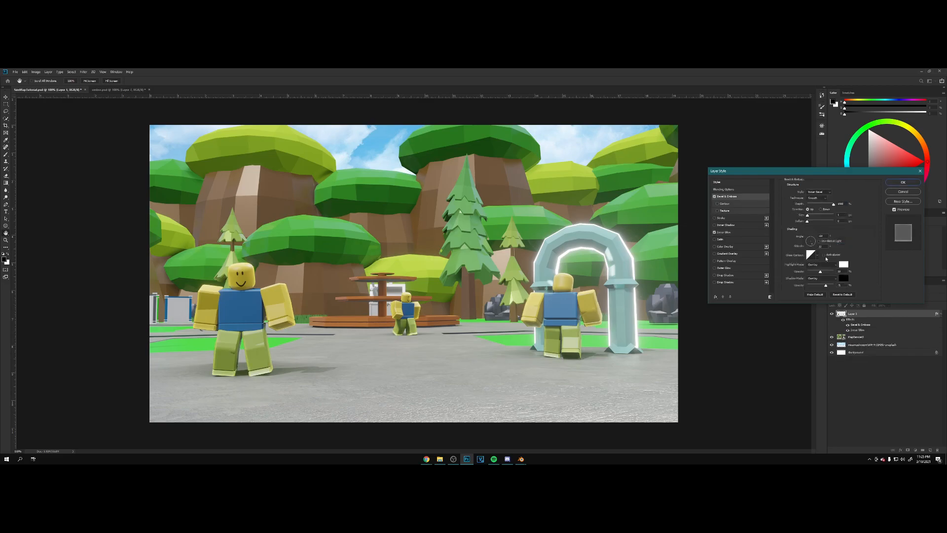
left_click(812, 241)
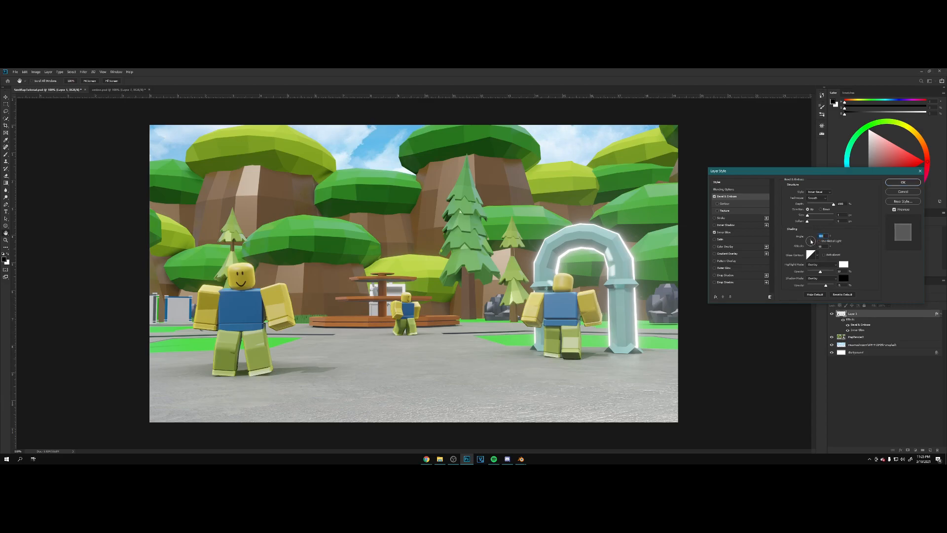
mouse_move(814, 217)
left_mouse_down()
mouse_move(848, 221)
mouse_move(809, 236)
left_mouse_up()
mouse_move(833, 206)
left_mouse_down()
mouse_move(810, 204)
mouse_move(833, 221)
left_mouse_up()
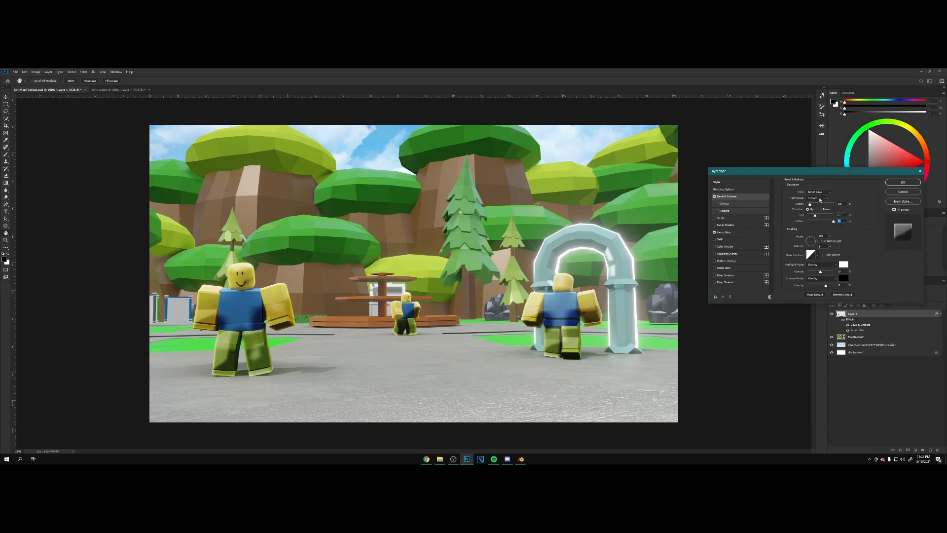
mouse_move(820, 271)
left_mouse_down()
mouse_move(819, 286)
mouse_move(803, 287)
left_mouse_up()
left_click_drag(807, 287, 809, 284)
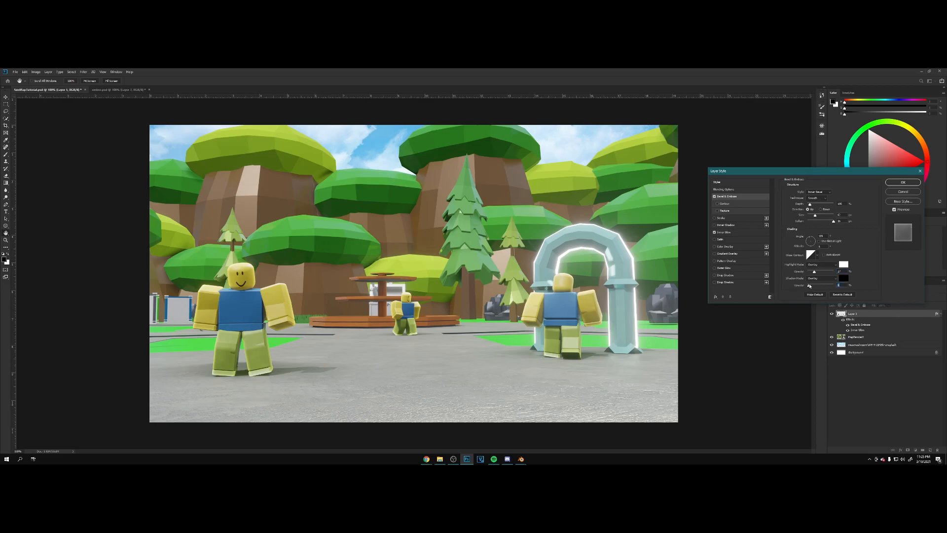
left_click(912, 183)
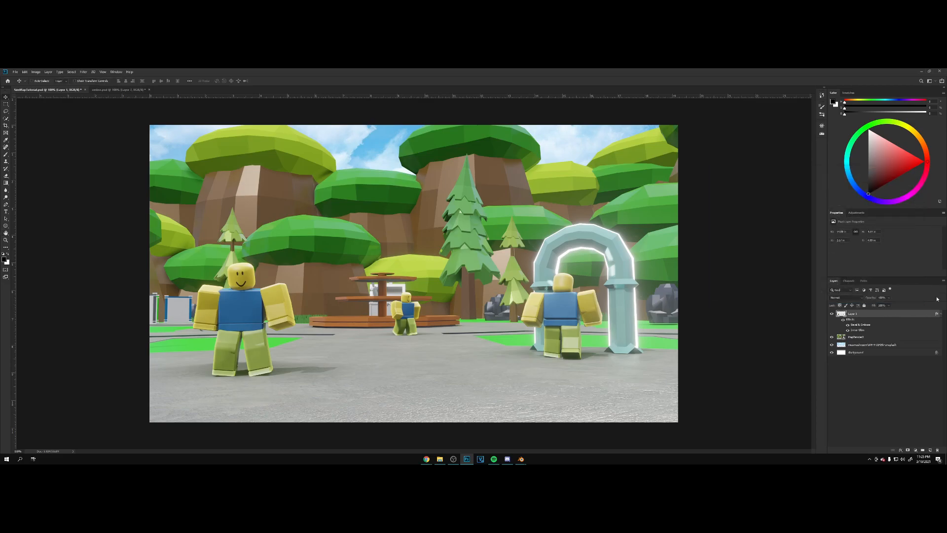
left_click(942, 314)
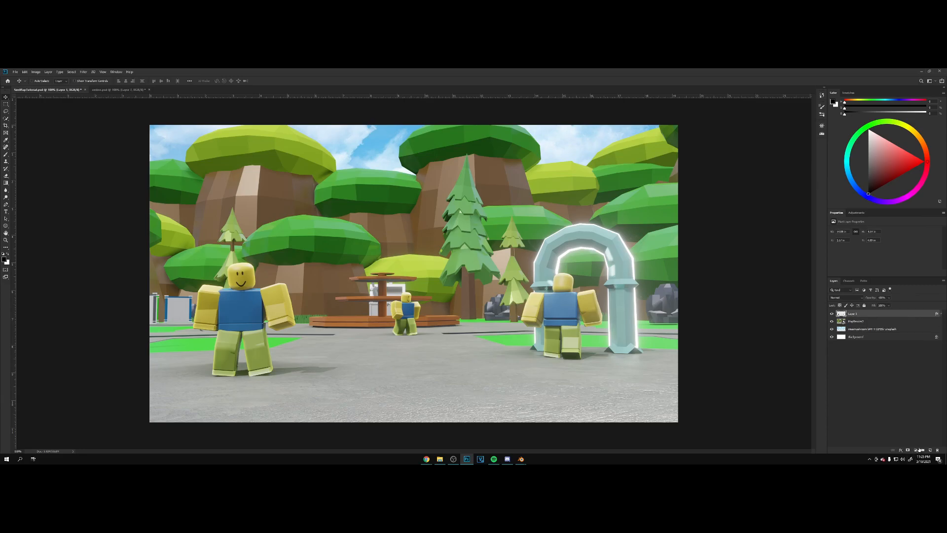
Add a Vibrance adjustment layer above the characters, raising vibrance strongly and saturation slightly.
left_click(917, 451)
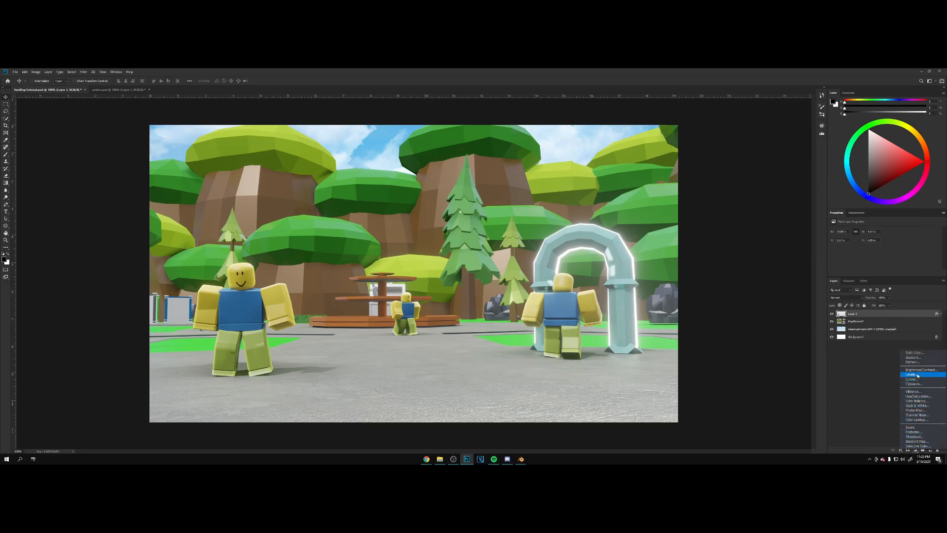
left_click(914, 392)
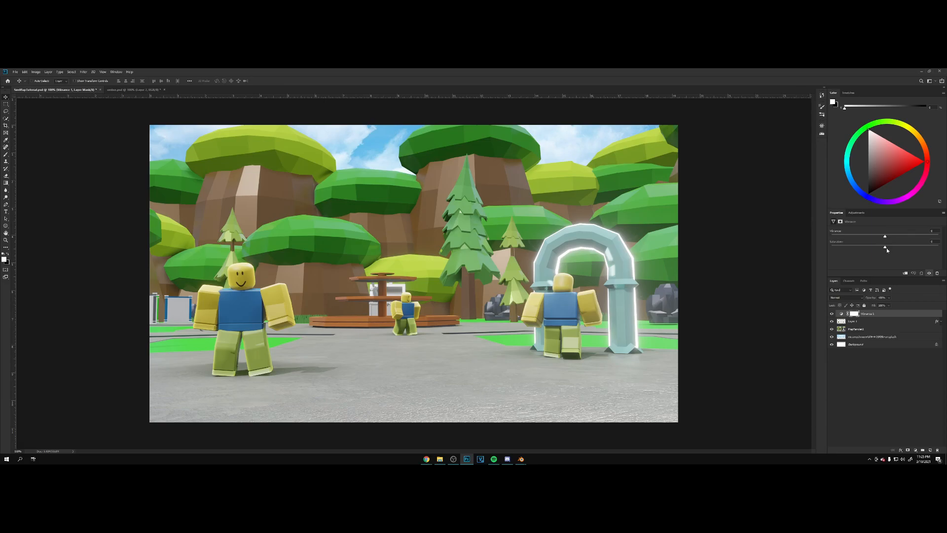
mouse_move(886, 237)
left_mouse_down()
mouse_move(927, 236)
mouse_move(886, 247)
mouse_move(895, 247)
left_mouse_up()
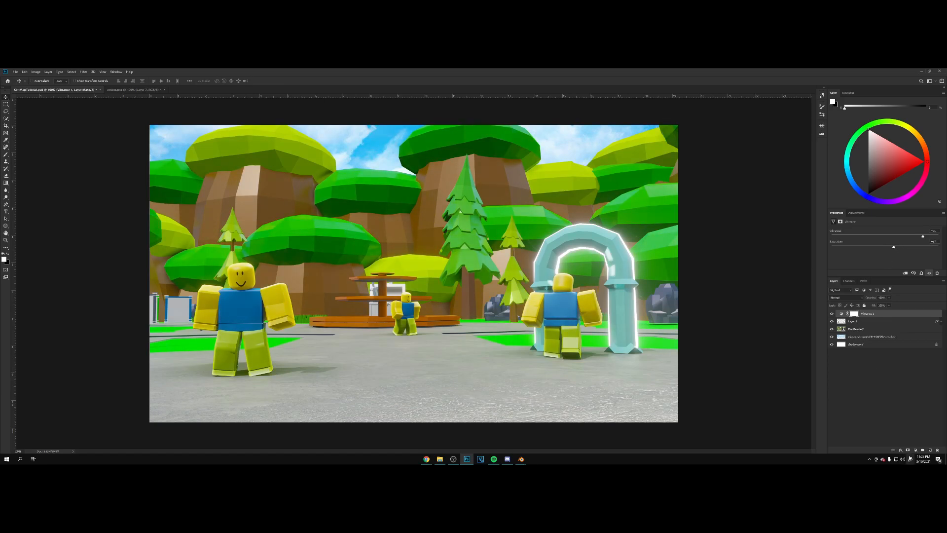
Add an Exposure adjustment layer on top and raise its exposure slightly.
left_click(916, 450)
left_click(916, 379)
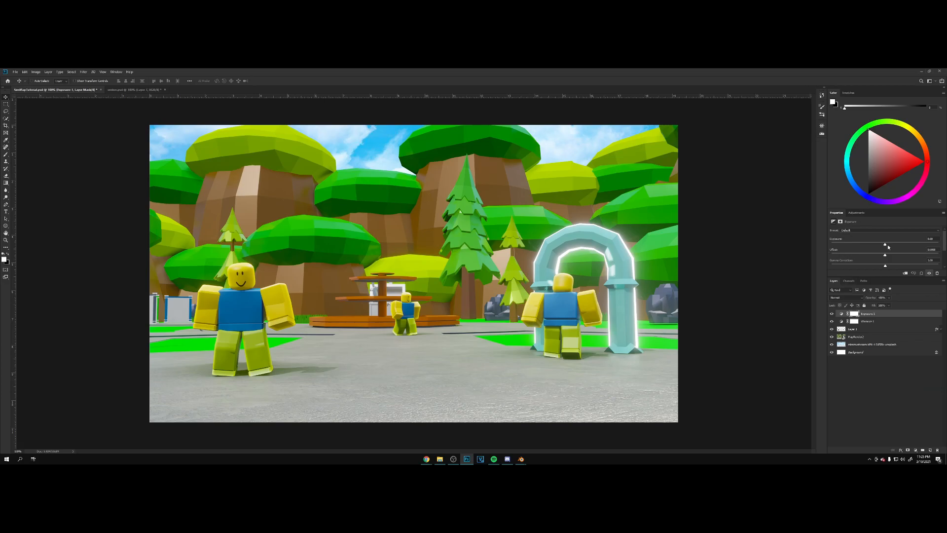
left_click_drag(886, 244, 888, 245)
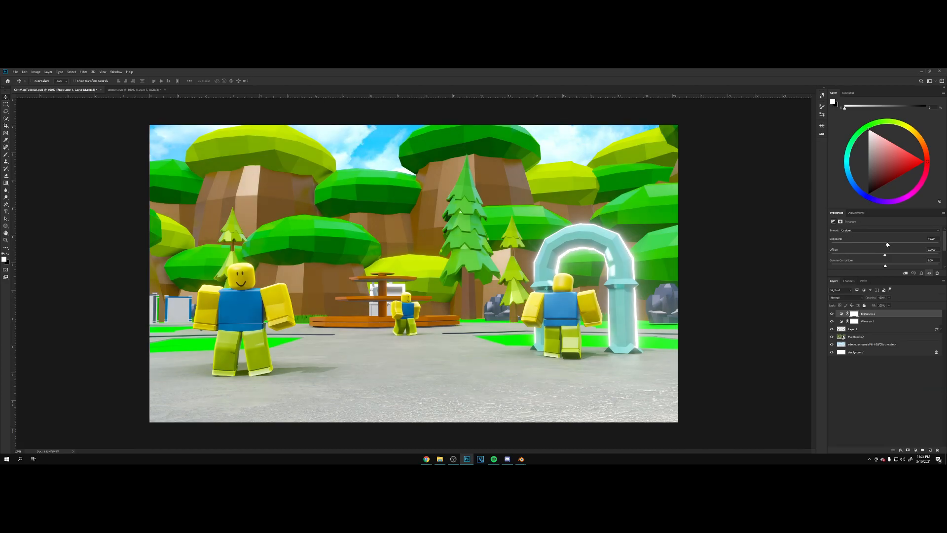
Set the Vibrance adjustment layer's opacity to 50%.
left_click(885, 321)
left_click(878, 297)
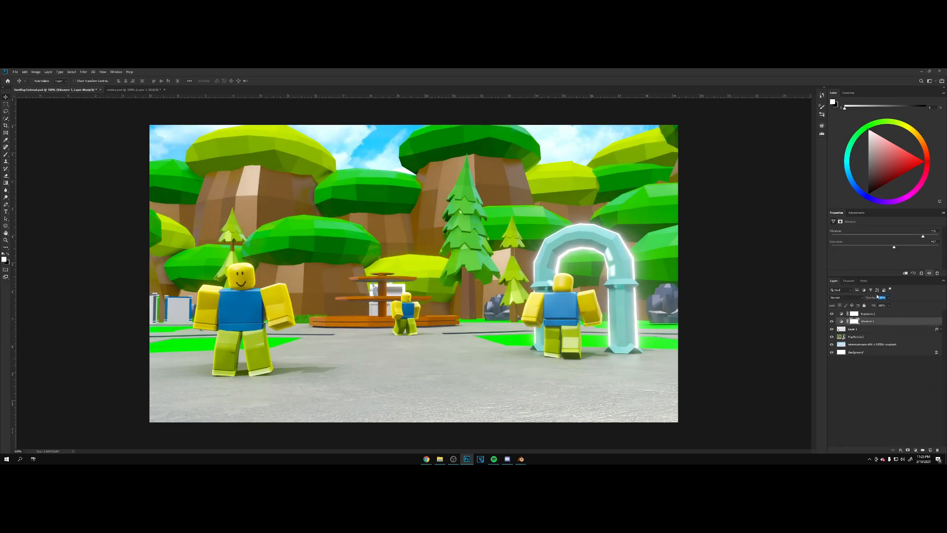
type("50")
key("Return")
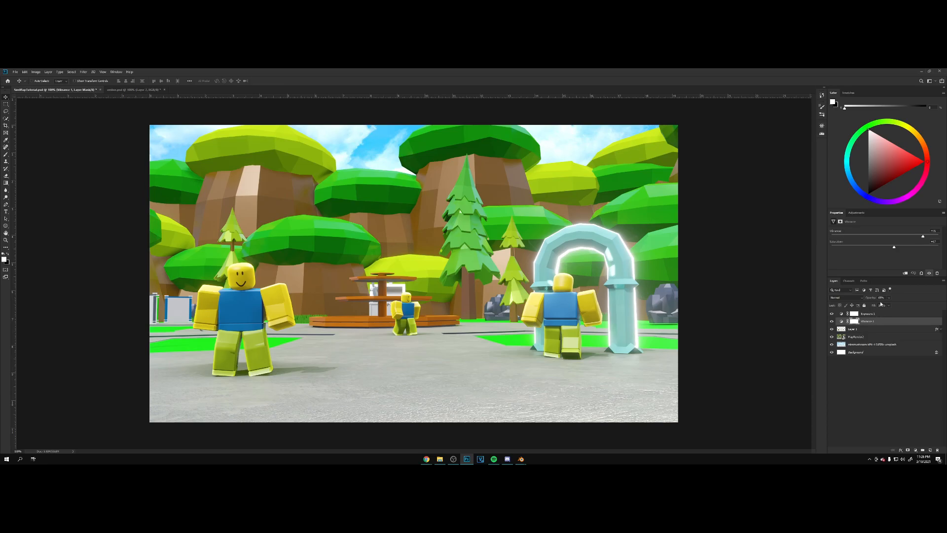
Save the thumbnail document and open the KILLER PACK file without resolving its missing fonts.
key("ctrl+s")
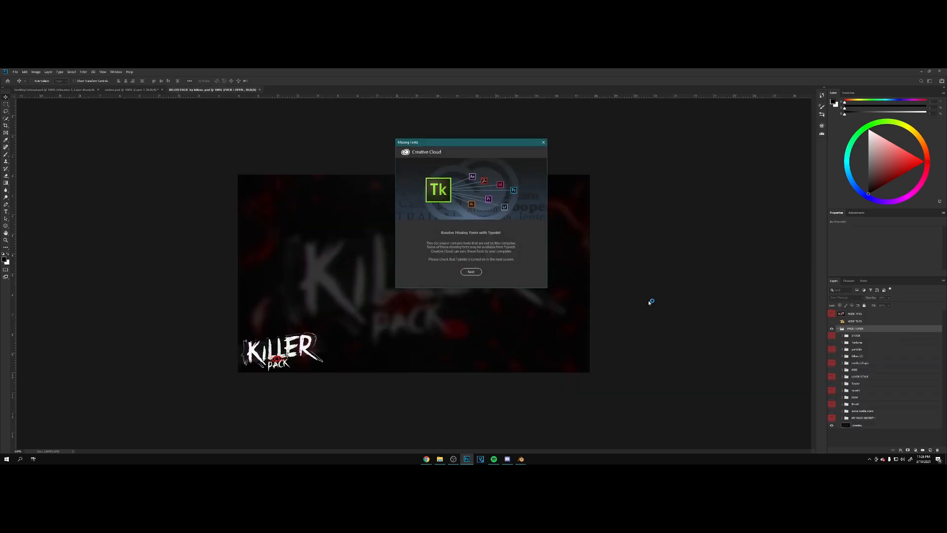
left_click(543, 142)
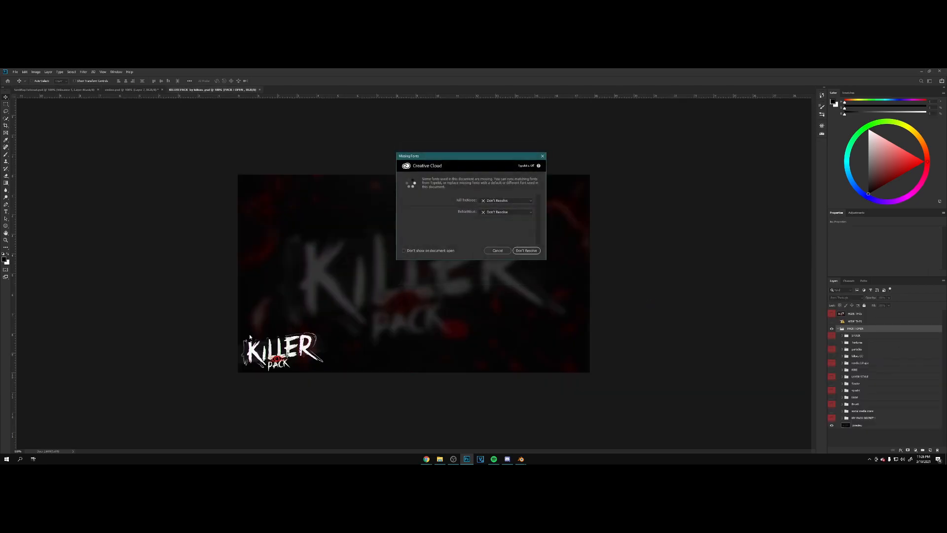
left_click(497, 252)
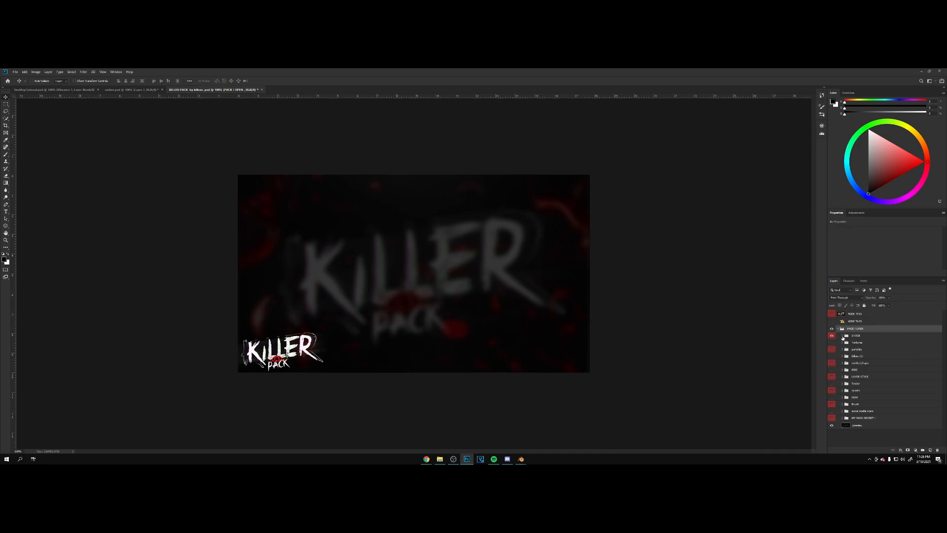
Preview the effect layers in the pack's first folder by showing and hiding them one at a time.
left_click(842, 335)
left_click(832, 344)
left_click(832, 344)
left_click(832, 350)
left_click(832, 350)
left_click(832, 359)
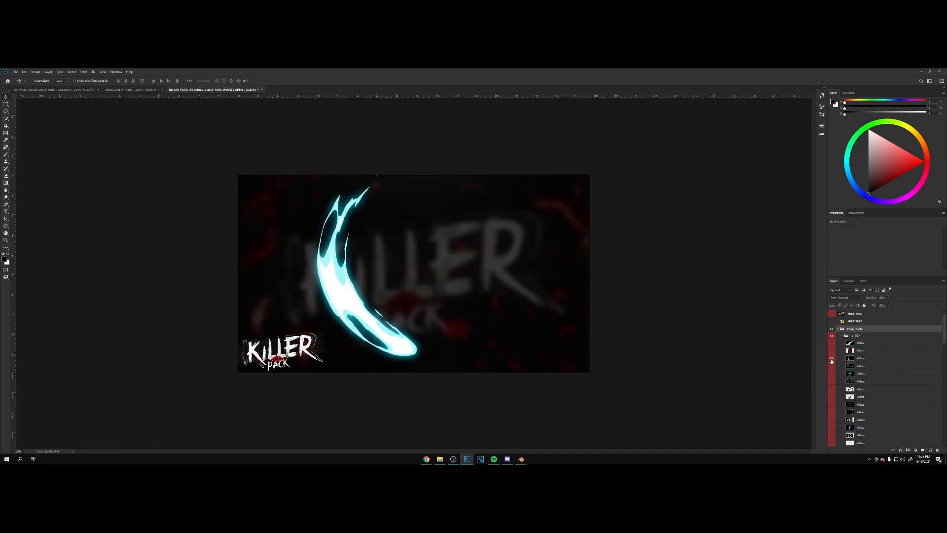
left_click(832, 359)
left_click(831, 365)
left_click(832, 365)
left_click(832, 374)
left_click(832, 374)
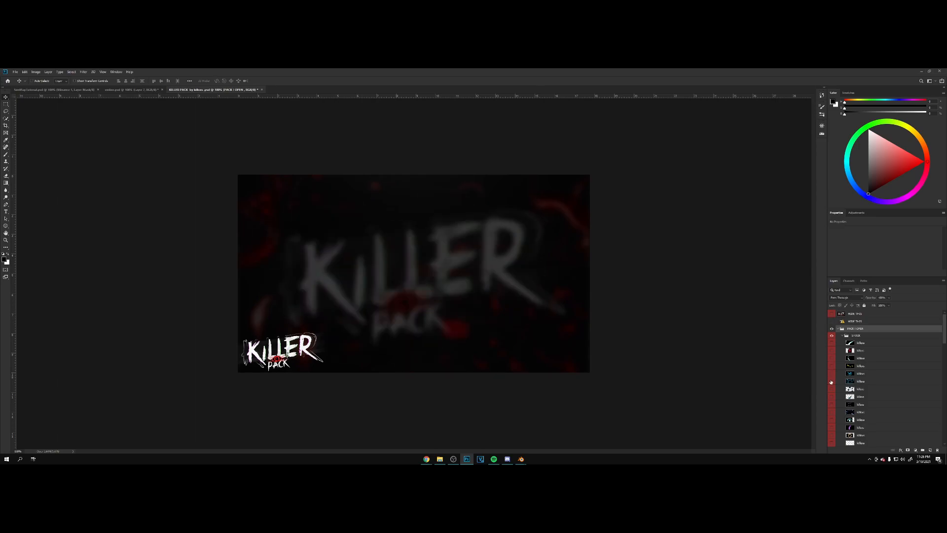
left_click(832, 382)
left_click(832, 382)
left_click(831, 389)
left_click(832, 389)
left_click(832, 397)
left_click(832, 397)
left_click(842, 335)
Preview several layers in the pack's textures folder by showing and hiding them in turn.
left_click(832, 342)
left_click(844, 342)
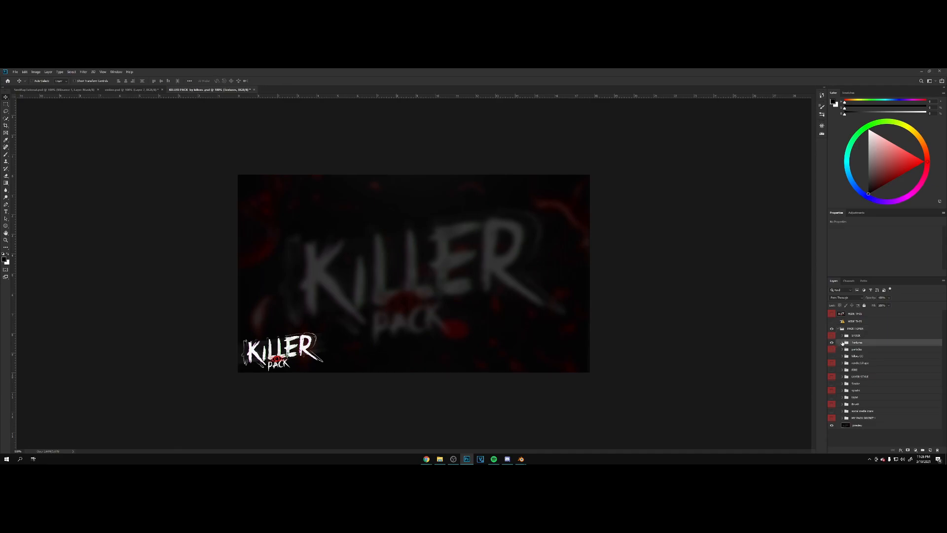
left_click(843, 343)
left_click(832, 350)
left_click(832, 350)
left_click(832, 357)
left_click(832, 357)
scroll(832, 365, "down", 3)
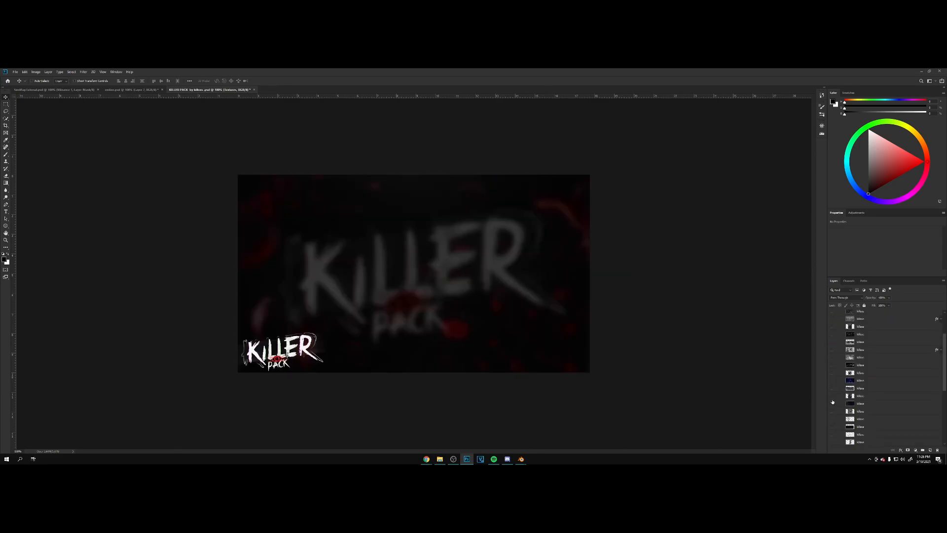
left_click(832, 411)
left_click(832, 411)
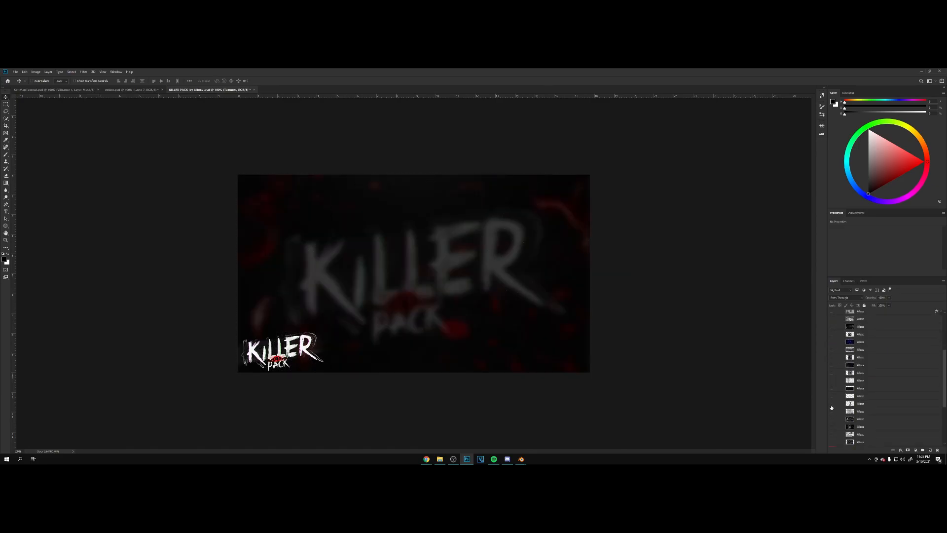
scroll(831, 410, "down", 3)
left_click(832, 404)
left_click(832, 404)
scroll(834, 405, "down", 3)
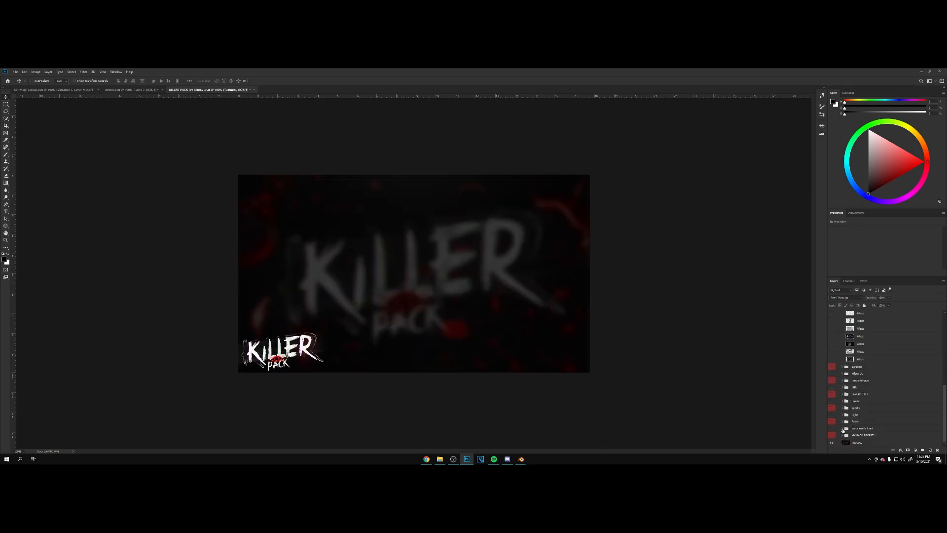
Look through the layers in the pack's particles folder, showing and hiding each one.
left_click(832, 414)
left_click(842, 367)
left_click(833, 375)
left_click(833, 376)
scroll(870, 398, "down", 3)
scroll(870, 397, "down", 2)
left_click(831, 367)
left_click(831, 358)
left_click(832, 358)
left_click(832, 345)
left_click(831, 344)
left_click(831, 335)
left_click(831, 335)
left_click(831, 328)
left_click(831, 328)
left_click(831, 329)
left_click(832, 321)
Preview the light effect layers in the pack's light folder by showing and hiding them.
left_click(842, 414)
left_click(832, 423)
left_click(832, 423)
scroll(835, 415, "down", 3)
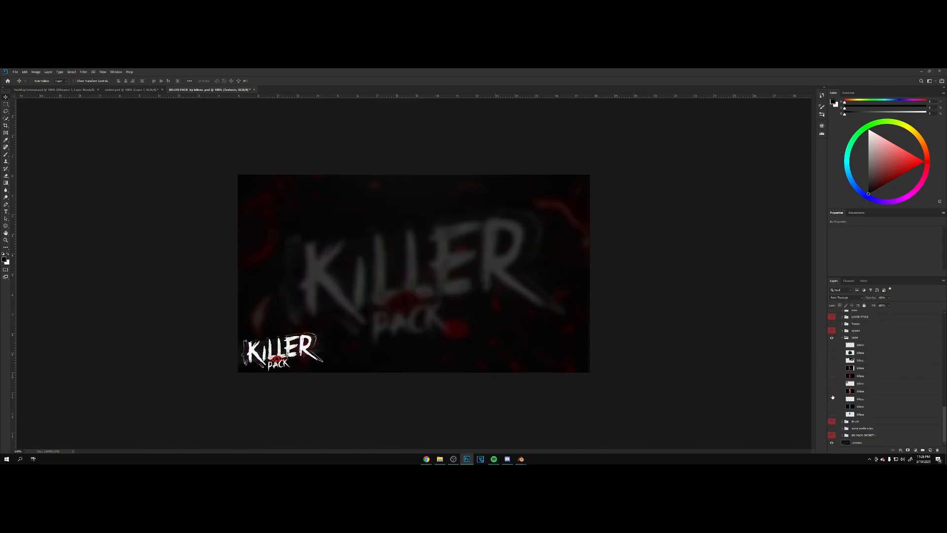
left_click(834, 377)
left_click(833, 377)
left_click(833, 383)
left_click(833, 382)
Copy the orange flame light layer from the pack onto the left character and place it beneath the characters' layer.
left_click(830, 391)
left_click(831, 391)
left_click(831, 391)
left_click(868, 391)
mouse_move(573, 324)
left_mouse_down()
mouse_move(553, 356)
mouse_move(416, 205)
mouse_move(61, 87)
mouse_move(306, 207)
mouse_move(555, 313)
left_mouse_up()
left_click_drag(525, 266, 242, 318)
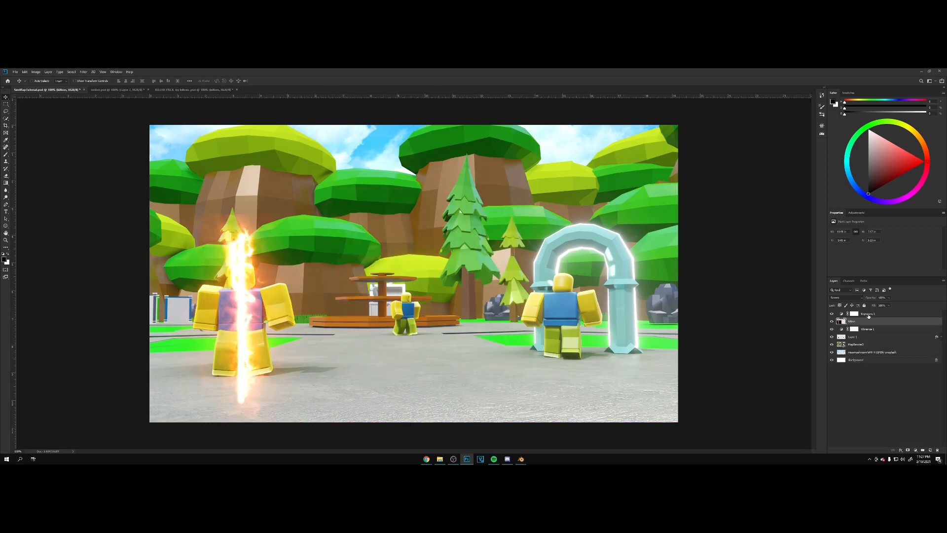
left_click_drag(896, 325, 896, 341)
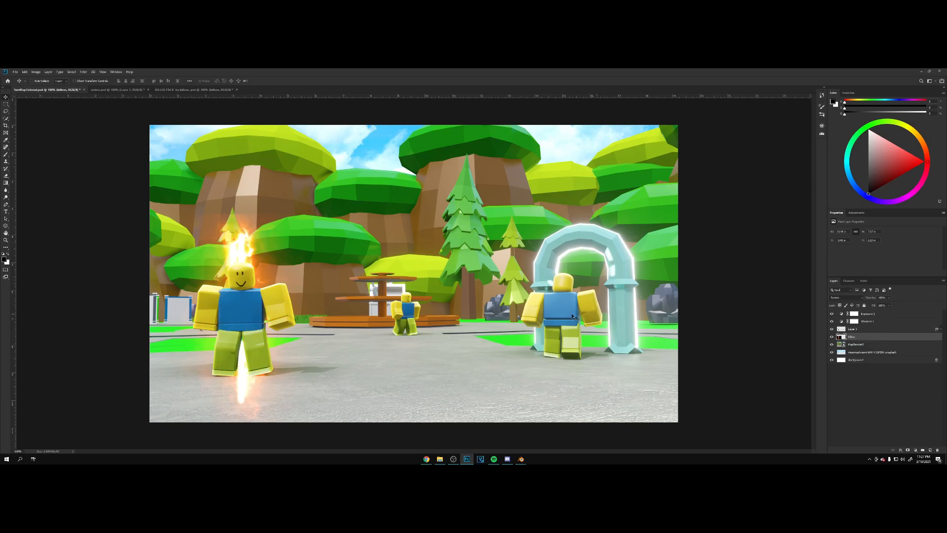
Transform the orange flame to a smaller size and position it behind the left character's head.
key("ctrl+t")
left_click_drag(241, 214, 240, 335)
key("Return")
left_click_drag(266, 388, 270, 329)
left_click_drag(283, 230, 297, 196)
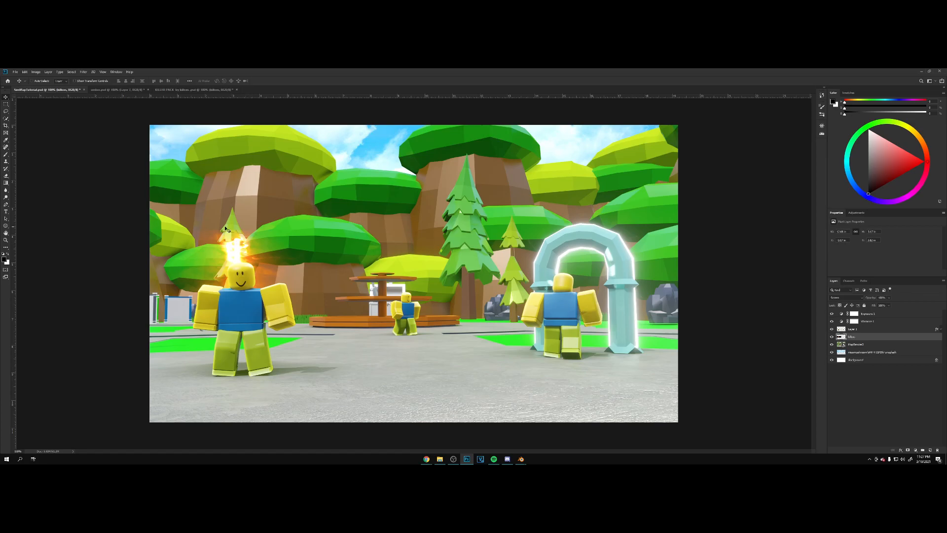
Soften the top of the flame with the Eraser and move it down behind the left character.
key("e")
mouse_move(212, 229)
left_mouse_down()
mouse_move(189, 225)
mouse_move(172, 204)
left_mouse_up()
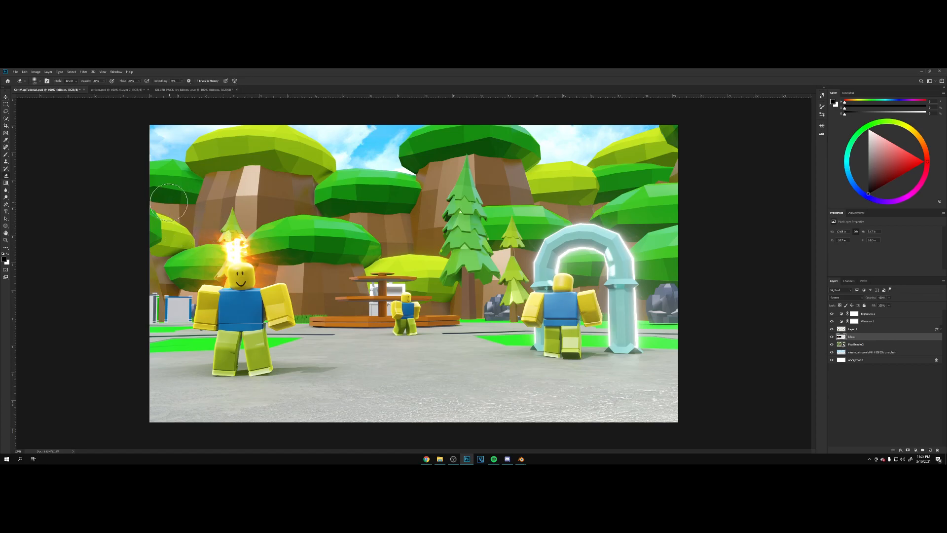
left_click(41, 82)
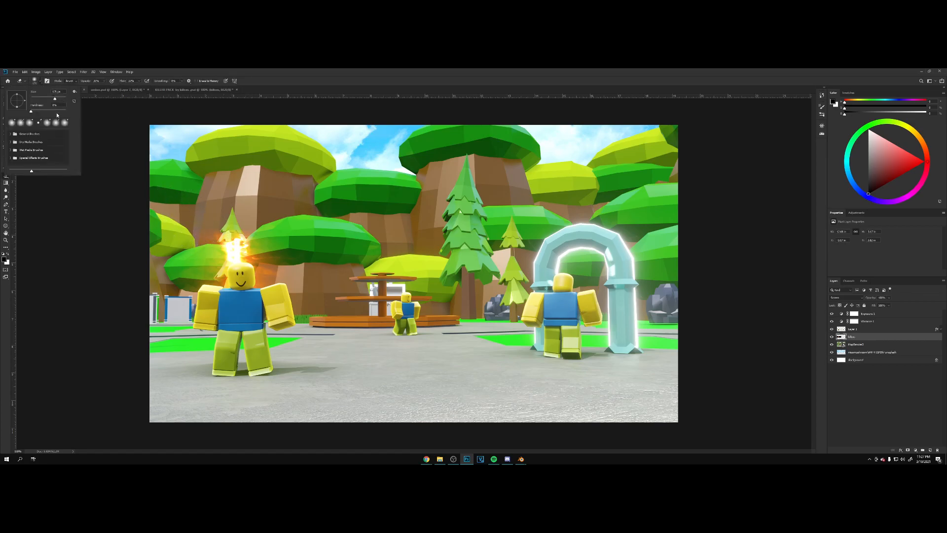
left_click(249, 71)
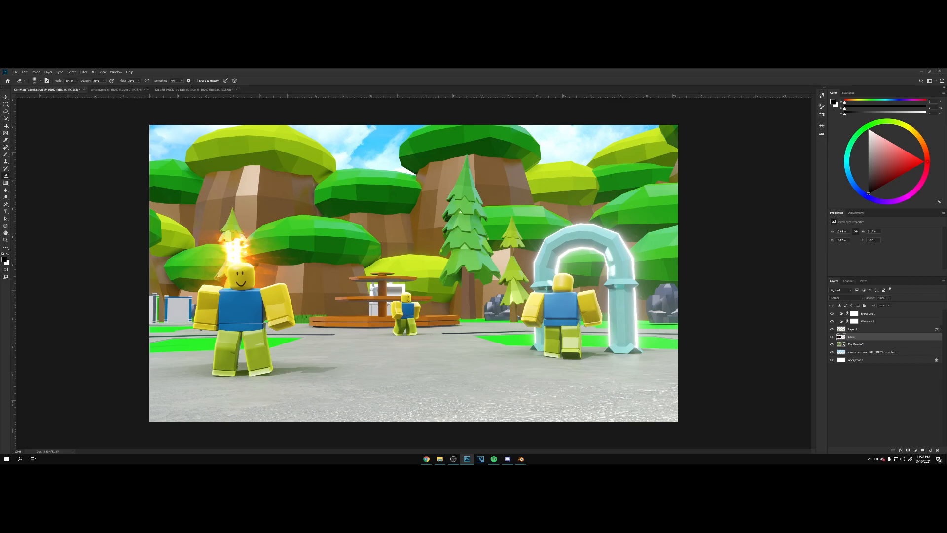
left_click(83, 82)
left_click(238, 190)
left_click(242, 193)
key("v")
left_click_drag(298, 288, 285, 312)
Shift the flame's hue from orange to cyan and place duplicates of it around the left character's body.
key("ctrl+u")
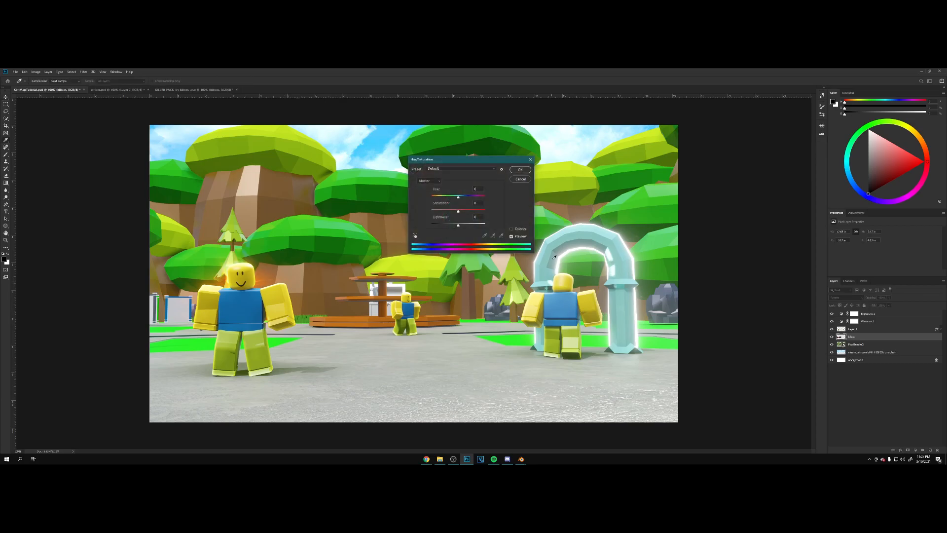
left_click_drag(459, 196, 502, 189)
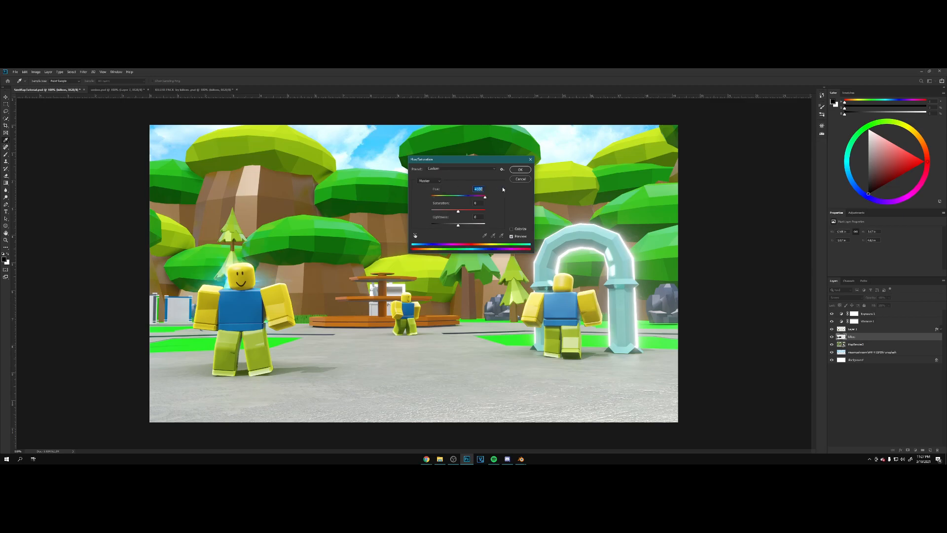
left_click(521, 170)
left_click_drag(279, 303, 313, 330)
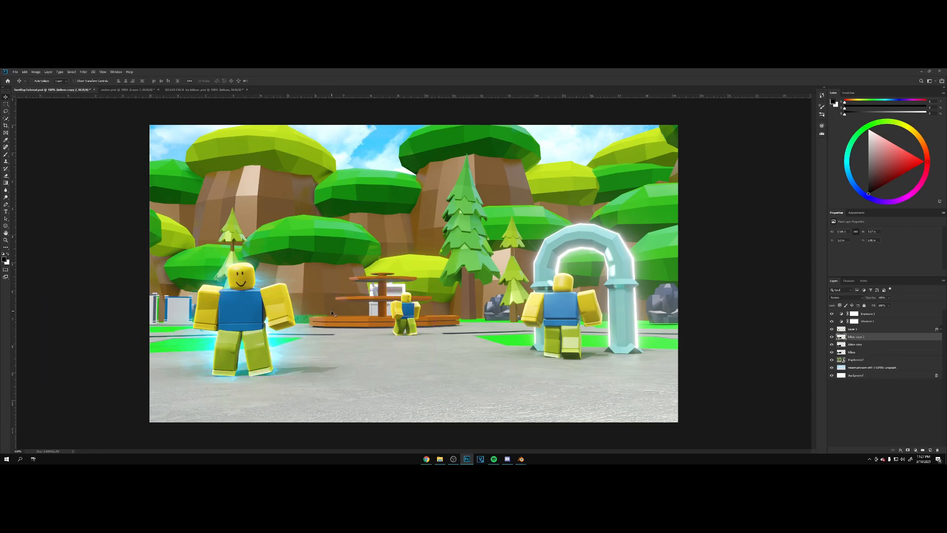
left_click_drag(302, 332, 274, 360, "alt")
Duplicate the cyan flame to the middle character and scale it down to fit behind that smaller figure.
left_click_drag(276, 358, 440, 339, "alt")
key("ctrl+t")
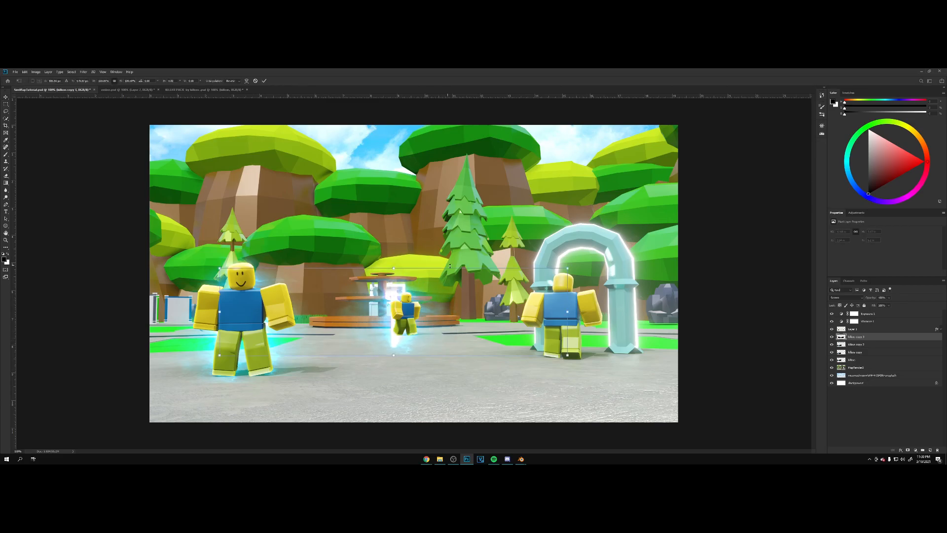
left_click_drag(557, 269, 457, 293)
key("Return")
left_click_drag(373, 310, 416, 300)
key("ctrl+t")
left_click_drag(503, 285, 455, 307, "alt")
key("Return")
key("ctrl+u")
left_click_drag(458, 197, 484, 198)
left_click(521, 180)
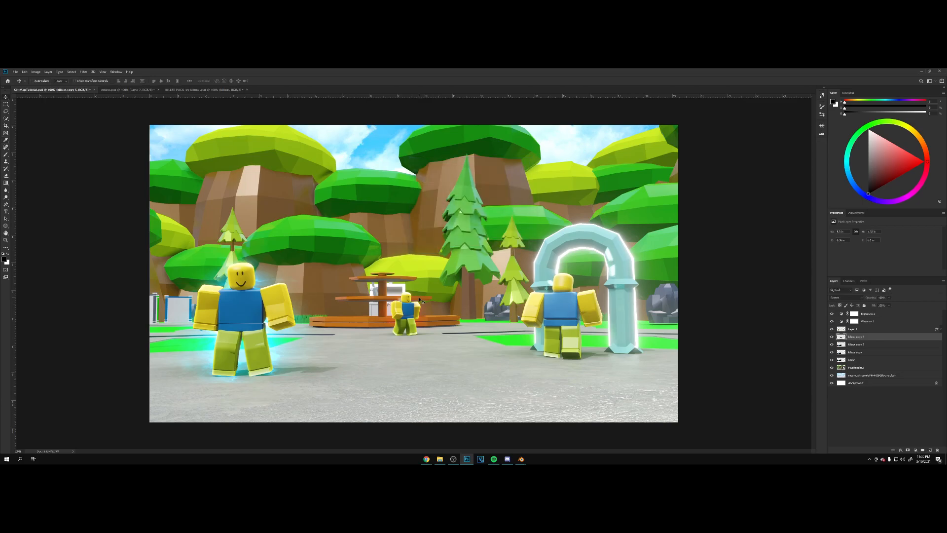
Change the hue of the middle character's glow, reposition it and adjust its size behind the figure.
key("ctrl+u")
left_click_drag(485, 197, 438, 197)
key("Return")
left_click_drag(425, 256, 424, 259)
key("ctrl+t")
left_click_drag(476, 296, 485, 292, "alt")
key("Return")
Find the pink flame layer in KILLER PACK's light folder and copy it over the left side of the thumbnail document.
left_click(193, 90)
scroll(926, 384, "down", 2)
left_click(832, 396)
left_click(832, 405)
left_click(832, 405)
left_click(831, 381)
left_click(854, 381)
left_click(832, 374)
left_click(832, 374)
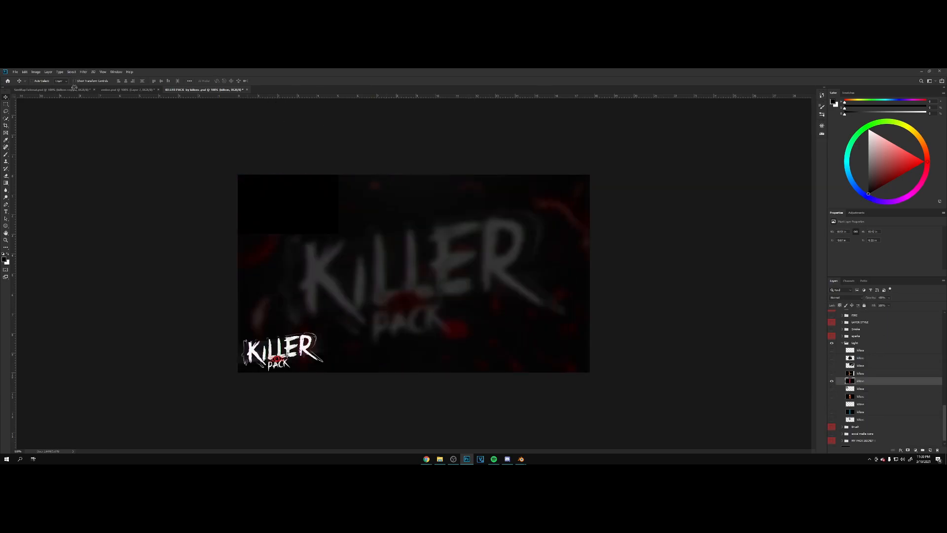
key("ctrl+Tab")
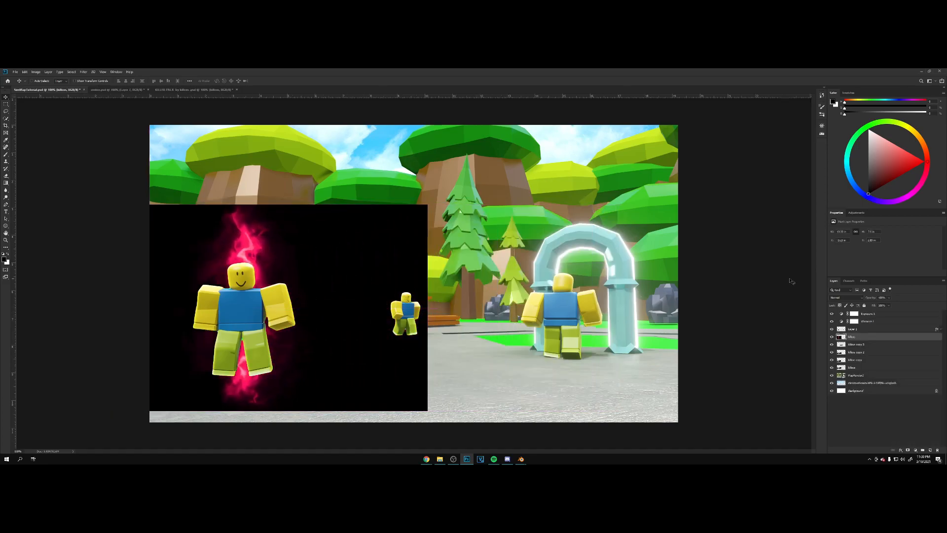
Set the pink flame layer's blend mode to Screen and shift its hue to blue-violet.
left_click(856, 297)
left_click(846, 343)
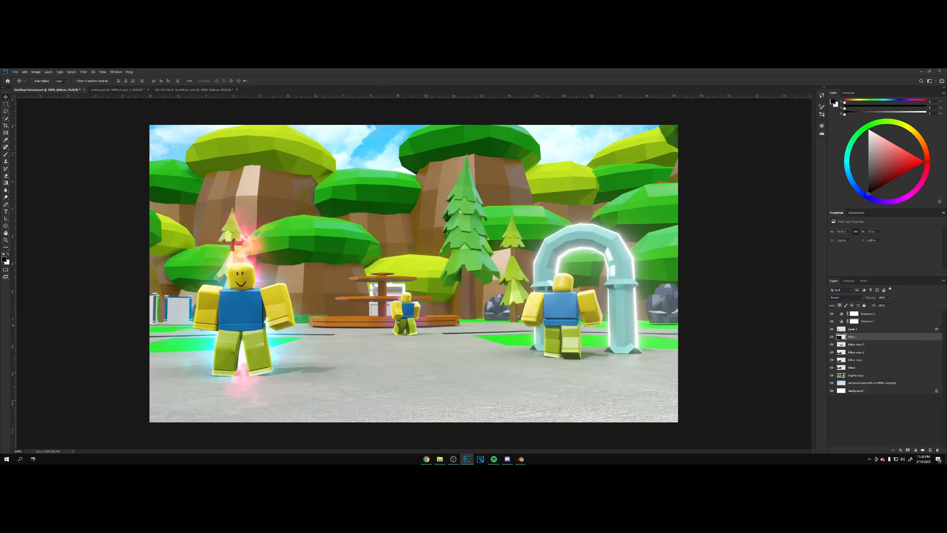
left_click_drag(398, 313, 373, 334)
key("ctrl+u")
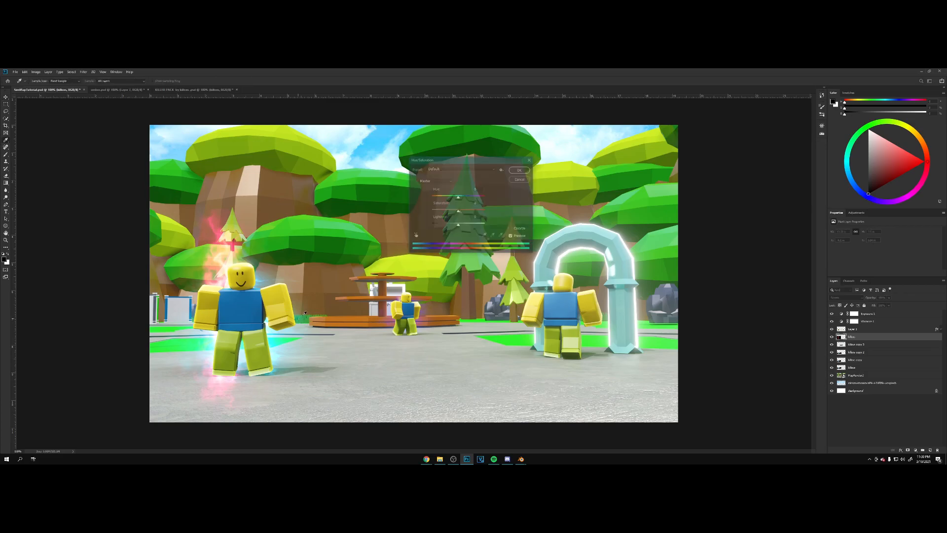
left_click_drag(458, 197, 439, 198)
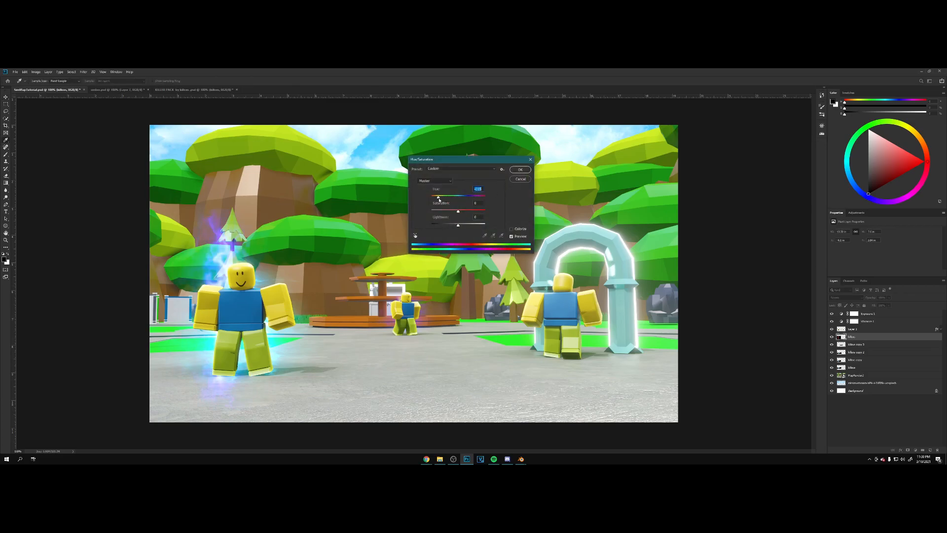
left_click(526, 172)
Scale down the blue-violet flame, place copies behind the left and right characters, and save the document.
key("ctrl+t")
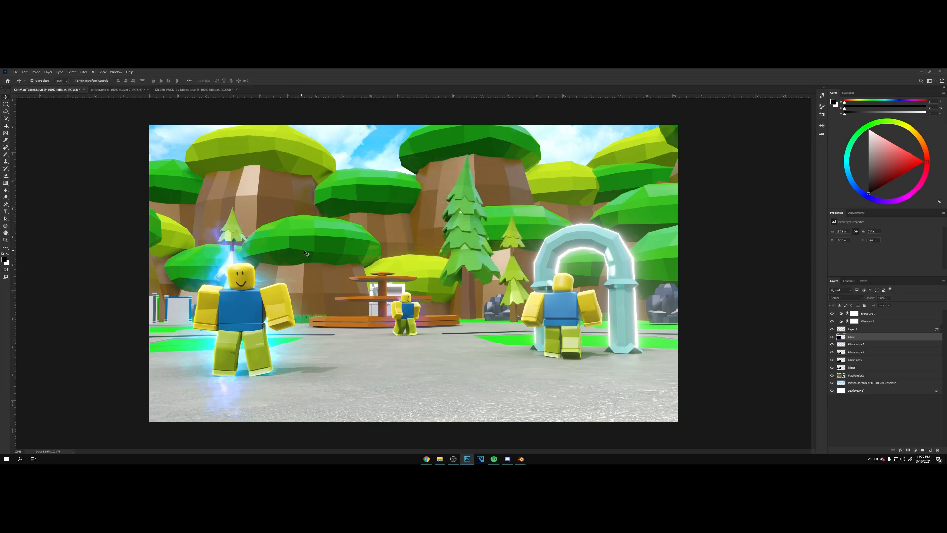
left_click_drag(407, 221, 433, 332, "shift")
key("Return")
left_click_drag(349, 355, 609, 294)
key("ctrl+s")
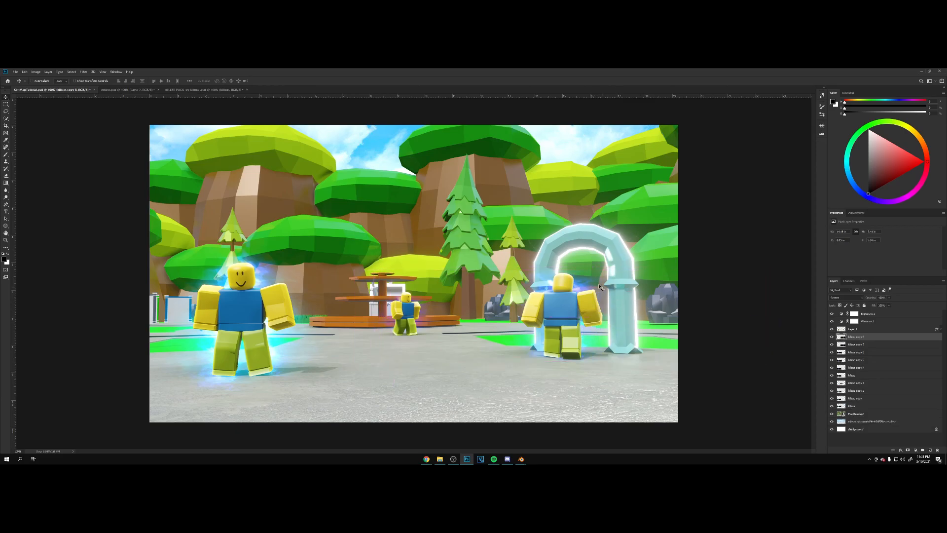
Add a new layer beneath the characters' layer and set the Pen tool to Shape mode with white fill and no stroke.
key("ctrl+plus")
scroll(602, 281, "right", 5)
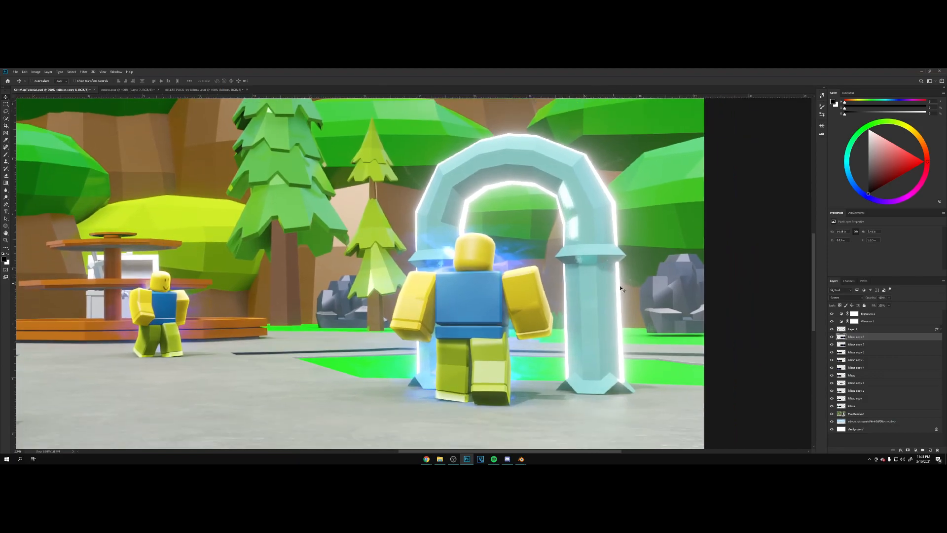
left_click(921, 450)
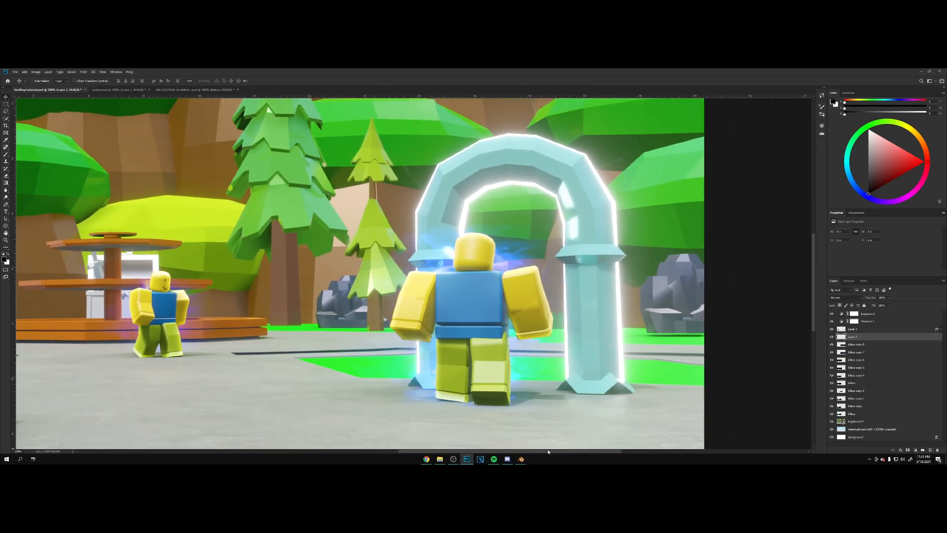
scroll(533, 317, "right", 3)
left_click(7, 204)
left_click(7, 256)
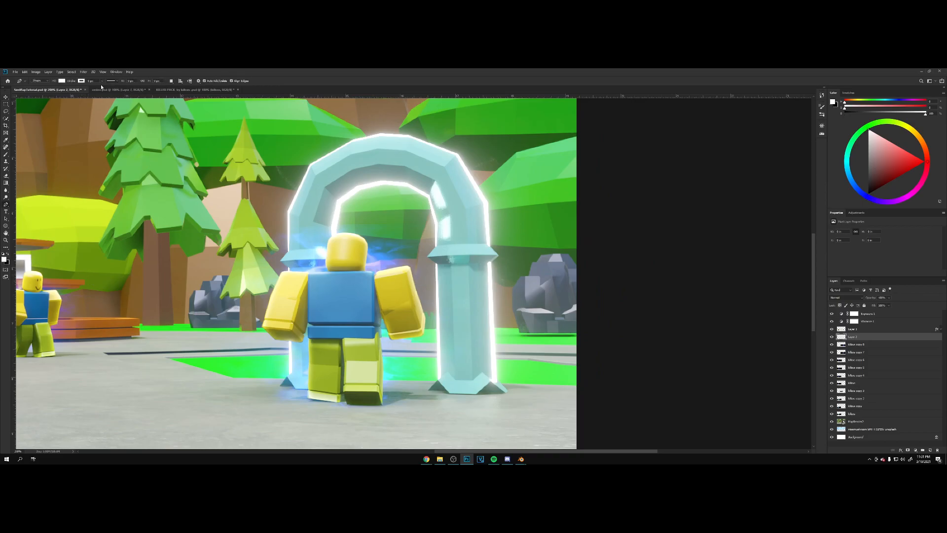
left_click(61, 81)
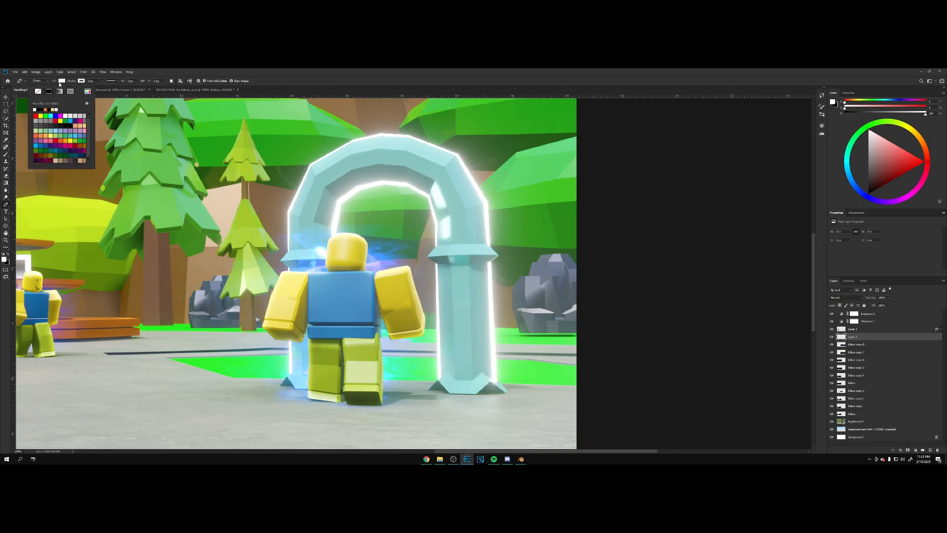
left_click(62, 80)
left_click(81, 80)
left_click(58, 91)
left_click(337, 75)
left_click(47, 81)
left_click(39, 85)
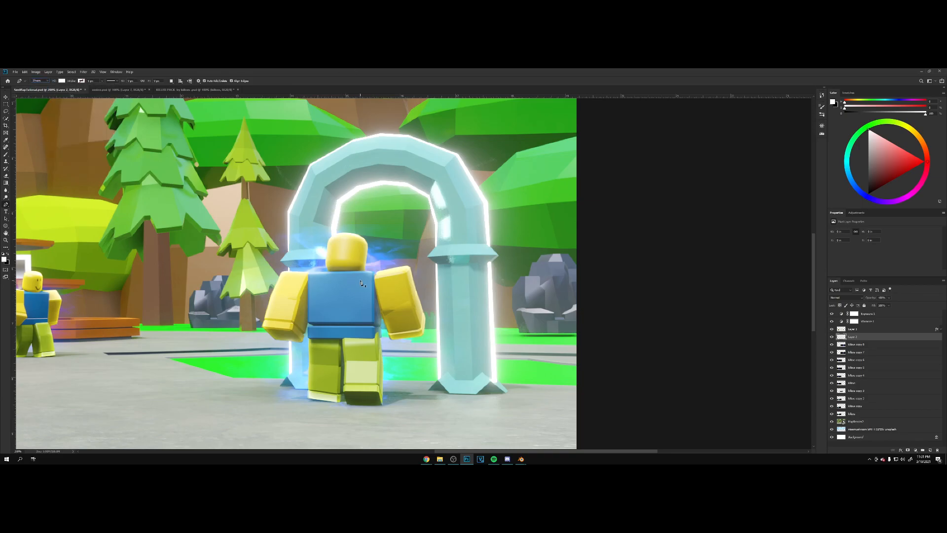
Draw a closed white shape with the Pen tool that fills the arch's opening behind the right character.
left_click(385, 183)
left_click(362, 189)
left_click(344, 199)
left_click(336, 216)
left_click(334, 225)
left_click(336, 330)
left_click(338, 381)
left_click(443, 382)
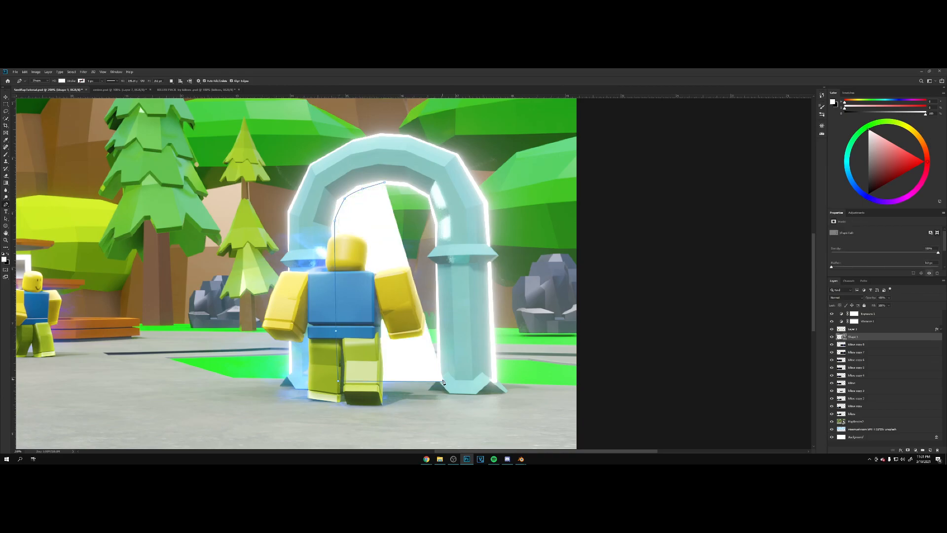
left_click(439, 330)
left_click(436, 228)
left_click(433, 210)
left_click(428, 193)
left_click(403, 185)
left_click(385, 182)
key("v")
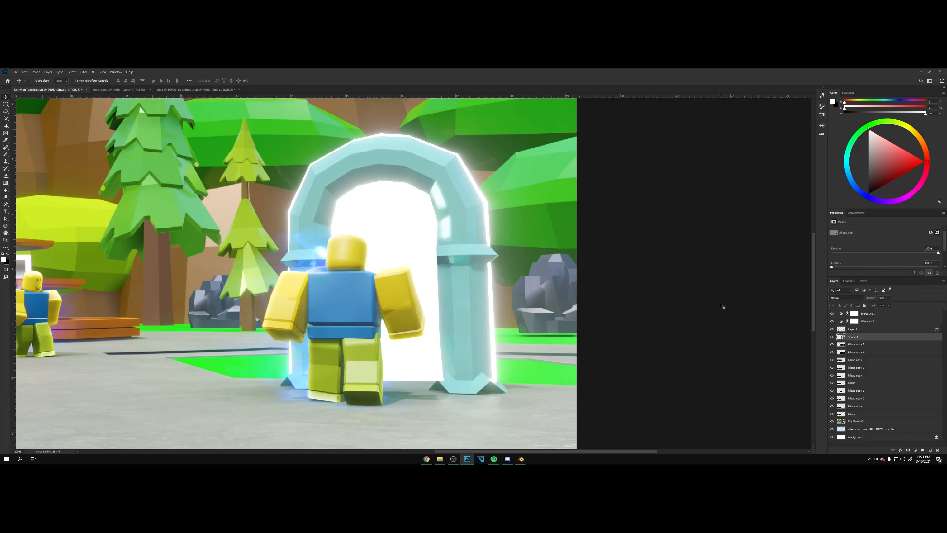
Duplicate the white portal shape, hide the original, and rasterize and soften the copy with a Gaussian Blur.
key("ctrl+j")
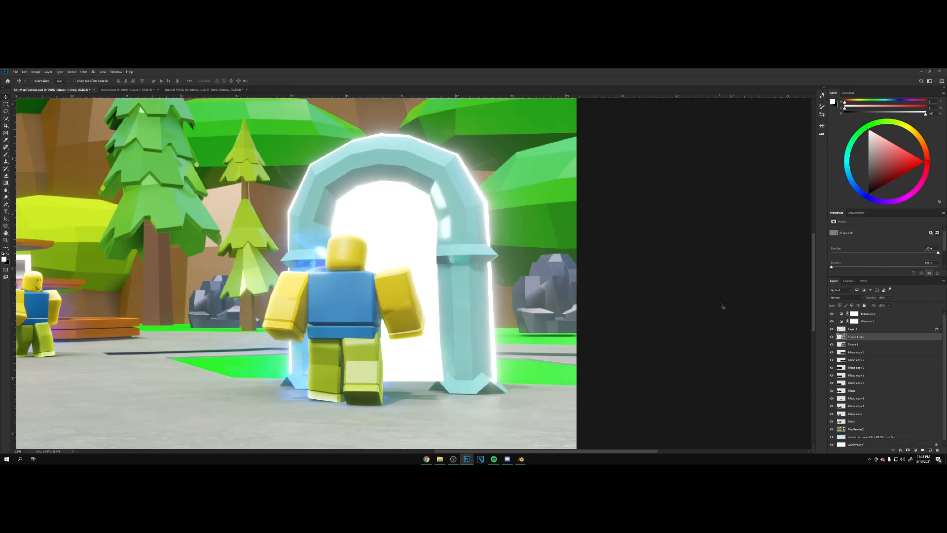
left_click(832, 345)
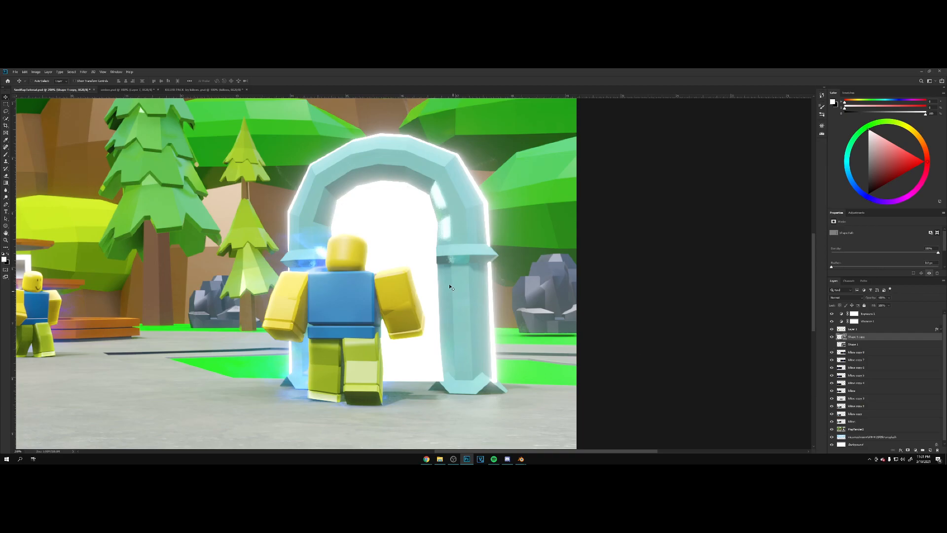
left_click(83, 71)
mouse_move(140, 134)
left_click(168, 155)
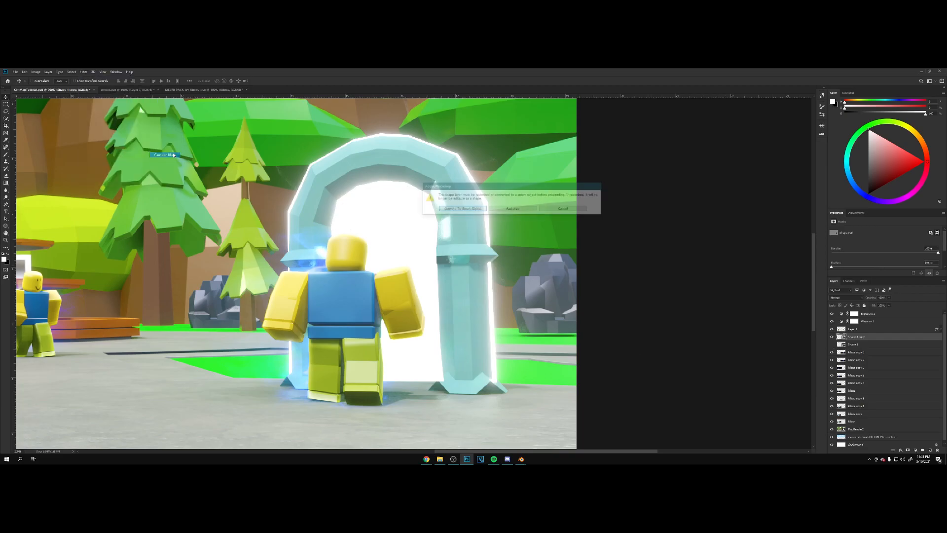
left_click(508, 208)
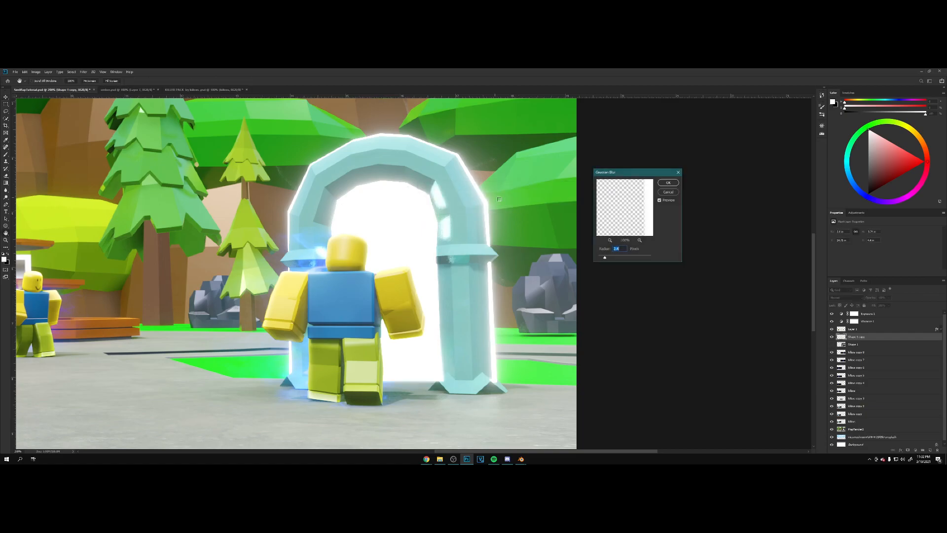
left_click_drag(614, 259, 621, 259)
left_click(668, 183)
Set the blurred portal shape's blend mode to Overlay and lower its opacity.
key("ctrl+t")
key("Return")
left_click(837, 298)
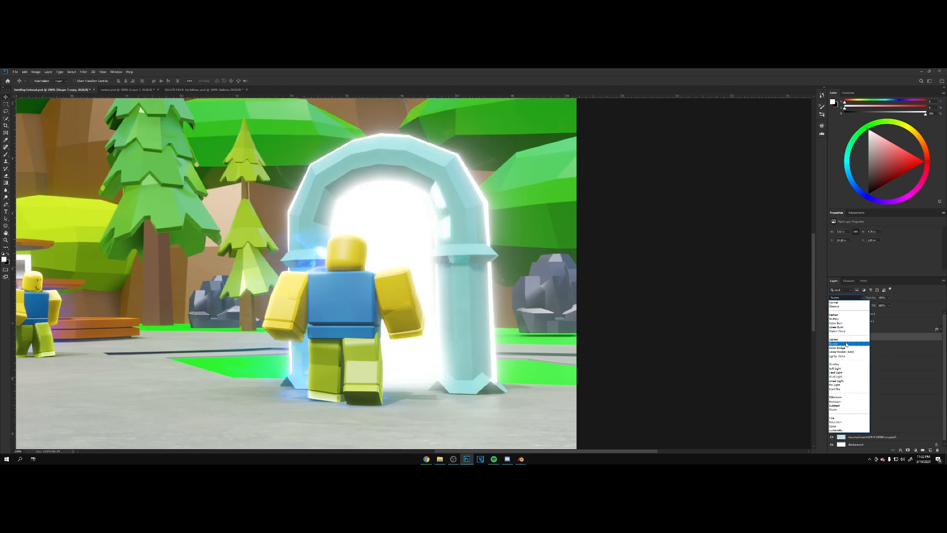
left_click(847, 365)
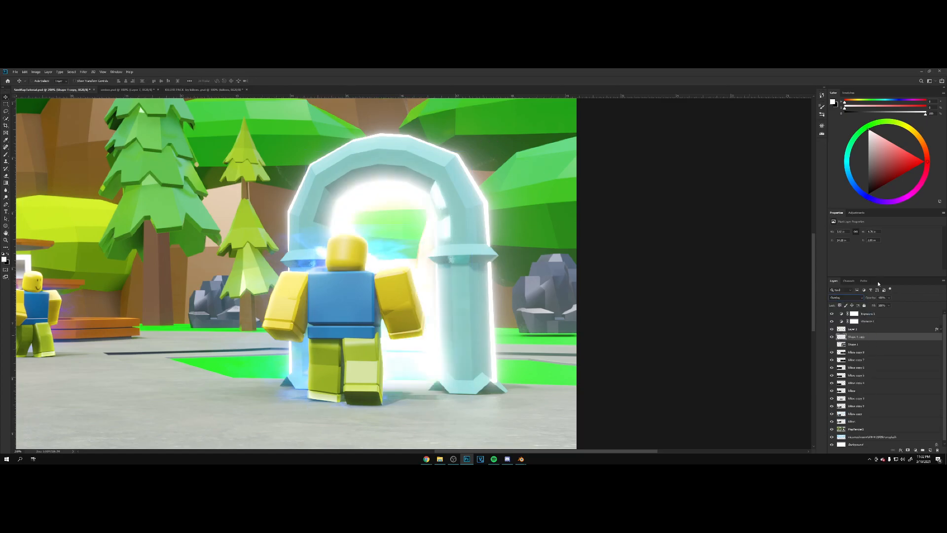
left_click_drag(872, 299, 804, 299)
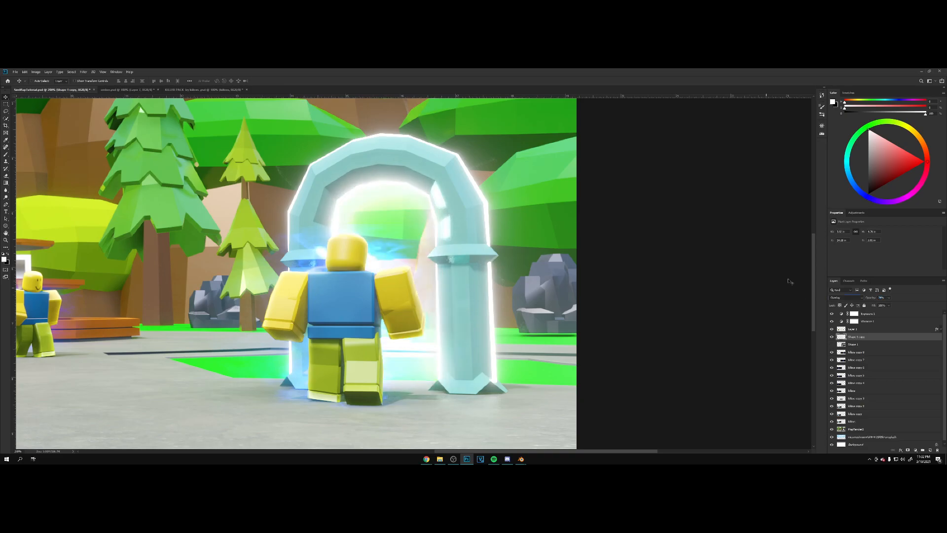
Duplicate the blurred portal glow and set the copy's blend mode to Screen.
left_click(4, 106)
key("v")
key("ctrl+j")
left_click(847, 298)
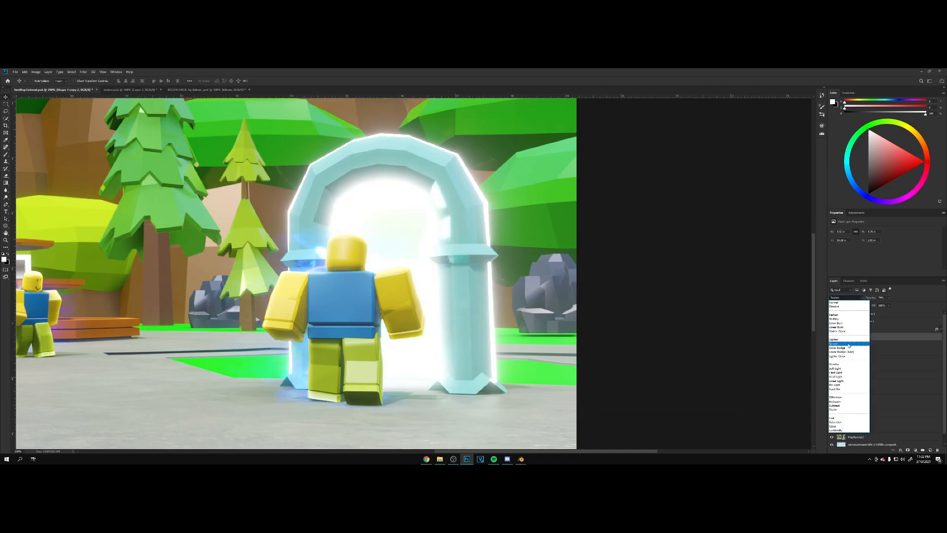
left_click(848, 343)
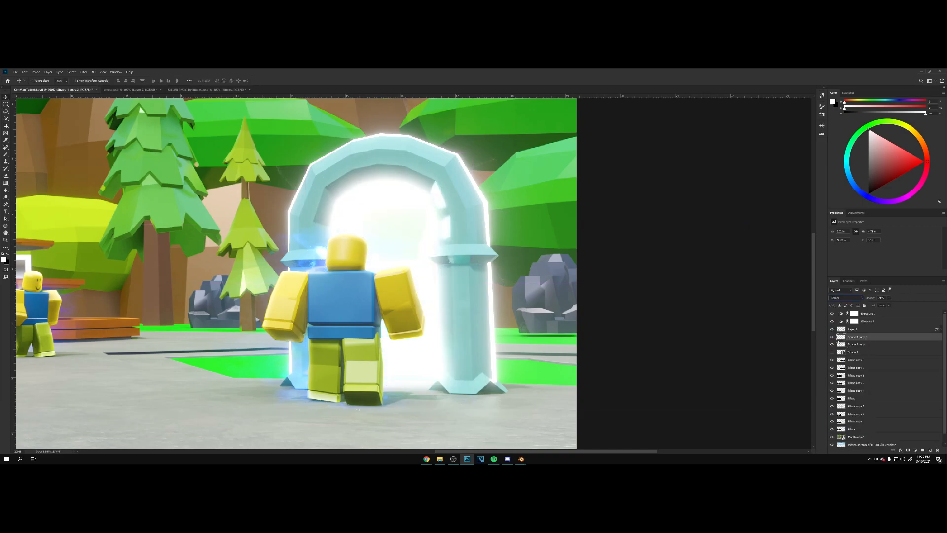
Spread the Screen glow with a large-radius Gaussian Blur, adjust its opacity, and save the document.
left_click(83, 72)
mouse_move(124, 135)
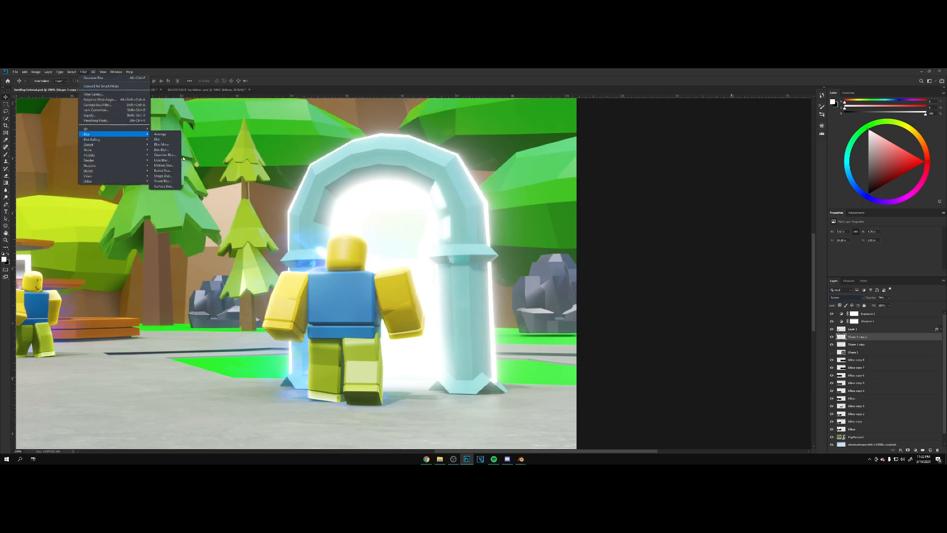
left_click(175, 156)
left_click(636, 258)
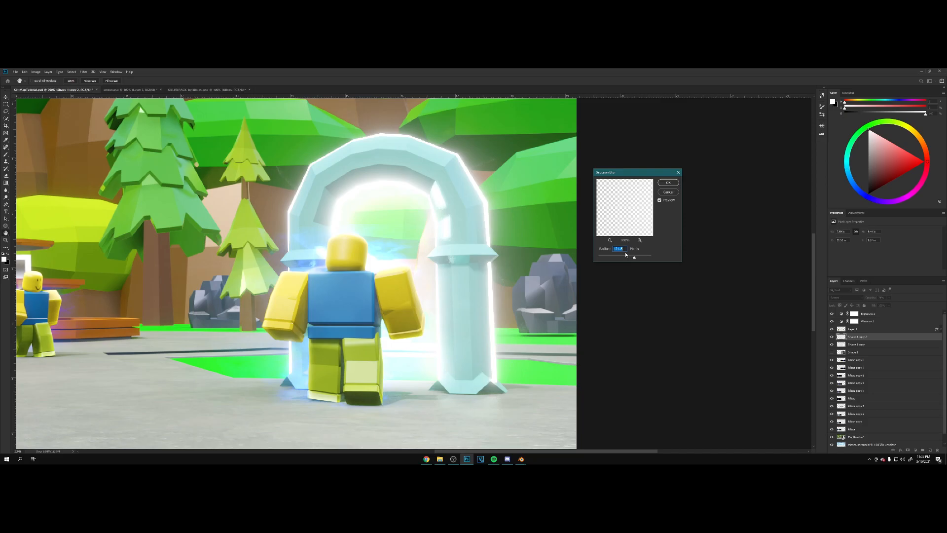
left_click(668, 182)
left_click_drag(731, 299, 745, 298)
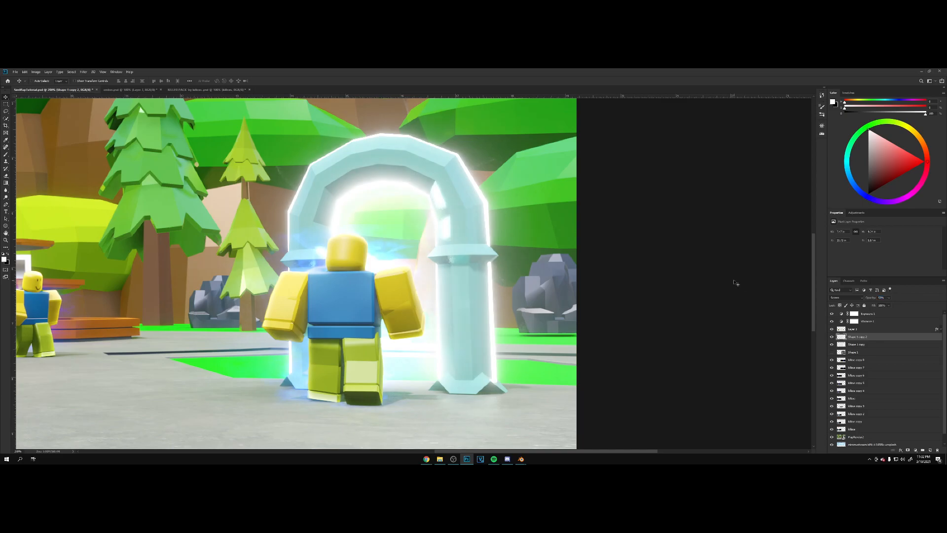
key("ctrl+minus")
key("ctrl+s")
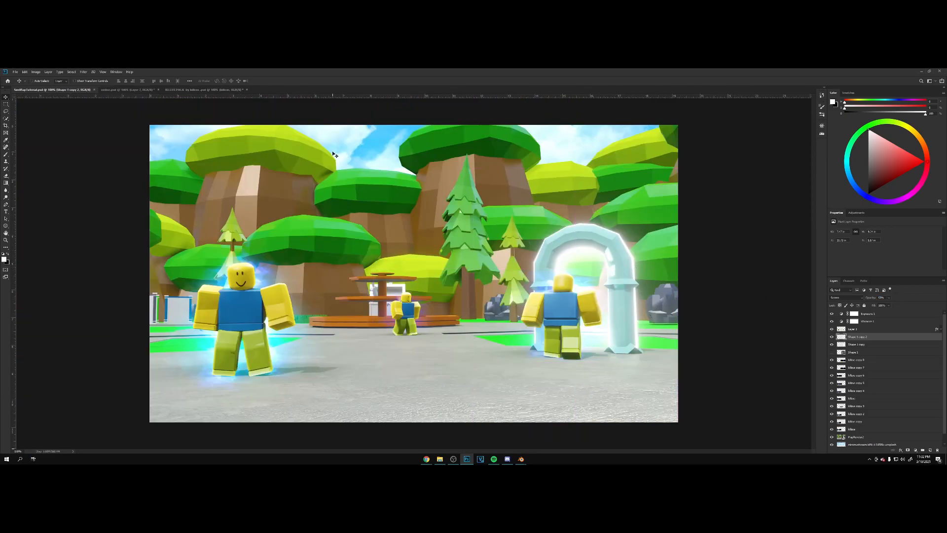
Bring the pink flame texture from the effects pack document into the scene and set its blend mode to Screen.
left_click(196, 89)
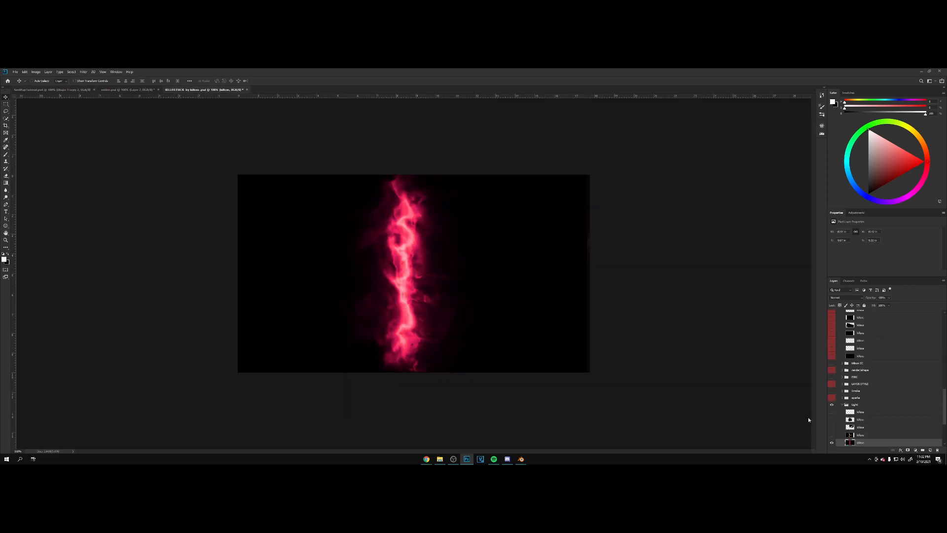
left_click(832, 412)
left_click(832, 412)
left_click_drag(413, 256, 436, 317)
left_click(847, 298)
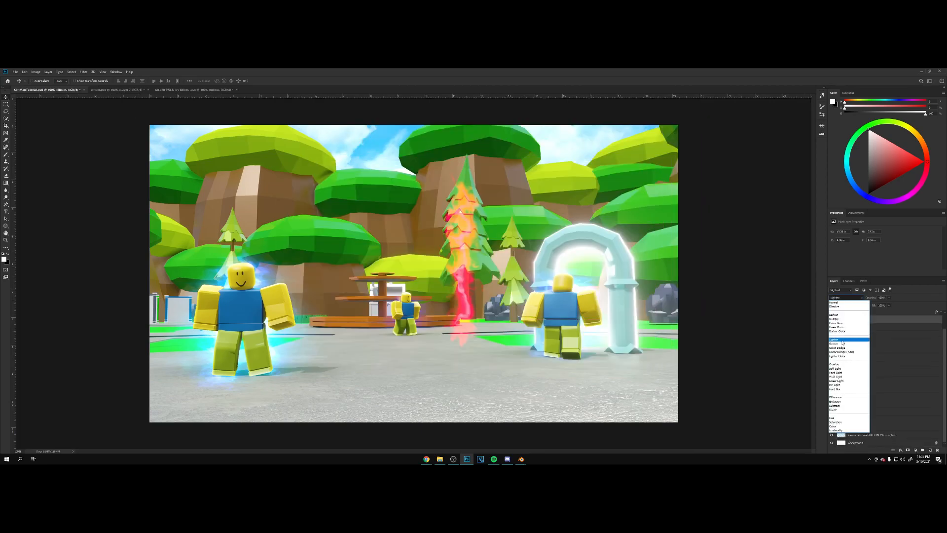
left_click(846, 342)
Turn the pink flame white with Hue/Saturation by lowering its saturation to -100.
key("ctrl+u")
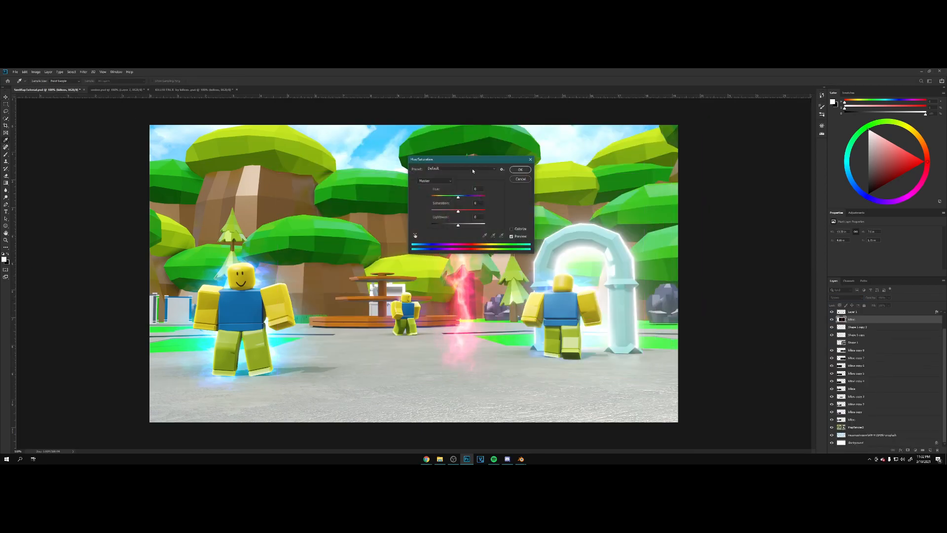
left_click_drag(472, 165, 629, 168)
mouse_move(614, 216)
left_mouse_down()
mouse_move(587, 216)
mouse_move(615, 231)
left_mouse_up()
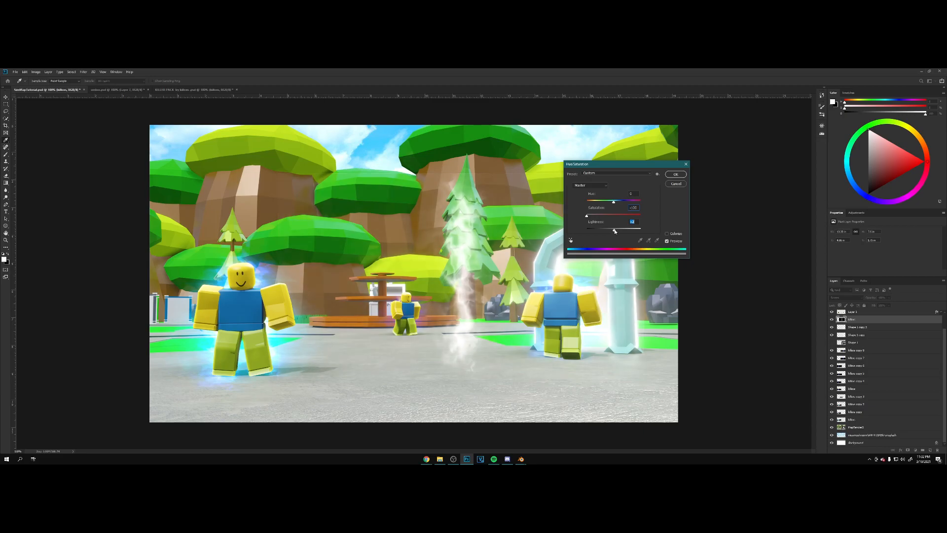
left_click(675, 175)
Set the white flame's blend mode to Linear Dodge (Add), then scale it down and place it inside the portal.
left_click(846, 298)
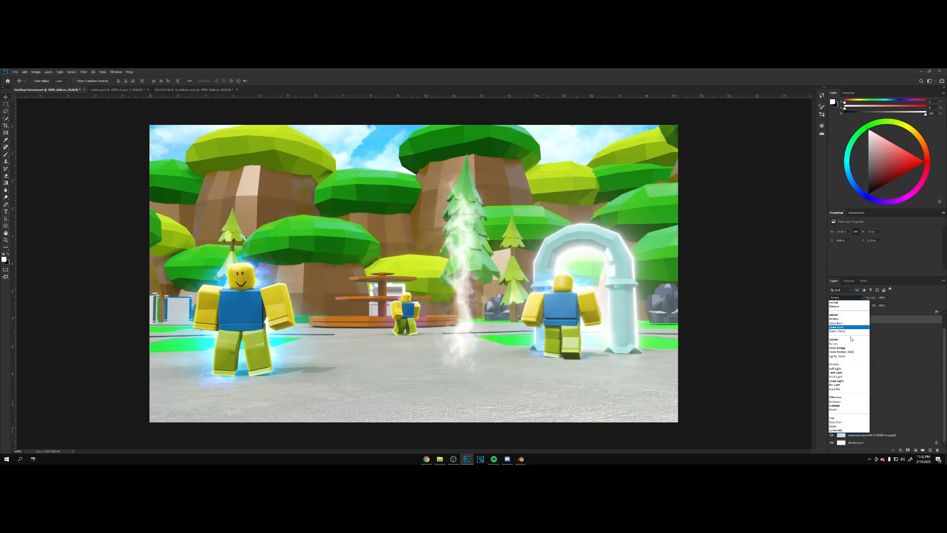
left_click(851, 351)
mouse_move(543, 262)
left_mouse_down()
mouse_move(658, 254)
mouse_move(646, 251)
left_mouse_up()
key("ctrl+t")
left_click_drag(748, 162, 610, 250, "alt")
key("Return")
Group all layers from the exposure adjustment down to the sky image, leaving the Background layer out.
scroll(881, 315, "up", 2)
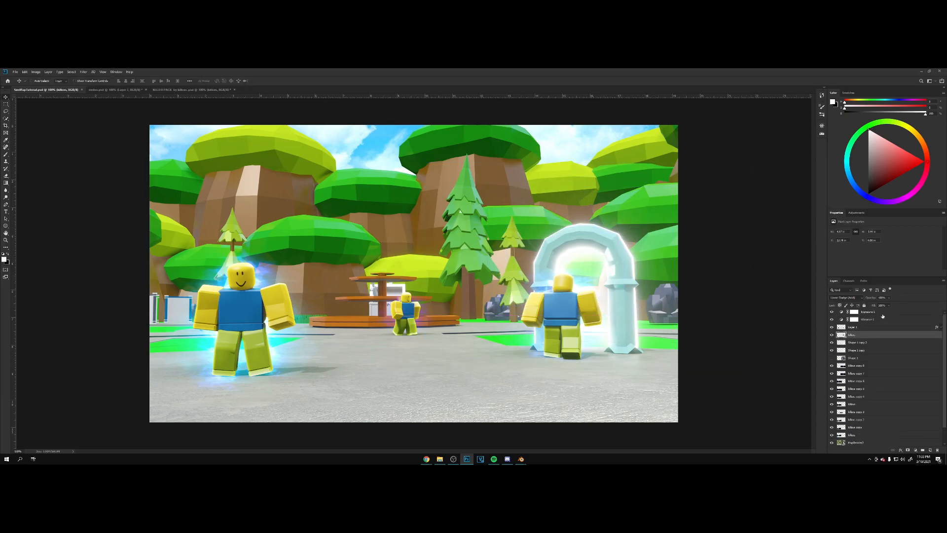
left_click(882, 315)
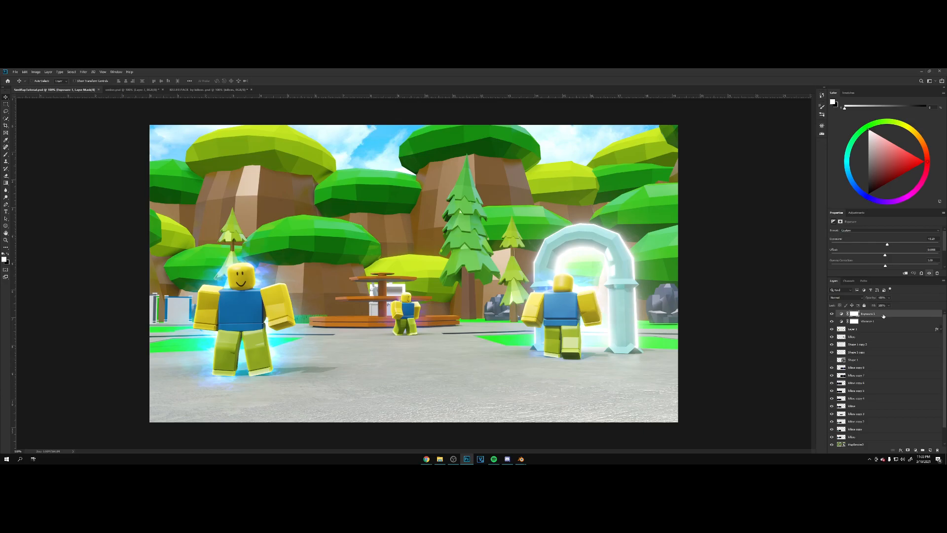
scroll(876, 354, "down", 2)
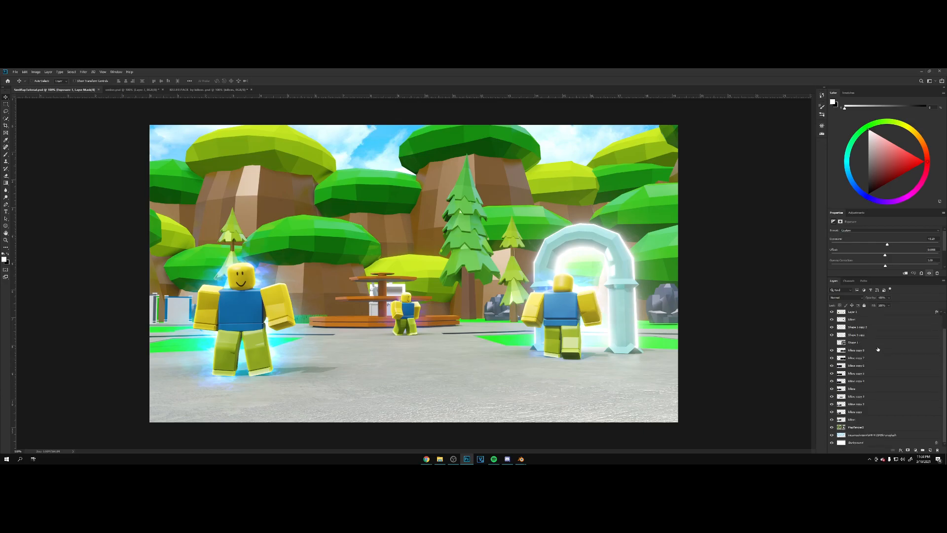
left_click(859, 436, "shift")
key("ctrl+g")
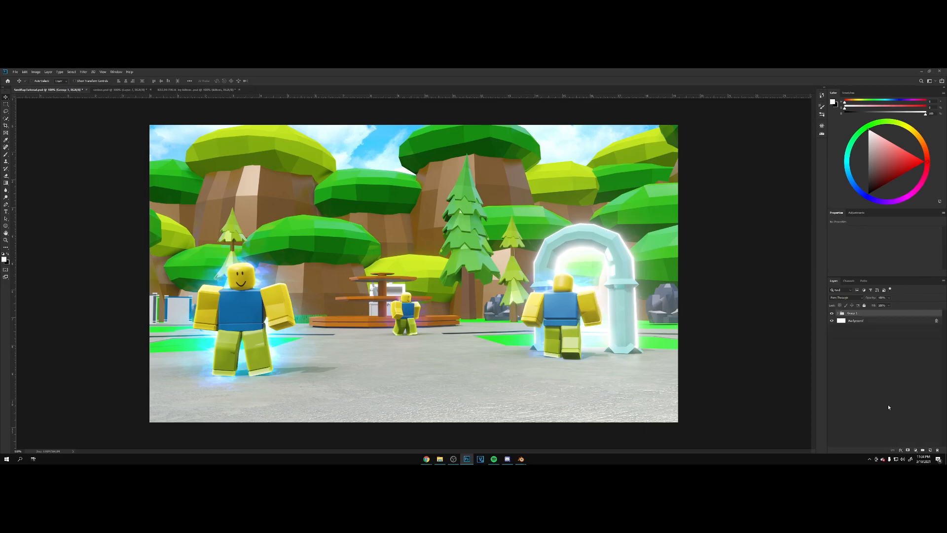
Add a new layer above the group and use Apply Image to fill it with the merged picture.
left_click(929, 450)
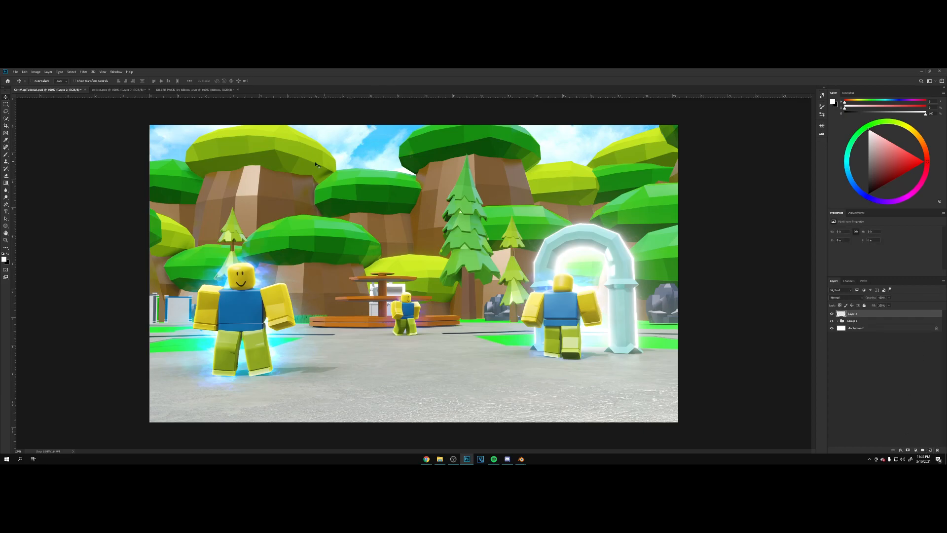
left_click(35, 73)
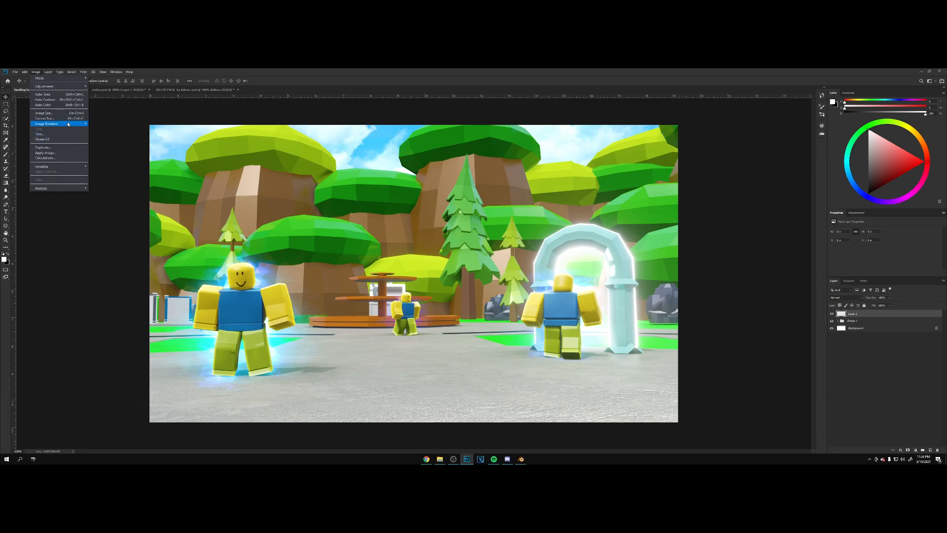
left_click(45, 153)
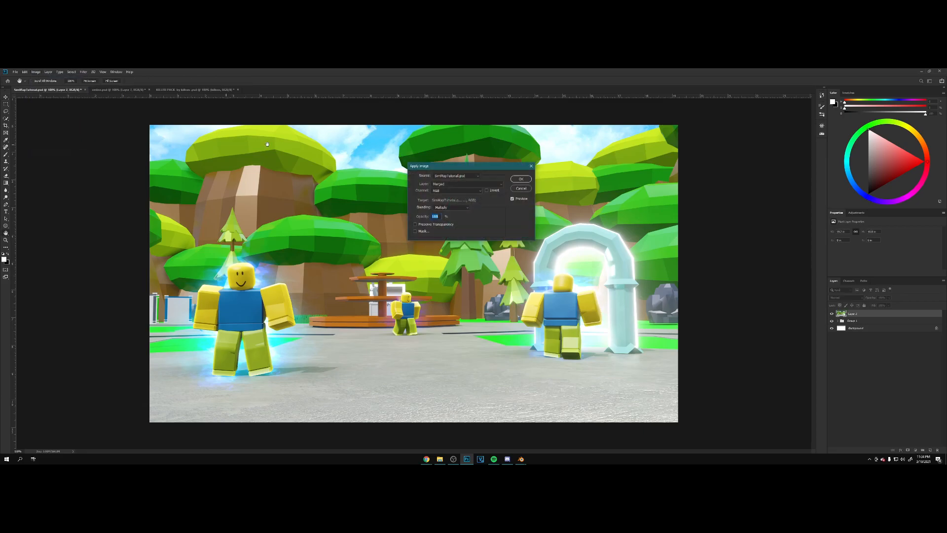
left_click(525, 182)
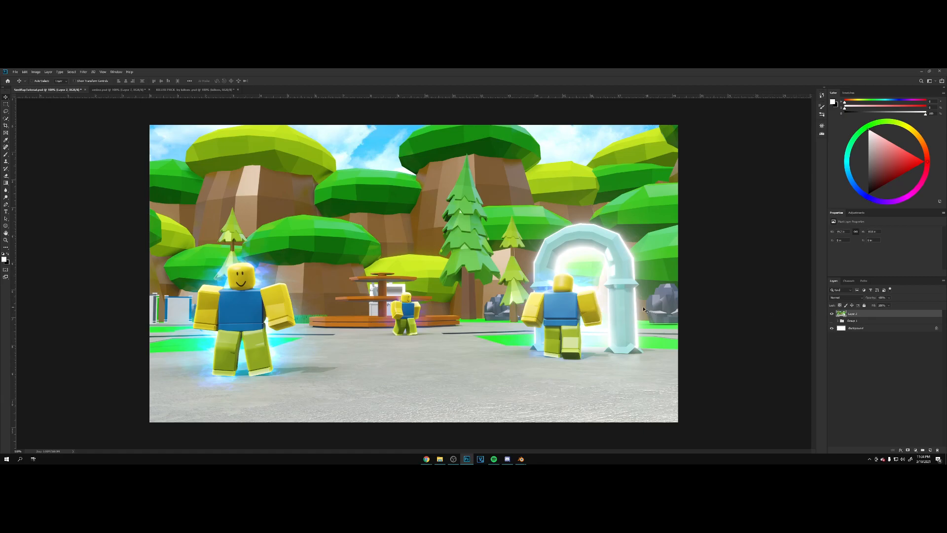
Duplicate the merged picture layer within the same document, keeping the suggested name.
right_click(854, 316)
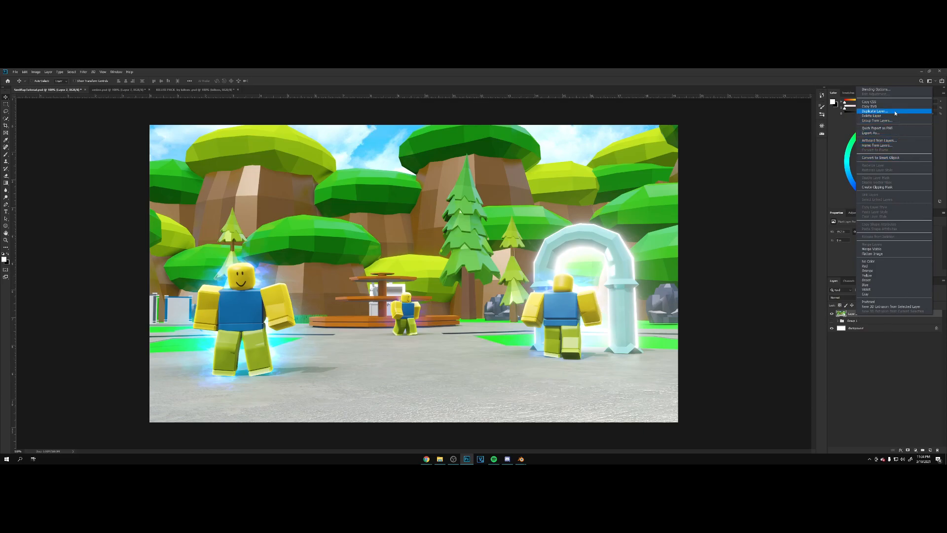
left_click(875, 111)
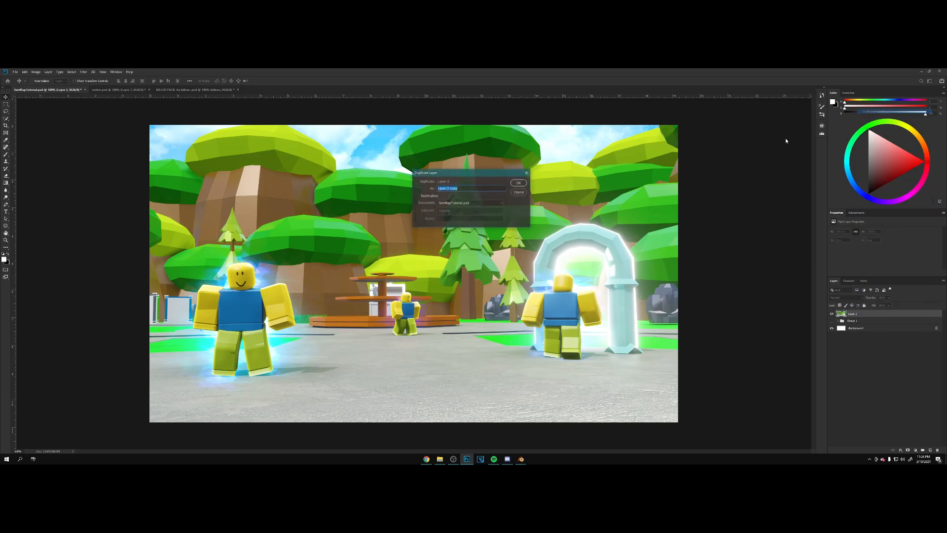
left_click(518, 184)
Start the Camera Raw Filter on the merged copy, raising Texture moderately and Clarity slightly.
left_click(84, 72)
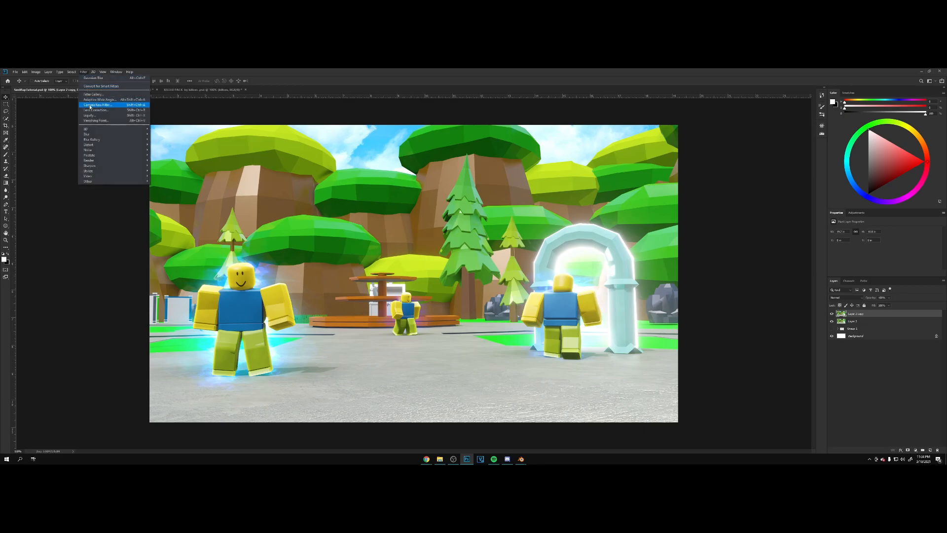
left_click(89, 105)
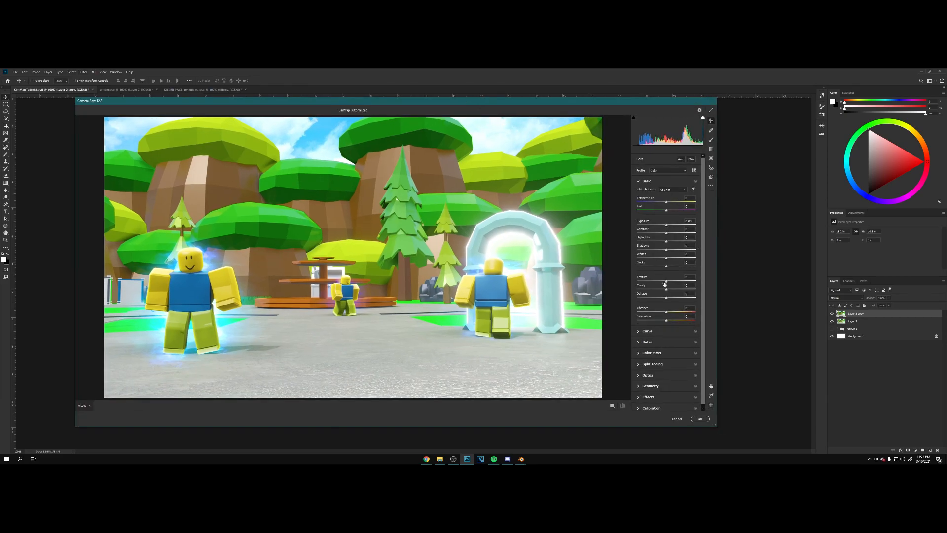
left_click_drag(664, 284, 705, 290)
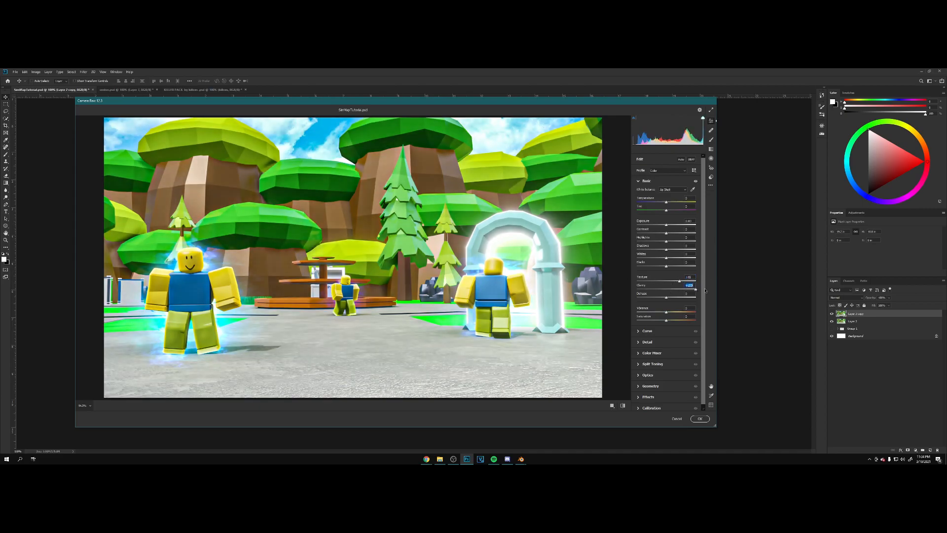
double_click(685, 289)
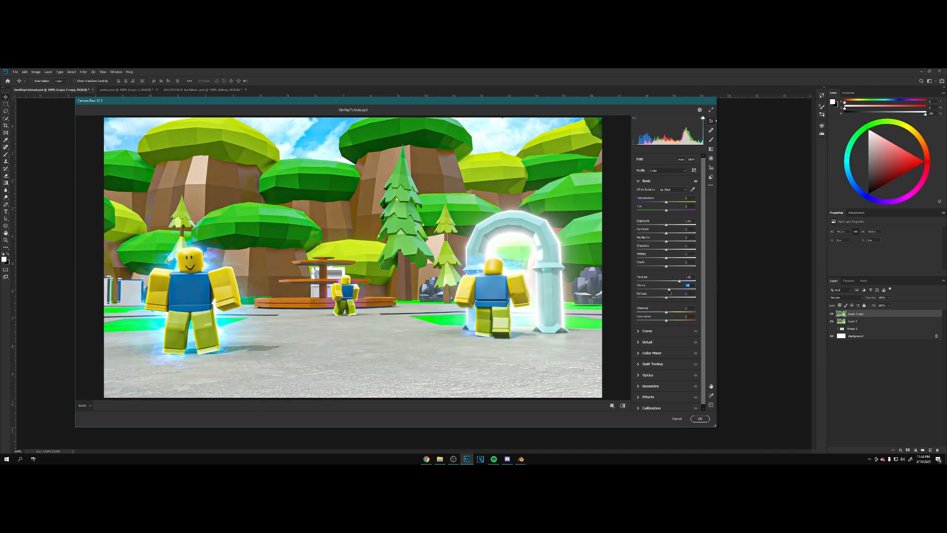
mouse_move(684, 282)
left_mouse_down()
mouse_move(706, 282)
mouse_move(681, 283)
left_mouse_up()
Fine-tune the Camera Raw tones: raise Exposure, Contrast, Shadows, Whites, Blacks and Vibrance slightly, and reduce Highlights.
left_click_drag(668, 227, 670, 227)
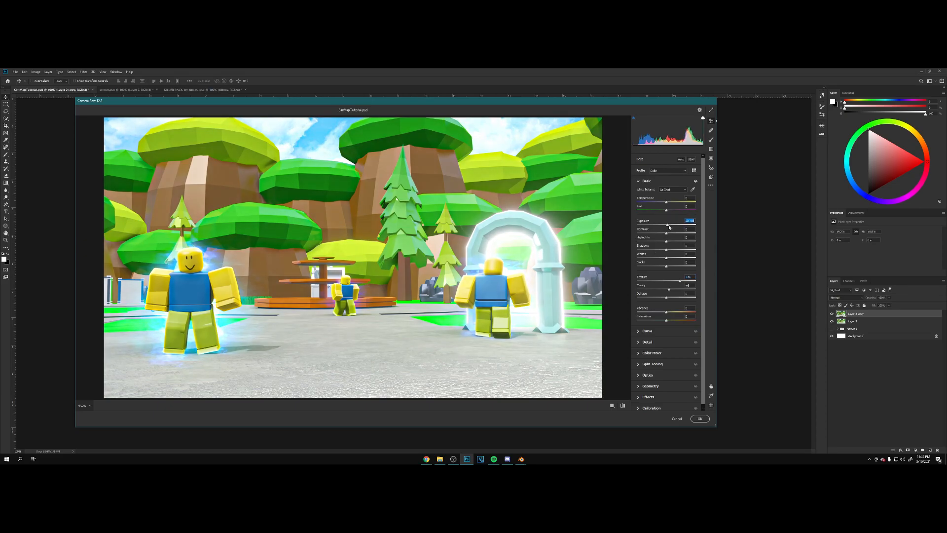
left_click_drag(666, 233, 678, 257)
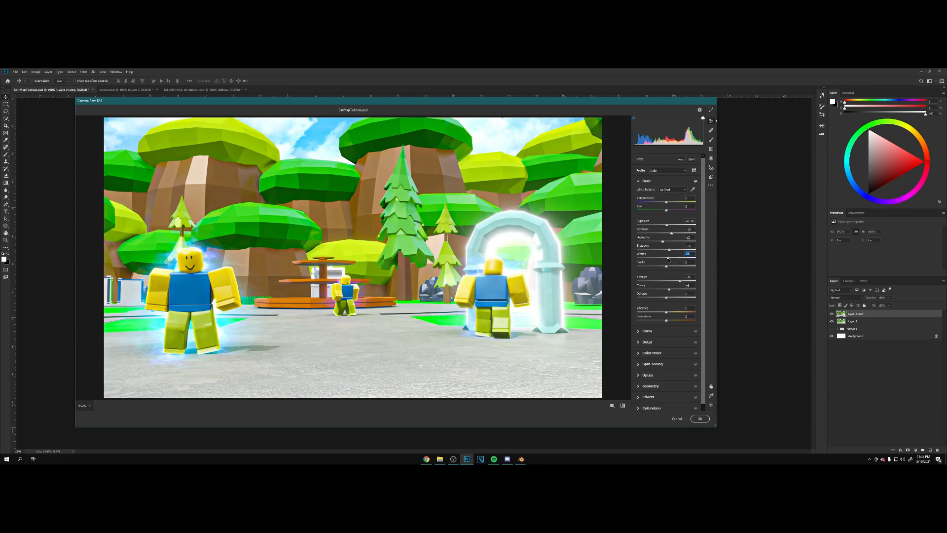
left_click_drag(678, 260, 673, 267)
mouse_move(666, 313)
left_mouse_down()
mouse_move(681, 313)
mouse_move(625, 311)
mouse_move(702, 312)
mouse_move(669, 314)
left_mouse_up()
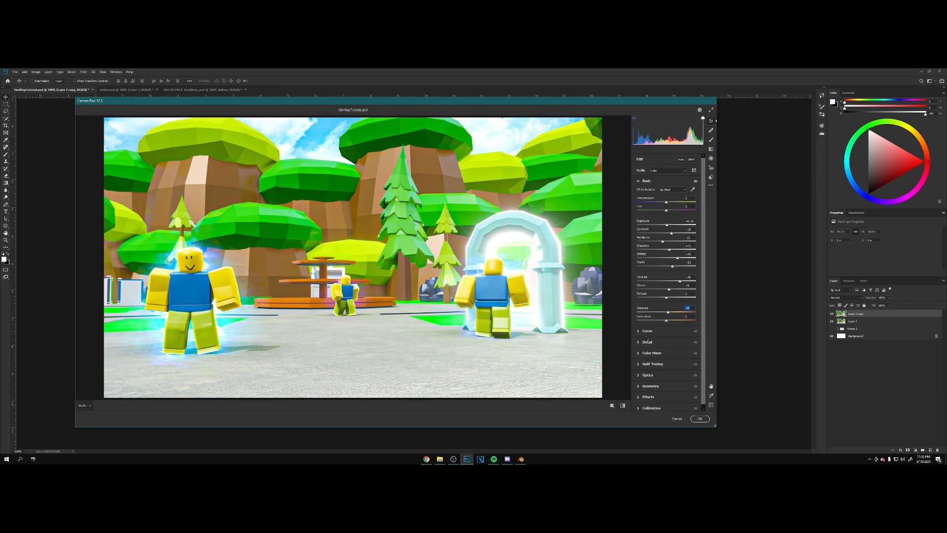
Add a small amount of Sharpening in the Camera Raw detail settings and apply the filter.
left_click(648, 342)
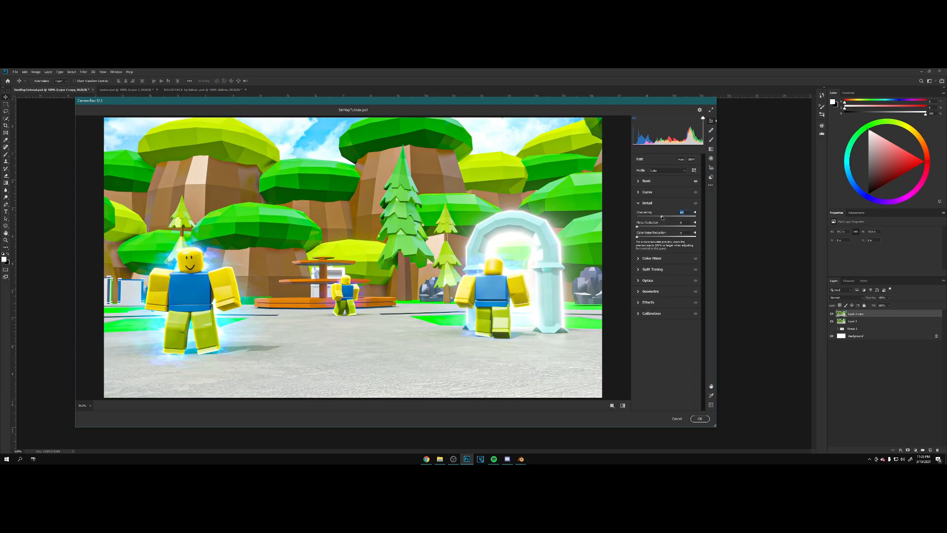
left_click_drag(665, 214, 647, 218)
left_click(643, 217)
left_click(700, 418)
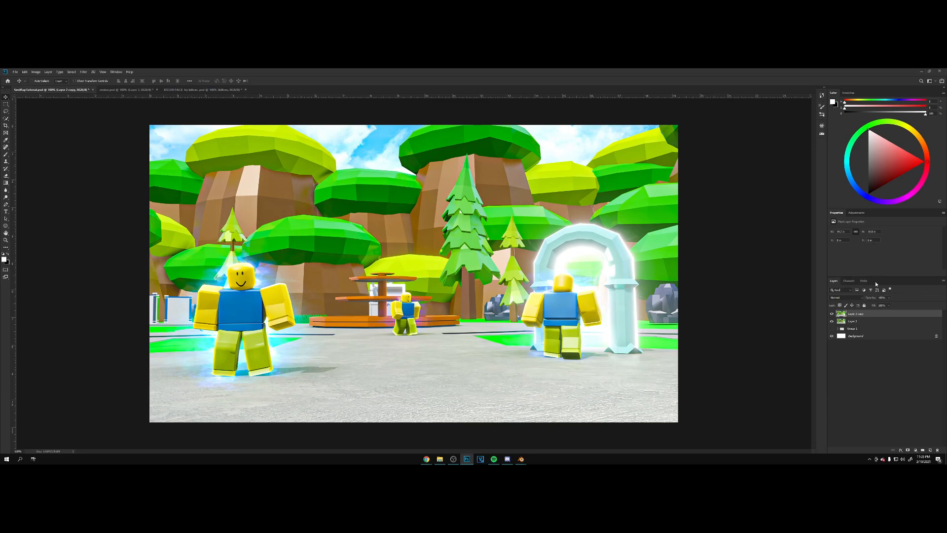
Set the Camera Raw copy's opacity to 75% and merge it with the merged picture layer below.
left_click(883, 297)
type("75")
left_click(870, 320, "shift")
right_click(880, 315)
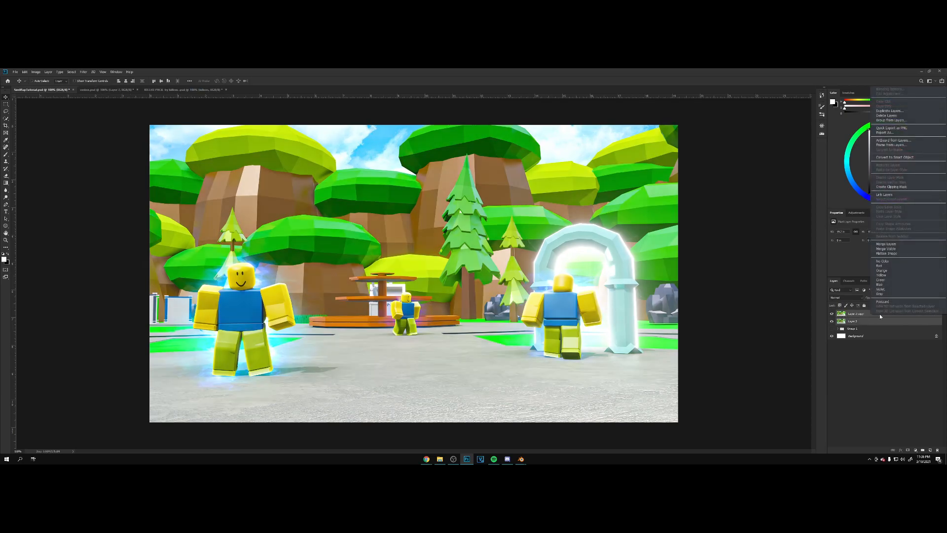
left_click(892, 244)
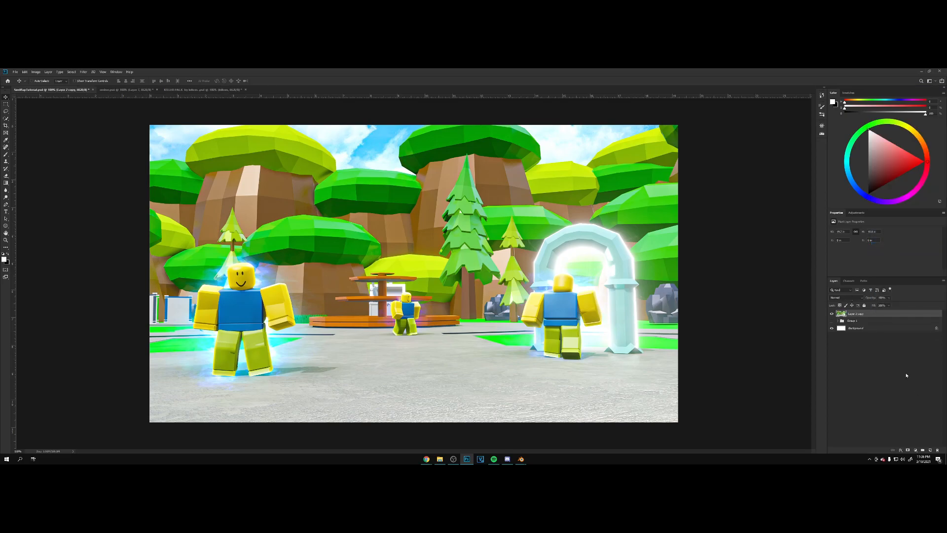
Duplicate the newly merged picture layer within the same document, keeping the suggested name.
right_click(899, 317)
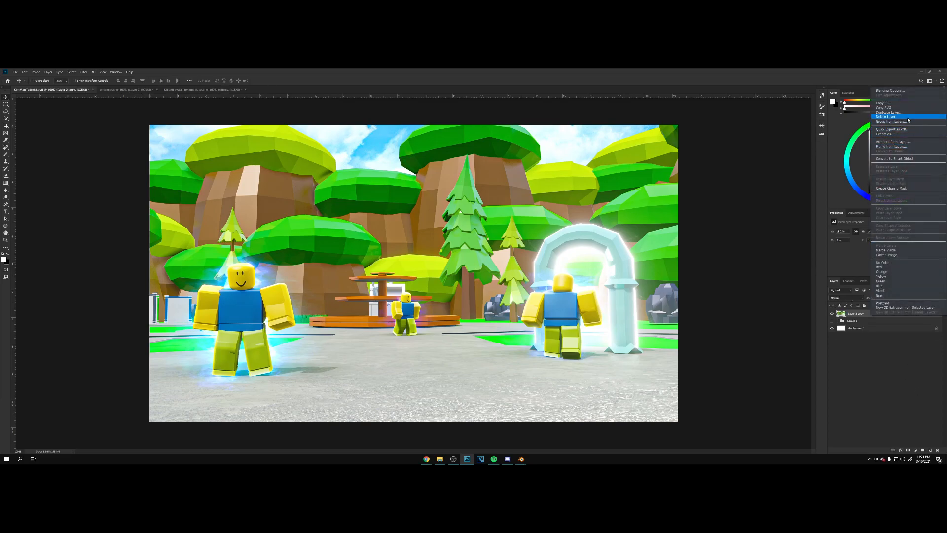
left_click(907, 118)
key("Return")
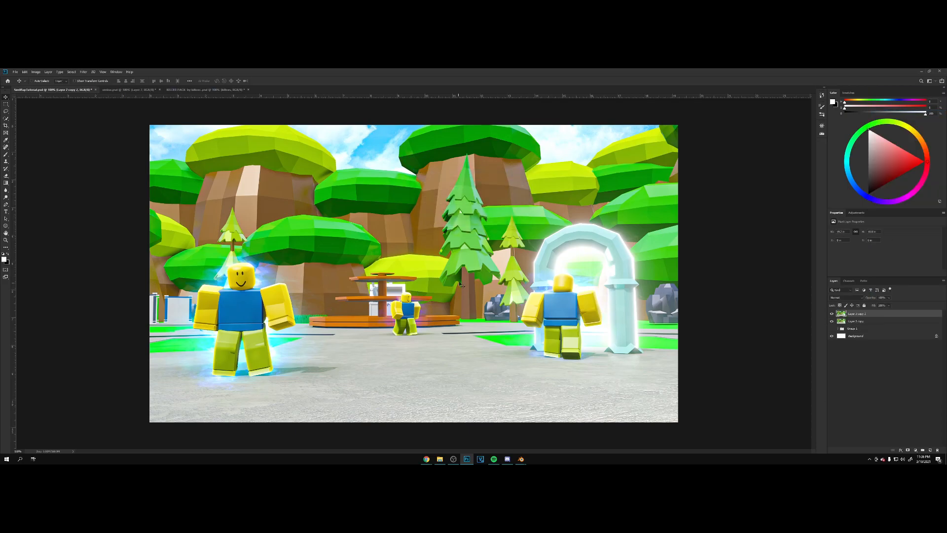
Apply a Tilt-Shift blur to the duplicate, lowering the sharp band over the characters and extending its lower edge down the foreground.
left_click(84, 72)
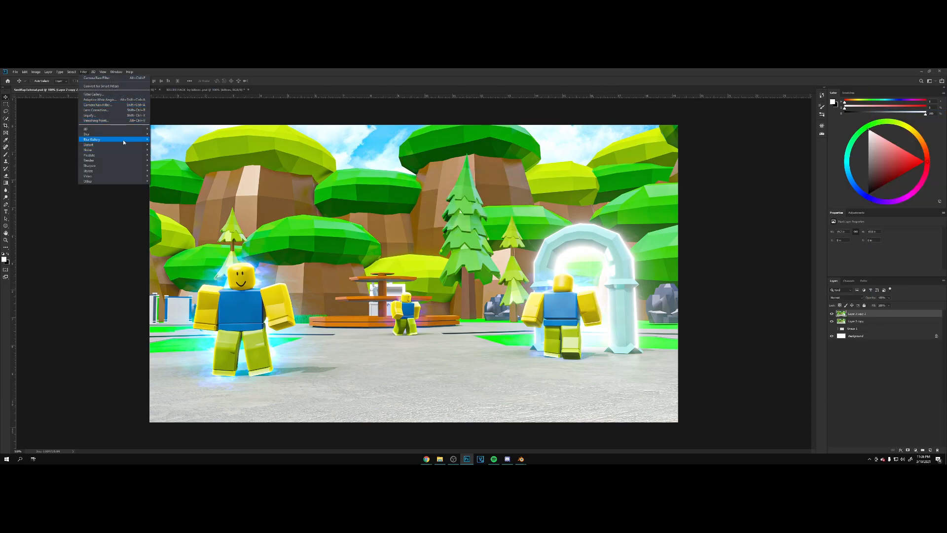
mouse_move(123, 139)
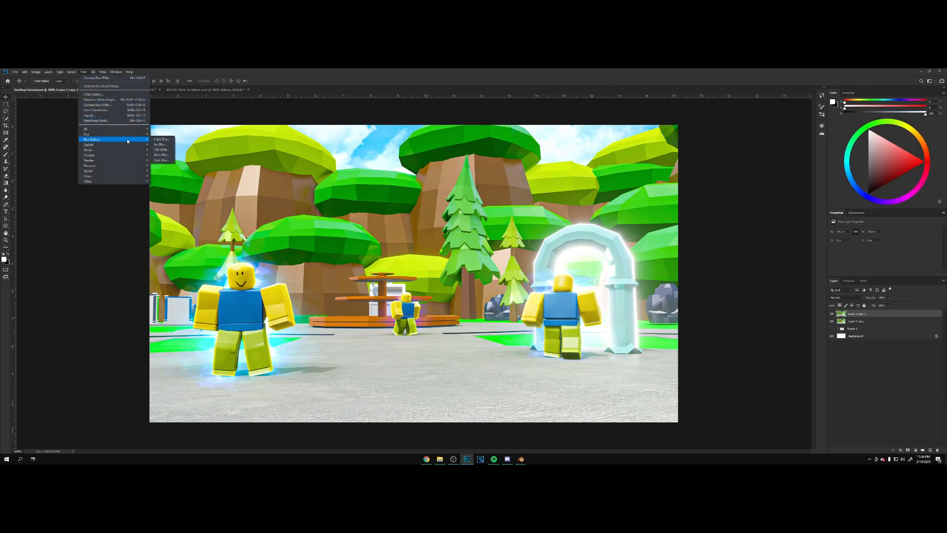
left_click(172, 150)
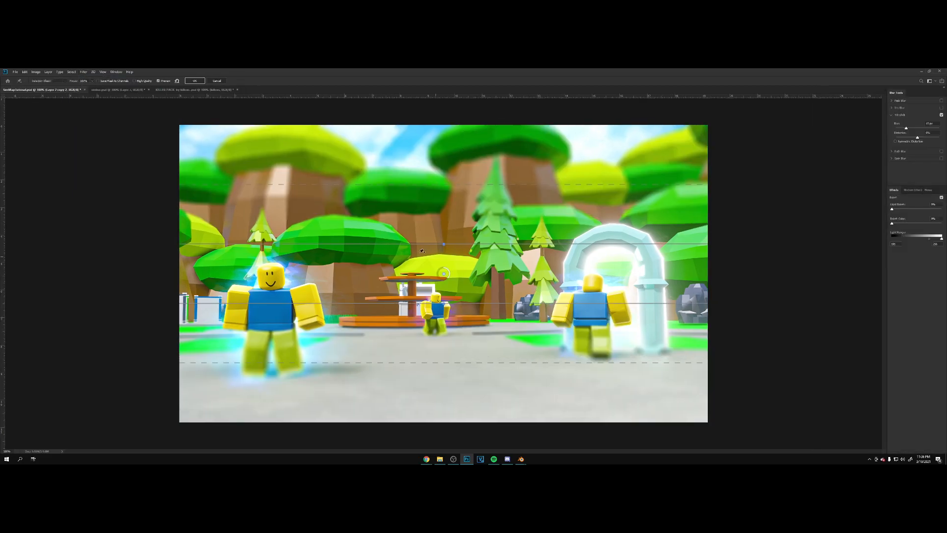
left_click_drag(442, 125, 464, 110)
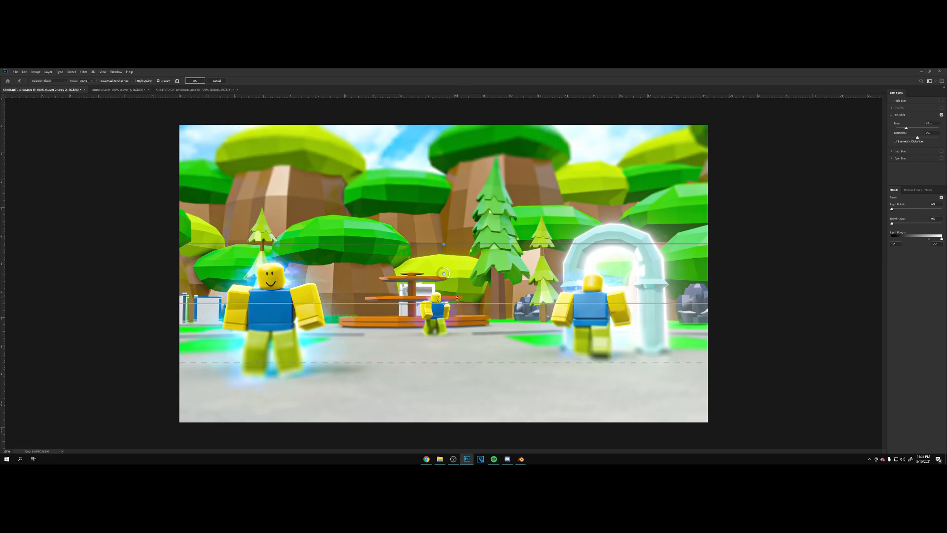
left_click_drag(443, 275, 442, 309)
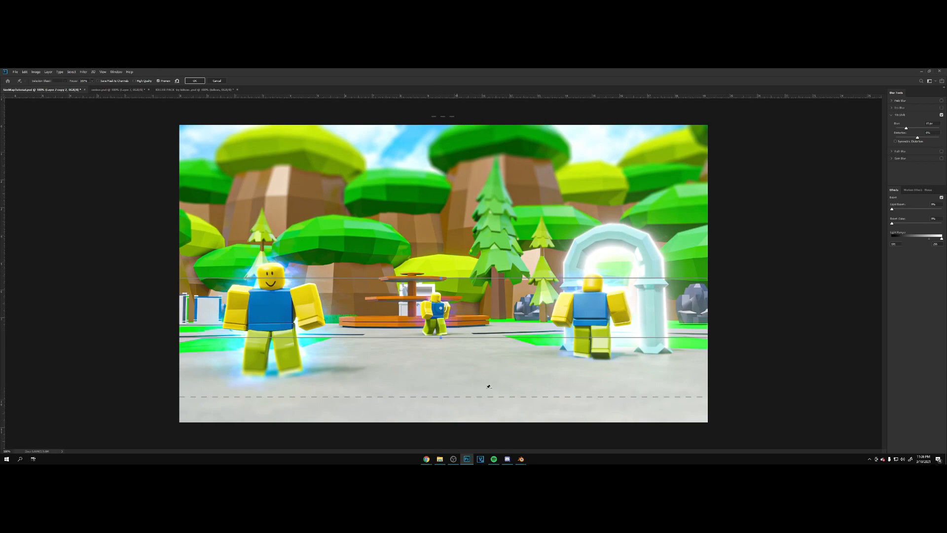
left_click_drag(488, 396, 487, 420)
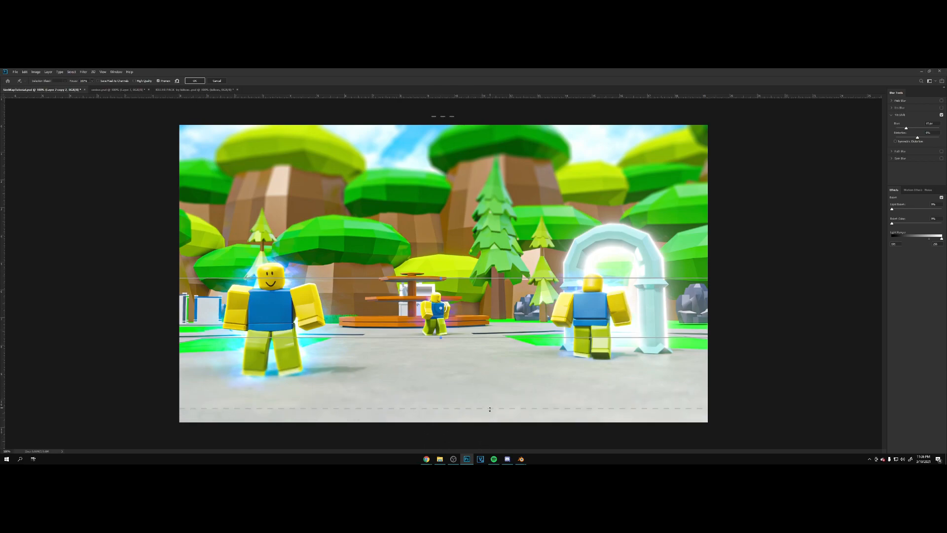
left_click_drag(512, 333, 514, 363)
left_click(195, 81)
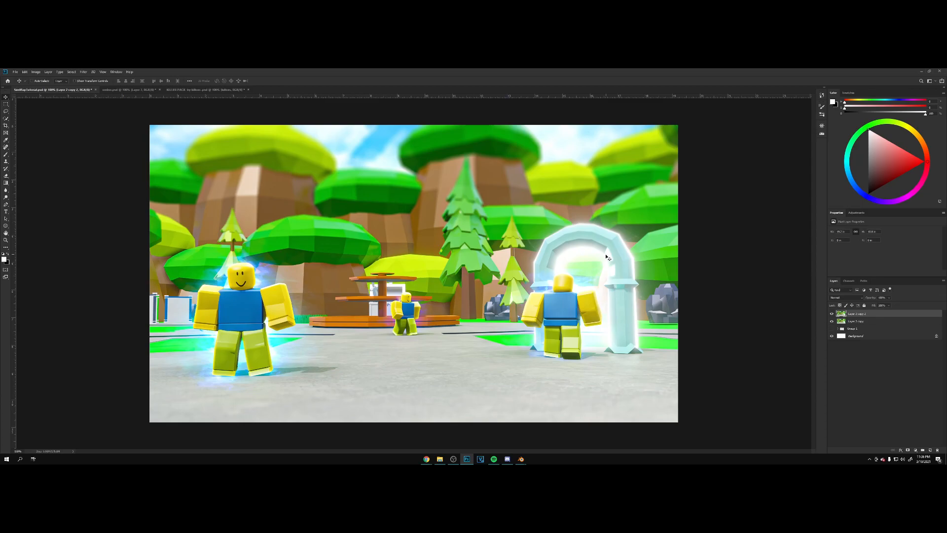
Set the blurred layer's opacity to 85% and save the document.
left_click(881, 297)
type("45")
key("Return")
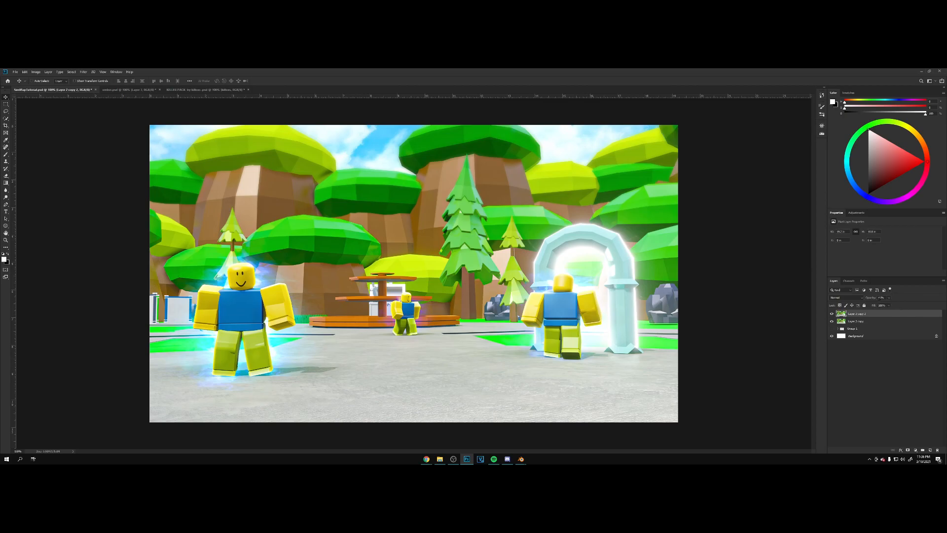
type("75")
key("Return")
type("85")
key("ctrl+s")
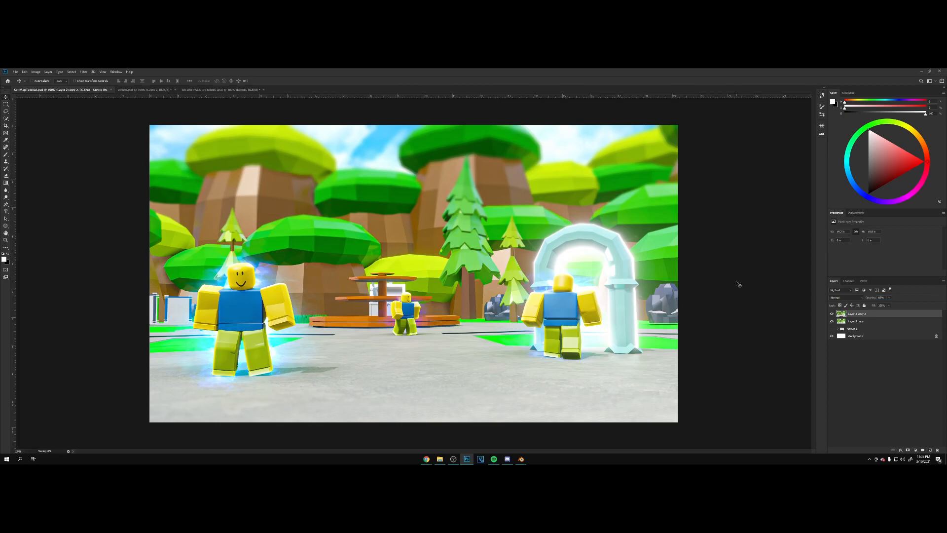